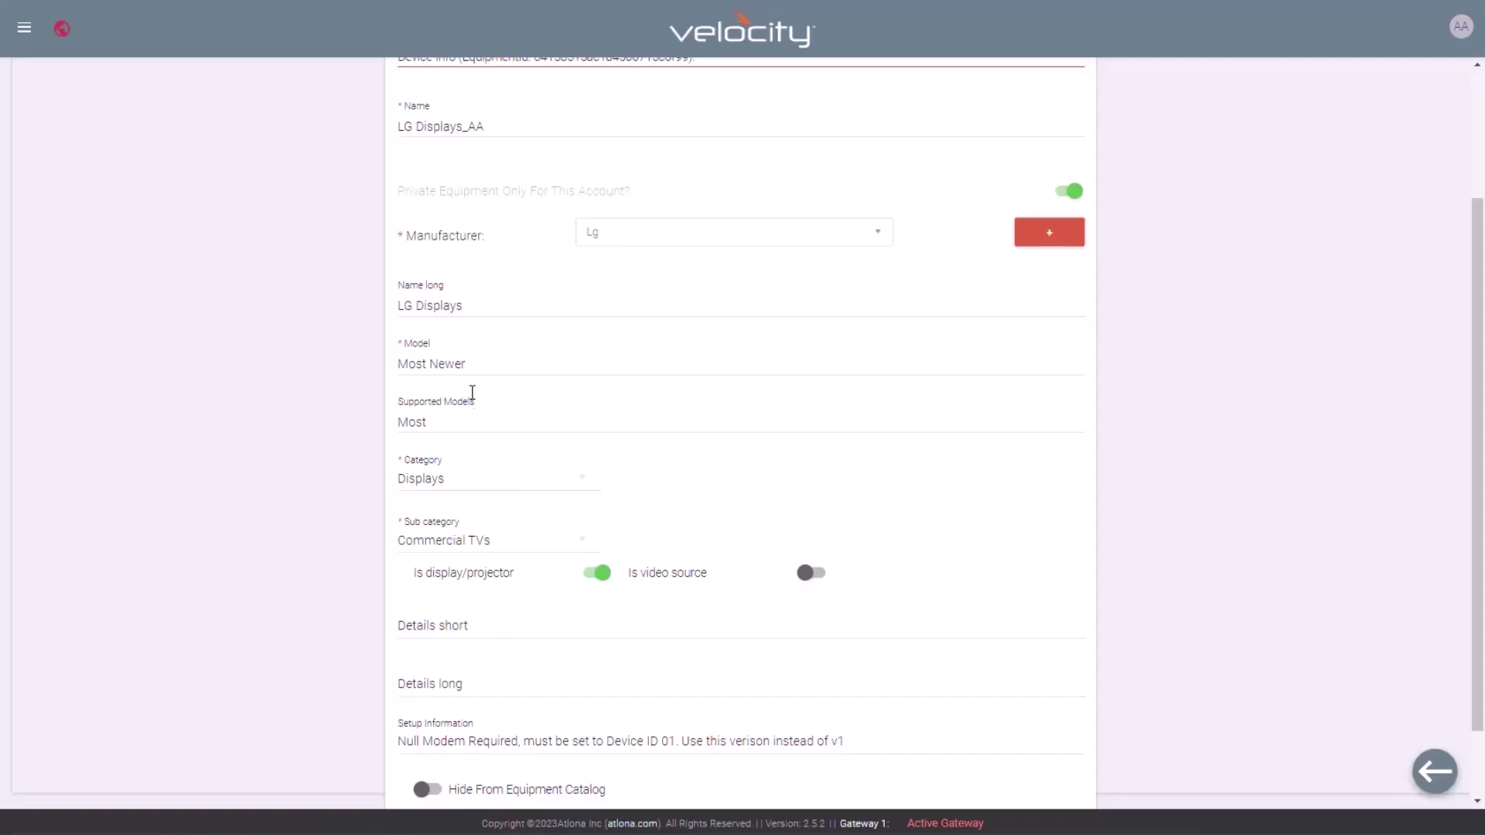
# - Open the LG display driver's command list and look through its power, volume, mute and input commands
pyautogui.scroll(3, 468, 393)
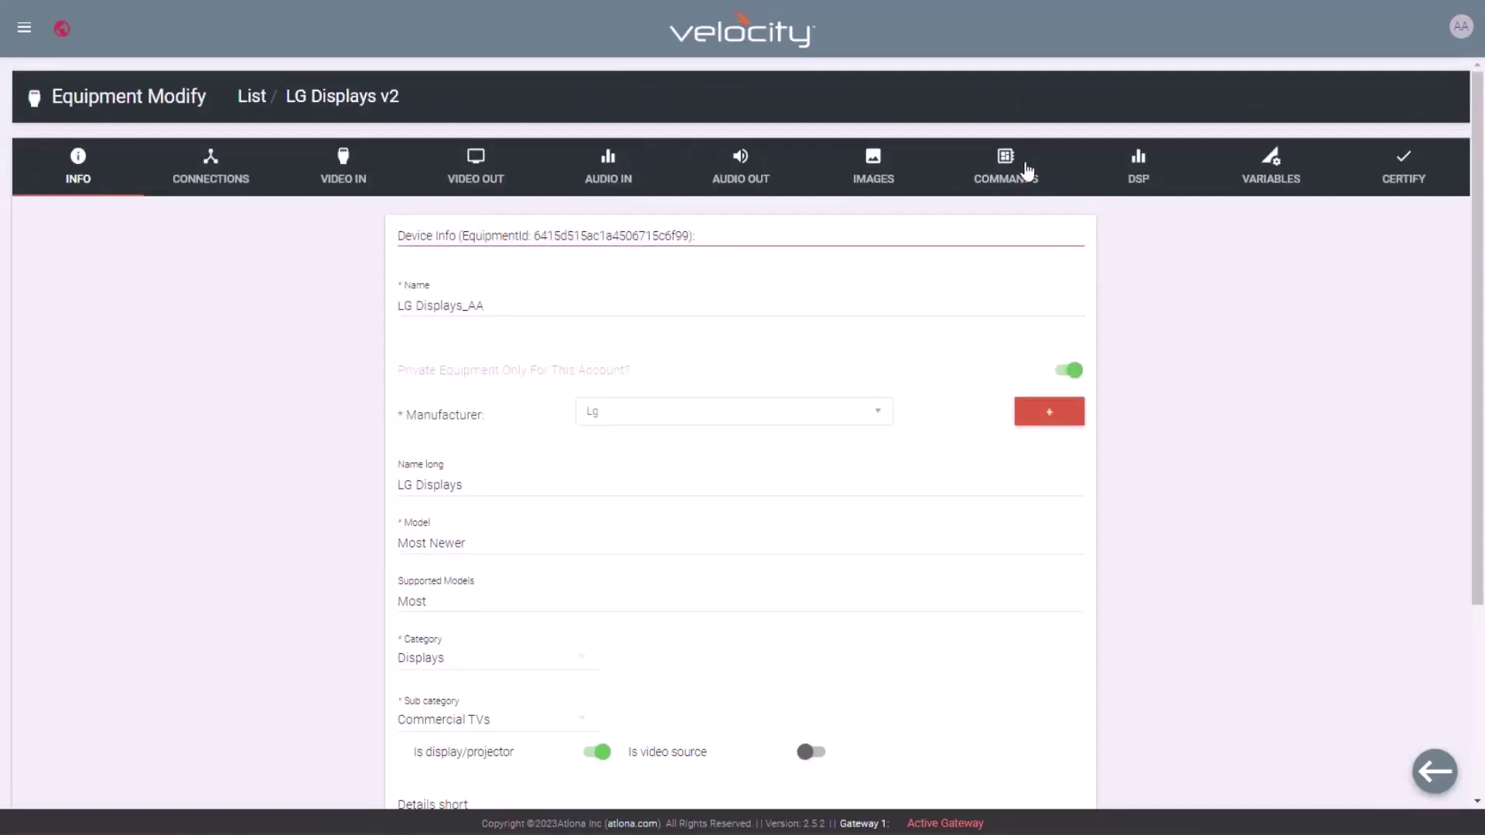
pyautogui.click(1018, 172)
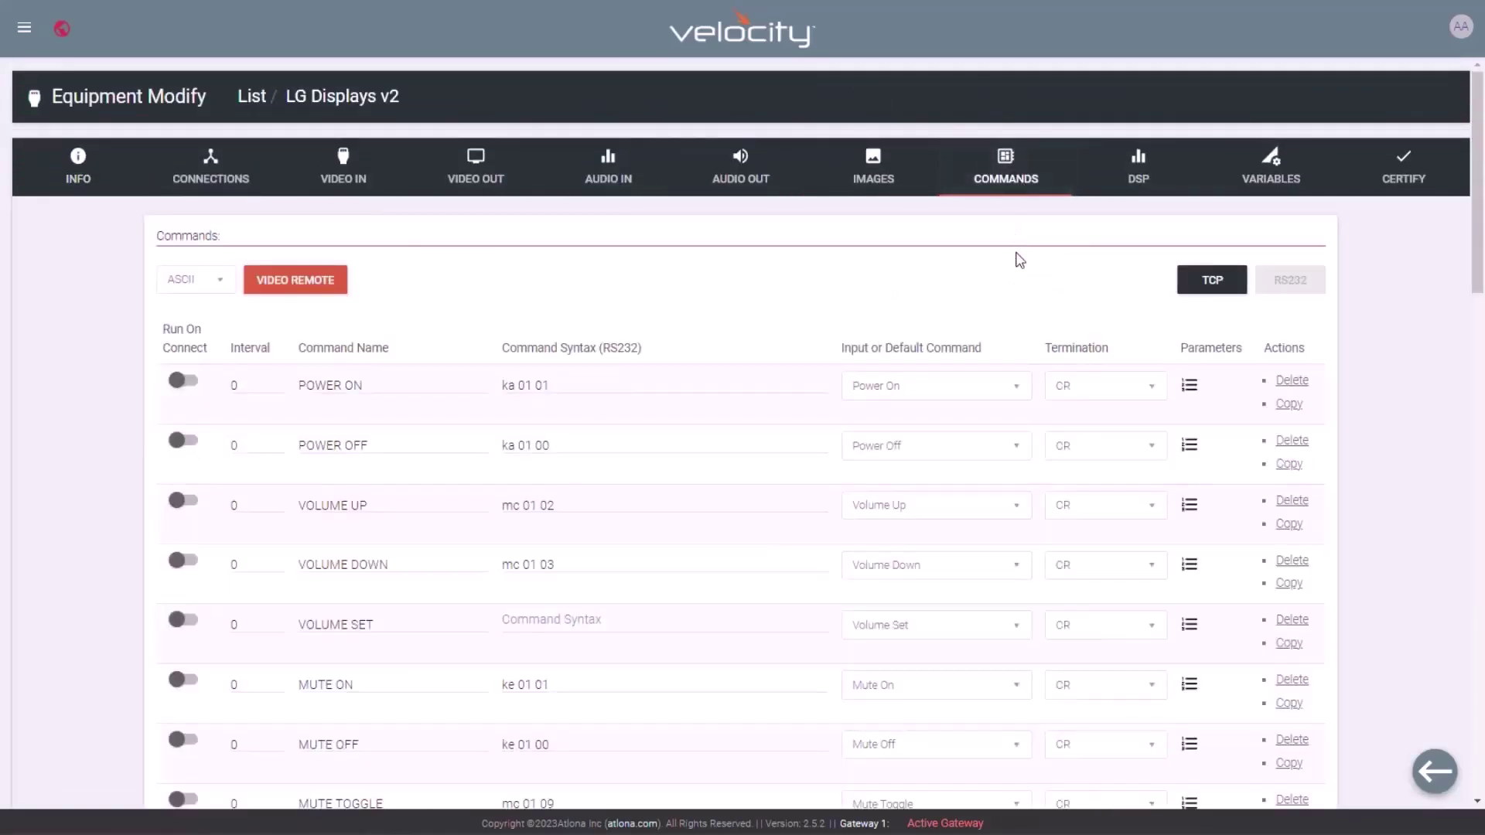
pyautogui.scroll(-5, 1001, 418)
pyautogui.scroll(-10, 1003, 441)
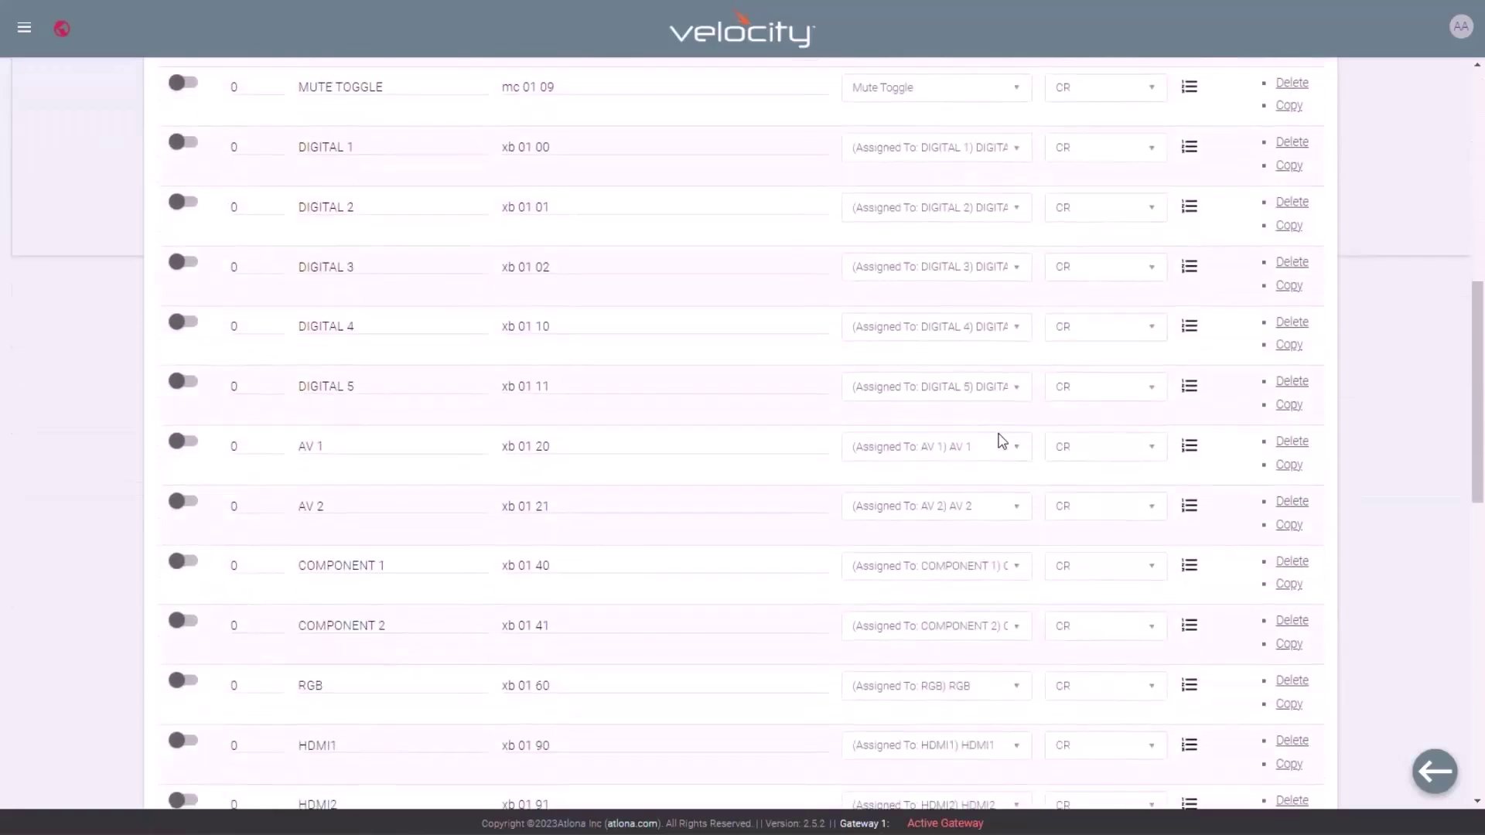
pyautogui.scroll(8, 1002, 441)
pyautogui.scroll(5, 1003, 441)
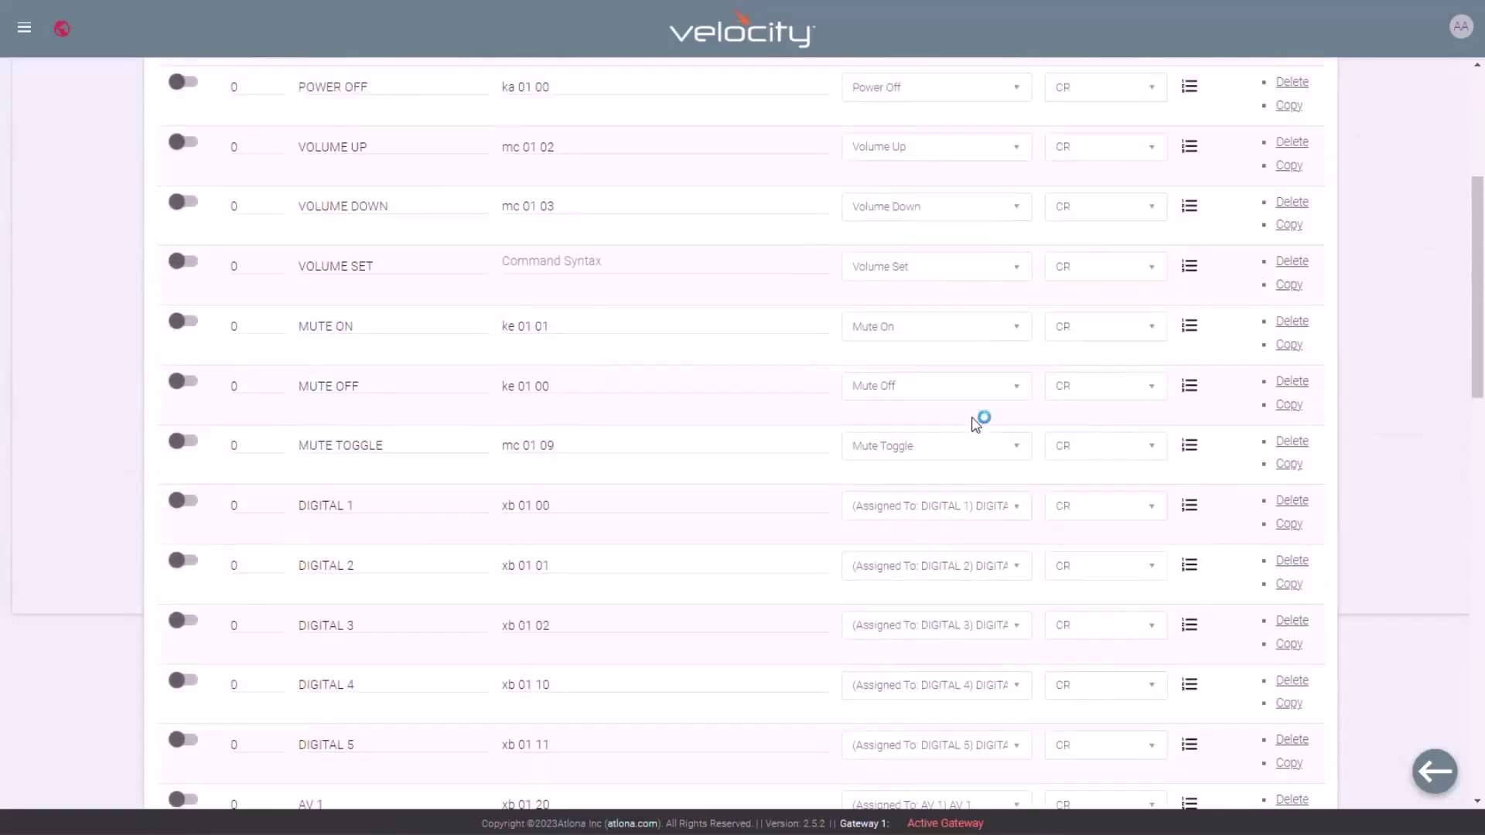
# - Delete the DIGITAL 1 through DIGITAL 5, AV 1 and AV 2 commands from the LG display driver
pyautogui.click(1291, 501)
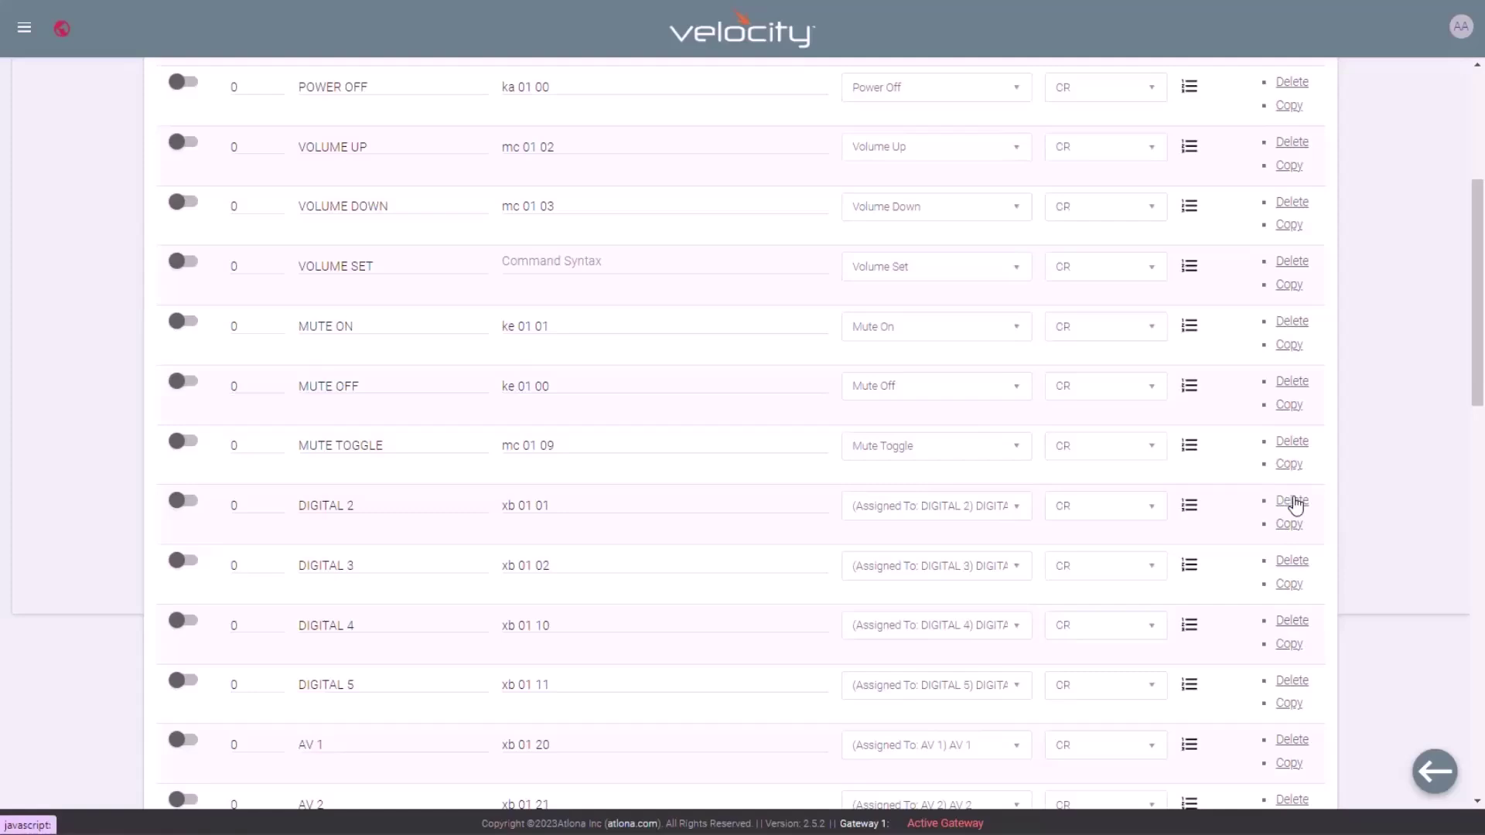
pyautogui.click(1292, 501)
pyautogui.click(1293, 501)
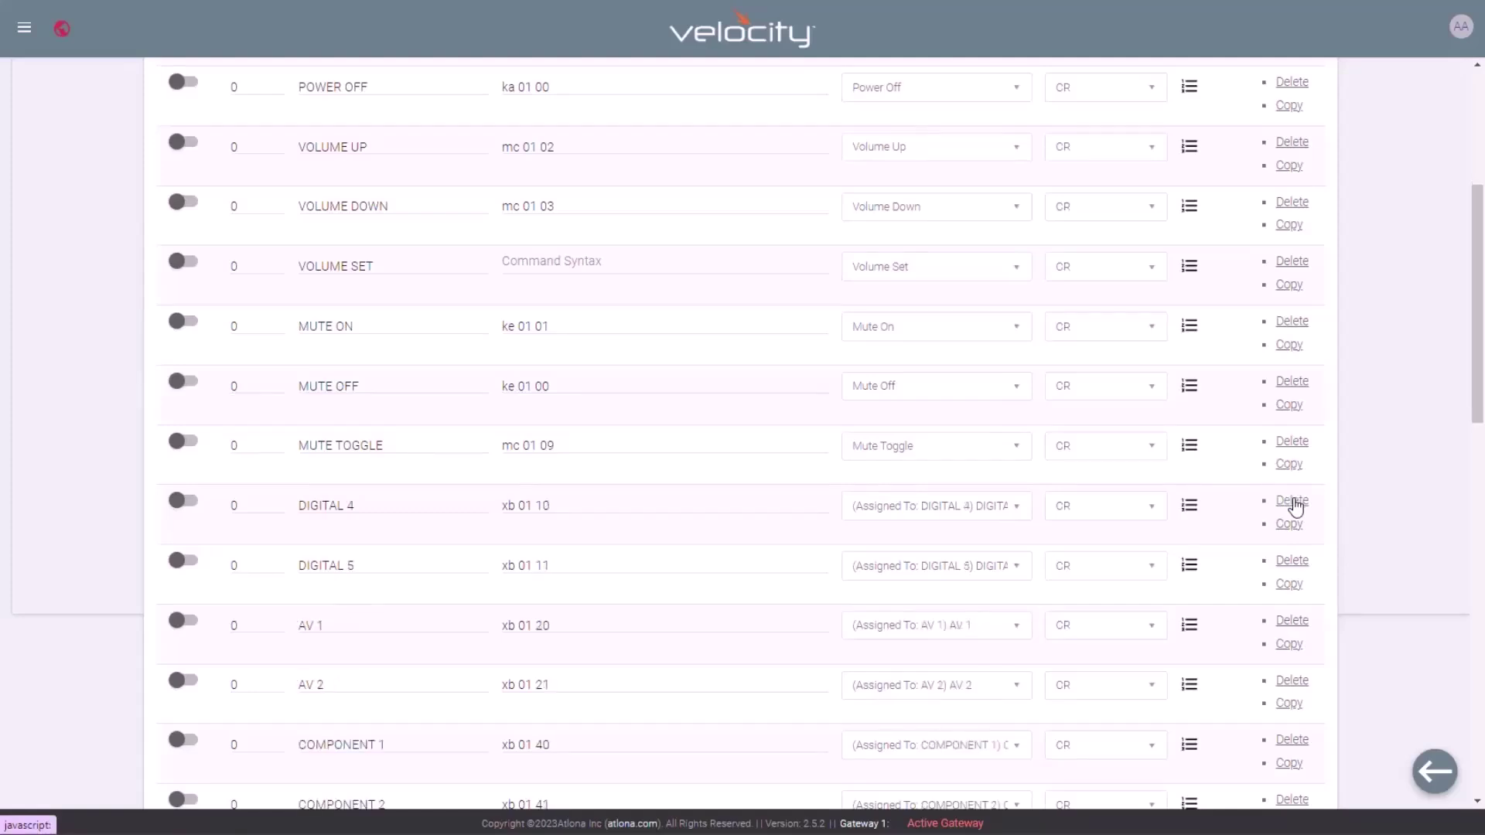
pyautogui.click(1293, 502)
pyautogui.click(1293, 502)
pyautogui.click(1293, 502)
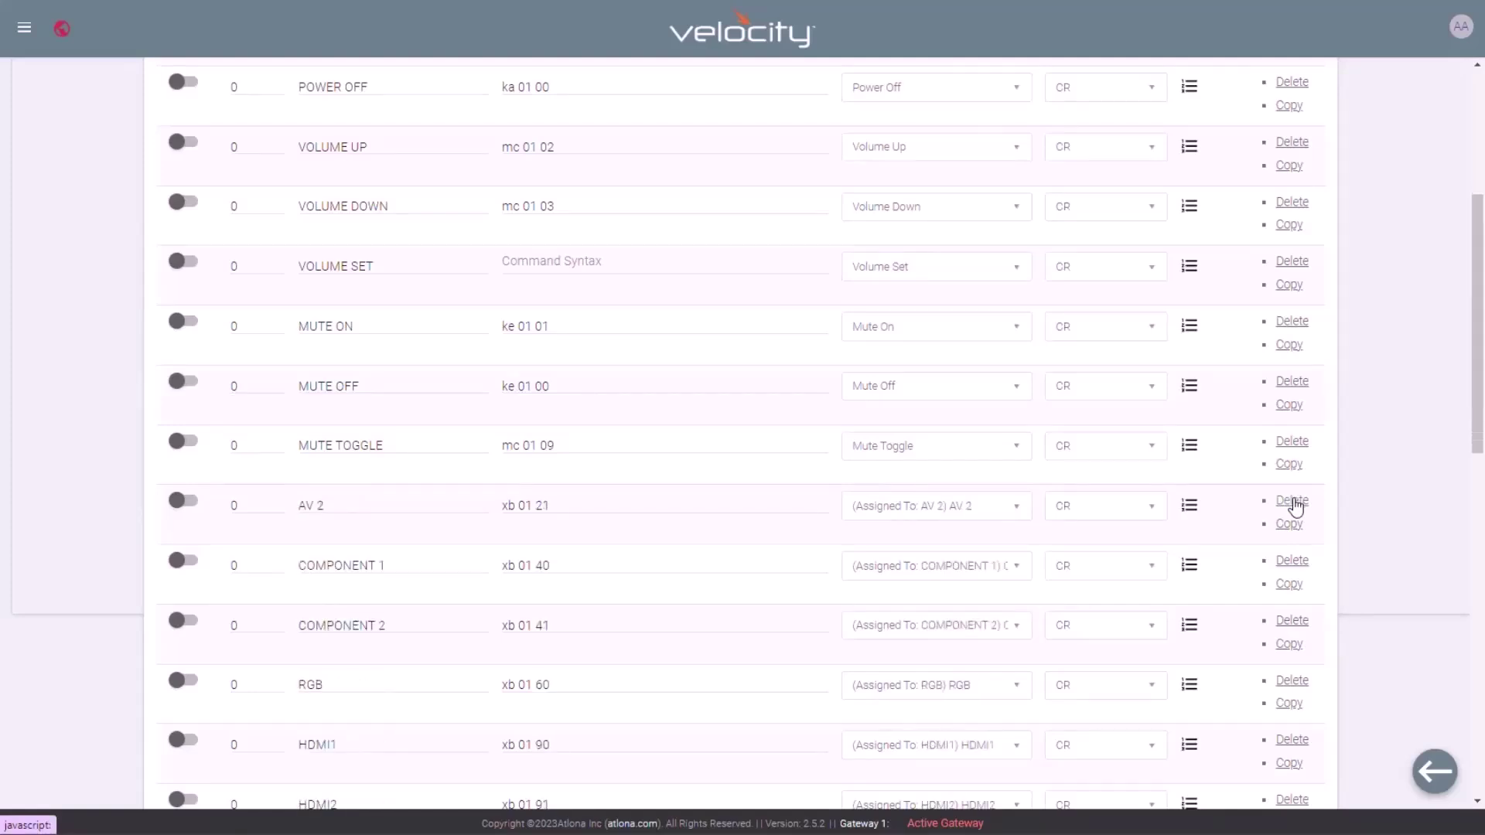
pyautogui.click(1293, 502)
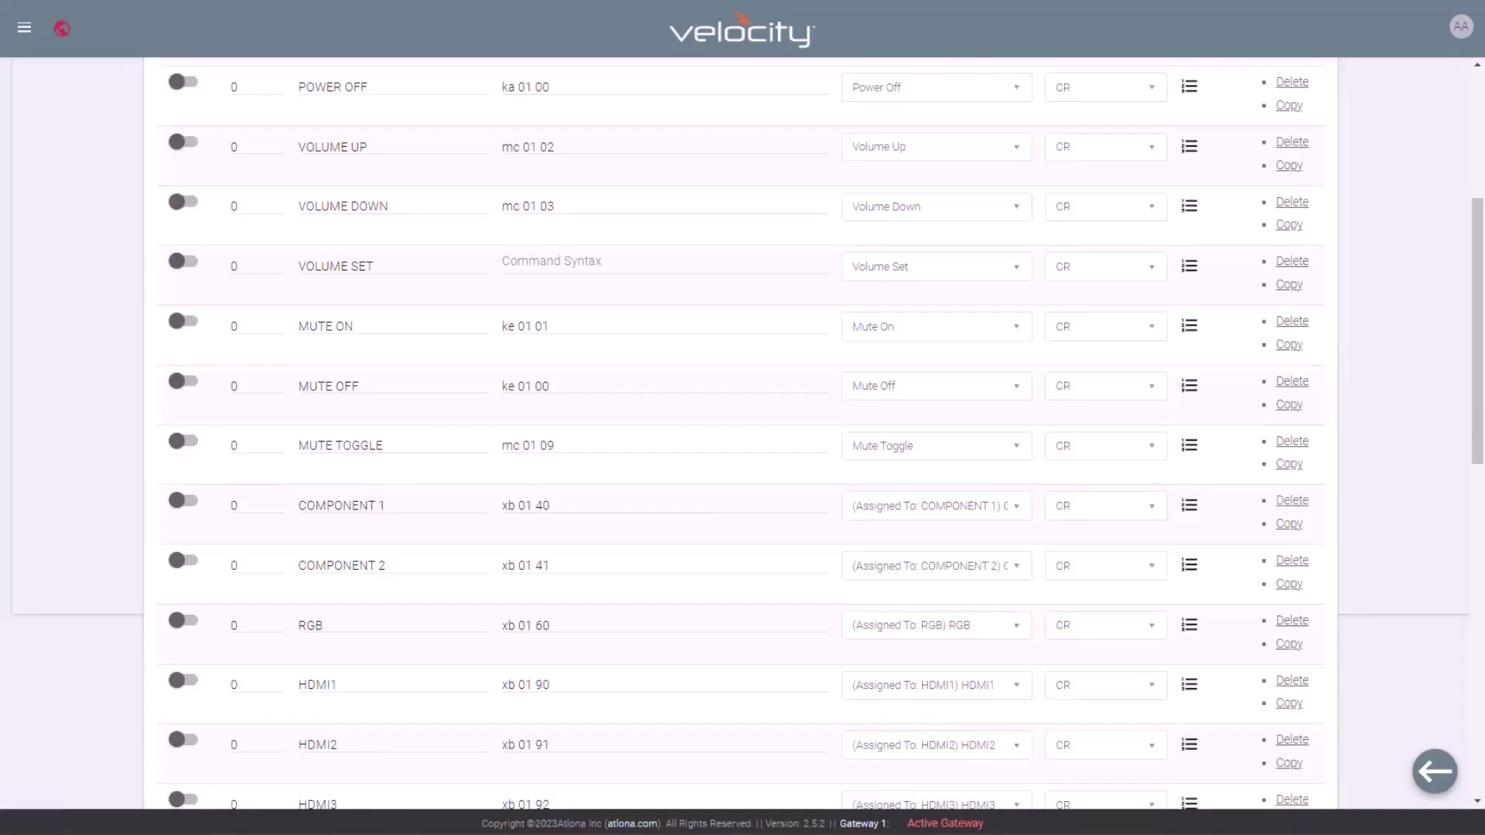
# - Compare the Set ID and input codes in the LG M22M3B manual with the MUTE ON command's syntax in the driver
pyautogui.hotkey('alt', 'Tab')
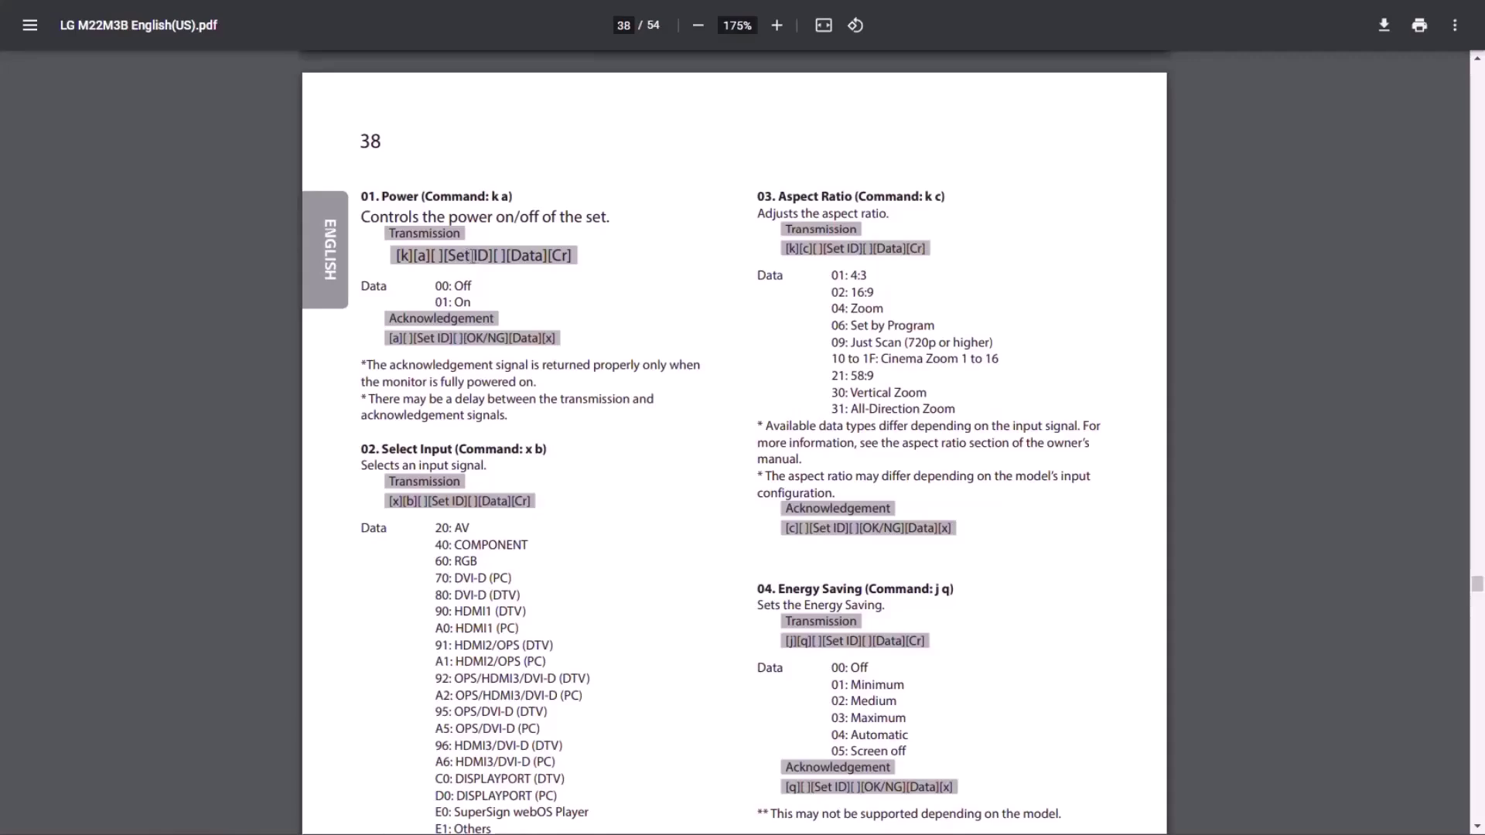
pyautogui.moveTo(446, 257); pyautogui.dragTo(490, 250)
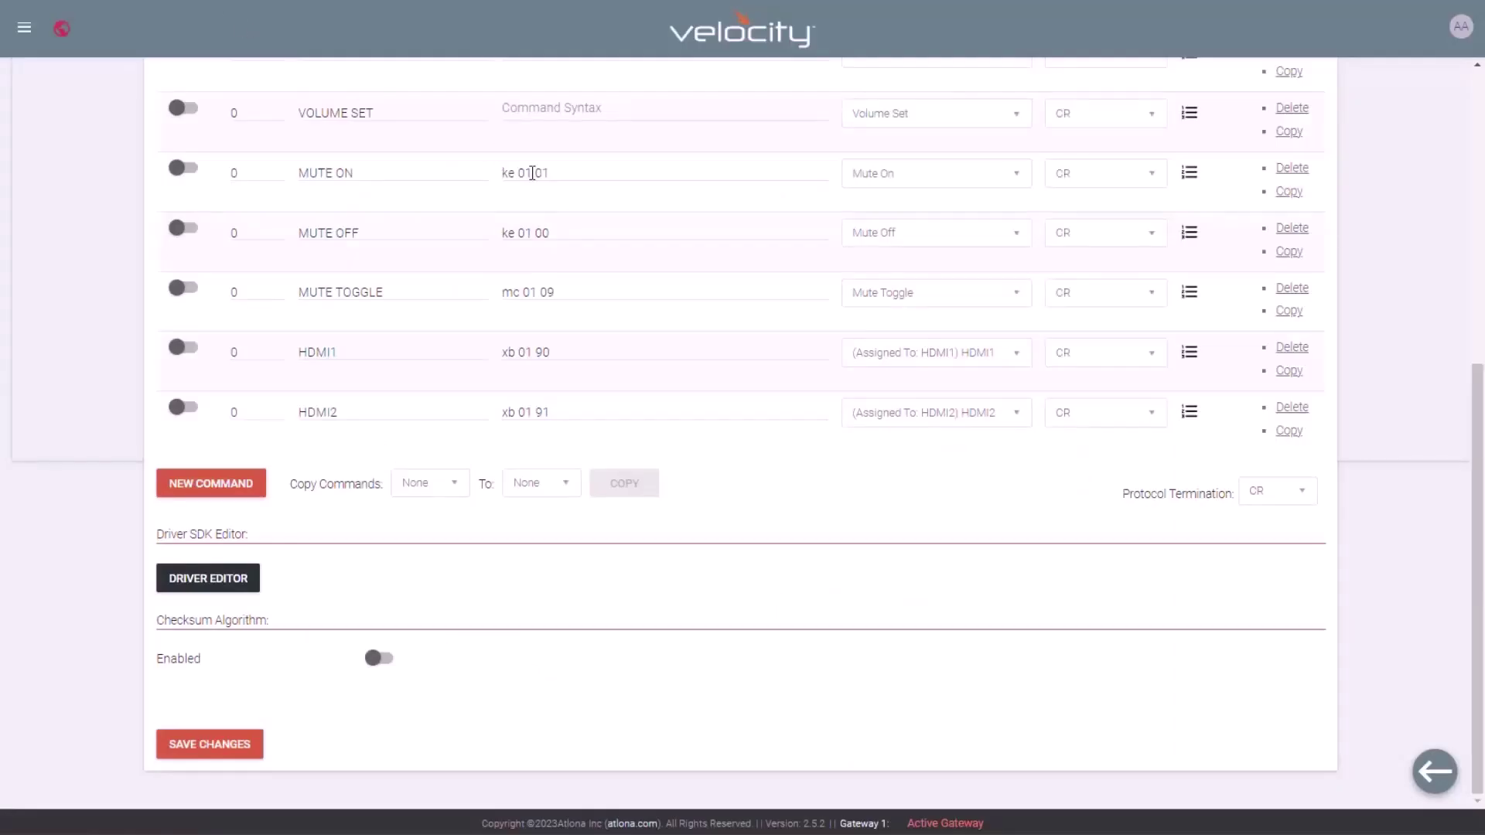
pyautogui.moveTo(530, 172); pyautogui.dragTo(516, 173)
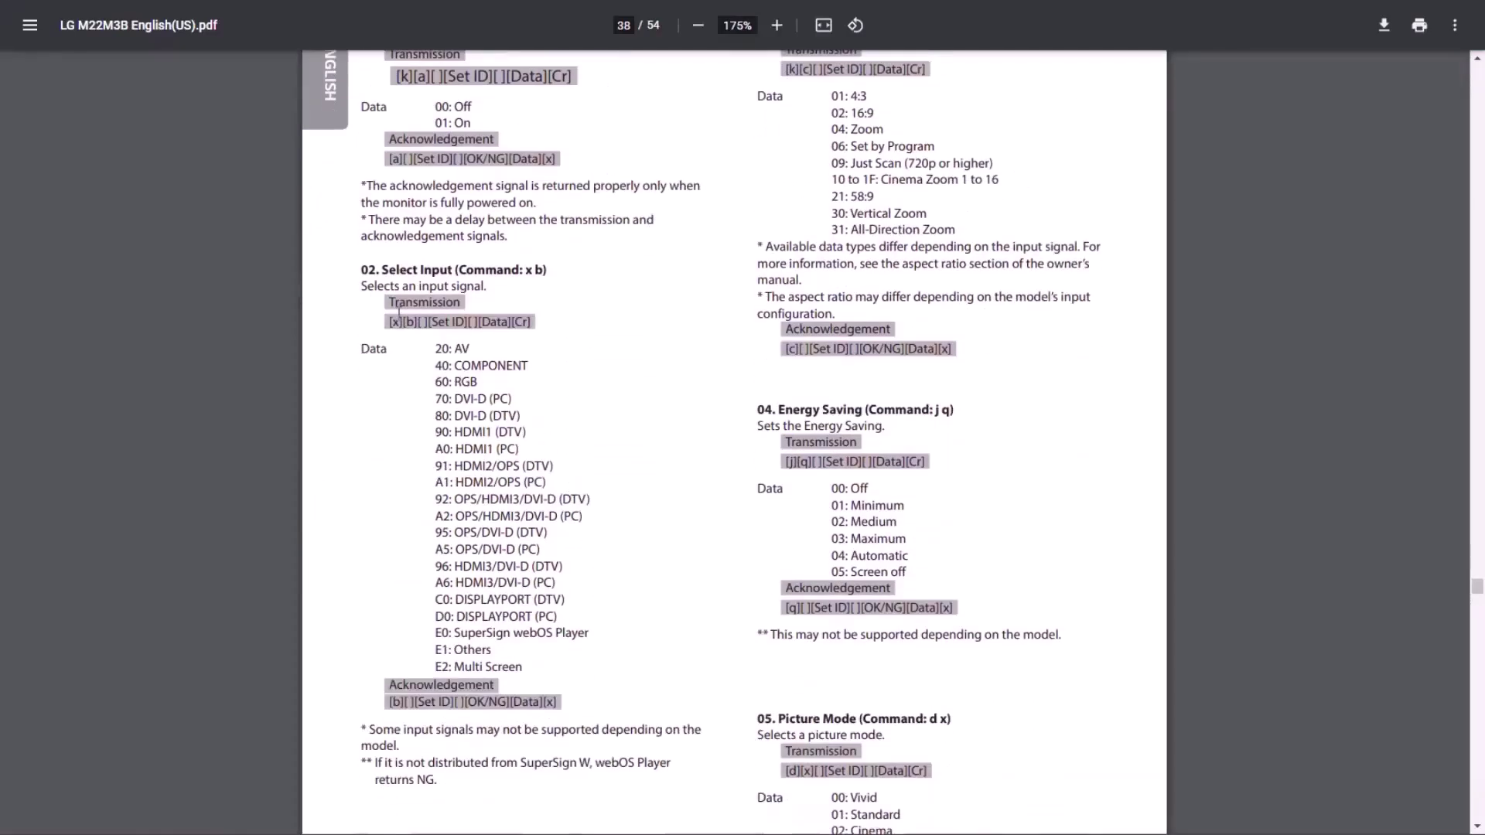
pyautogui.moveTo(524, 667); pyautogui.dragTo(433, 667)
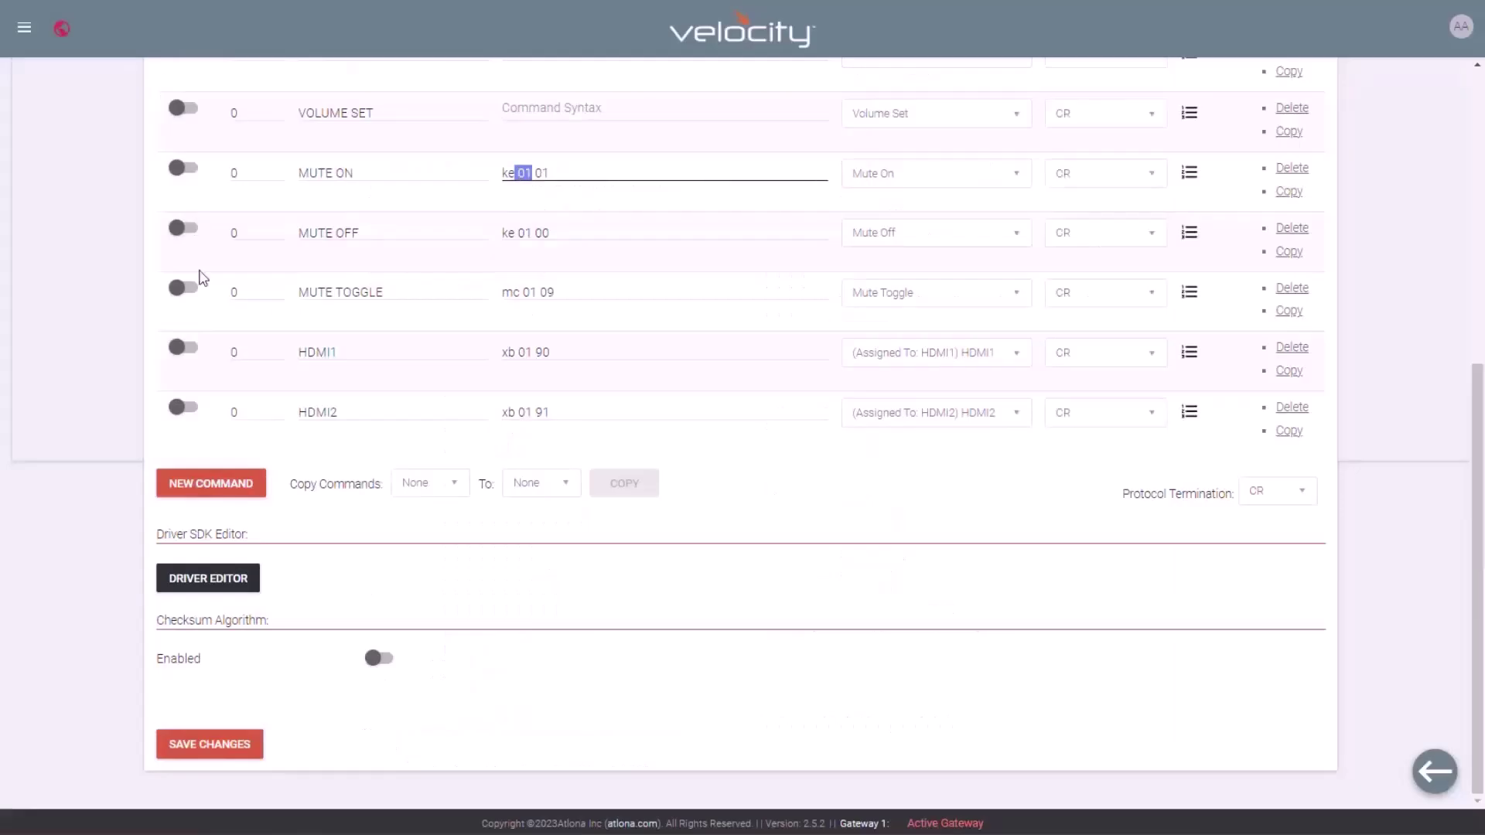
# - Add a new command to the LG display driver's command list
pyautogui.click(185, 484)
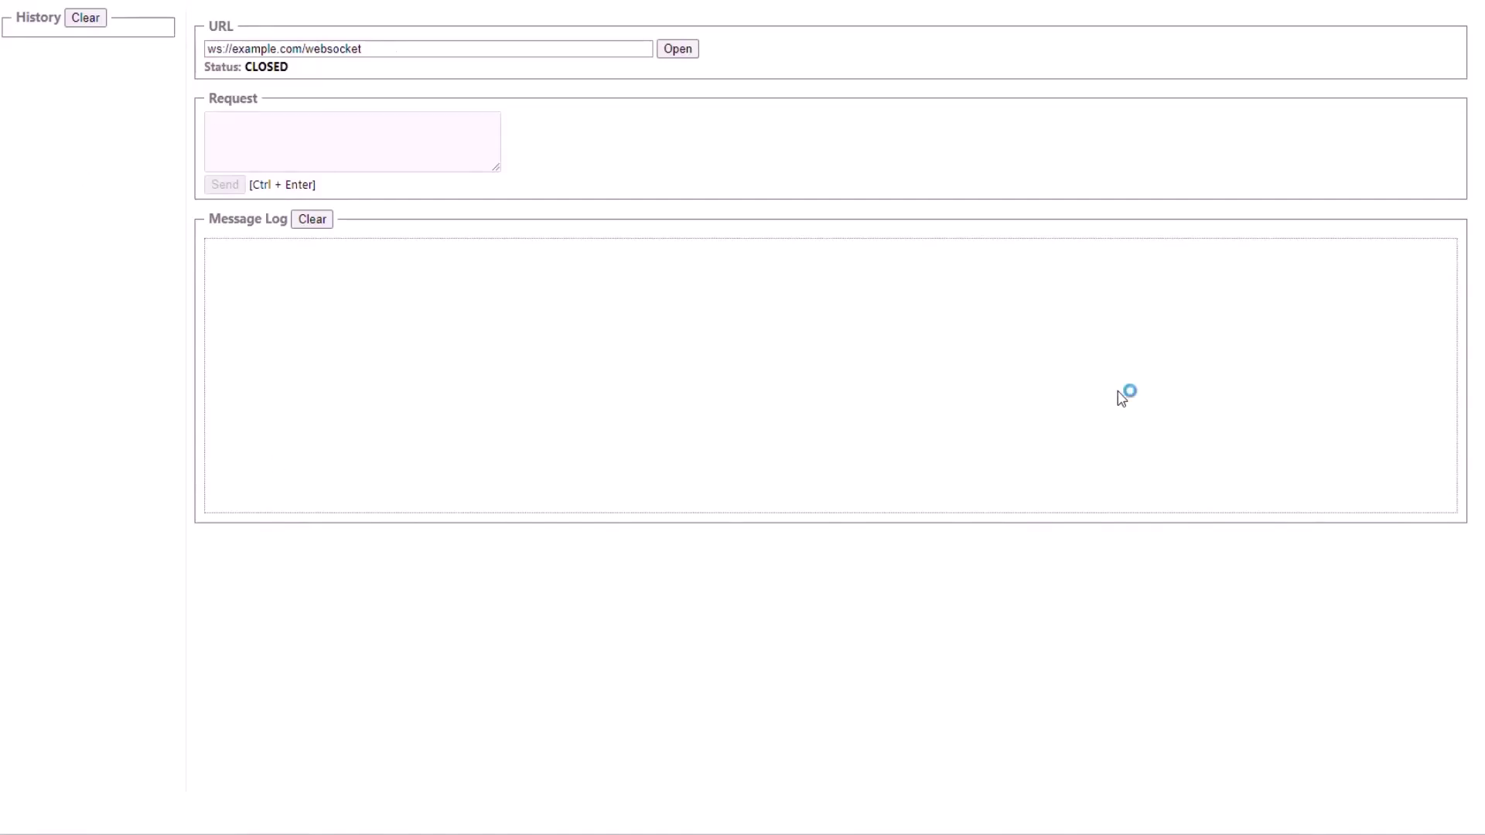
# - Set the WebSocket client's URL to ws://10.1.0.38/ws
pyautogui.moveTo(234, 49); pyautogui.dragTo(302, 48)
pyautogui.write('10.1.0.38')
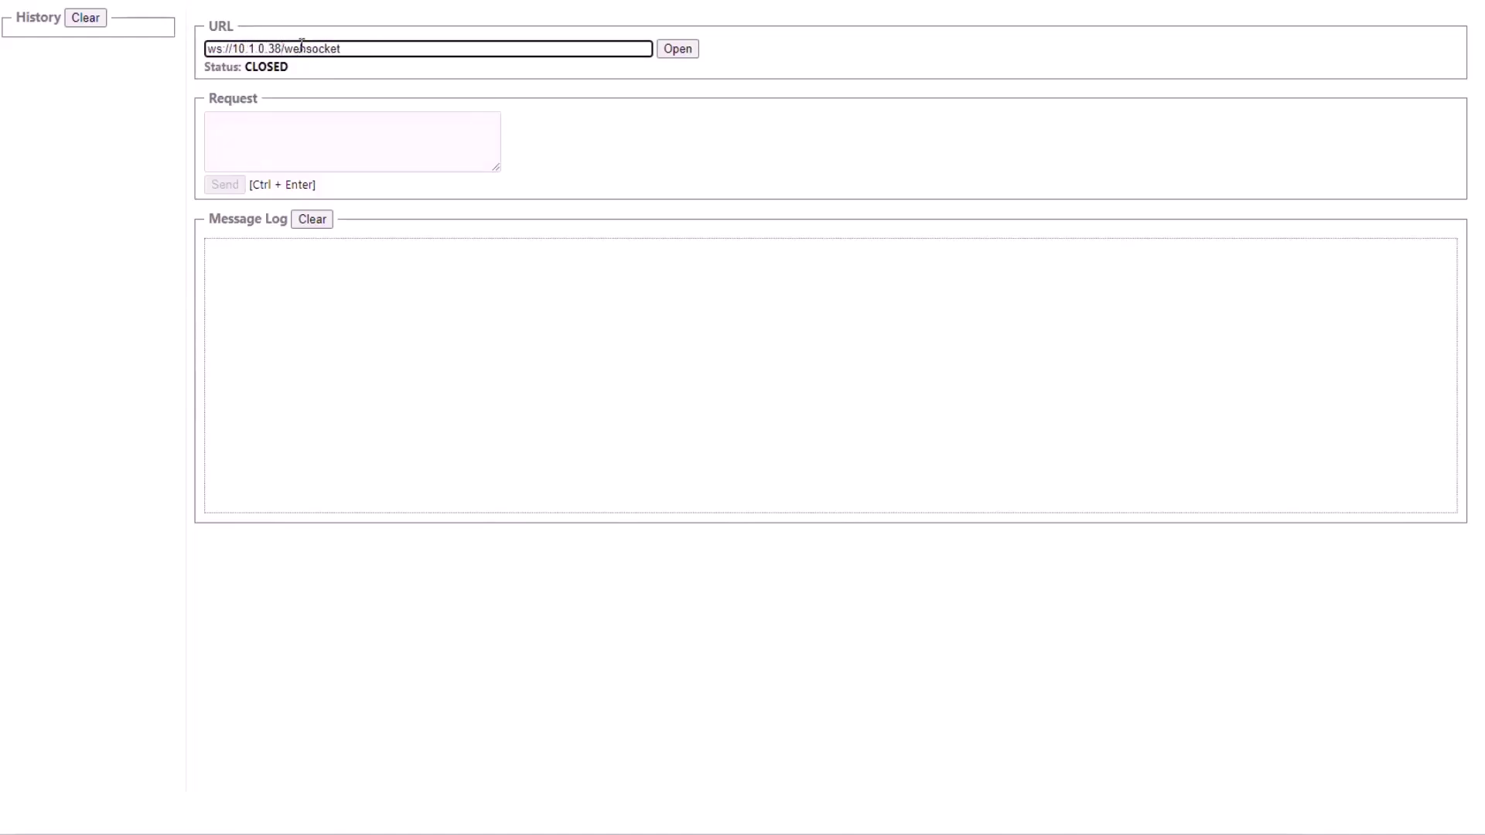
pyautogui.press('BackSpace')
pyautogui.press('BackSpace')
pyautogui.press('BackSpace')
pyautogui.press('BackSpace')
pyautogui.press('BackSpace')
pyautogui.press('BackSpace')
pyautogui.press('BackSpace')
pyautogui.press('BackSpace')
pyautogui.write('WS')
pyautogui.press('BackSpace')
pyautogui.press('BackSpace')
# - Switch to AT-WAVE-101_API.pdf and look up the Instructor.Enable command's entry through the command overview
pyautogui.hotkey('alt', 'Tab')
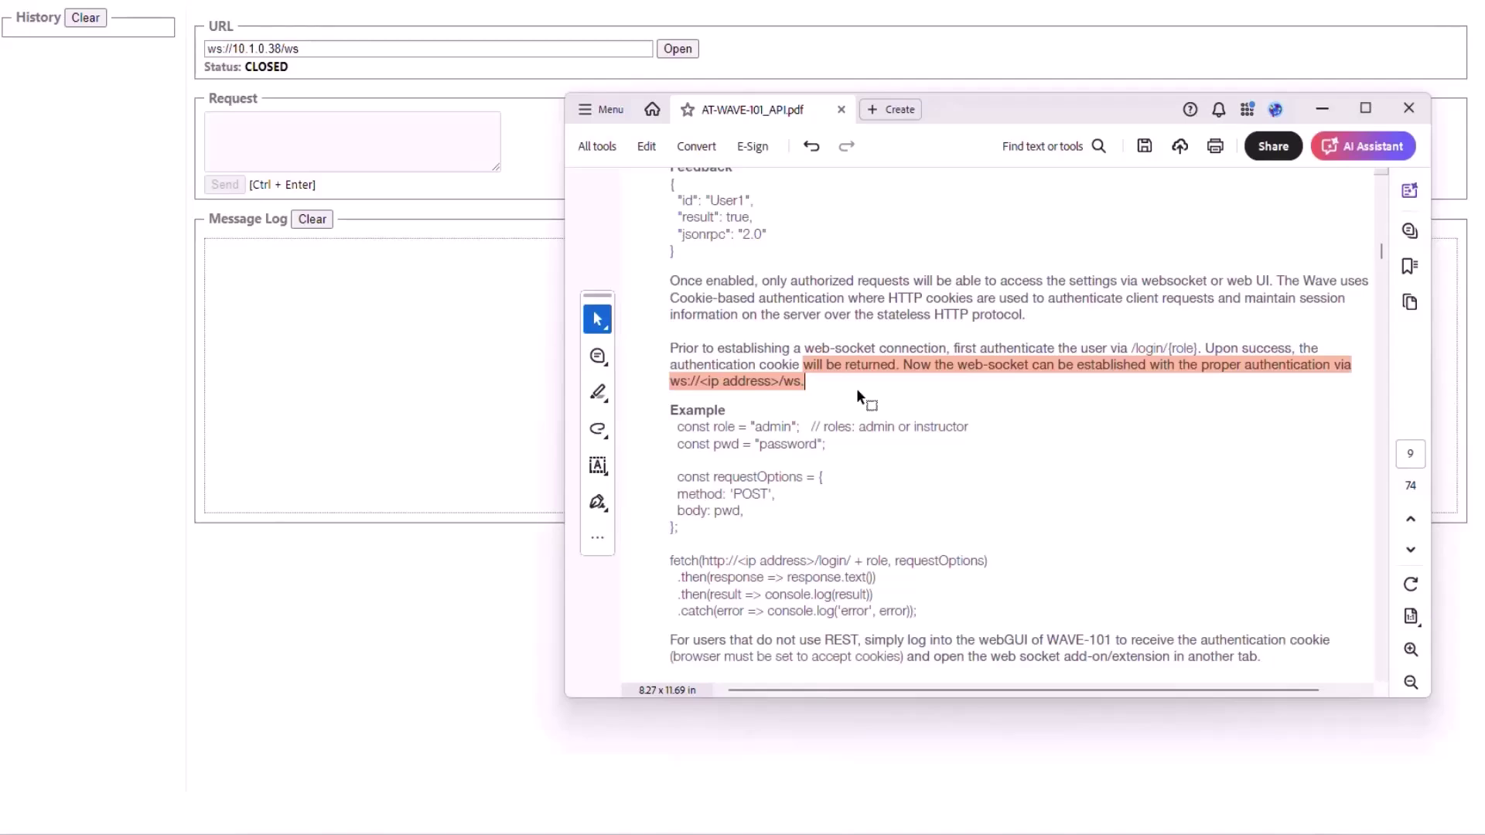
pyautogui.scroll(-5, 868, 434)
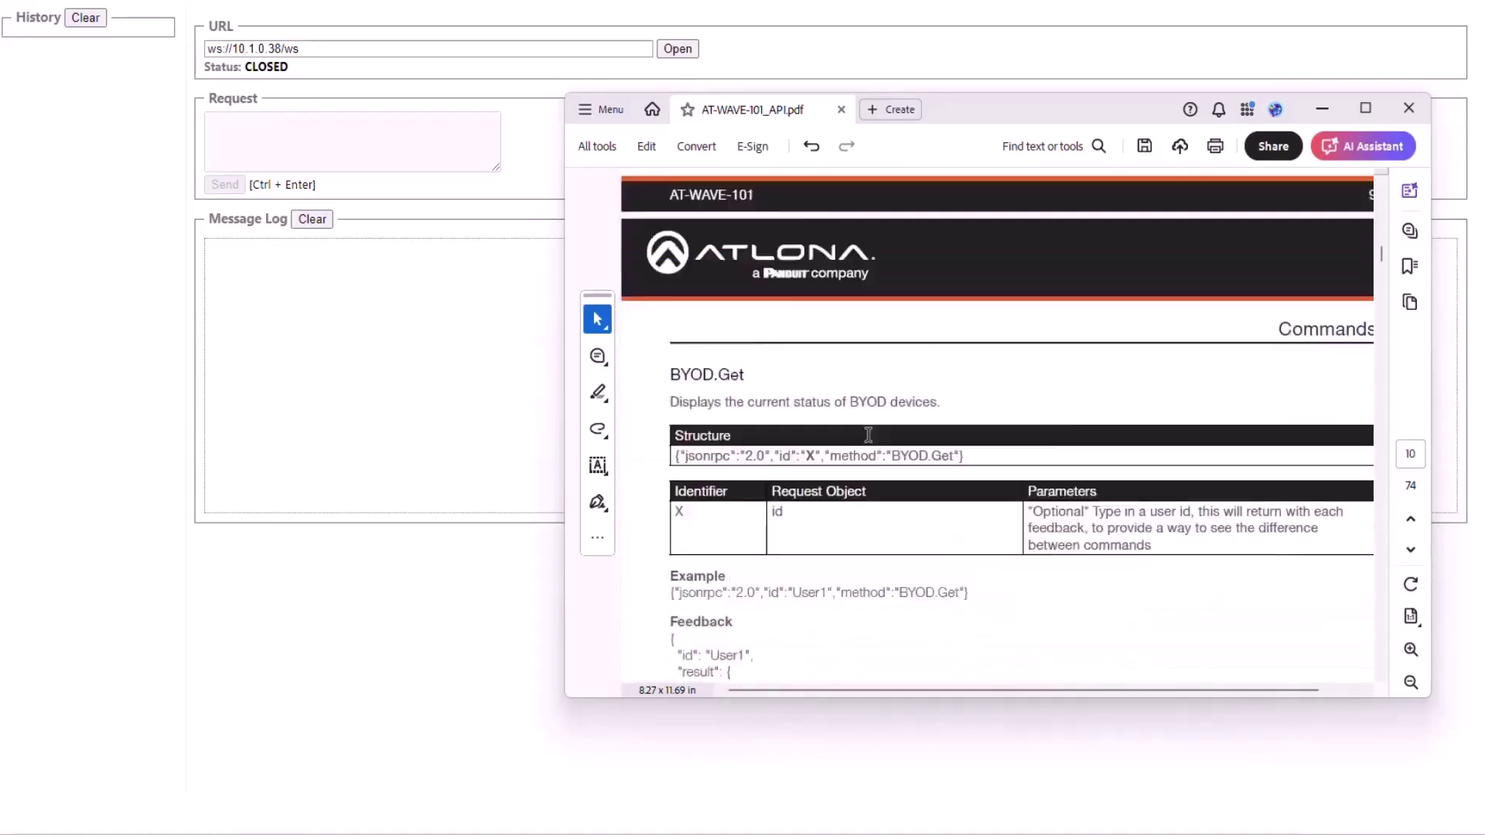
pyautogui.scroll(10, 870, 434)
pyautogui.scroll(15, 869, 435)
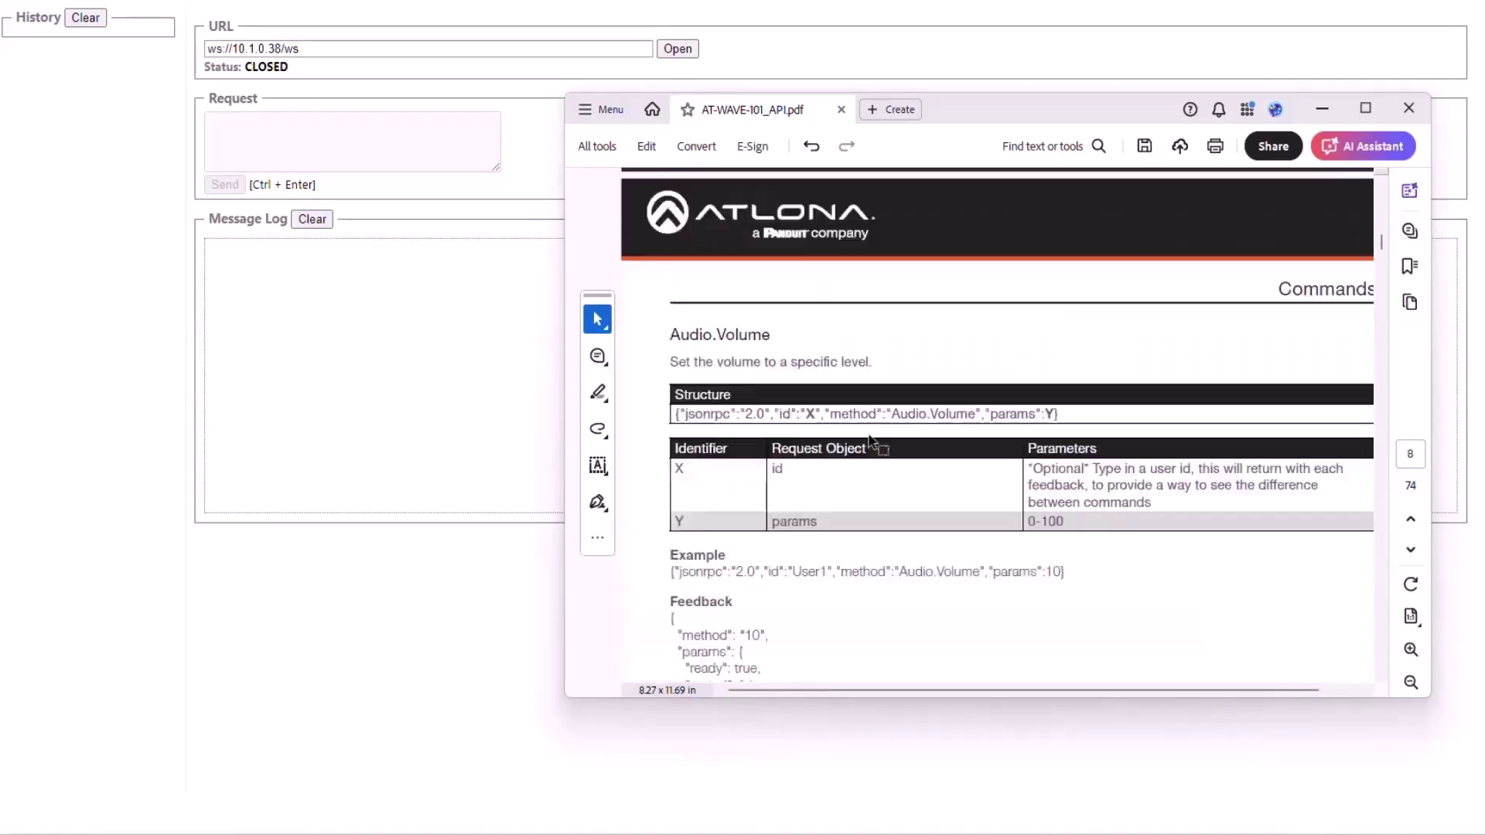
pyautogui.scroll(-5, 869, 431)
pyautogui.scroll(15, 870, 431)
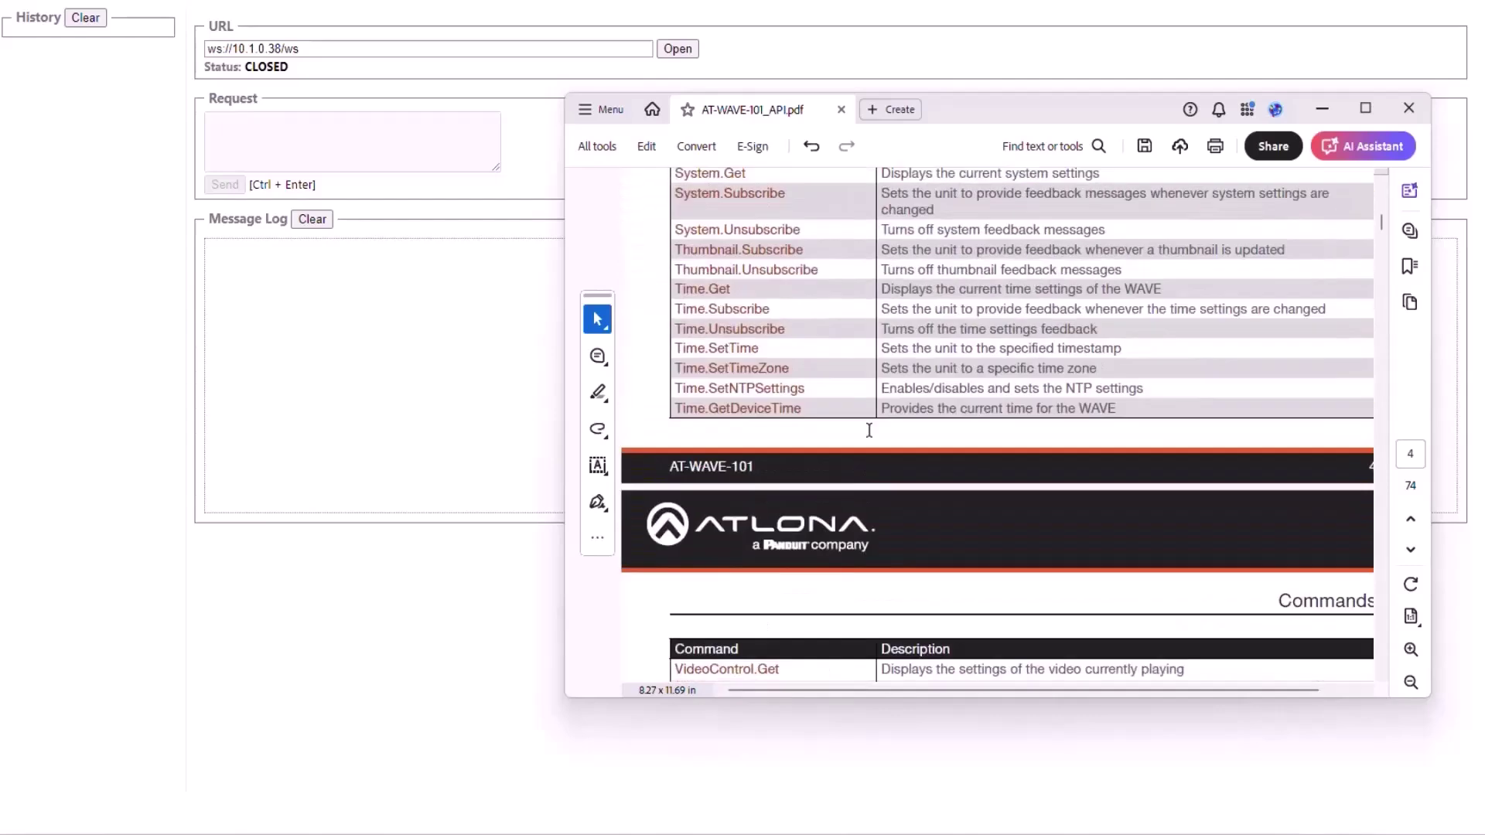
pyautogui.scroll(-1, 870, 429)
pyautogui.scroll(2, 873, 428)
pyautogui.scroll(10, 873, 427)
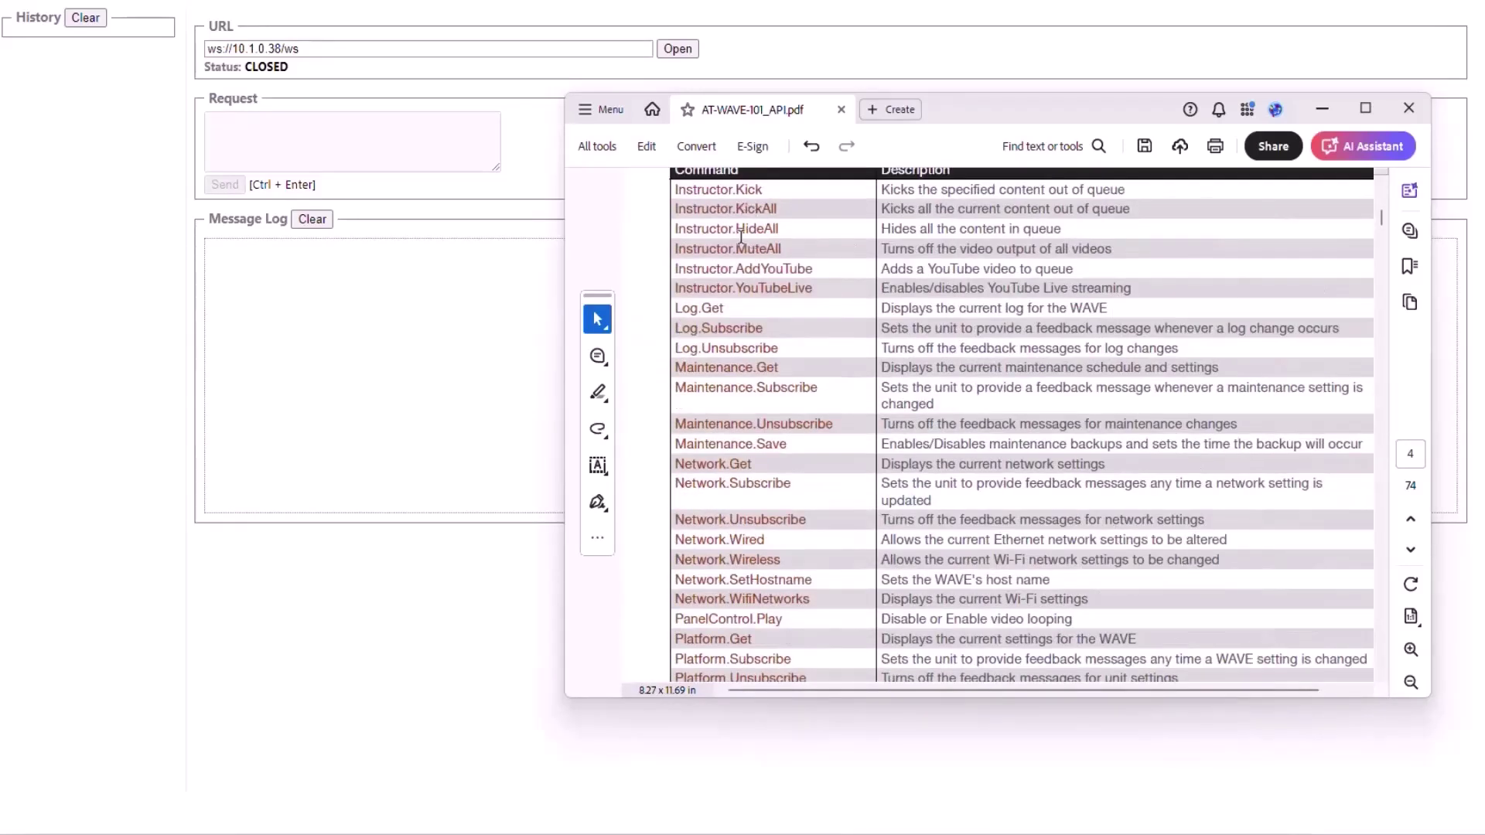
pyautogui.scroll(5, 785, 419)
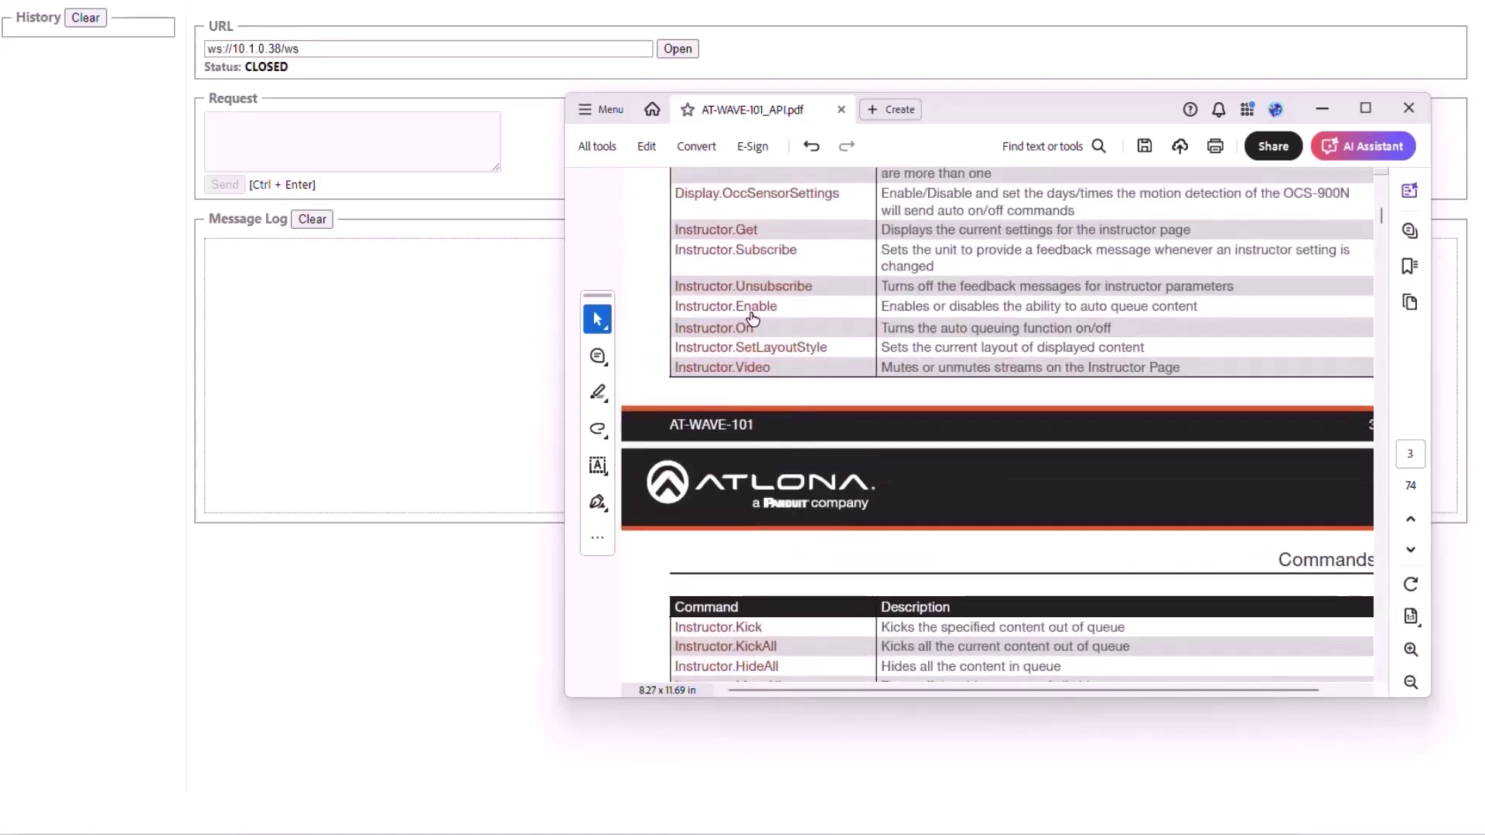
pyautogui.click(751, 317)
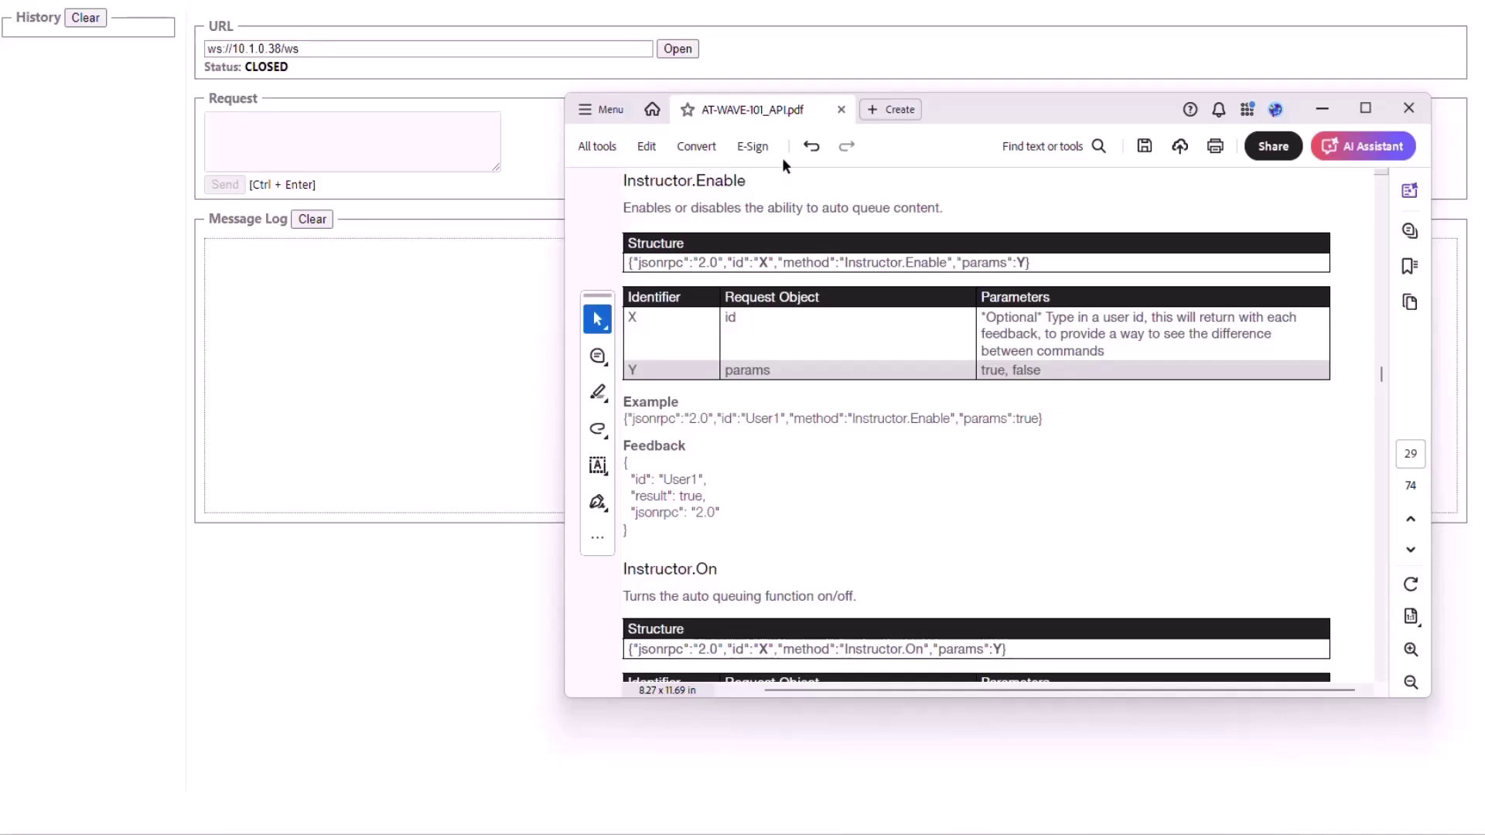
# - Return to the WebSocket client and open the connection to ws://10.1.0.38/ws
pyautogui.click(499, 83)
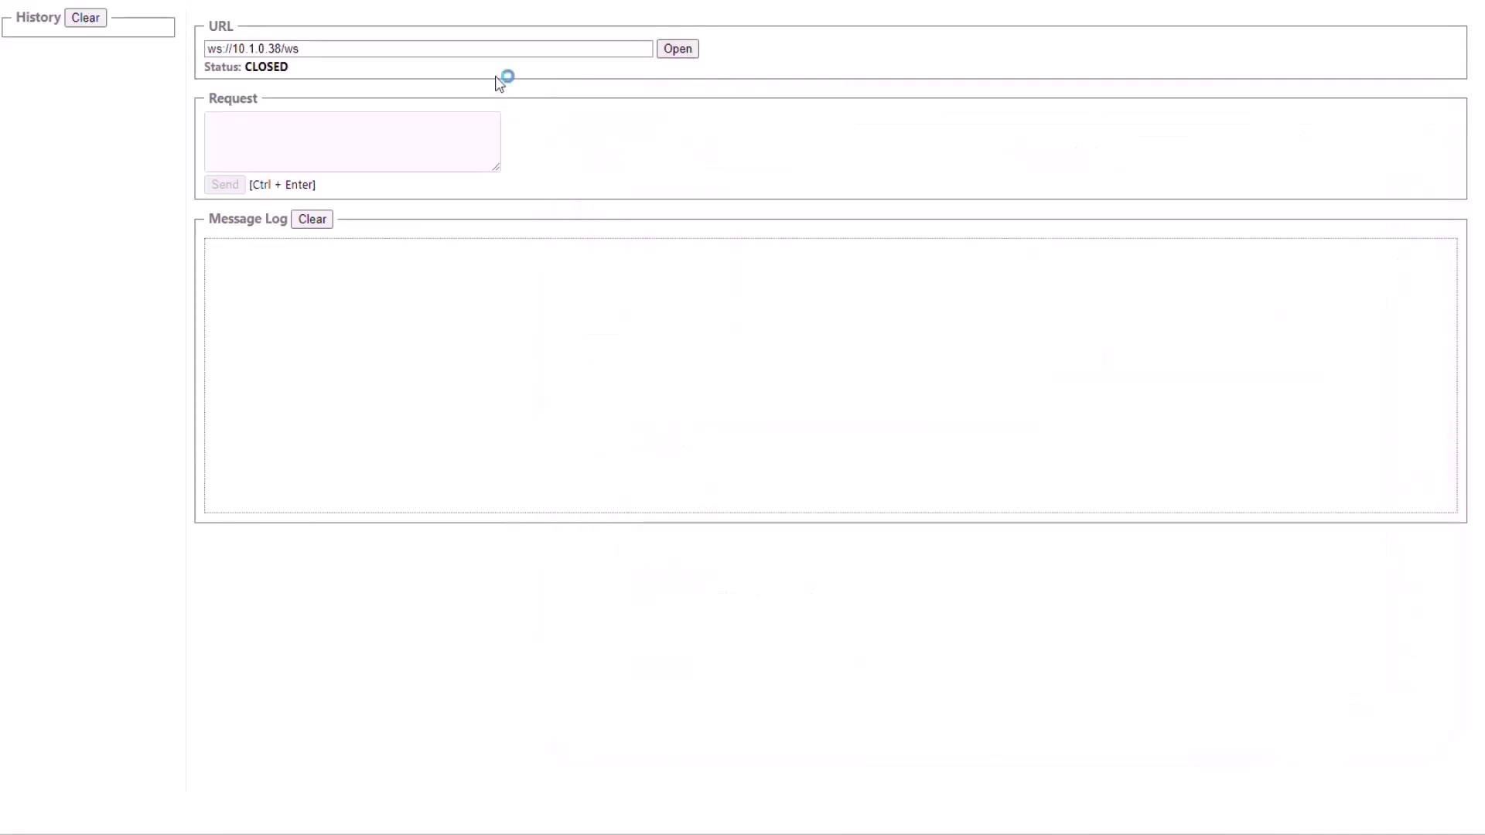
pyautogui.click(678, 50)
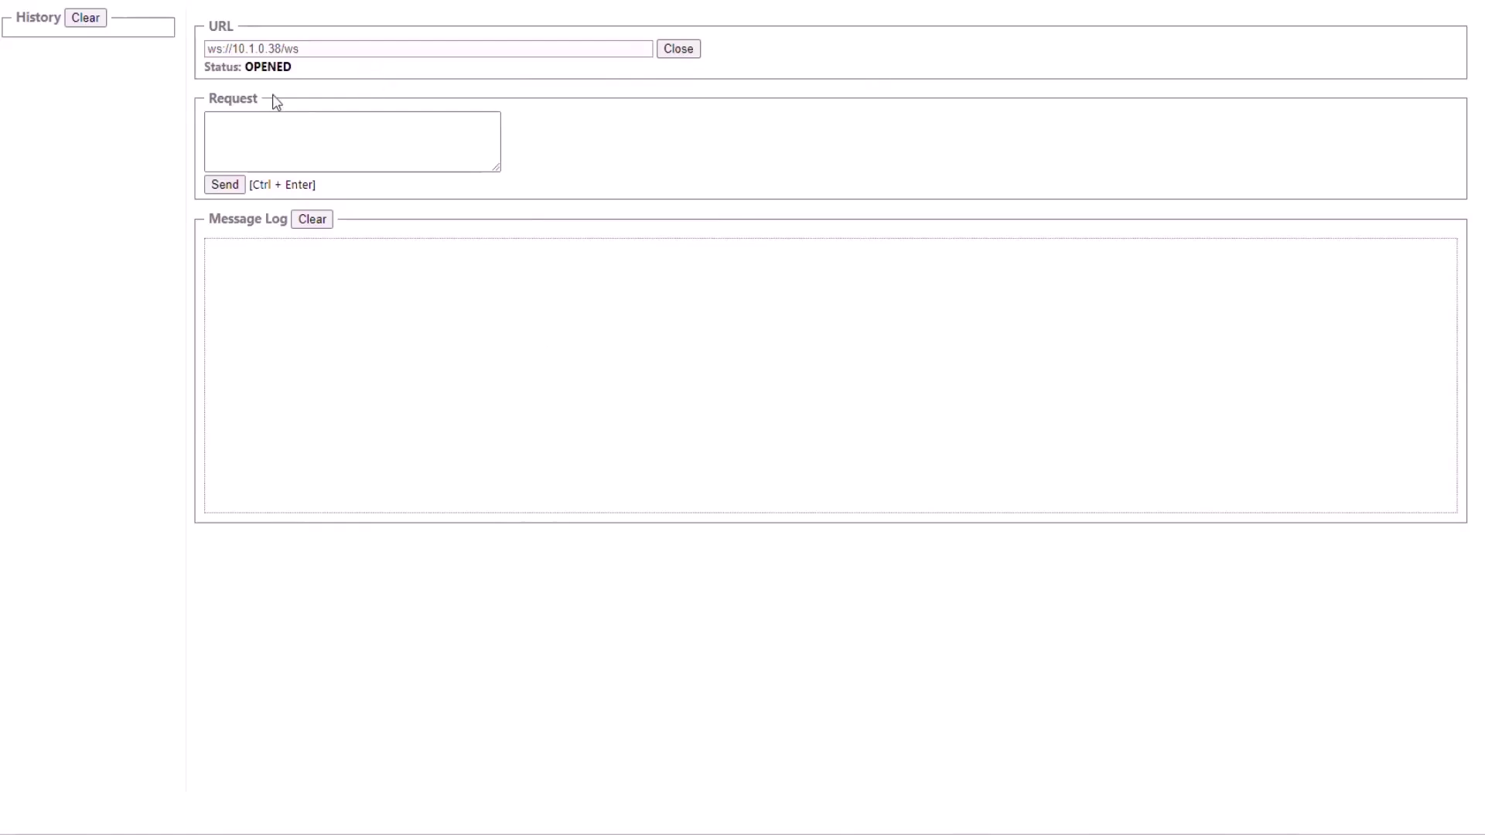
# - Switch back to AT-WAVE-101_API.pdf and copy the Instructor.Enable example request with params set to true
pyautogui.moveTo(1111, 834)
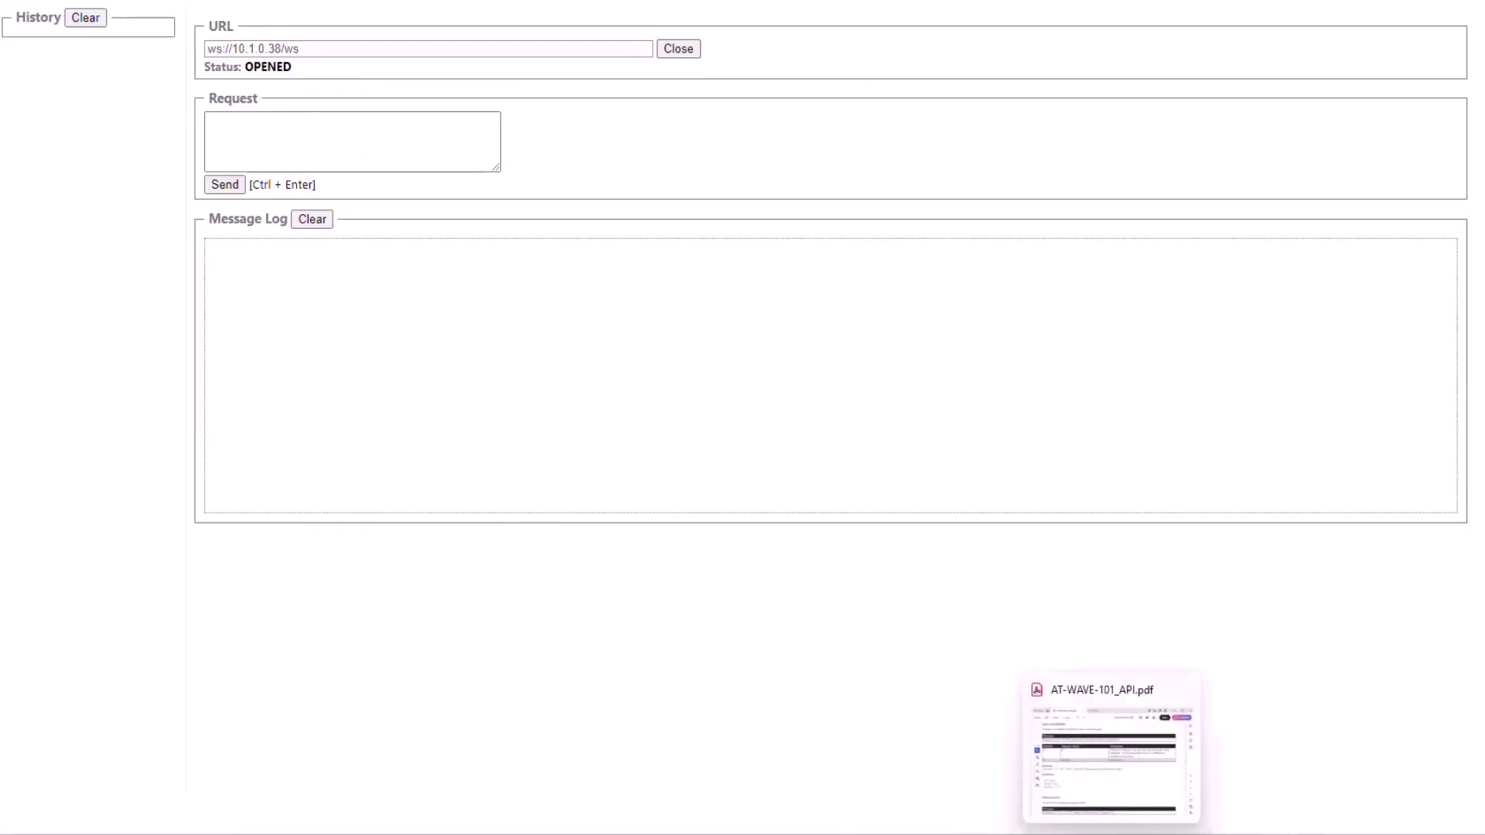
pyautogui.click(1088, 756)
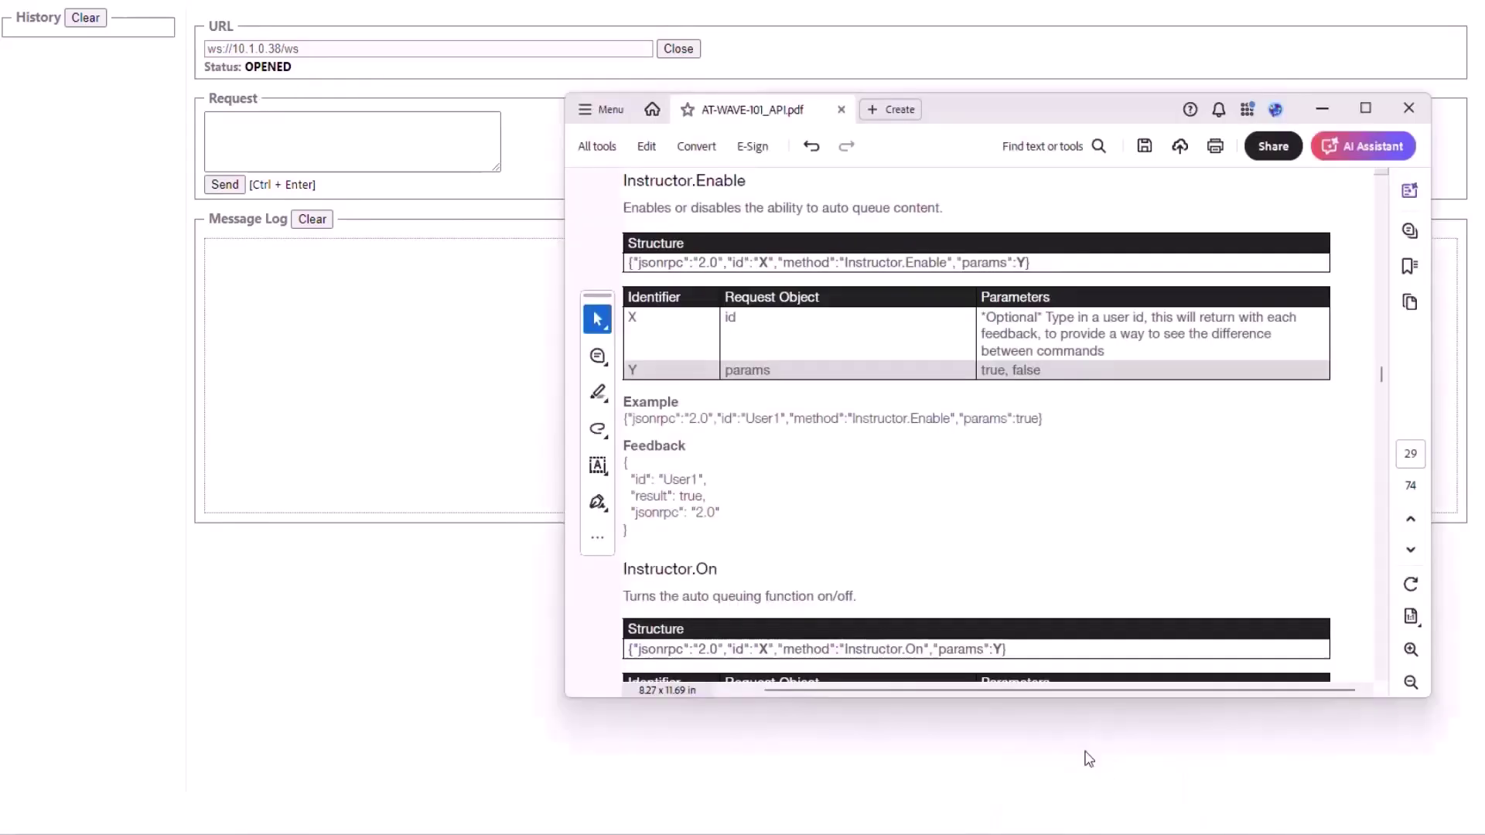
pyautogui.moveTo(1083, 403); pyautogui.dragTo(866, 410)
pyautogui.click(1065, 402)
pyautogui.moveTo(626, 421); pyautogui.dragTo(1045, 423)
pyautogui.hotkey('ctrl', 'c')
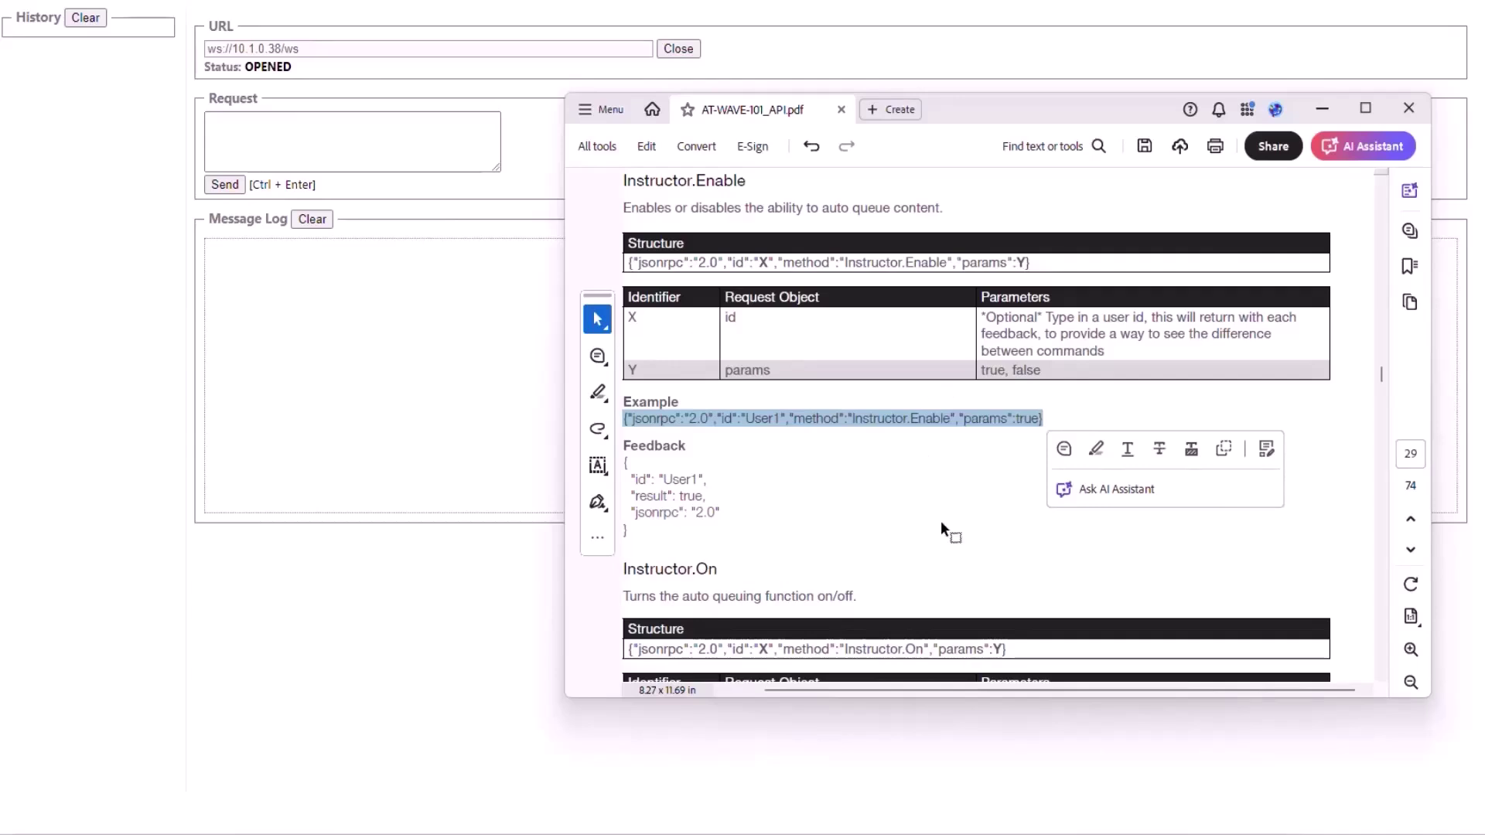
# - Paste the copied Instructor.Enable example into the WebSocket client's request and send it
pyautogui.click(272, 134)
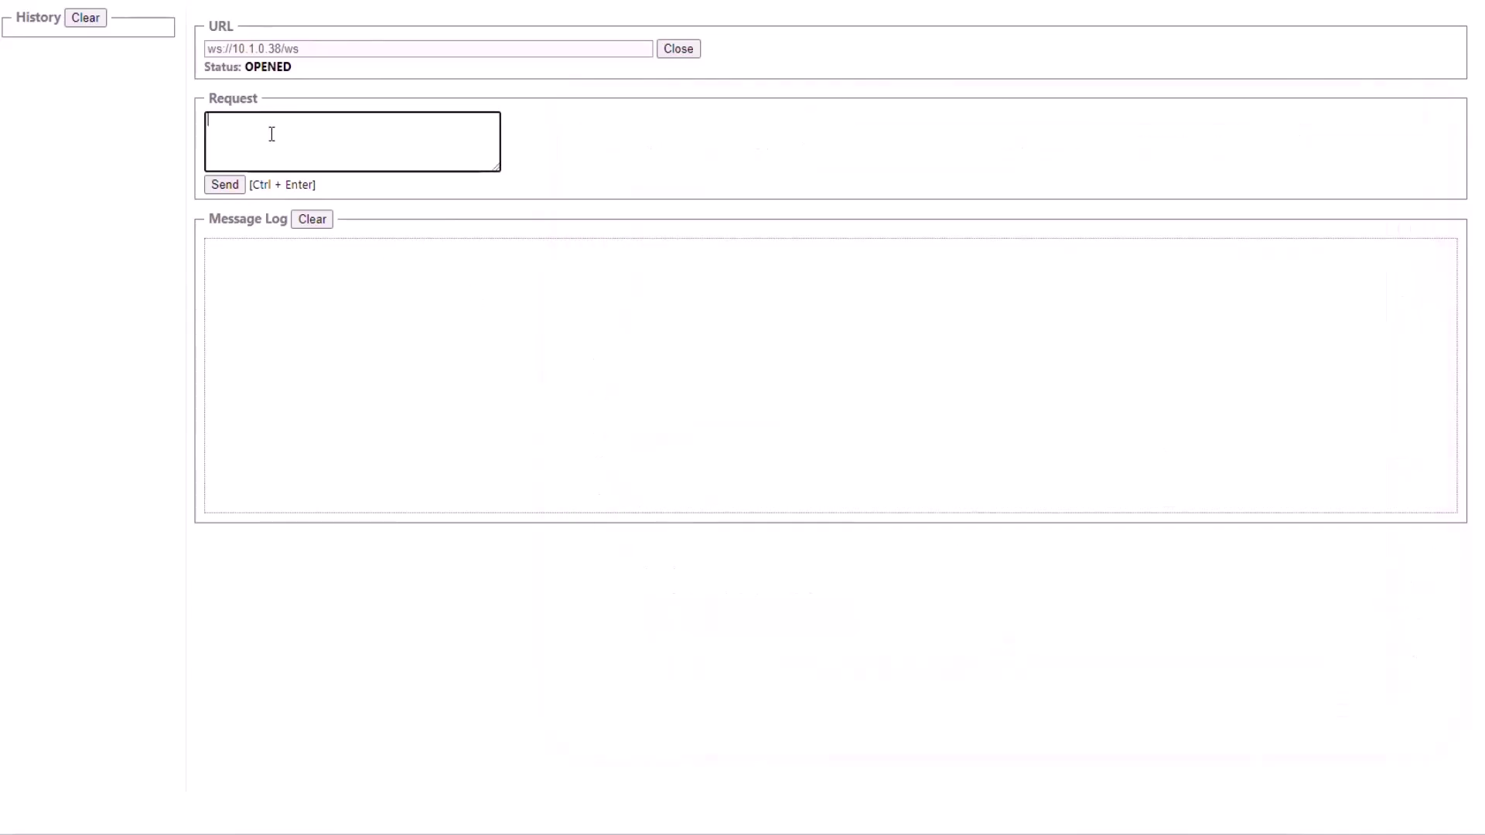
pyautogui.hotkey('ctrl', 'v')
pyautogui.click(234, 186)
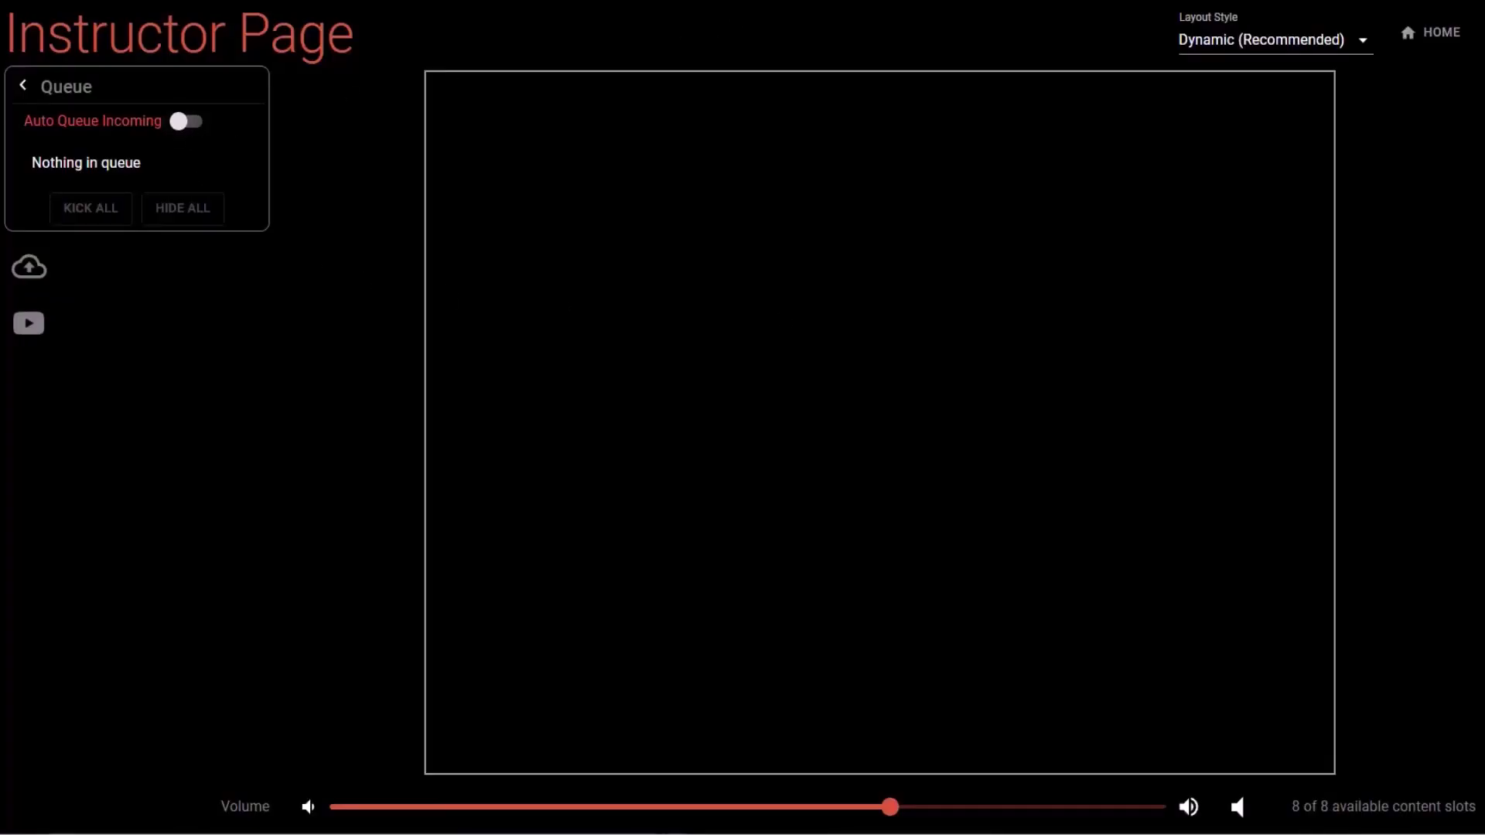
# - Return to the WebSocket client, change the Instructor.Enable request's params value to false and send it
pyautogui.hotkey('alt', 'Tab')
pyautogui.moveTo(366, 135); pyautogui.dragTo(382, 136)
pyautogui.write('fals')
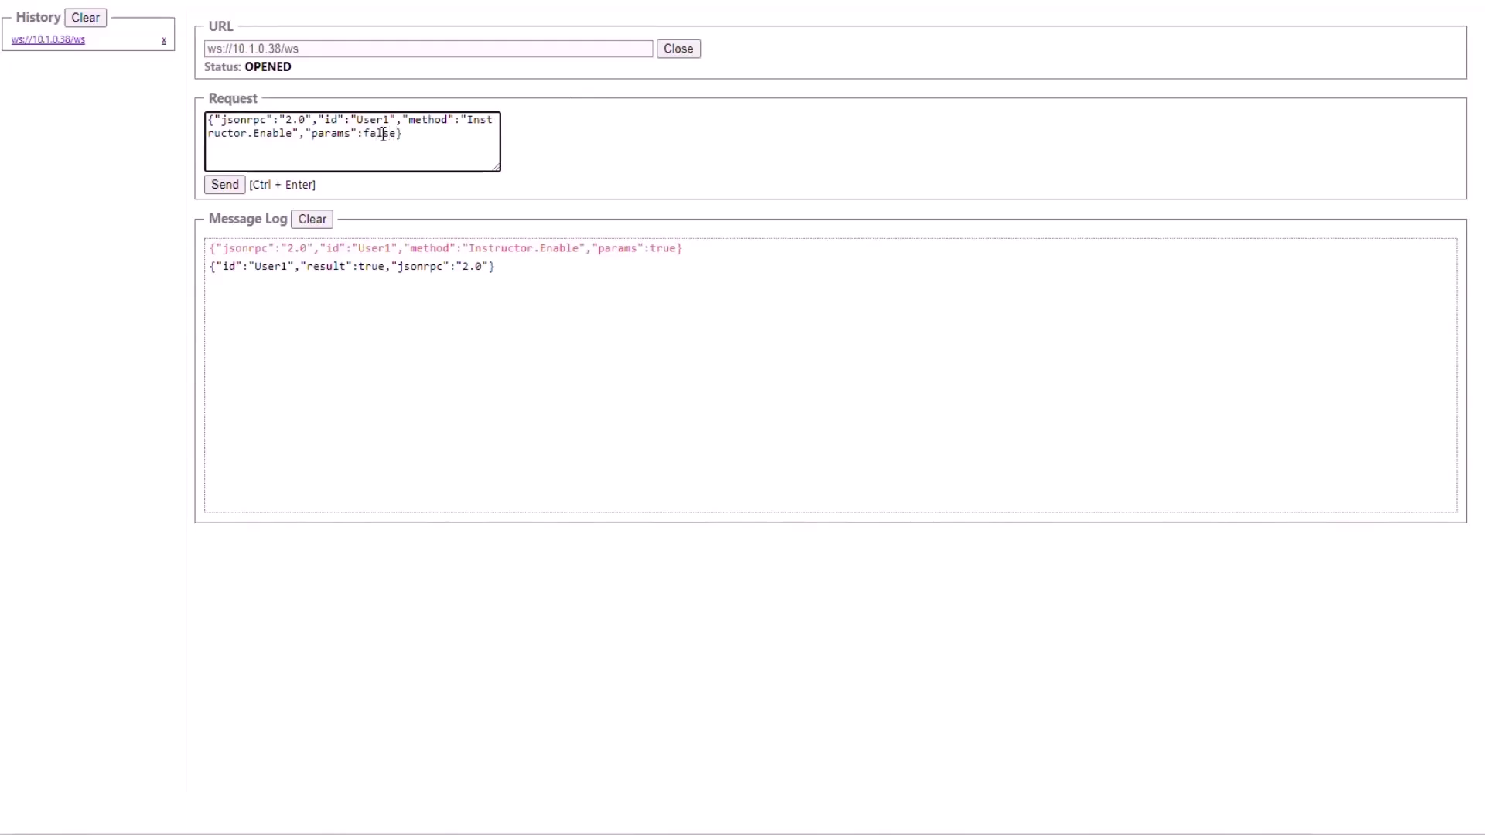
pyautogui.click(218, 185)
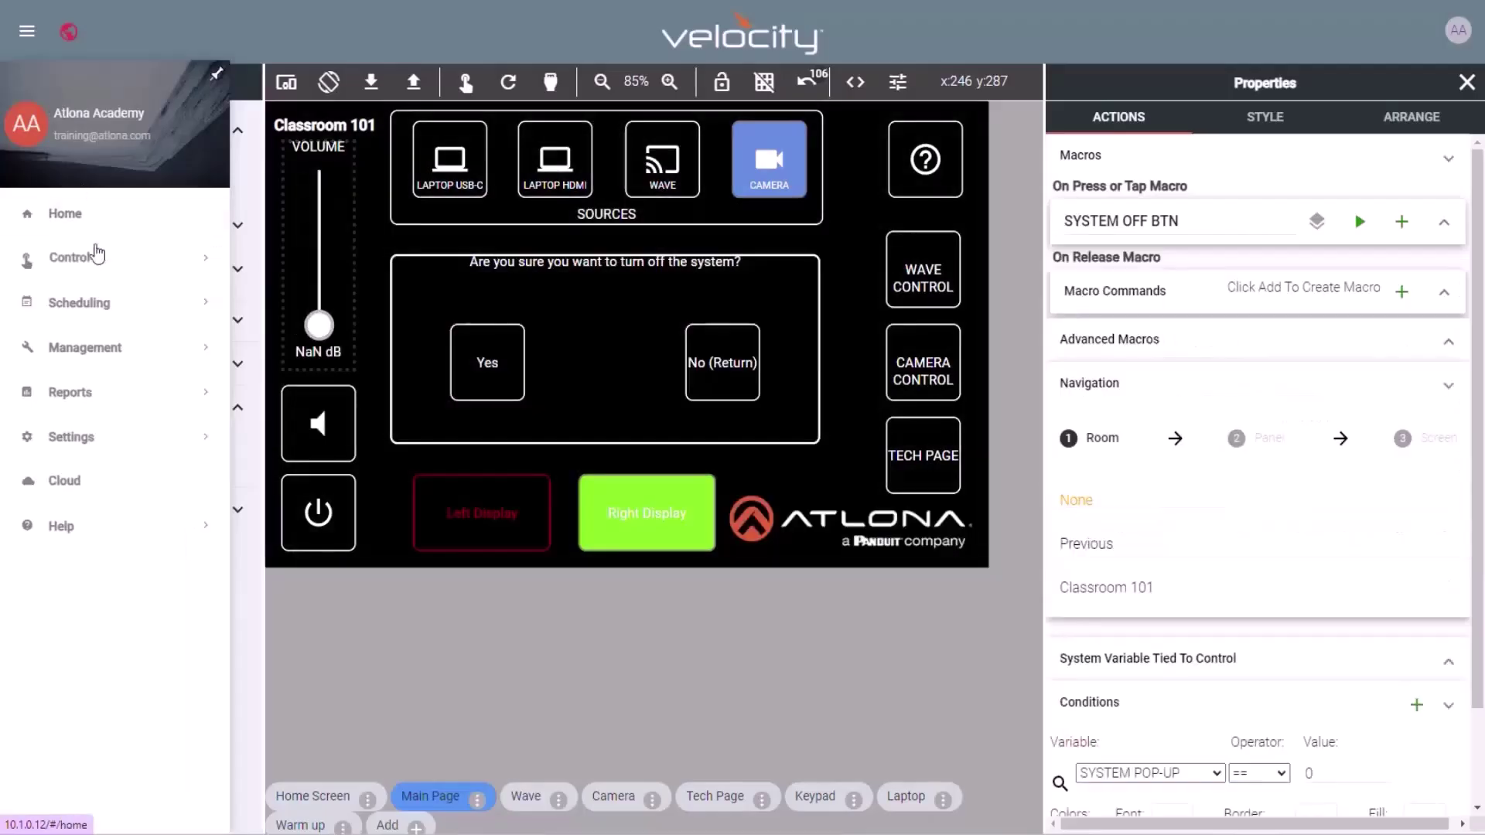
# - Open Velocity's Device Drivers list and search it for wave-101
pyautogui.click(99, 256)
pyautogui.click(104, 338)
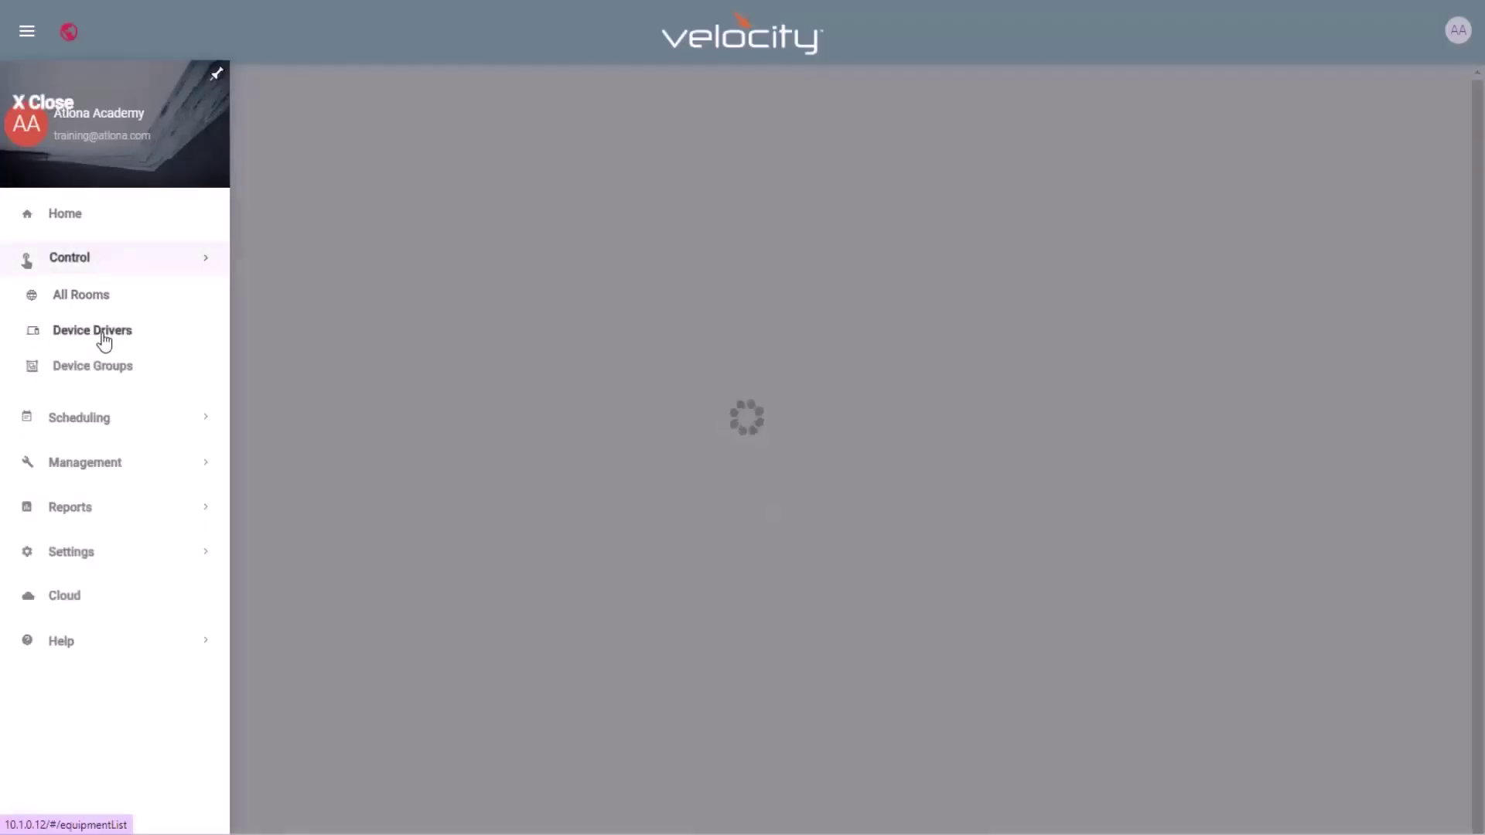
pyautogui.click(779, 203)
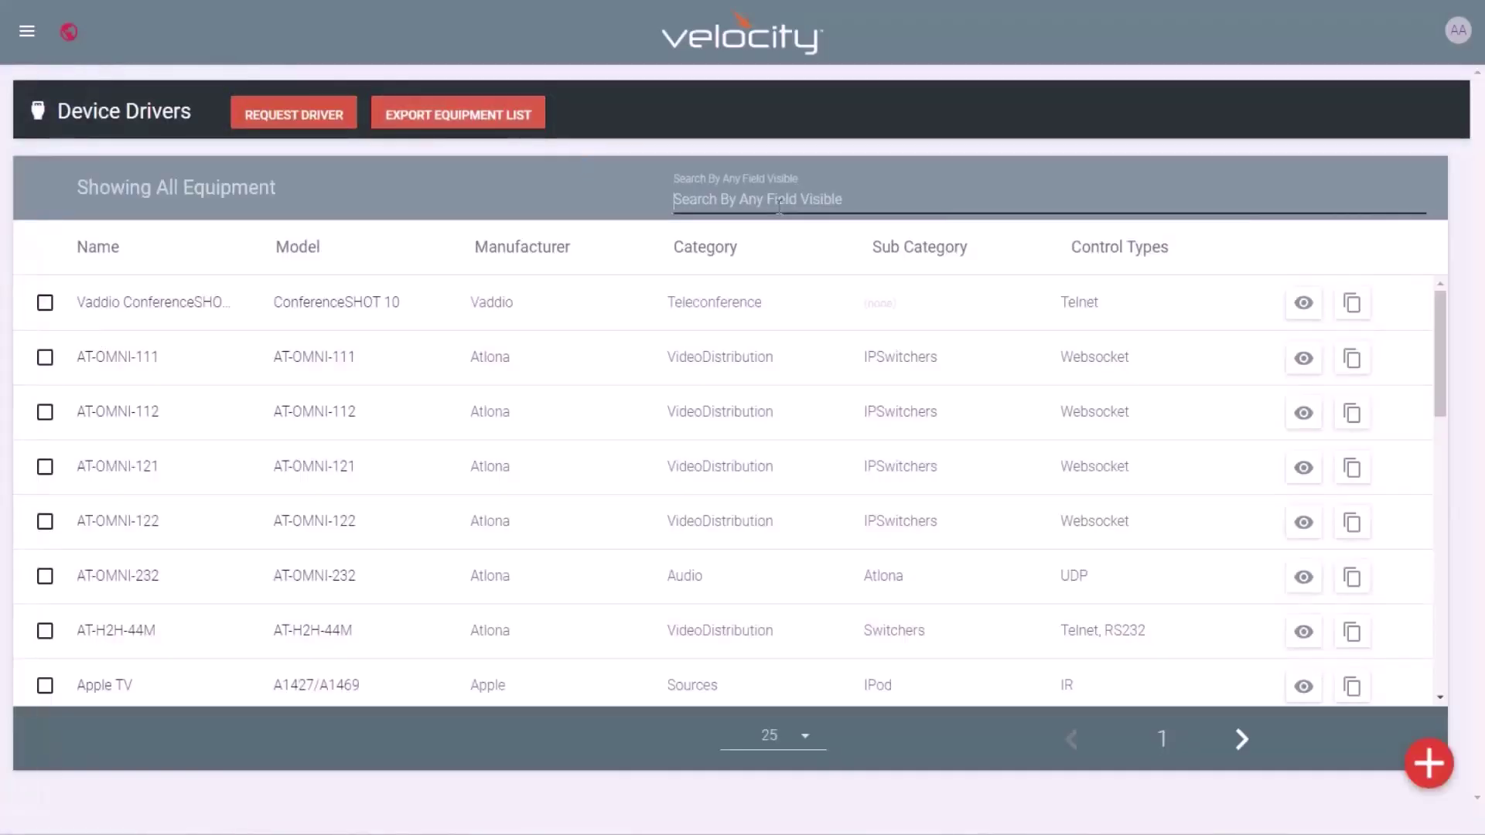
pyautogui.write('wave-101')
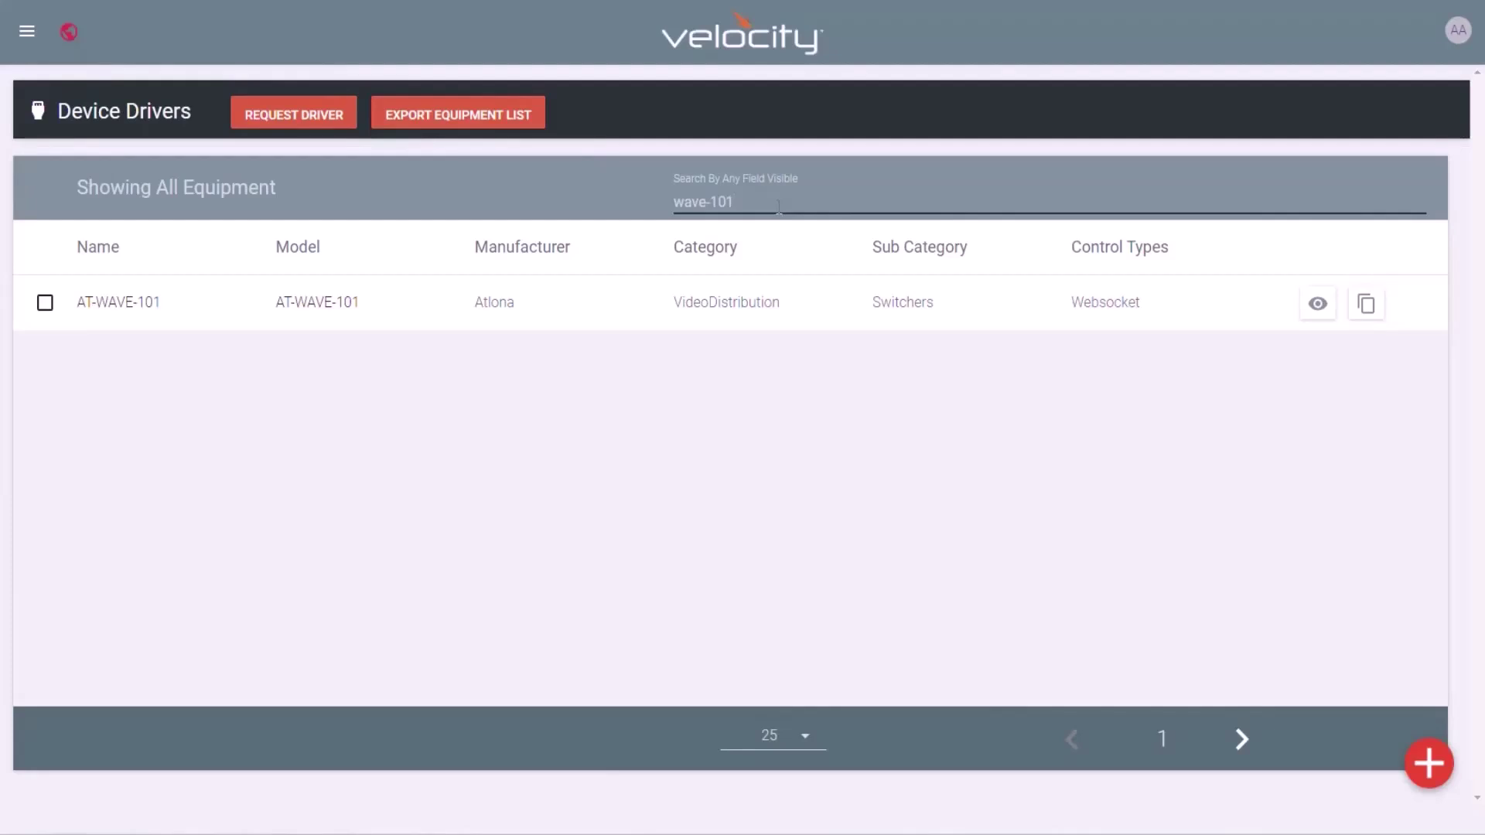
# - Duplicate the AT-WAVE-101 driver and open the editable copy for modification
pyautogui.click(1363, 317)
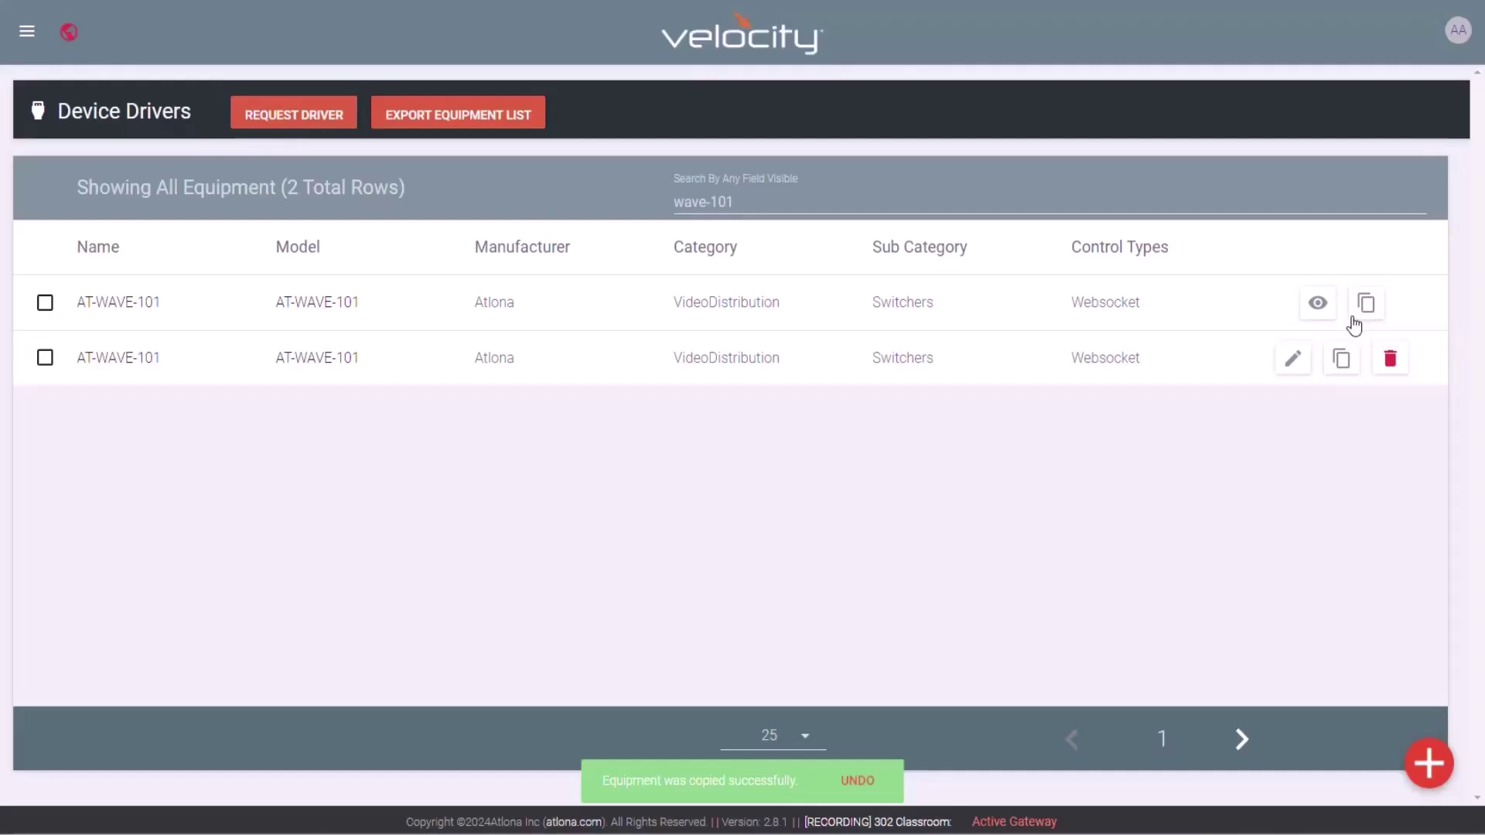
pyautogui.click(1300, 363)
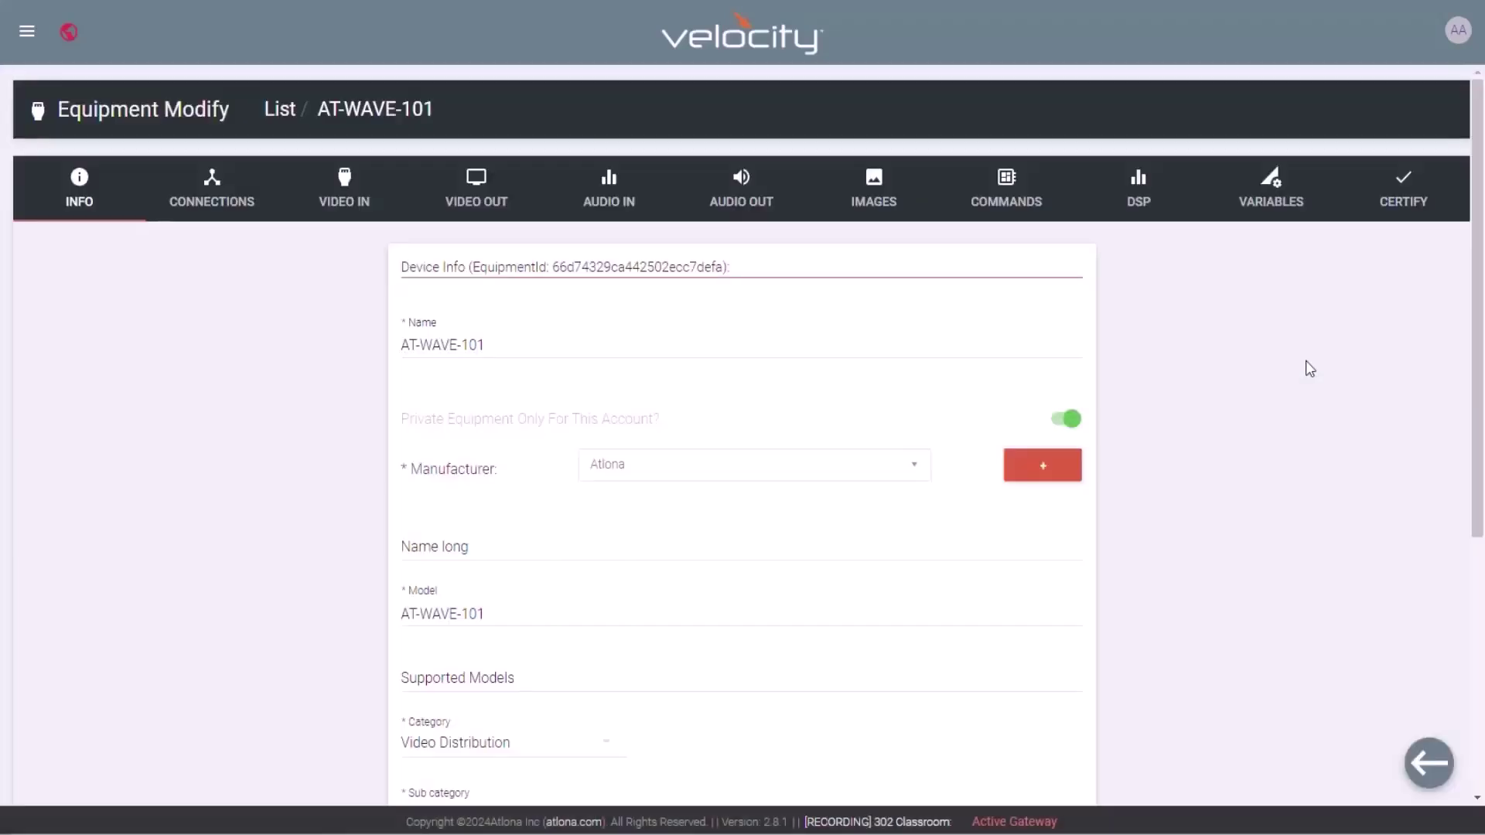
# - Rename the copied driver as AT-WAVE-101-AA and save the changes
pyautogui.click(577, 338)
pyautogui.write('-')
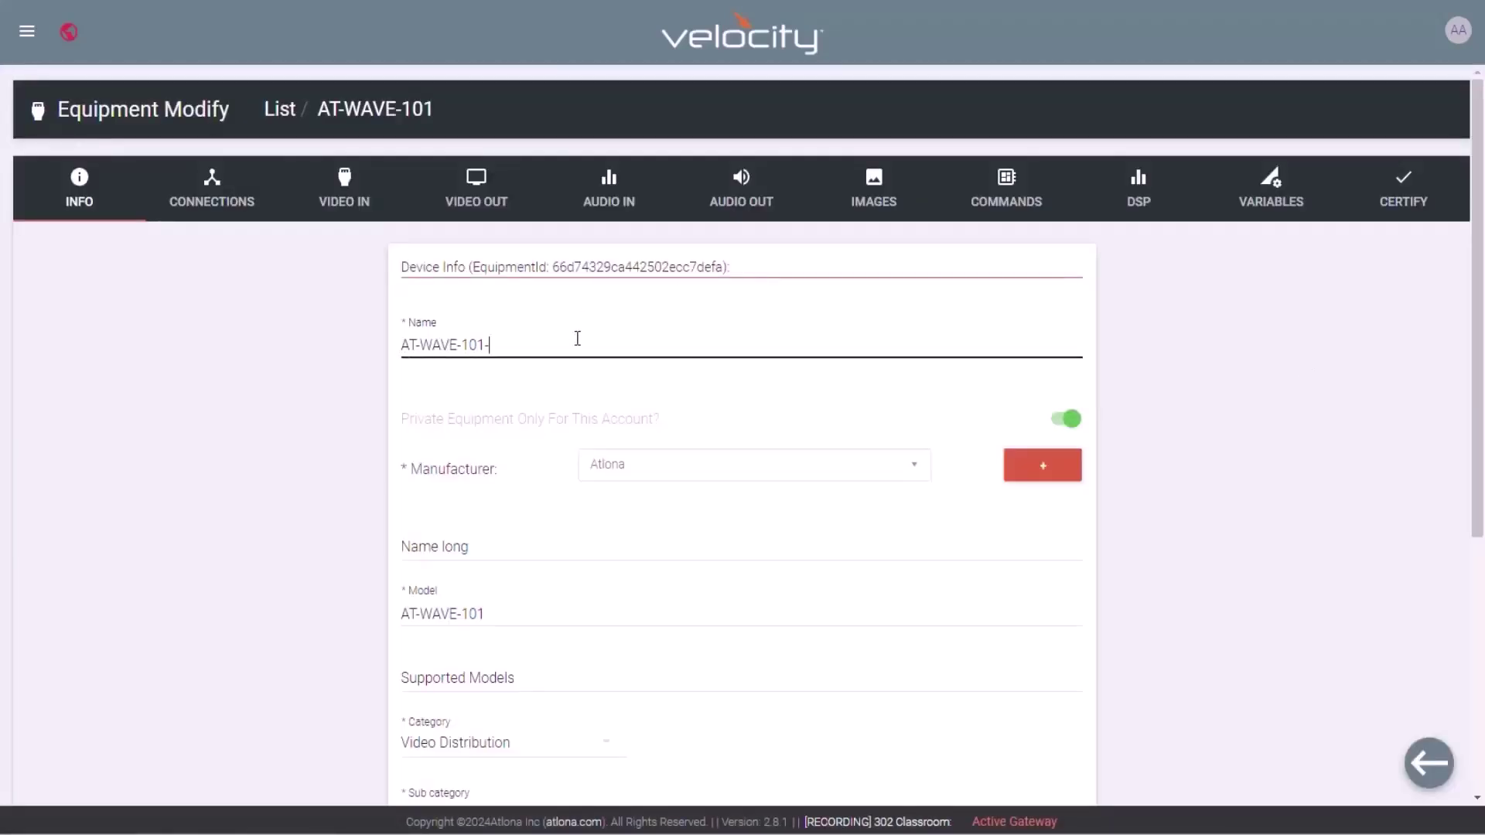
pyautogui.write('4K')
pyautogui.scroll(-5, 868, 480)
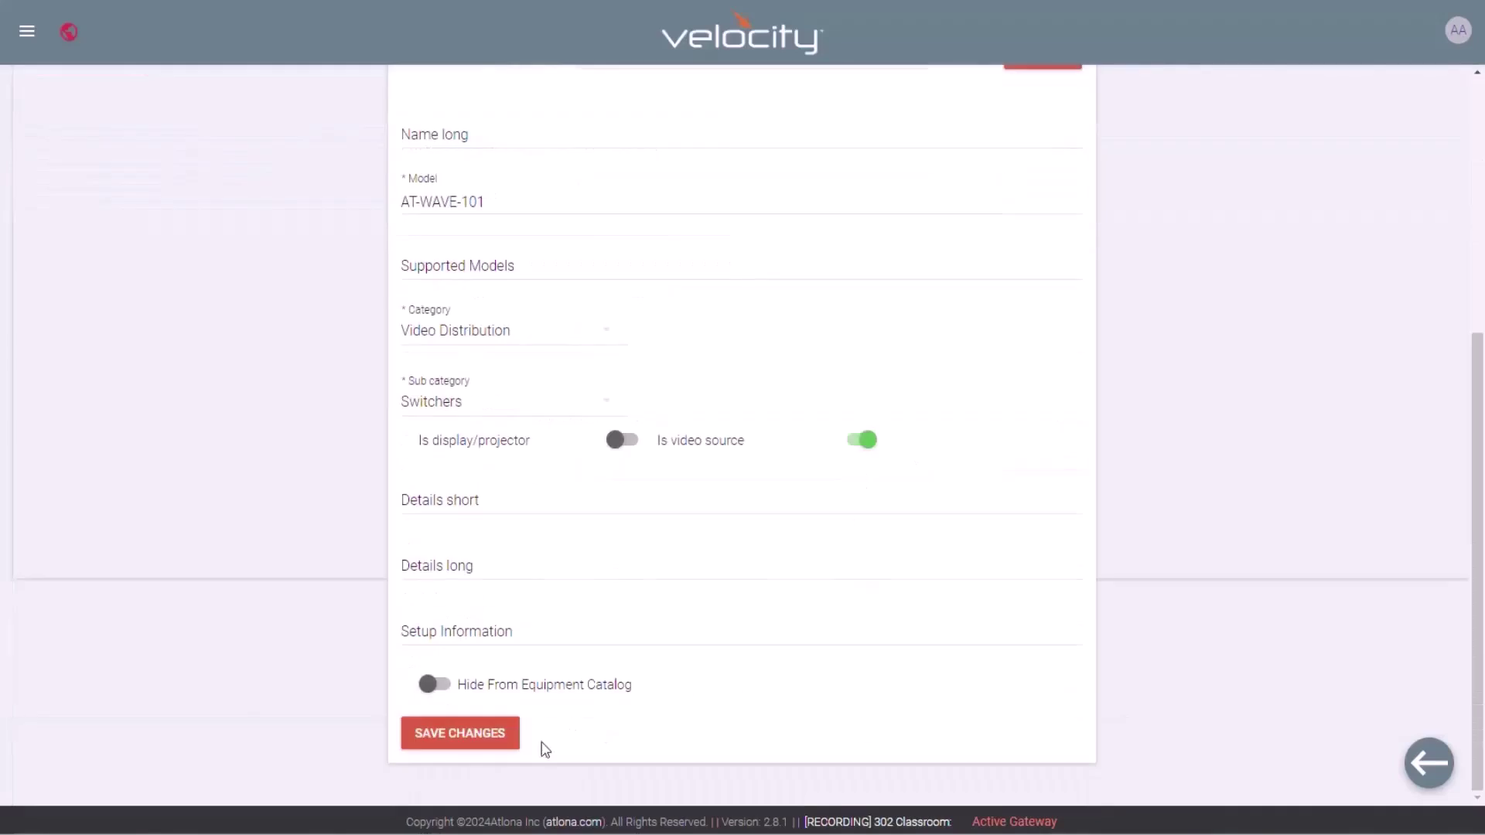
pyautogui.click(471, 733)
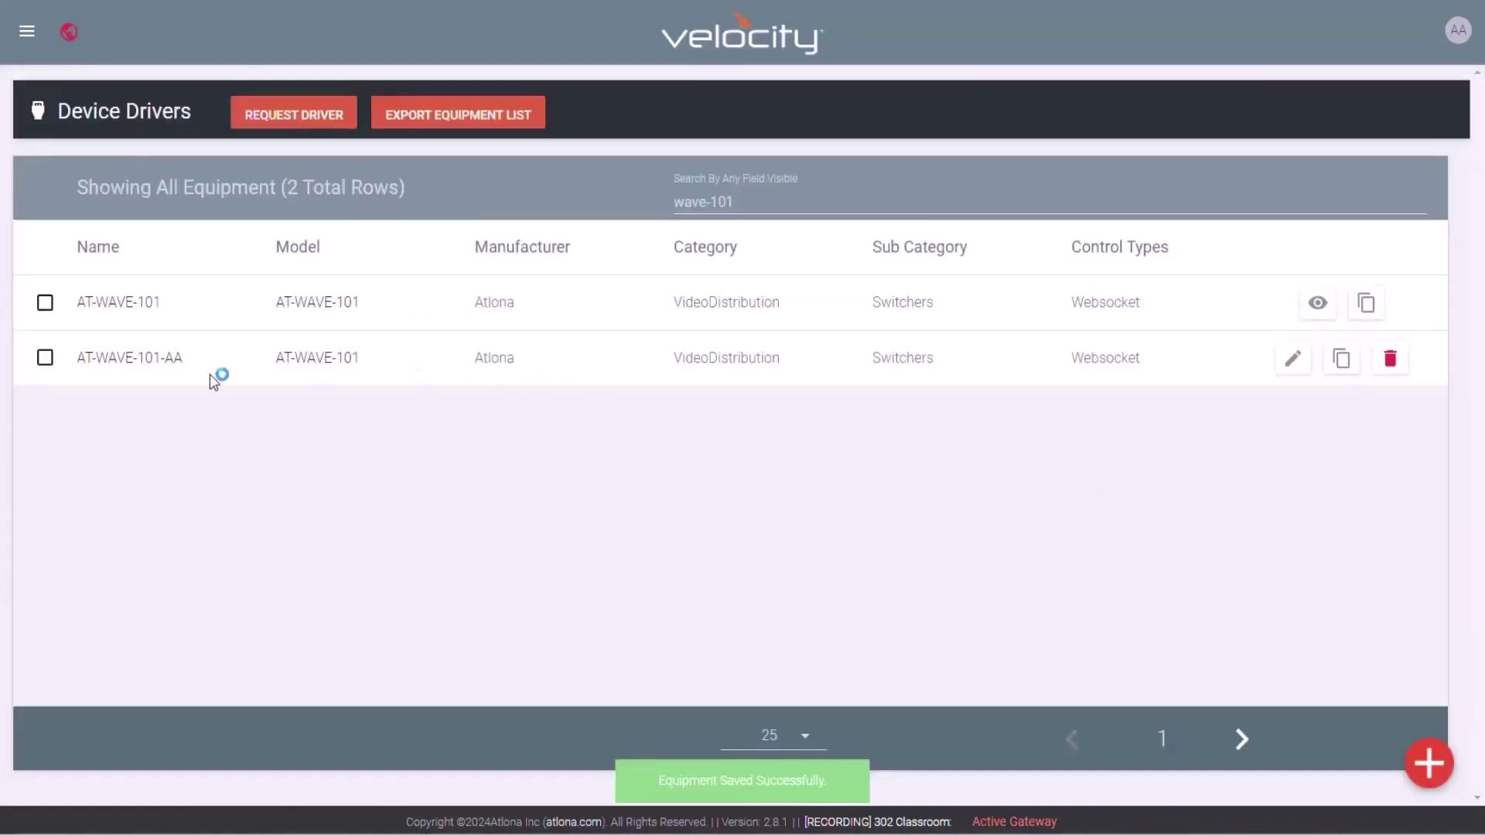
# - Reopen the AT-WAVE-101-AA driver and add a command named AUTO QUE ON with interval 0
pyautogui.click(1297, 369)
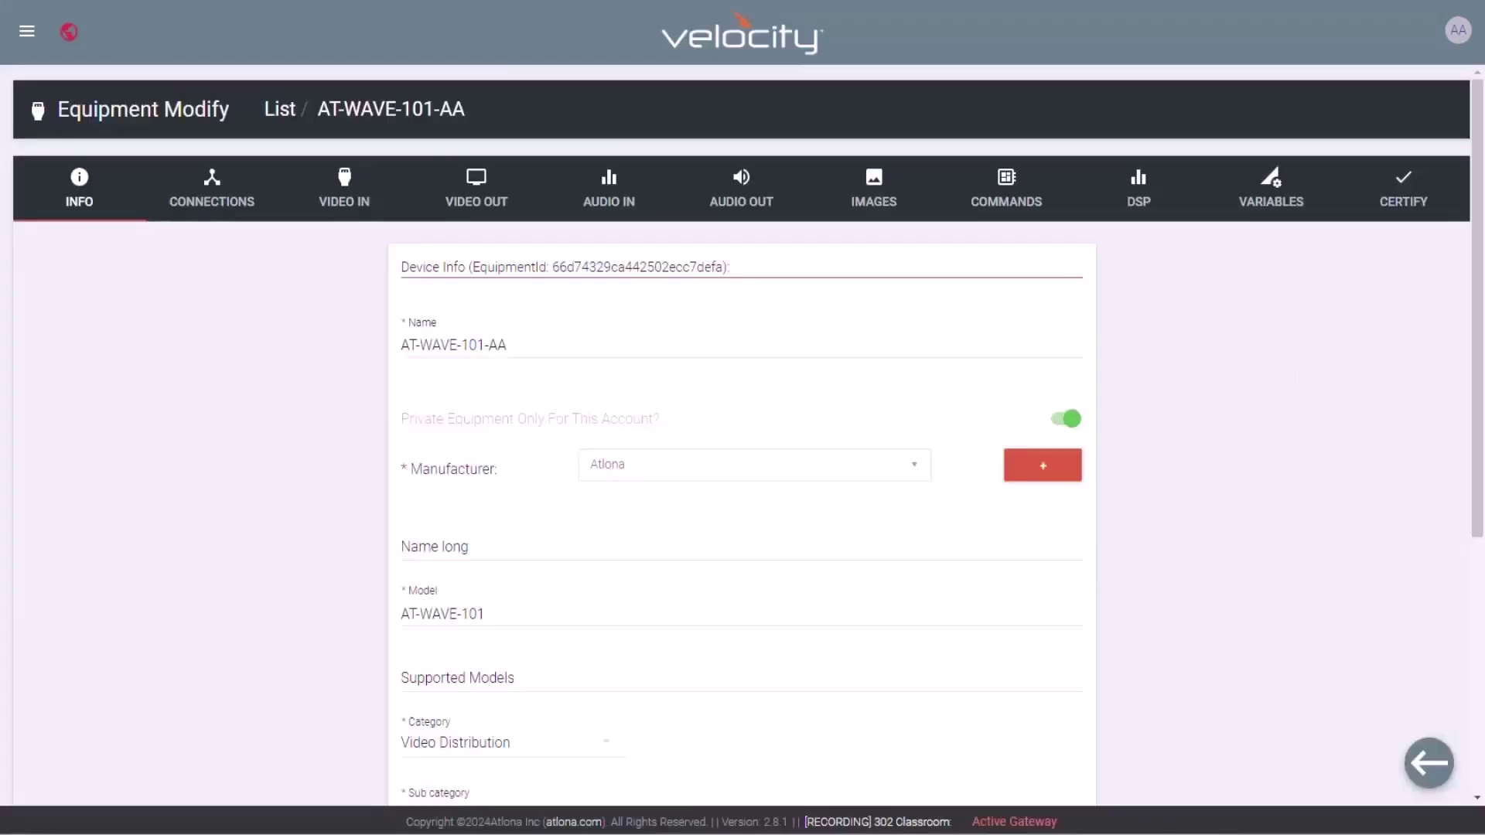
pyautogui.click(1007, 200)
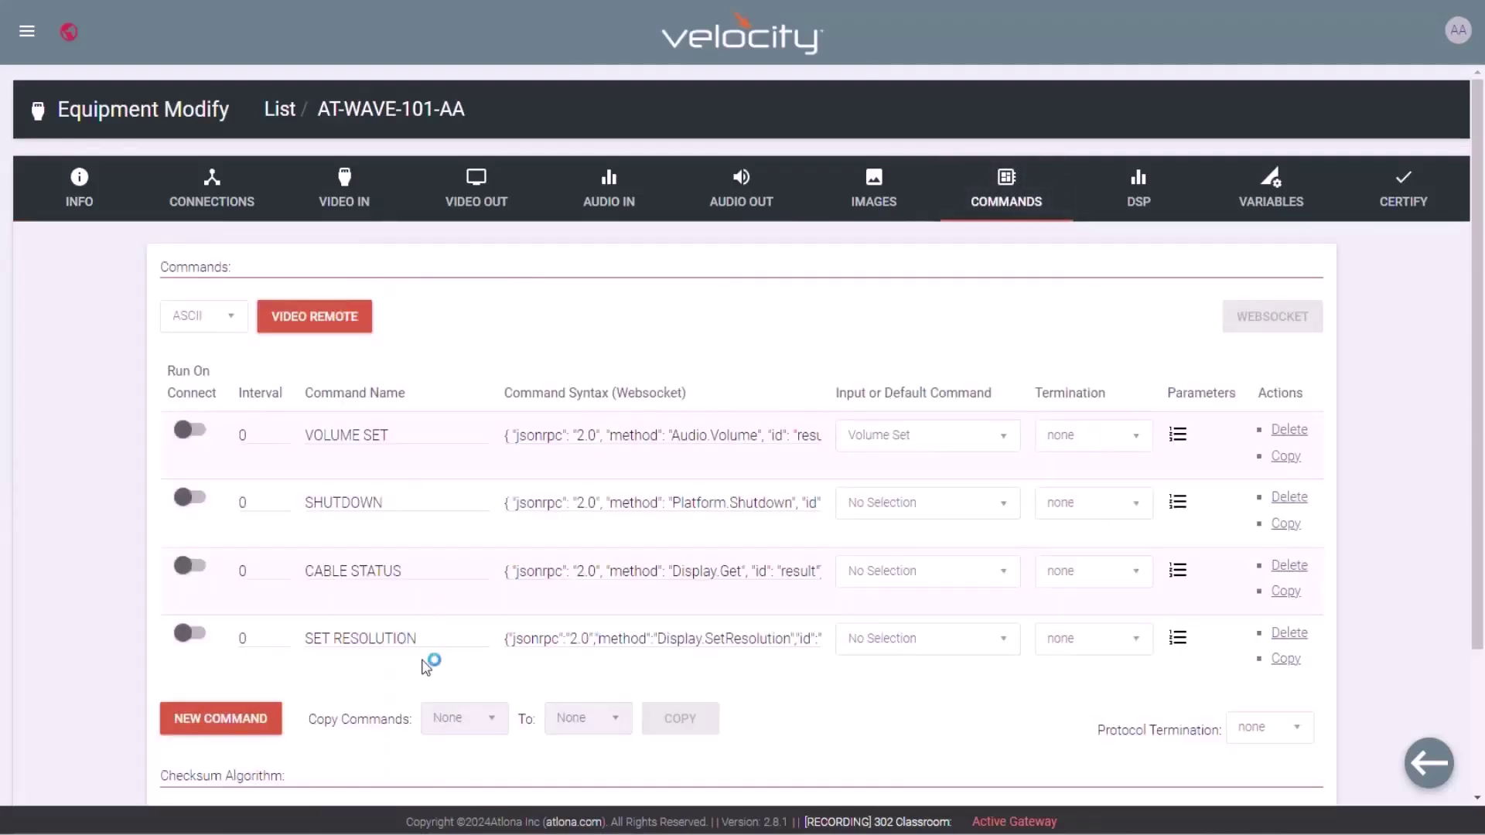
pyautogui.click(207, 716)
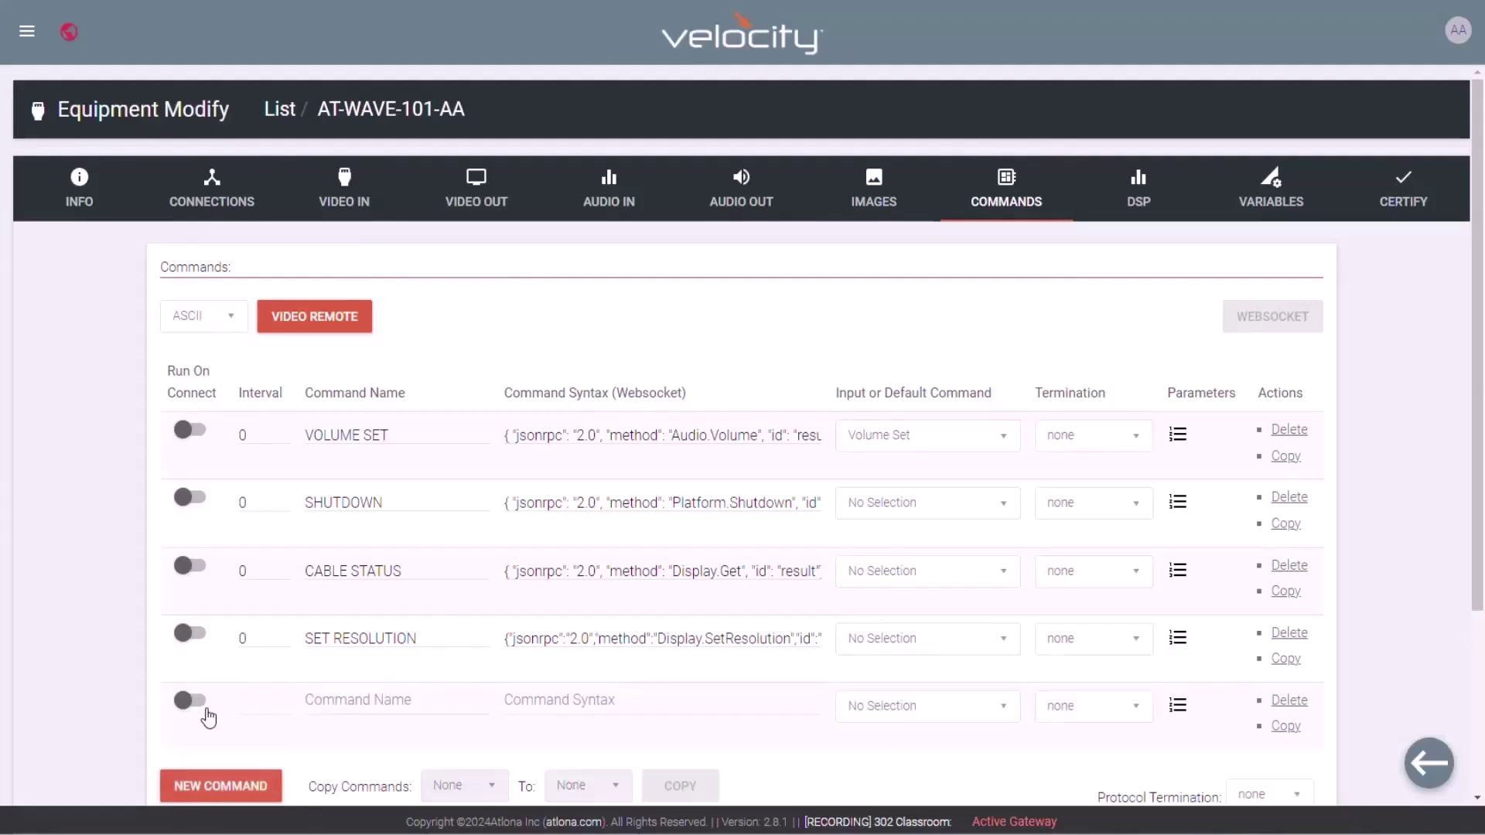
pyautogui.click(247, 705)
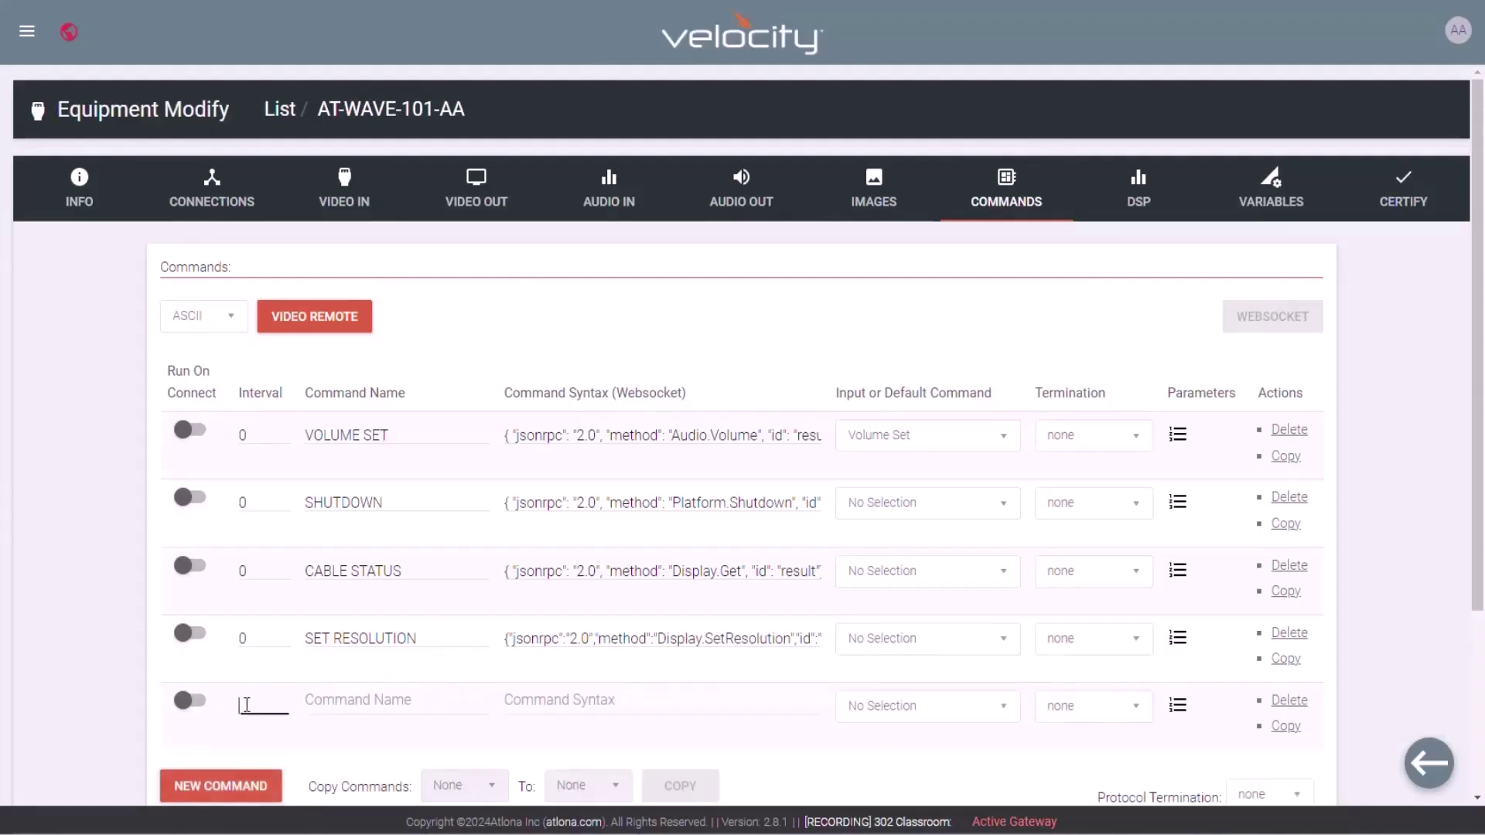
pyautogui.click(427, 705)
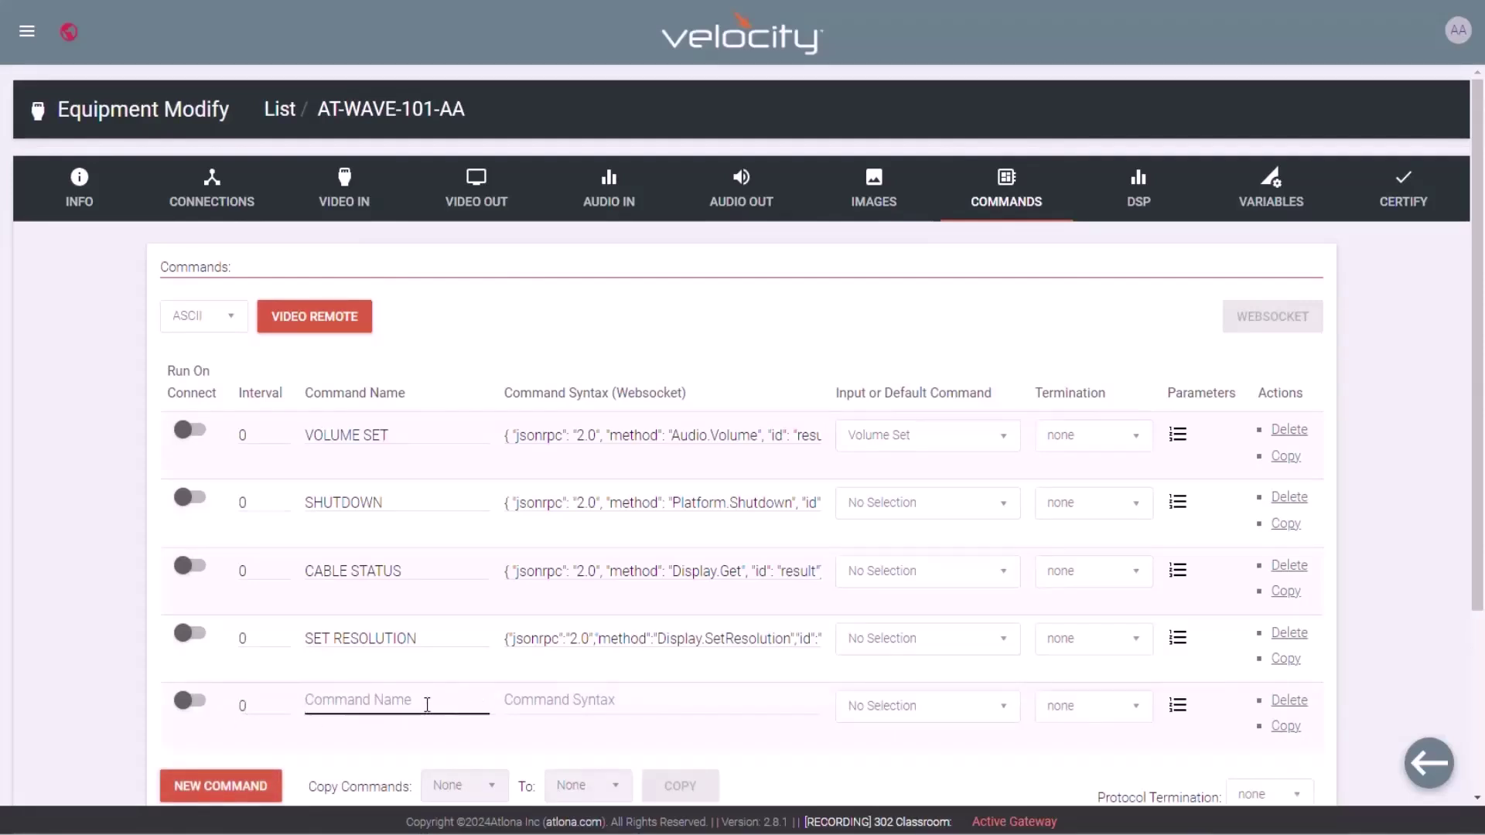
pyautogui.write('AUTO QUE ON')
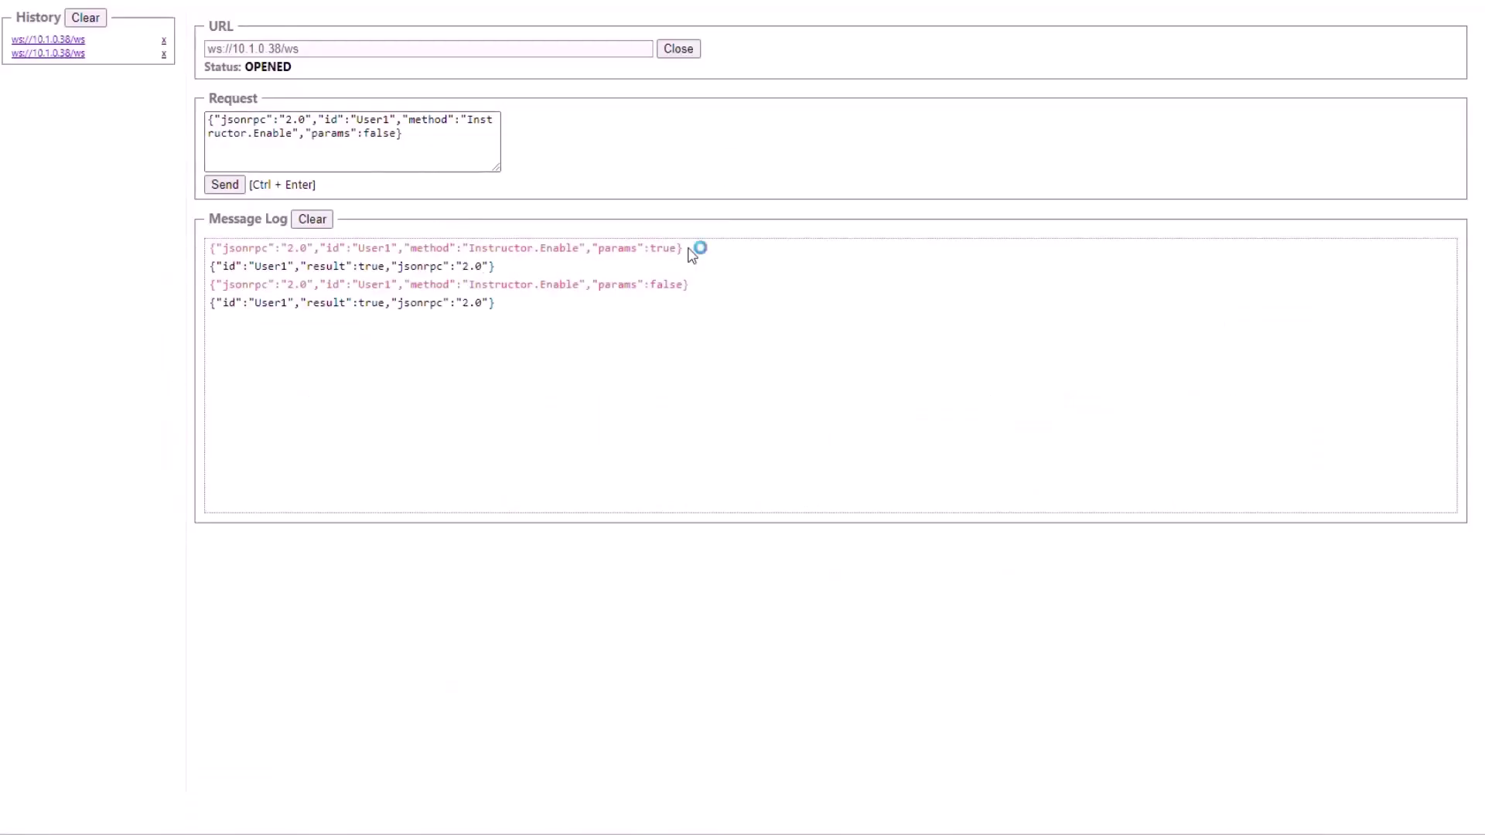
# - Copy the Instructor.Enable request with params true from the WebSocket client's log and paste it as the AUTO QUE ON command syntax in Velocity
pyautogui.moveTo(685, 248); pyautogui.dragTo(209, 255)
pyautogui.hotkey('ctrl', 'c')
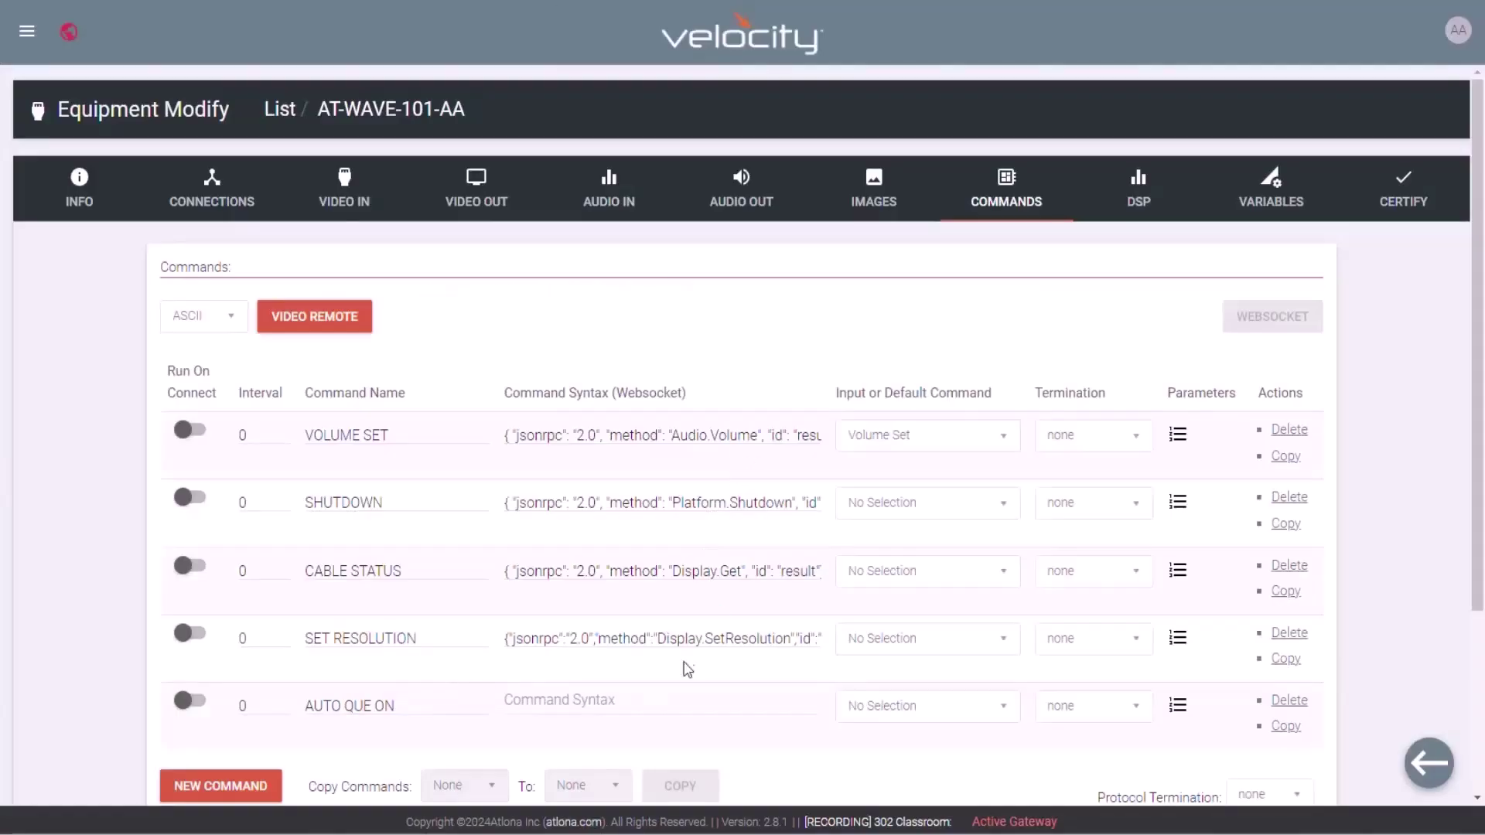
pyautogui.click(639, 700)
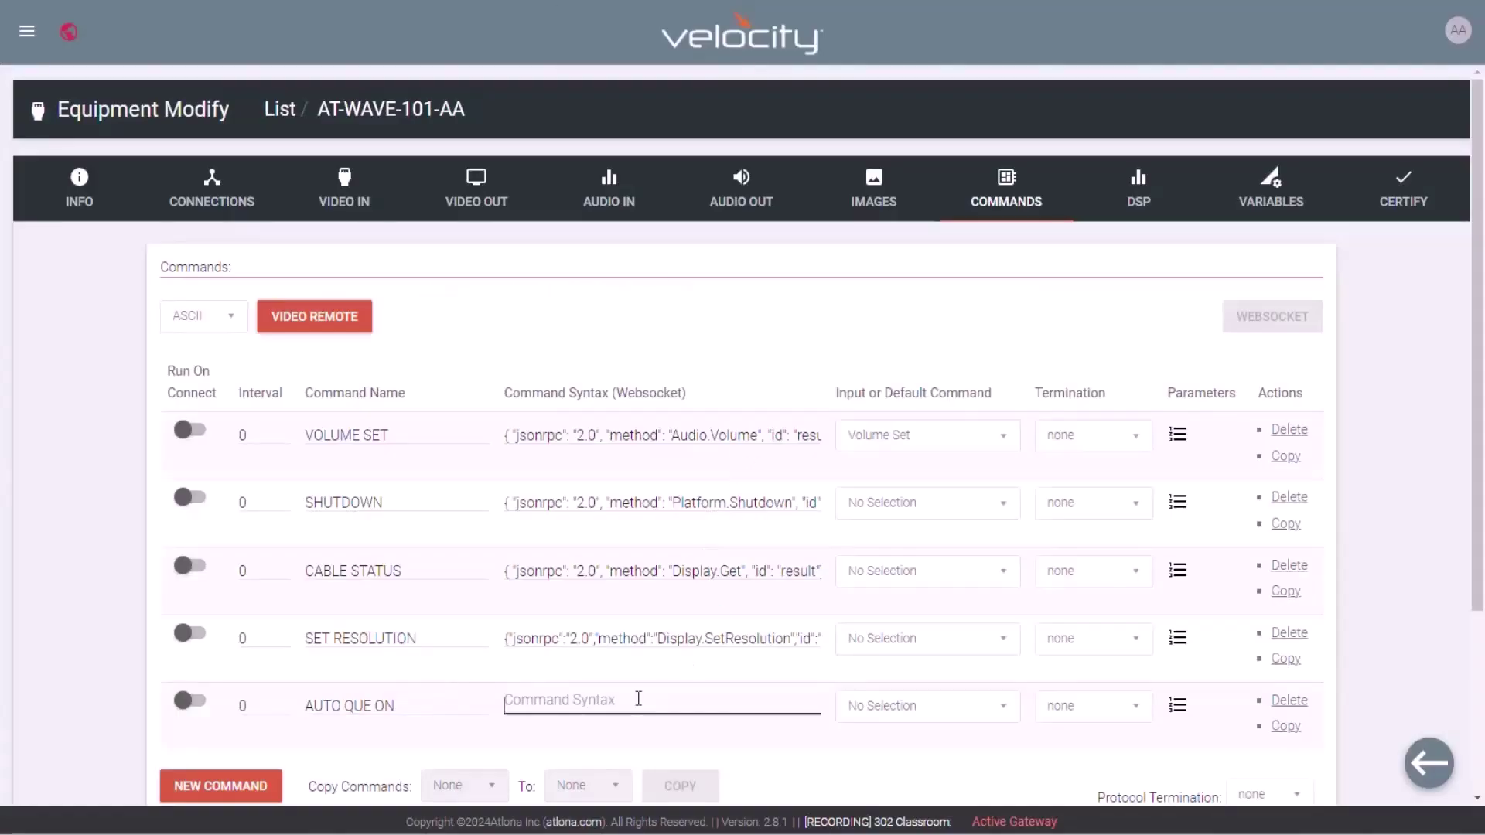
pyautogui.hotkey('ctrl', 'v')
# - Add another driver command named AUTO QUE OFF with interval 0
pyautogui.scroll(-2, 275, 647)
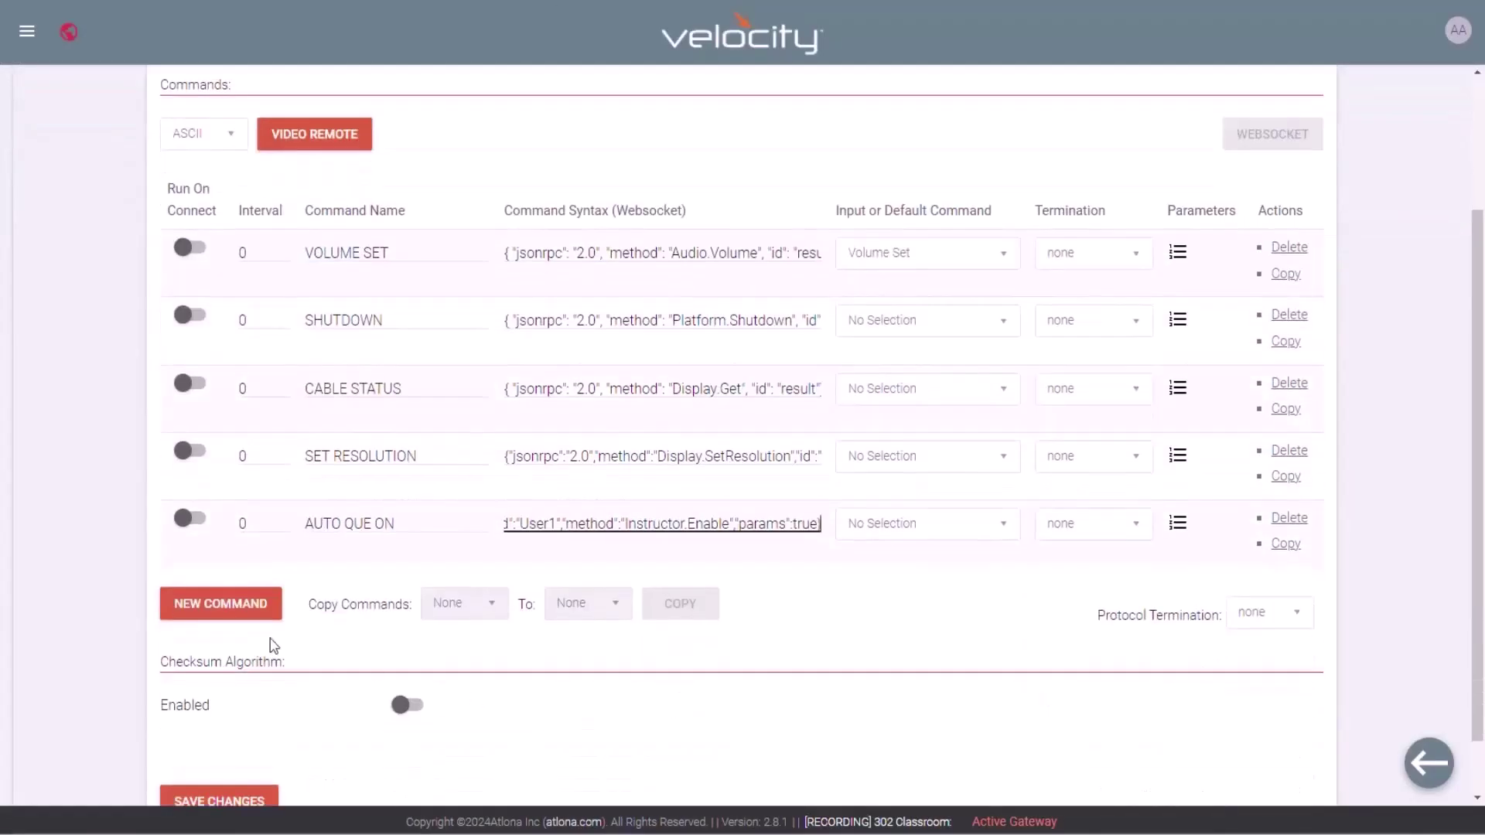
pyautogui.click(249, 602)
pyautogui.click(249, 602)
pyautogui.write('0')
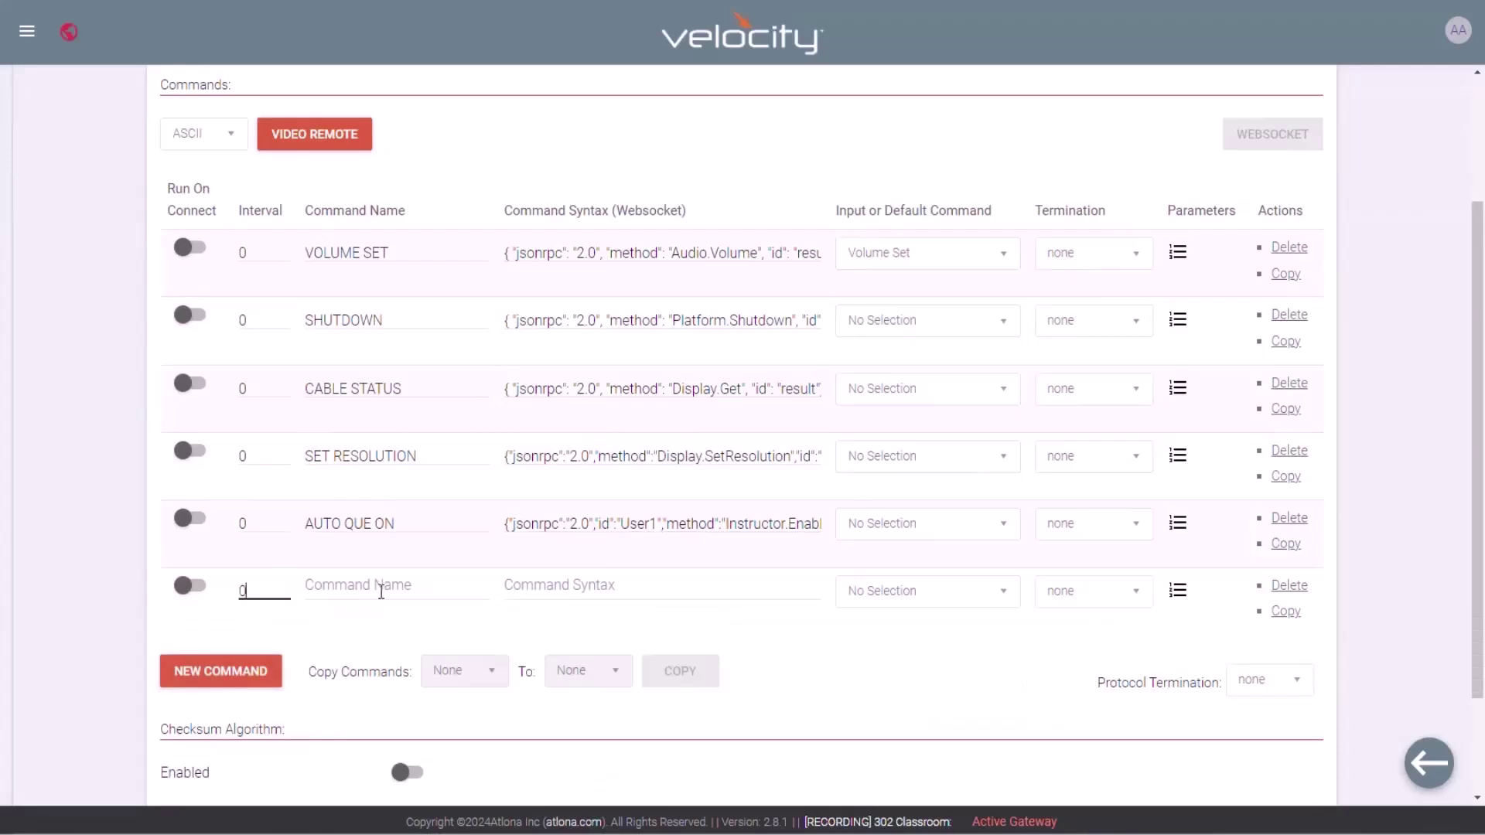
pyautogui.click(381, 590)
pyautogui.write('AUTO QUE OFF')
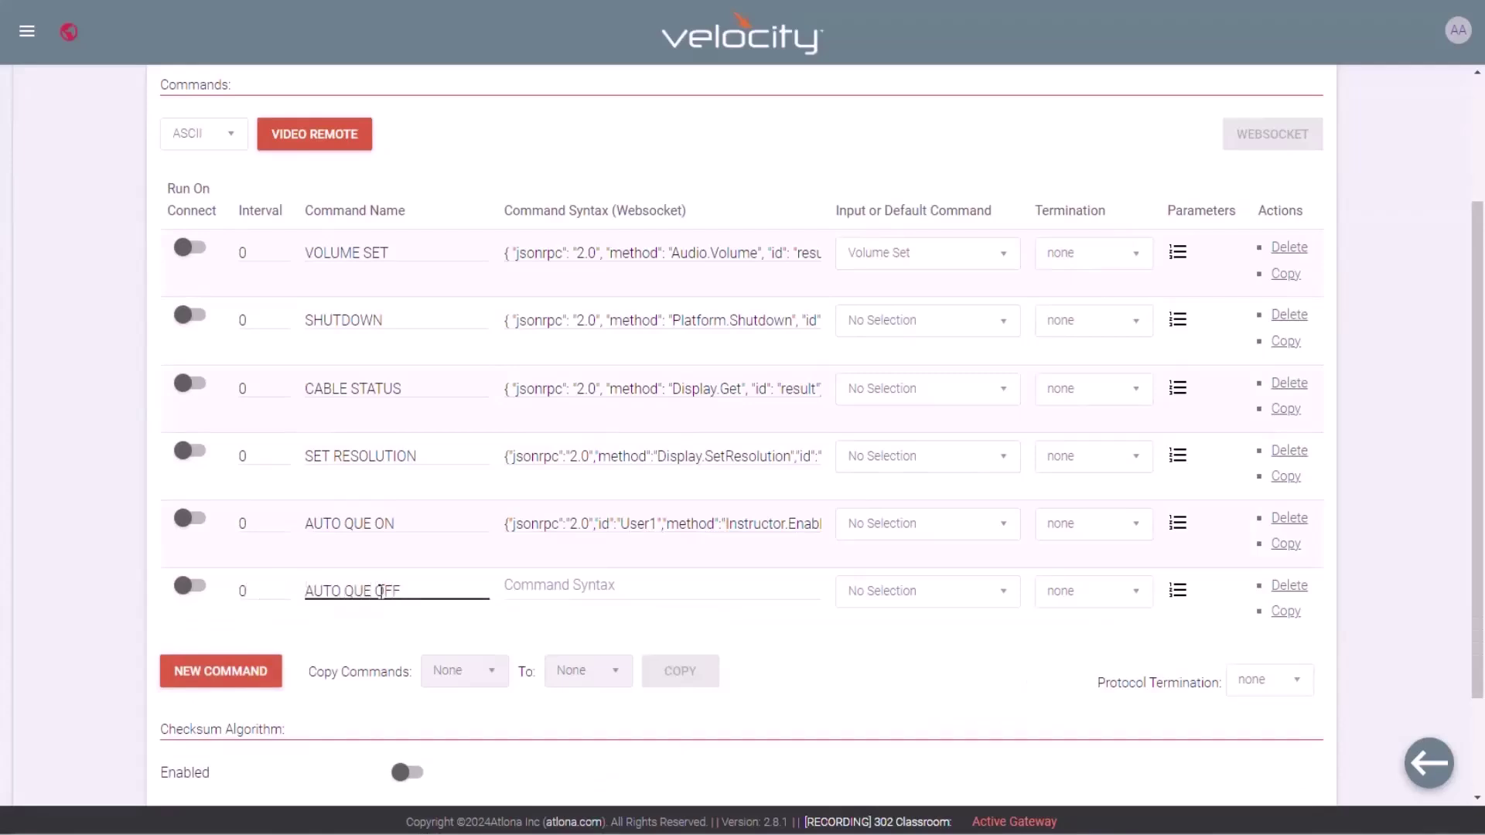
# - Paste the Instructor.Enable syntax into AUTO QUE OFF, change its params value to false and save the driver
pyautogui.click(585, 588)
pyautogui.hotkey('ctrl', 'v')
pyautogui.moveTo(810, 592); pyautogui.dragTo(794, 599)
pyautogui.write('fals')
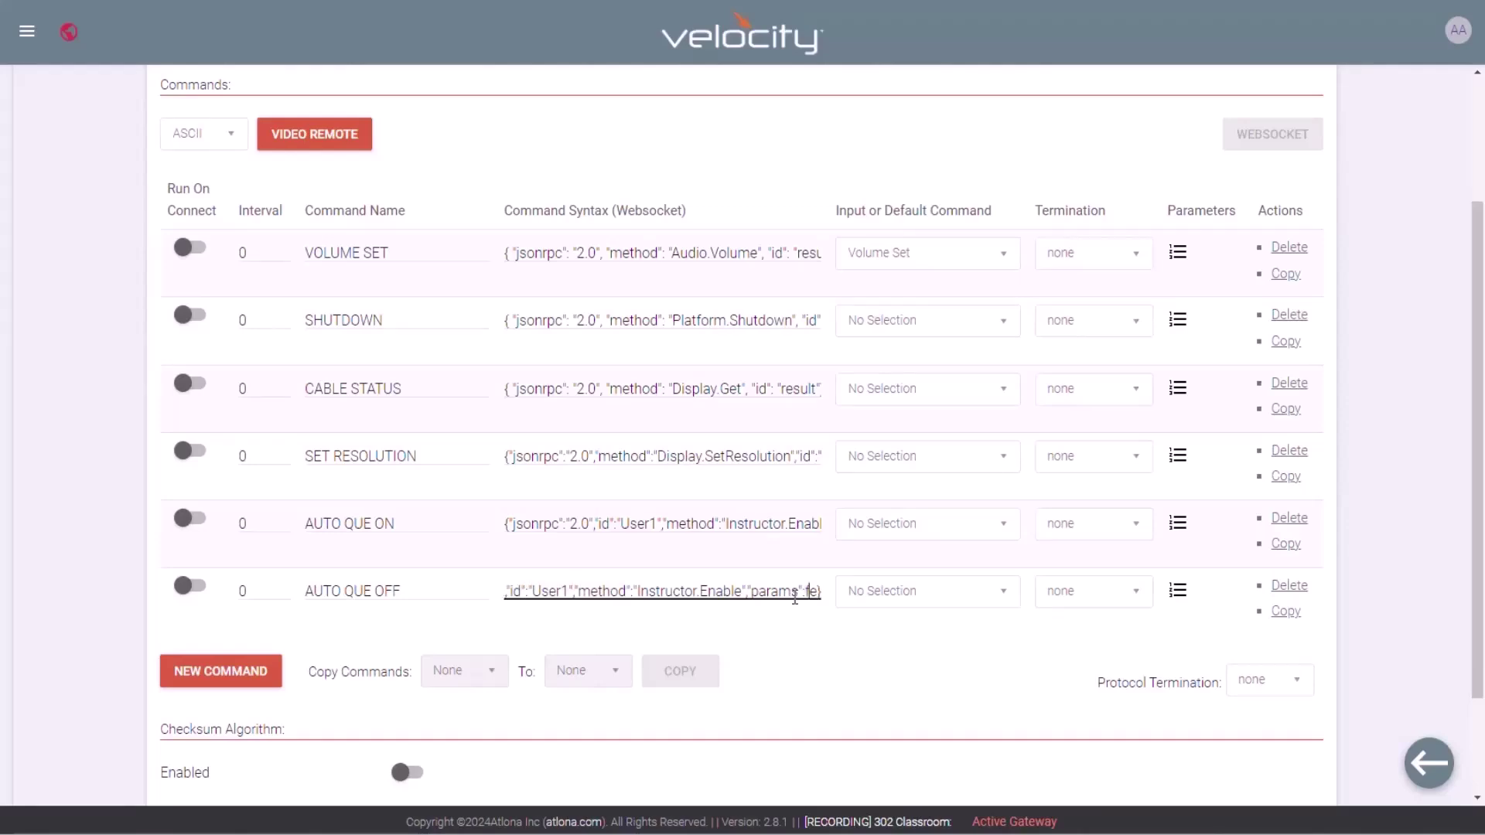
pyautogui.write('e')
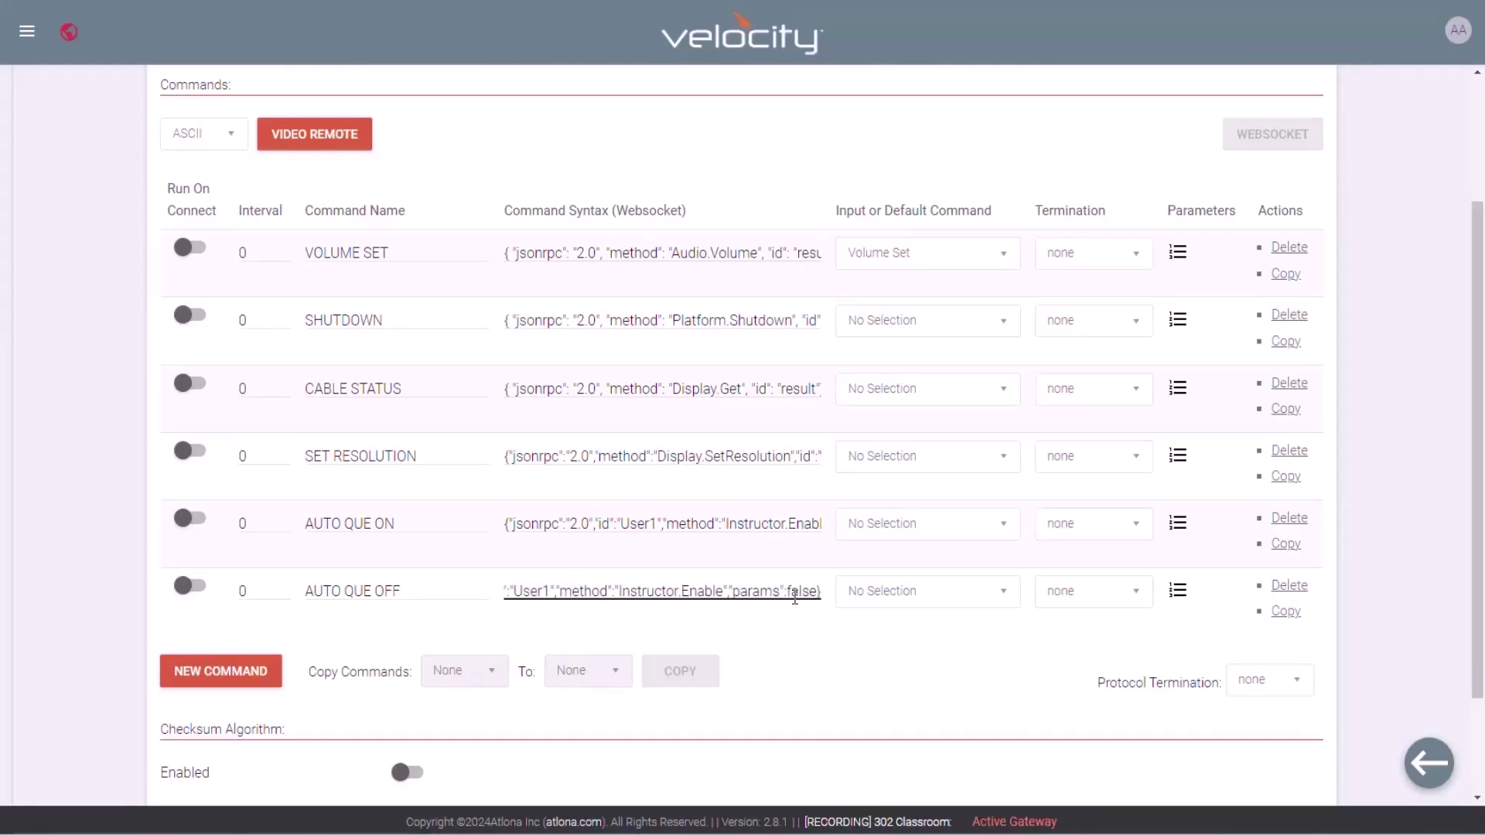
pyautogui.scroll(-2, 1362, 523)
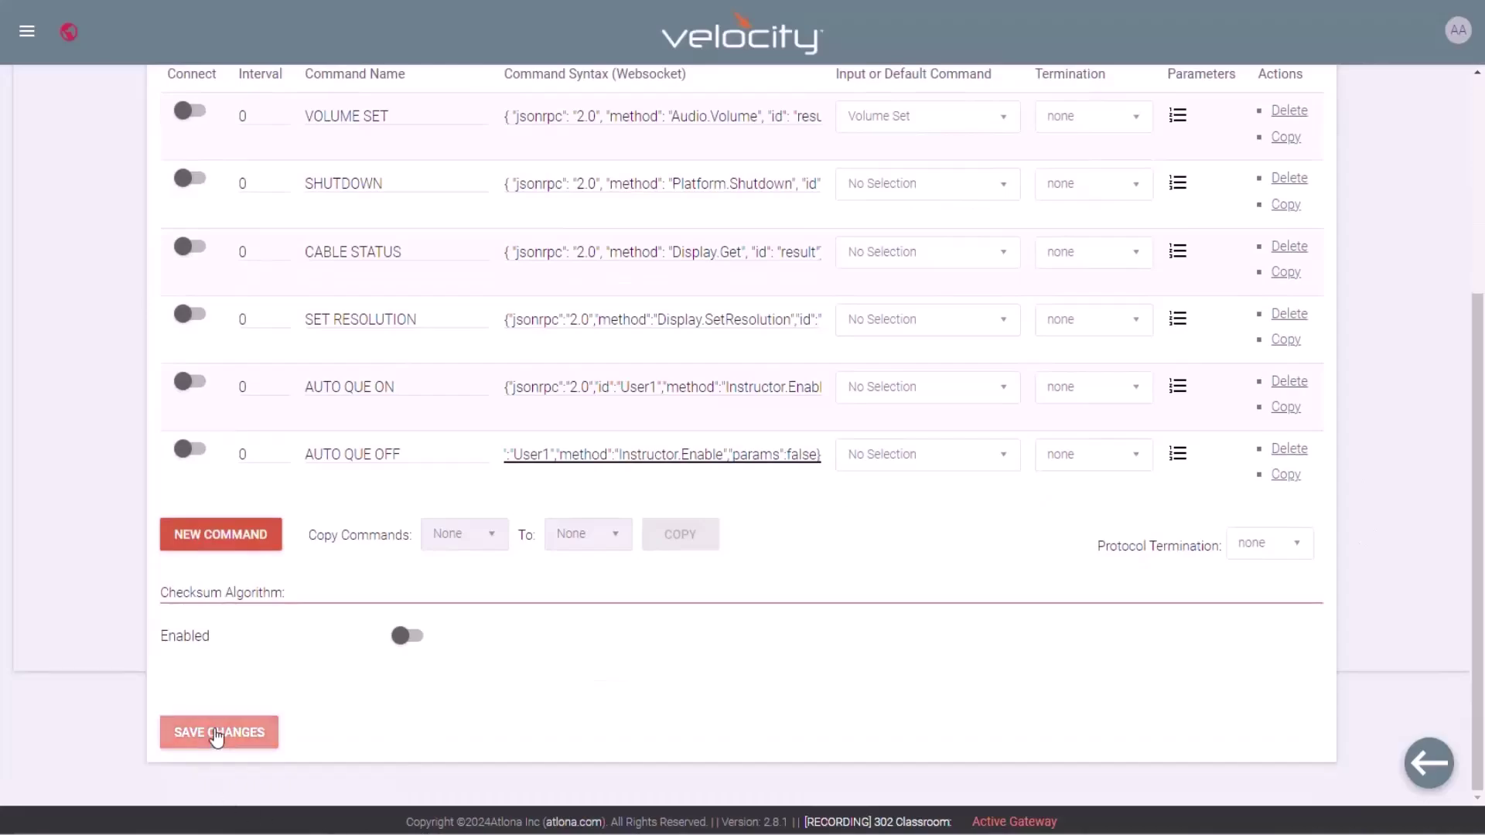
pyautogui.click(217, 734)
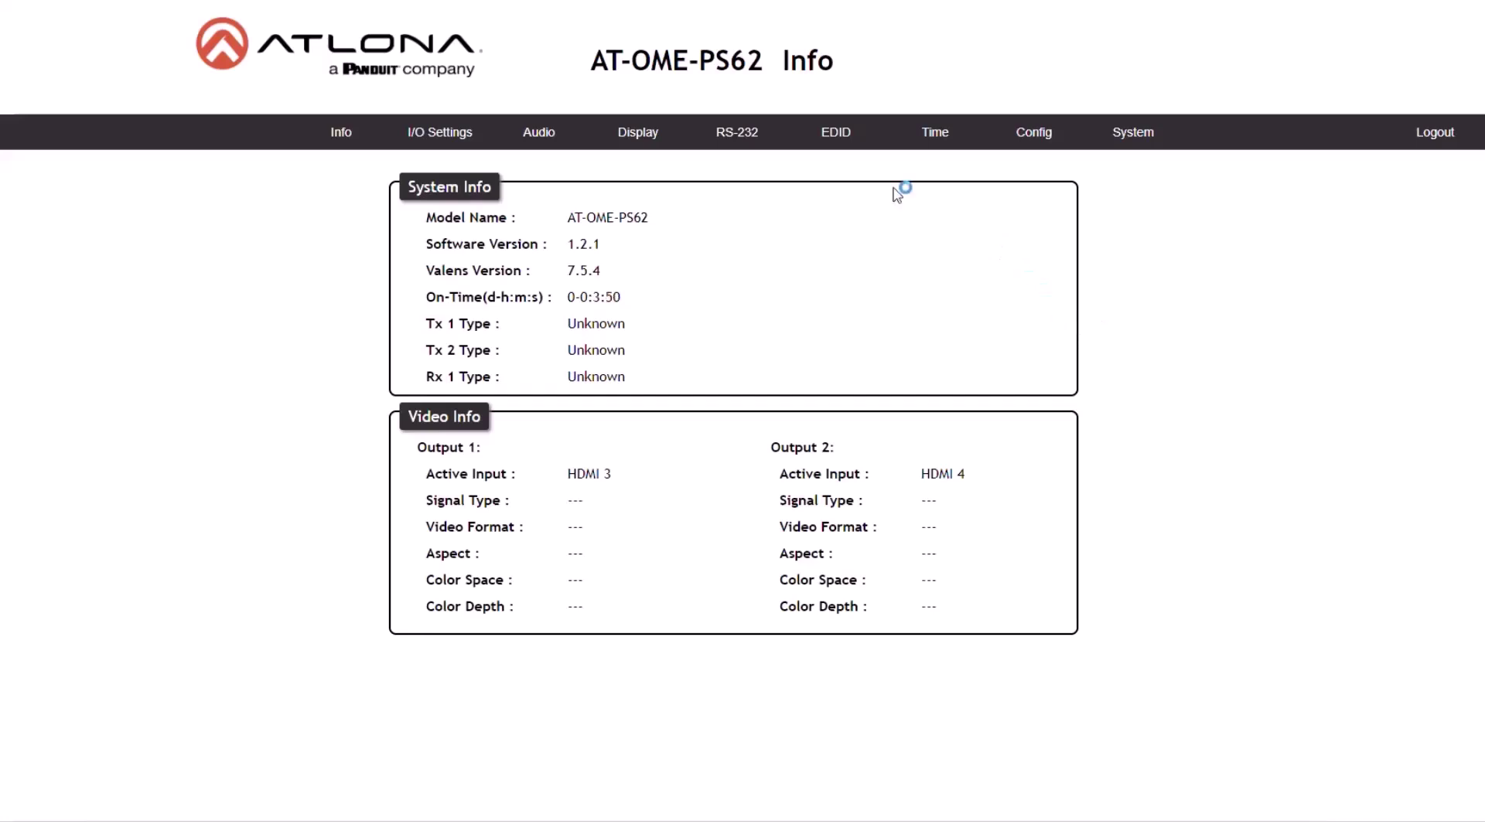
# - Examine the output and master volume controls in the AT-OME-PS62's audio settings
pyautogui.click(549, 147)
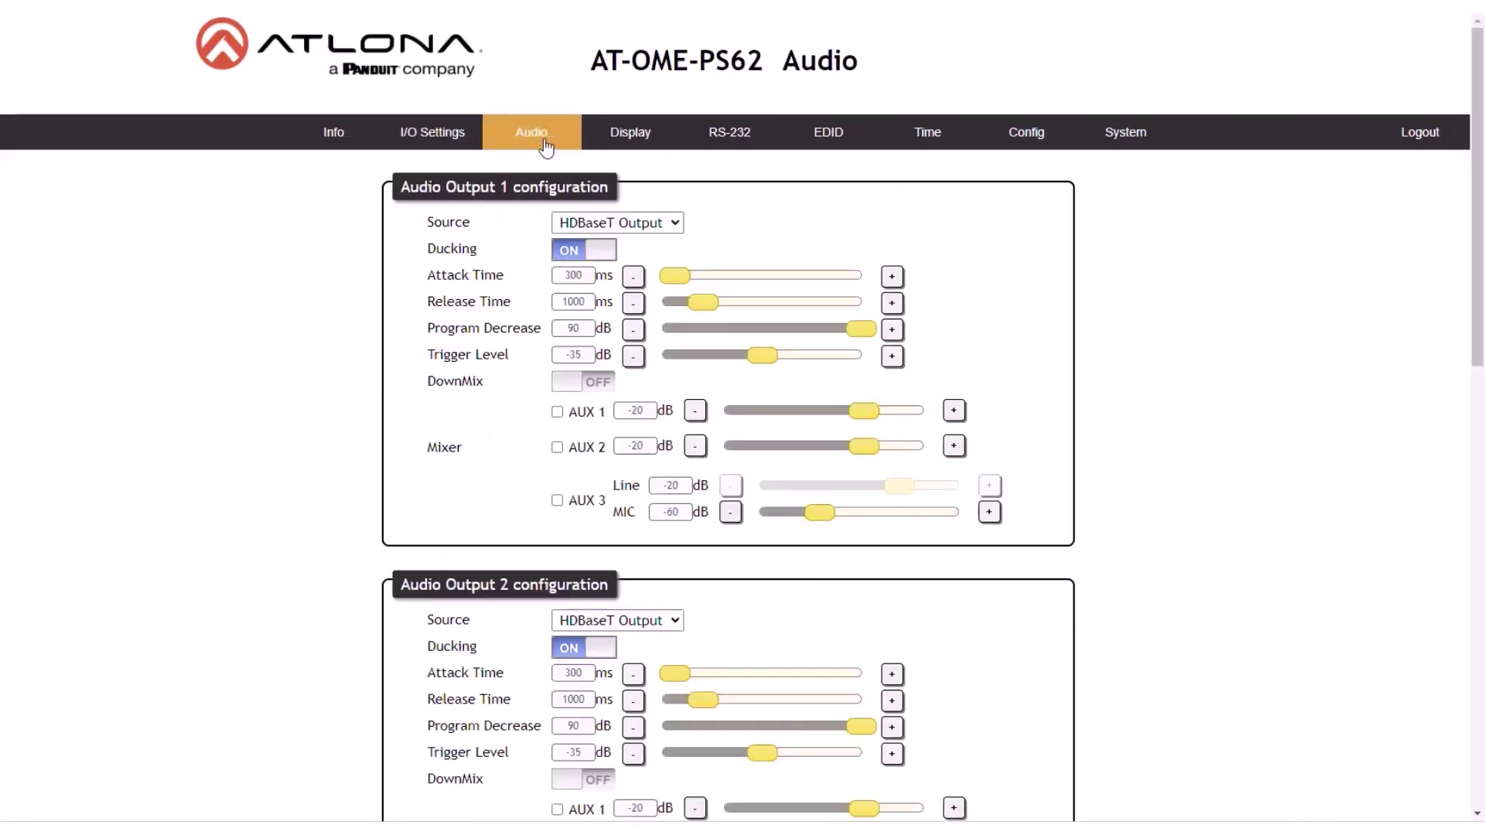
pyautogui.scroll(-5, 1137, 591)
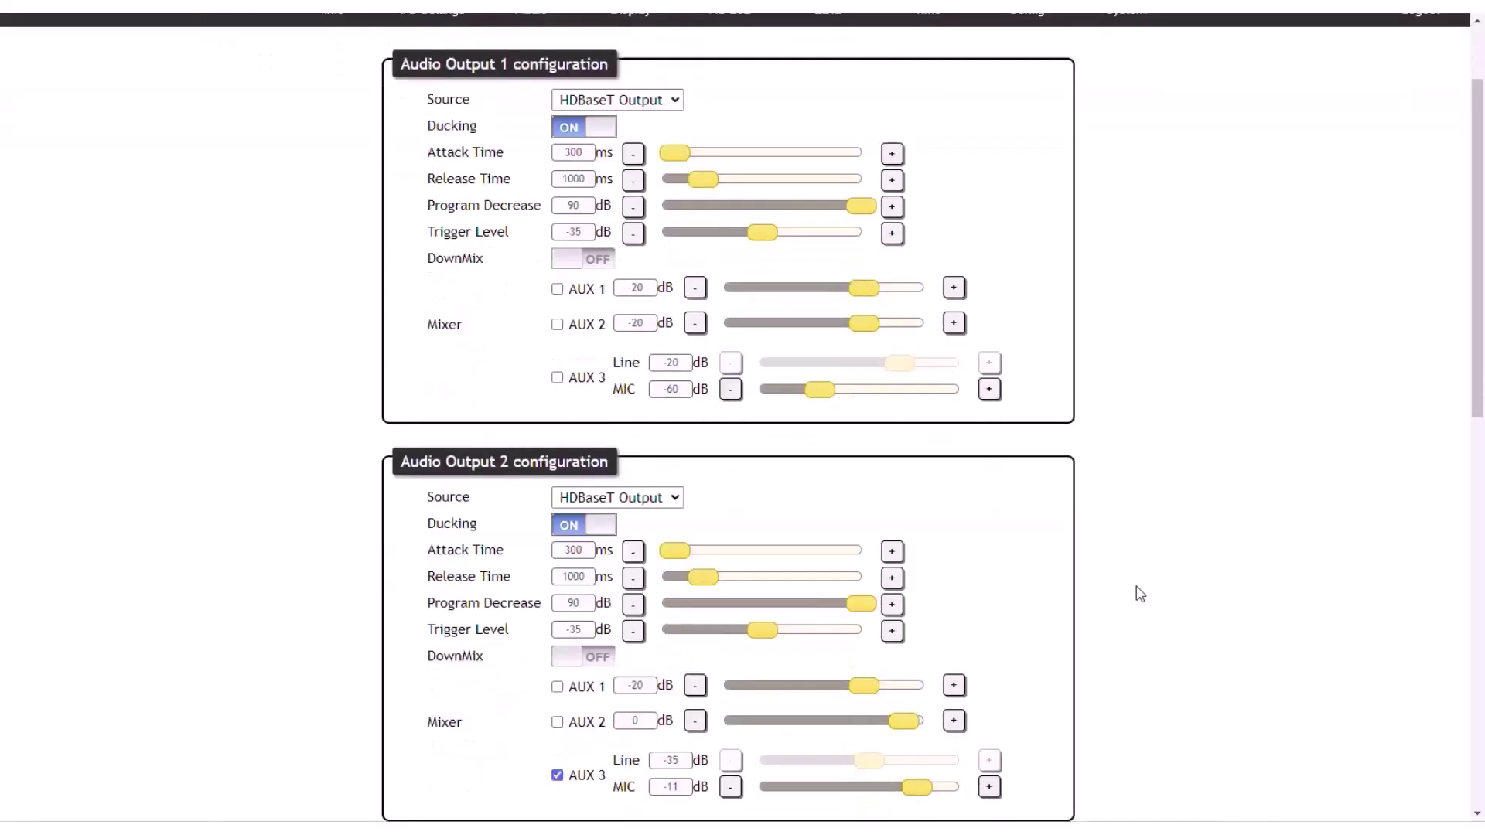
pyautogui.scroll(-4, 1140, 594)
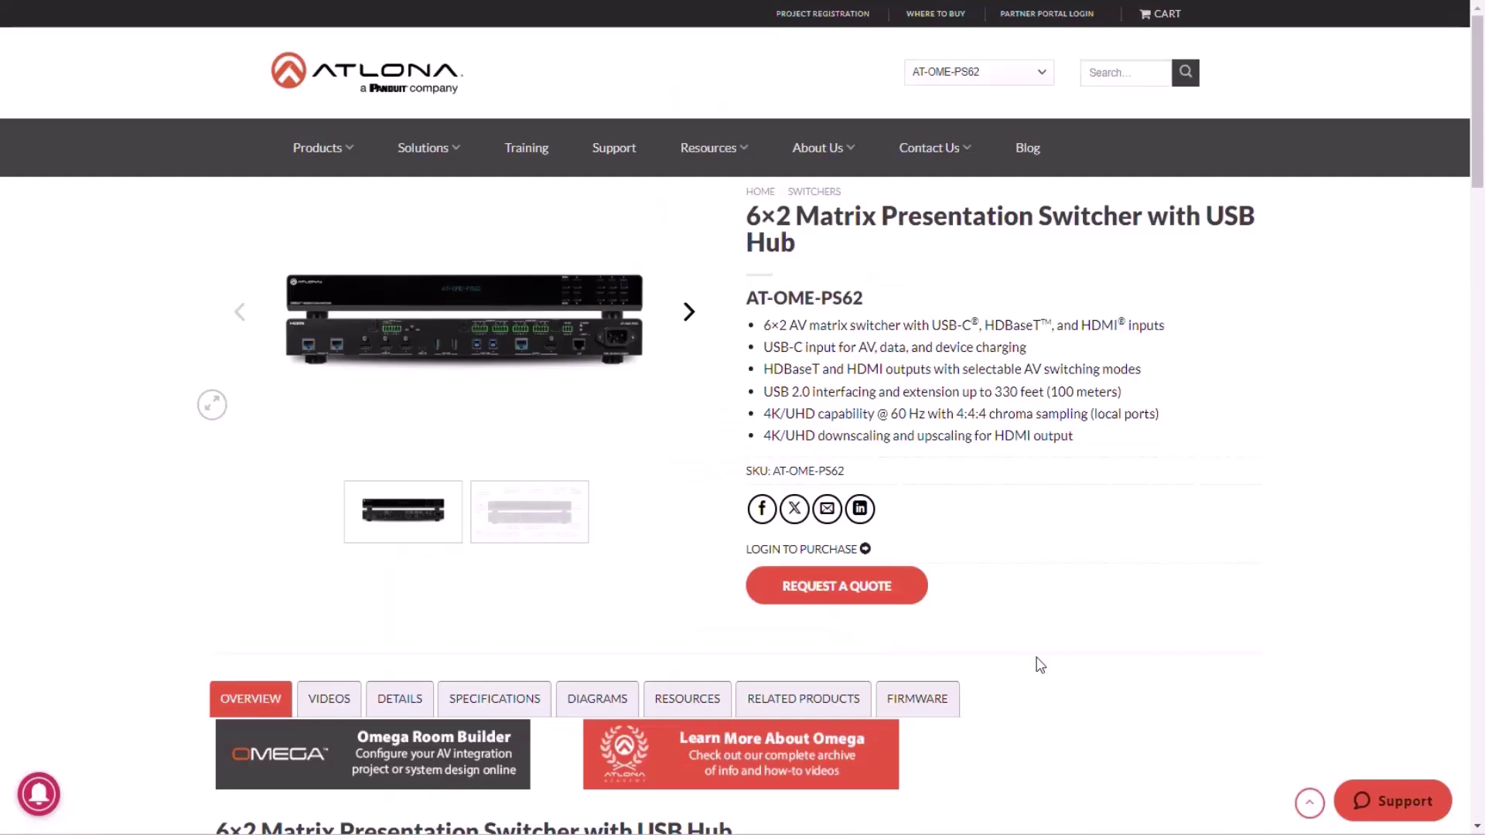
# - Open the API document from the resources on Atlona's AT-OME-PS62 product page
pyautogui.scroll(-5, 1039, 665)
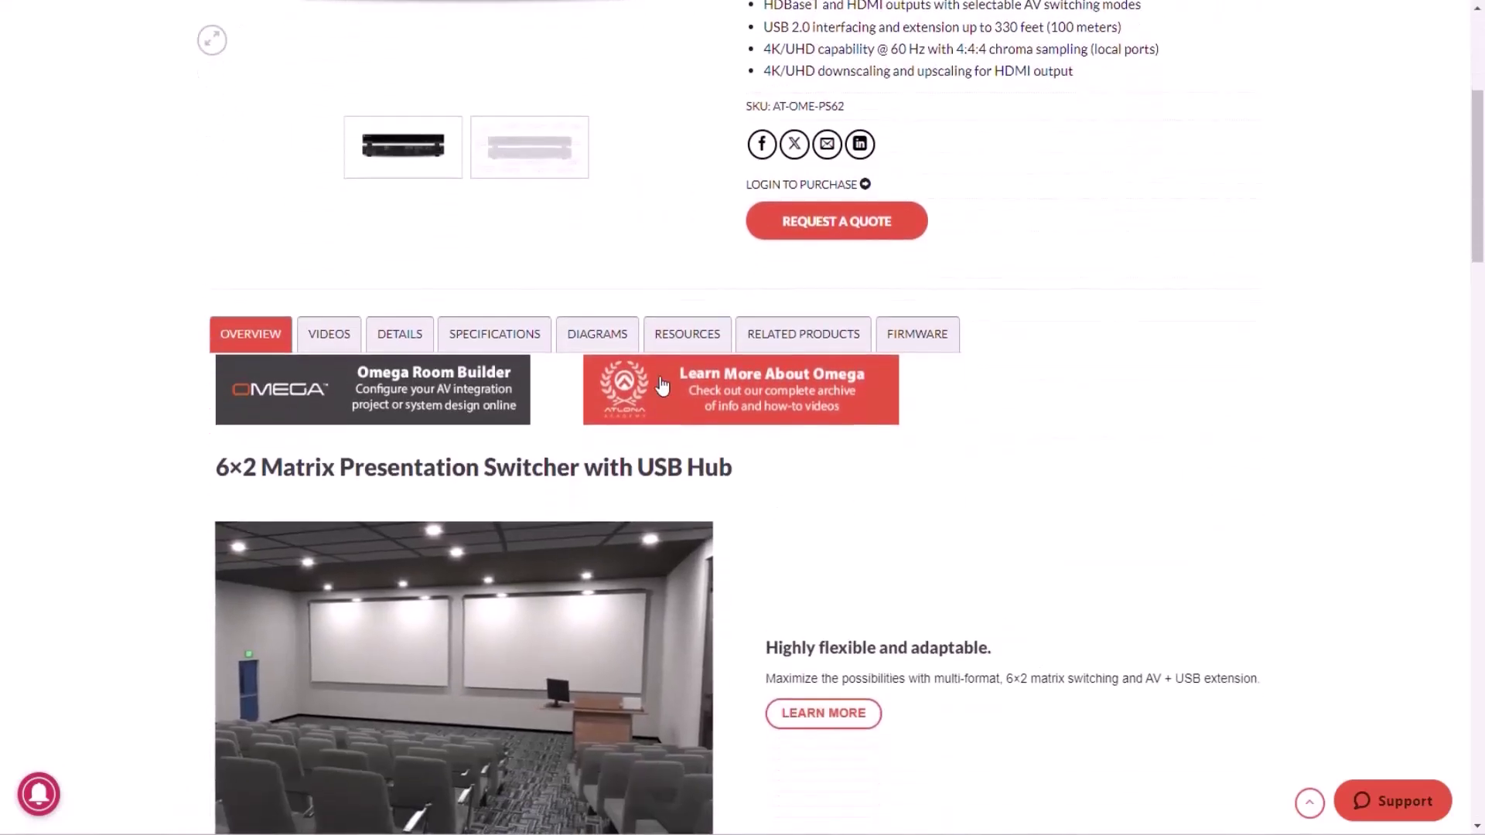
pyautogui.click(687, 333)
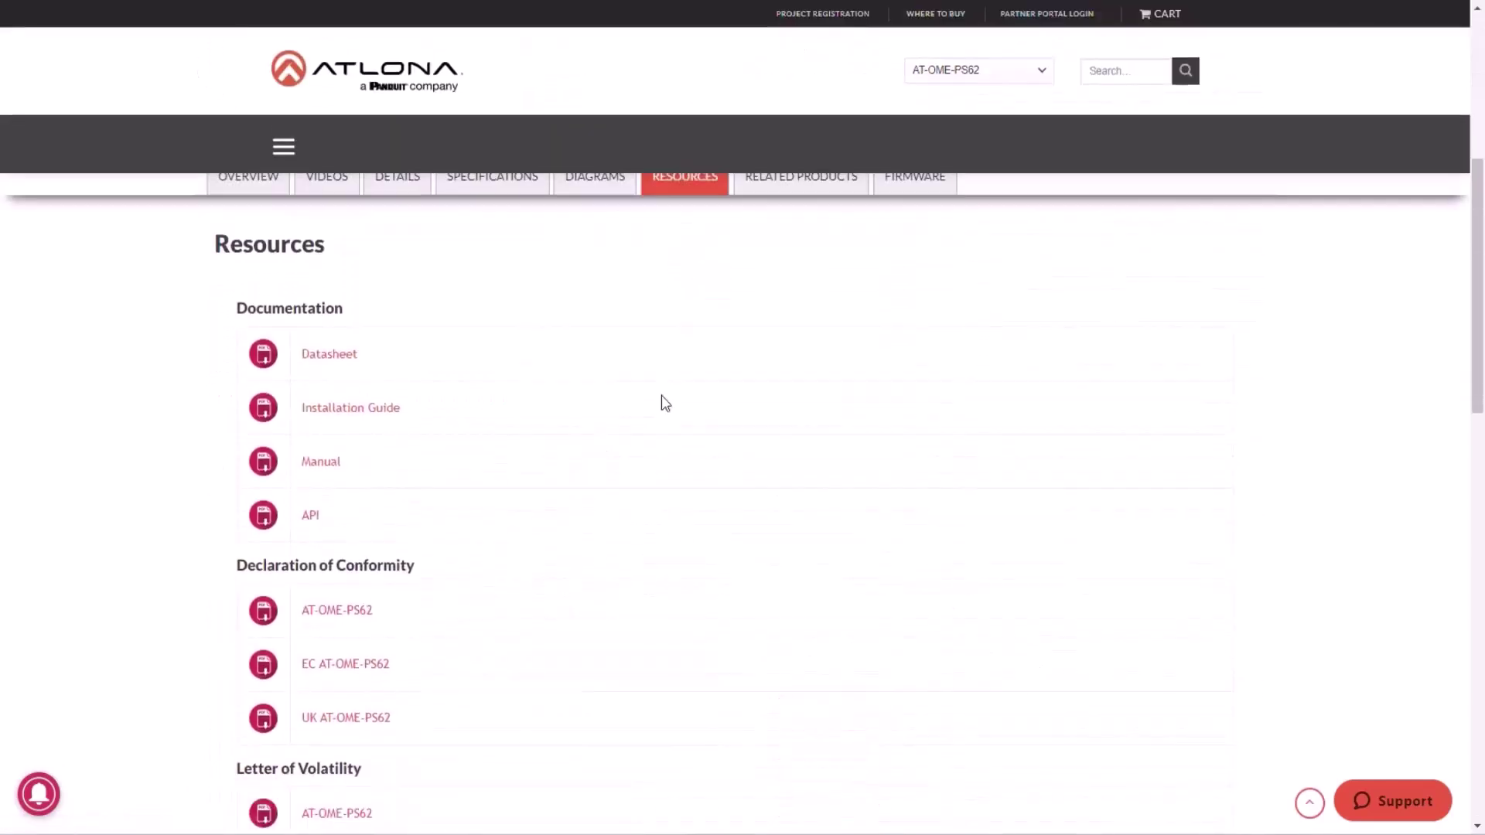
pyautogui.click(311, 516)
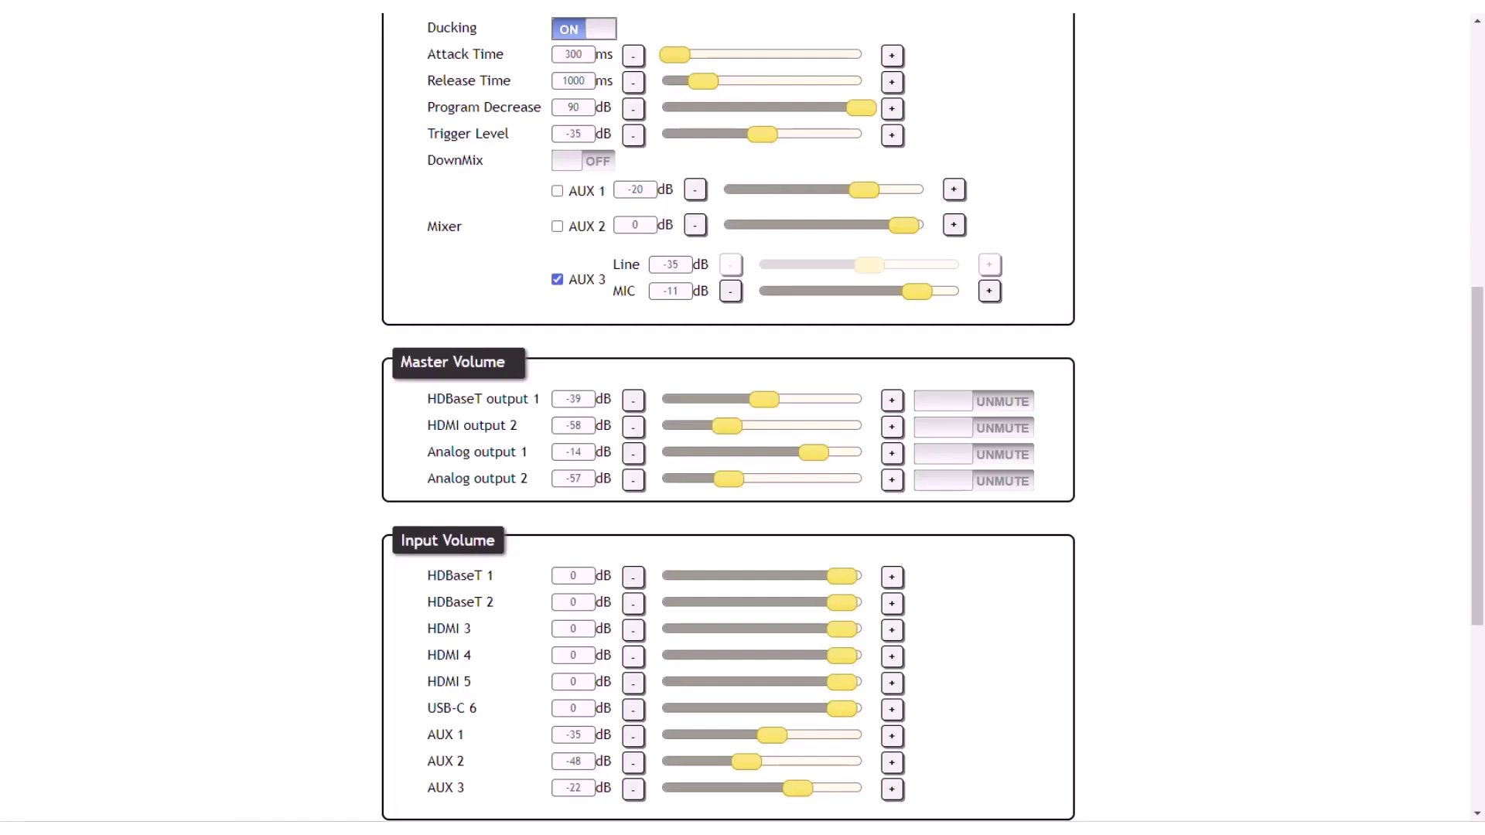
# - Switch to the AT-OME-PS62 API PDF and review the VOUT and VOUTMute command syntax and parameters
pyautogui.hotkey('alt', 'Tab')
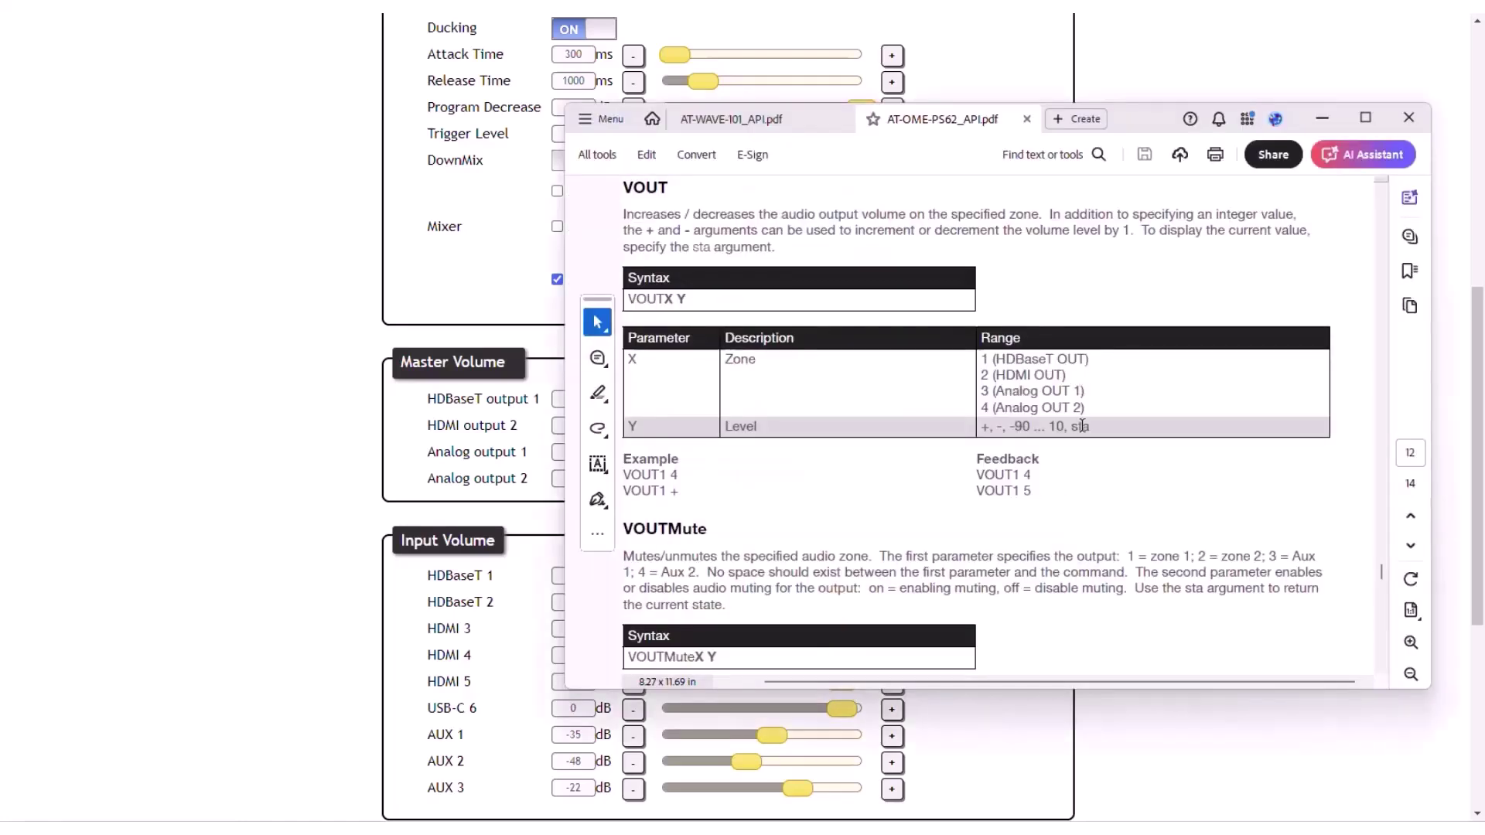
pyautogui.scroll(-2, 1068, 460)
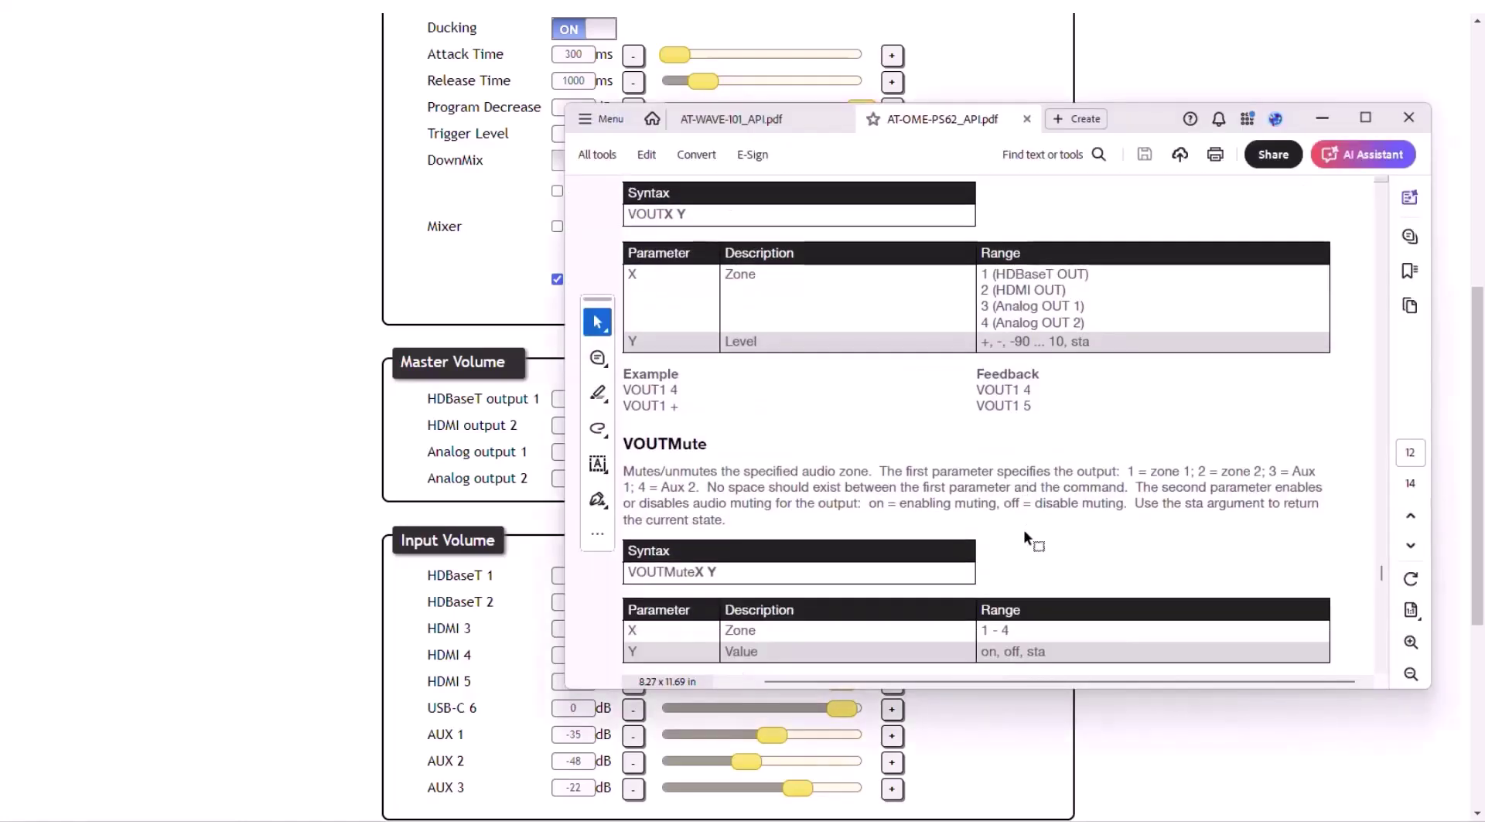
pyautogui.scroll(-2, 1112, 632)
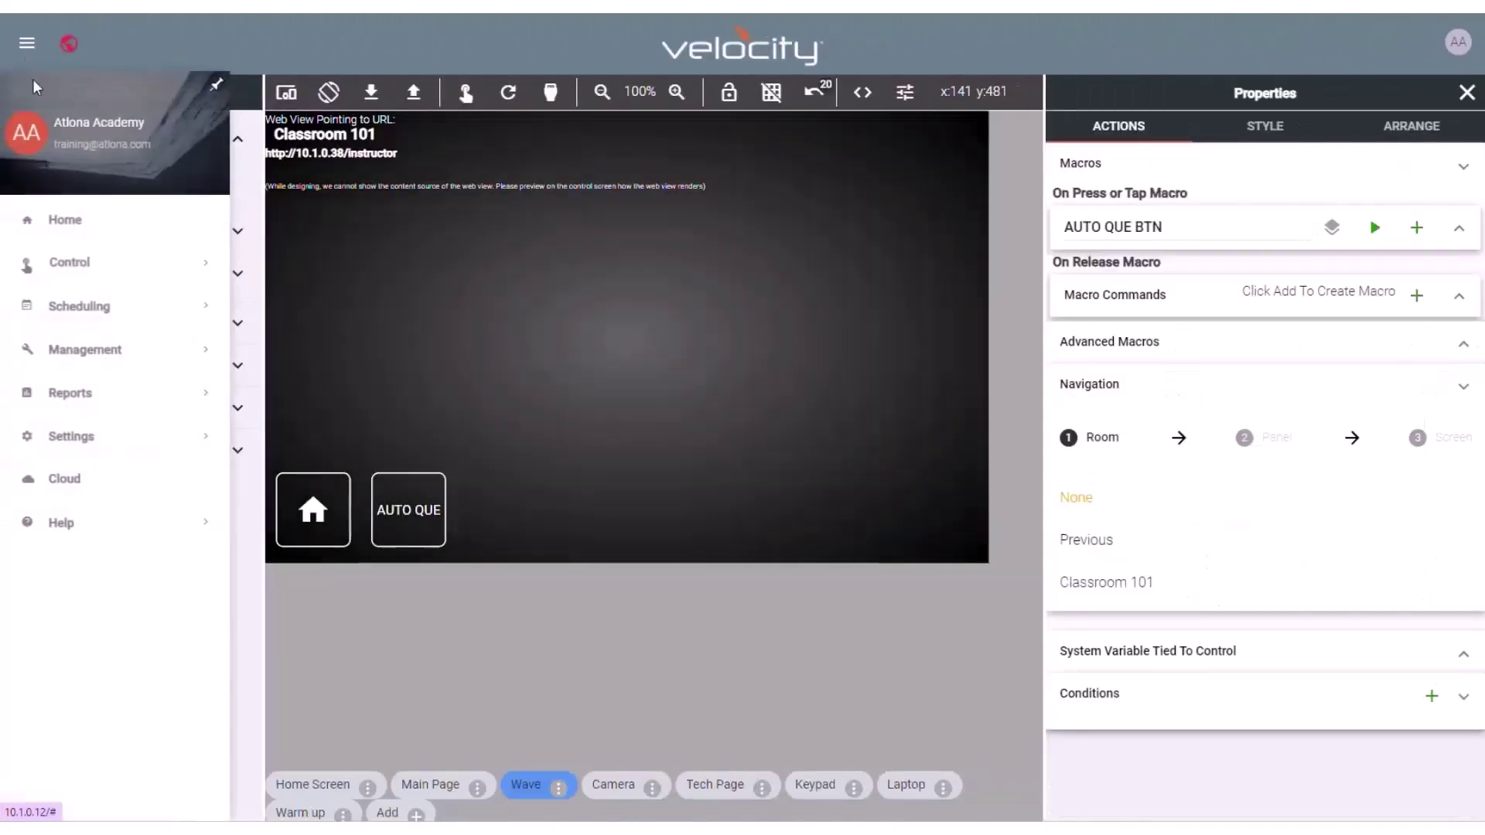
# - Open Velocity's Device Drivers list and start adding a new driver via form
pyautogui.click(43, 266)
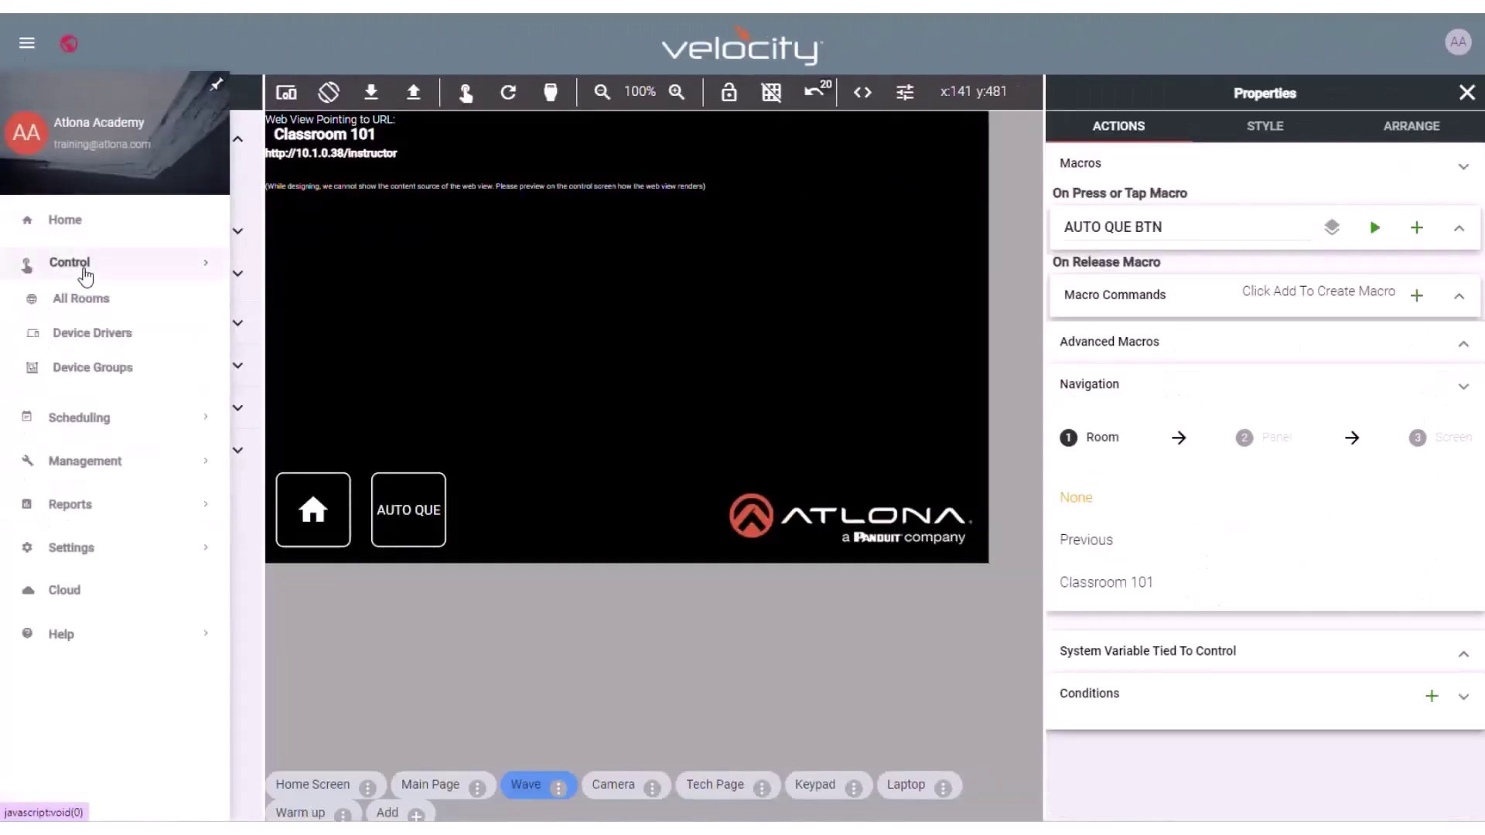
pyautogui.click(85, 332)
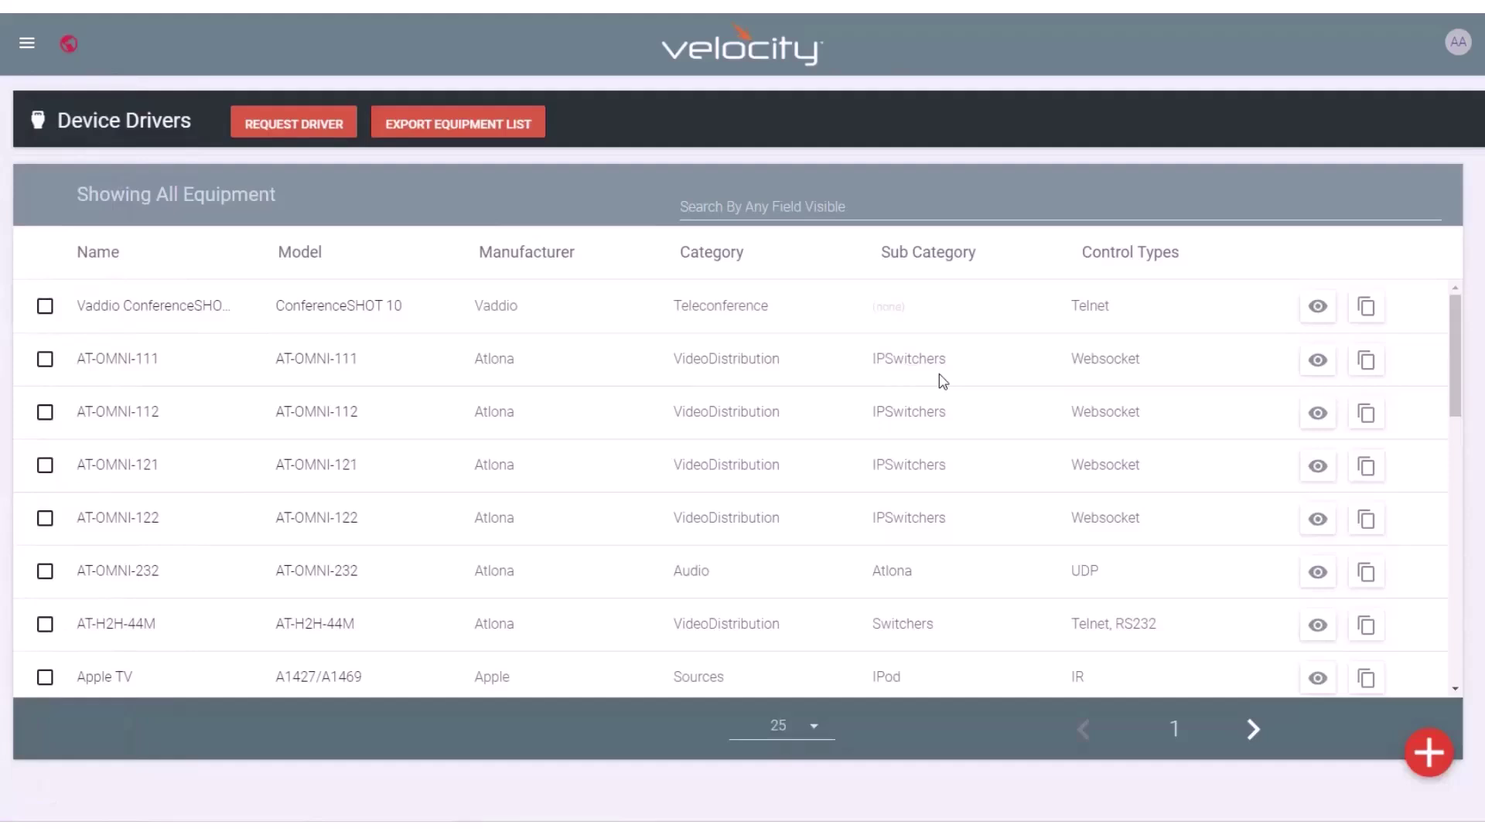
pyautogui.click(1433, 763)
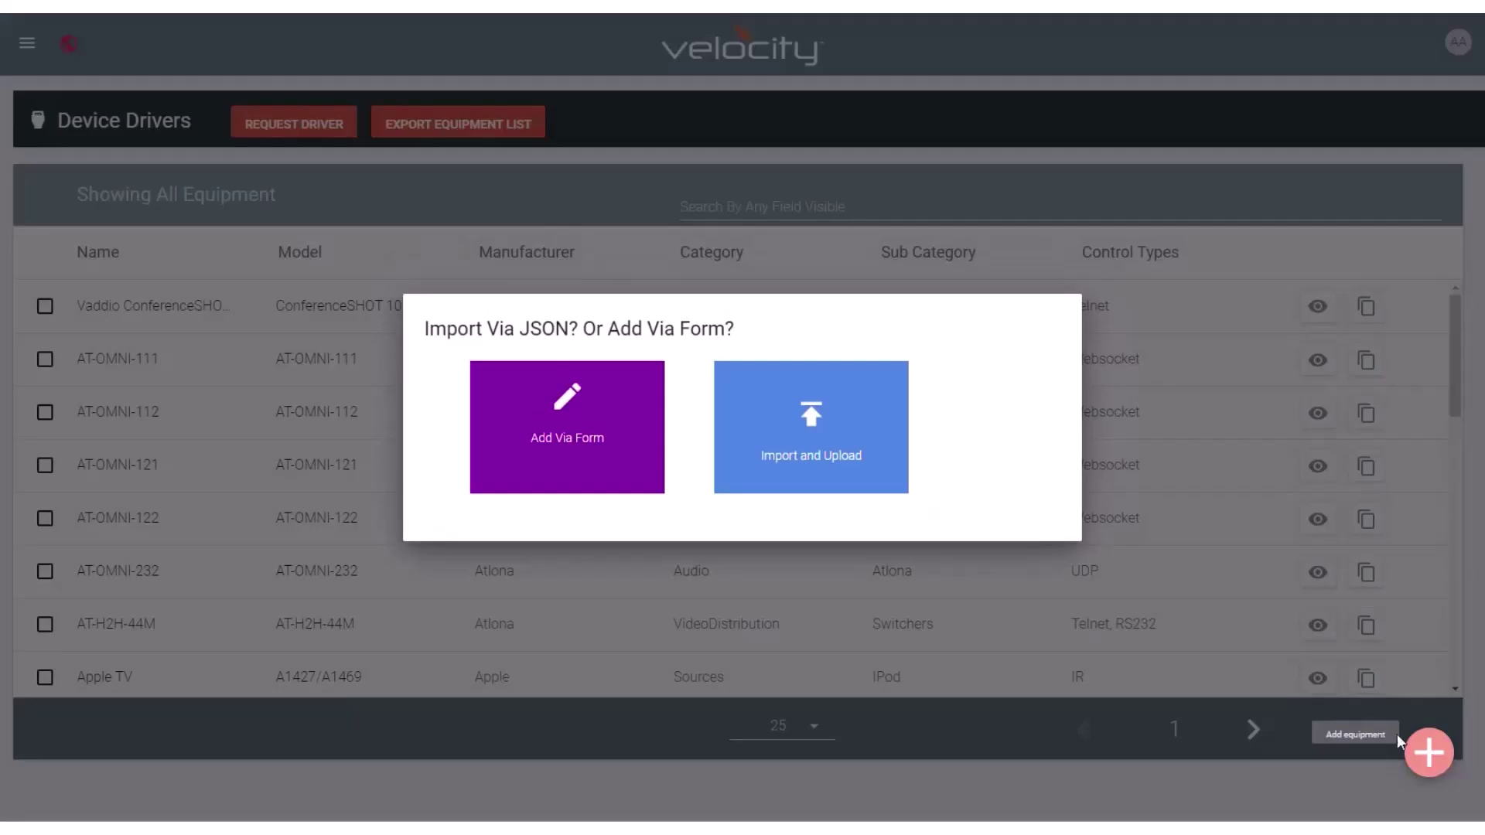
pyautogui.click(608, 442)
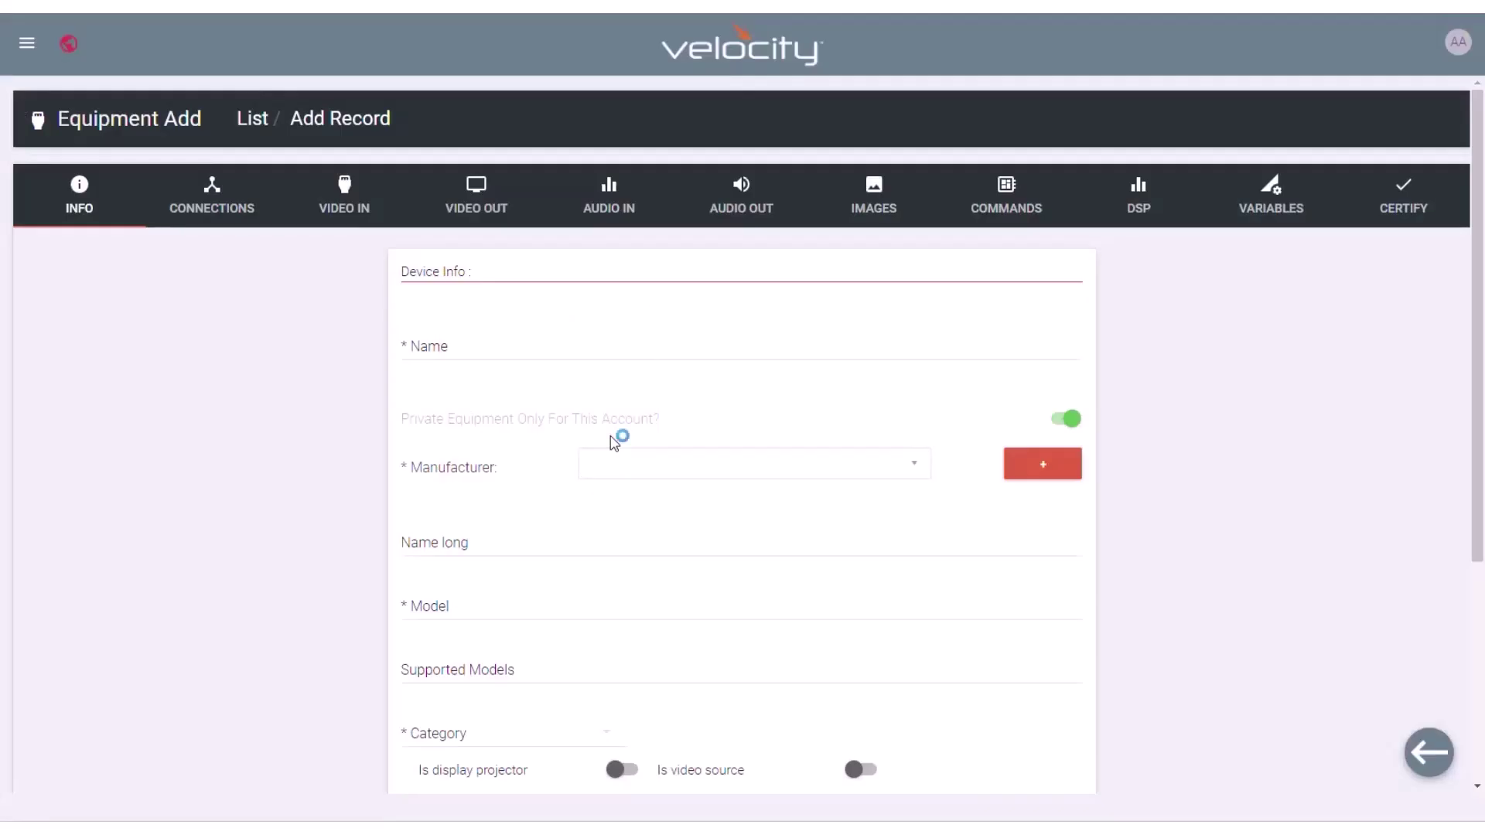
# - Name the new driver Master Volume PS62-AA and set its manufacturer to Atlona
pyautogui.click(452, 345)
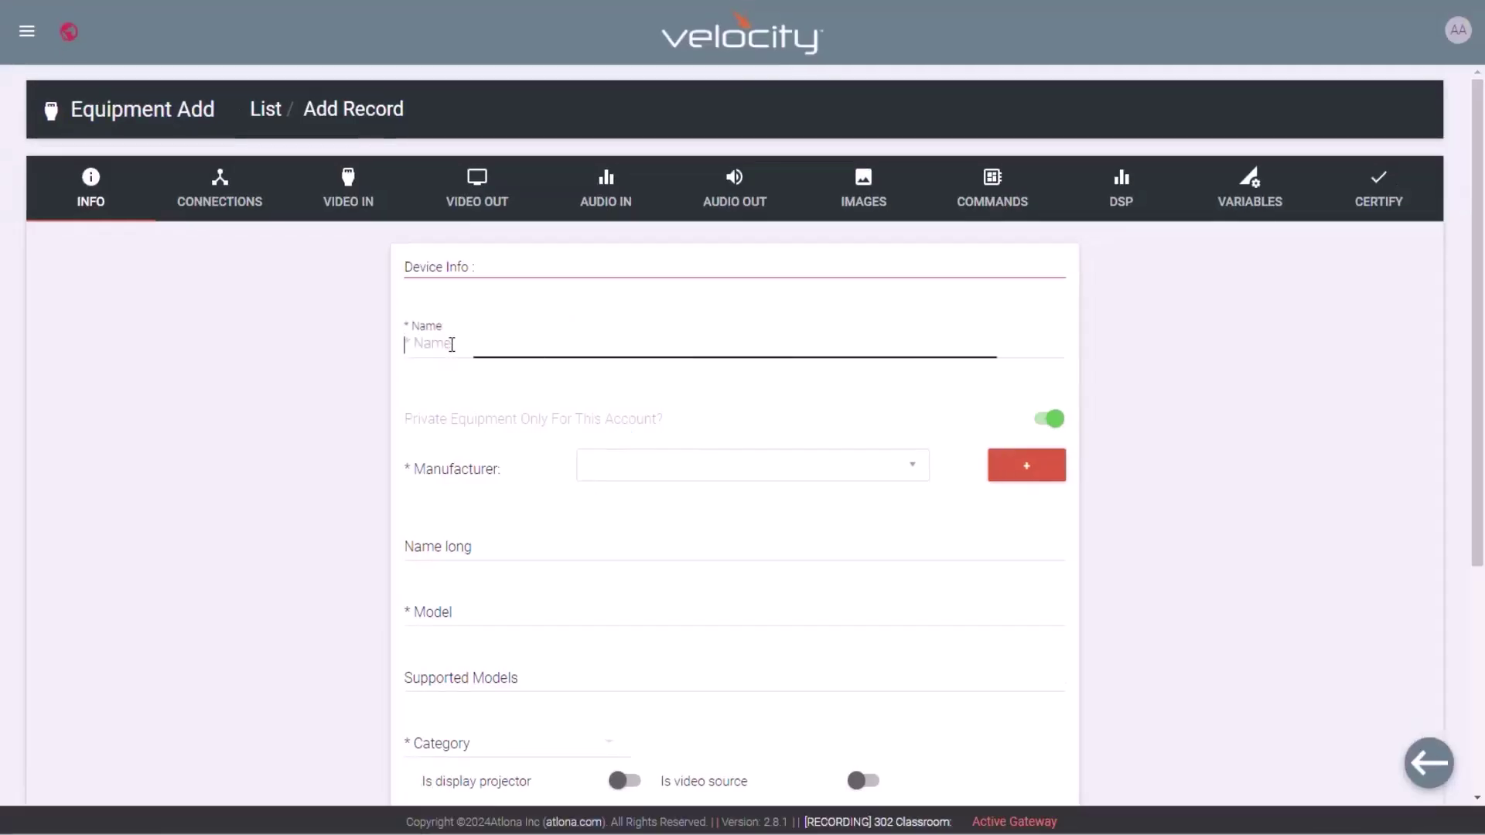
pyautogui.write('Ma')
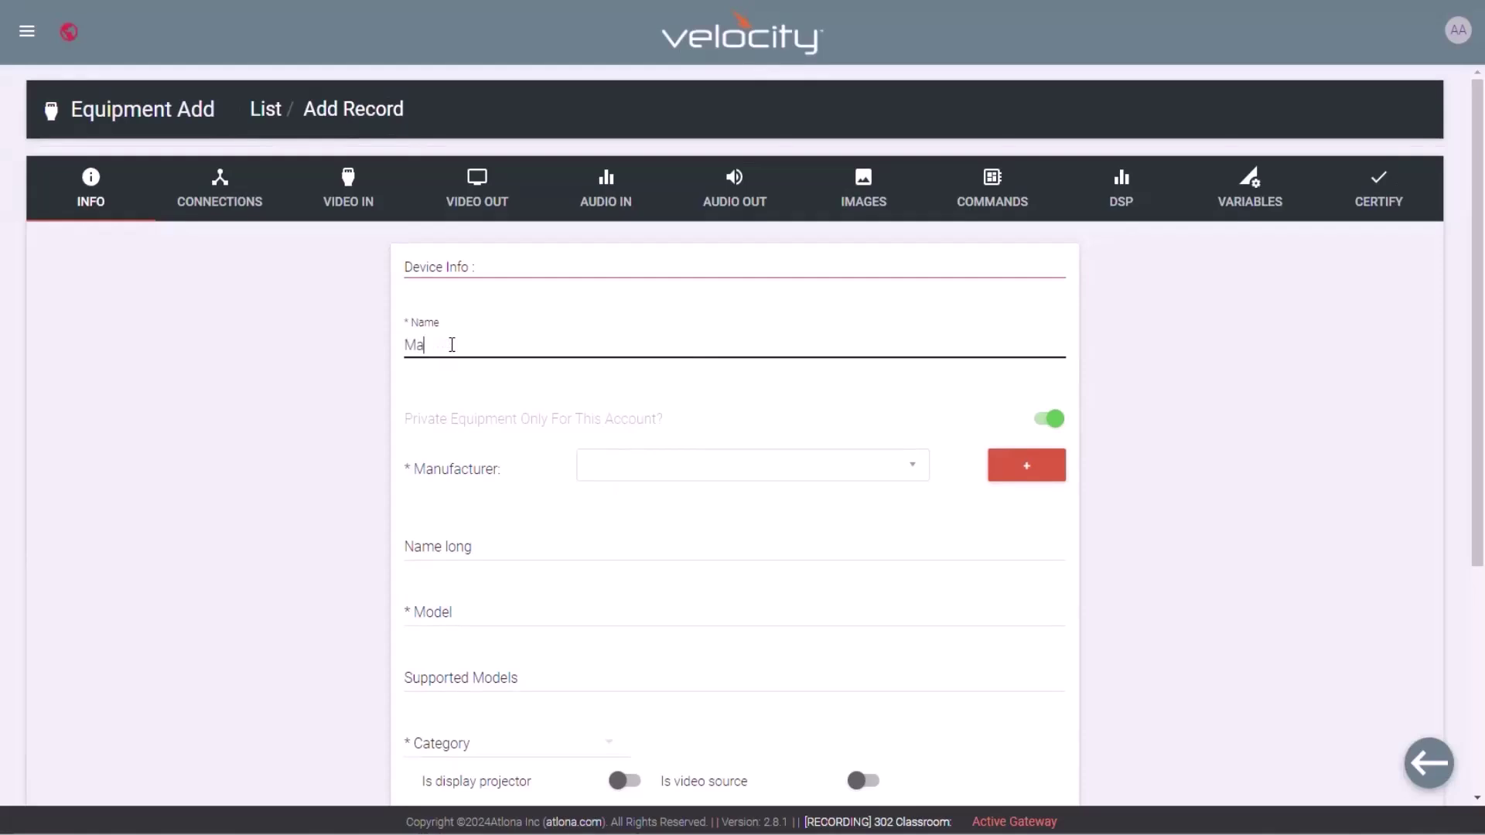
pyautogui.write('ster Volume PS62-AA')
pyautogui.click(624, 474)
pyautogui.write('at')
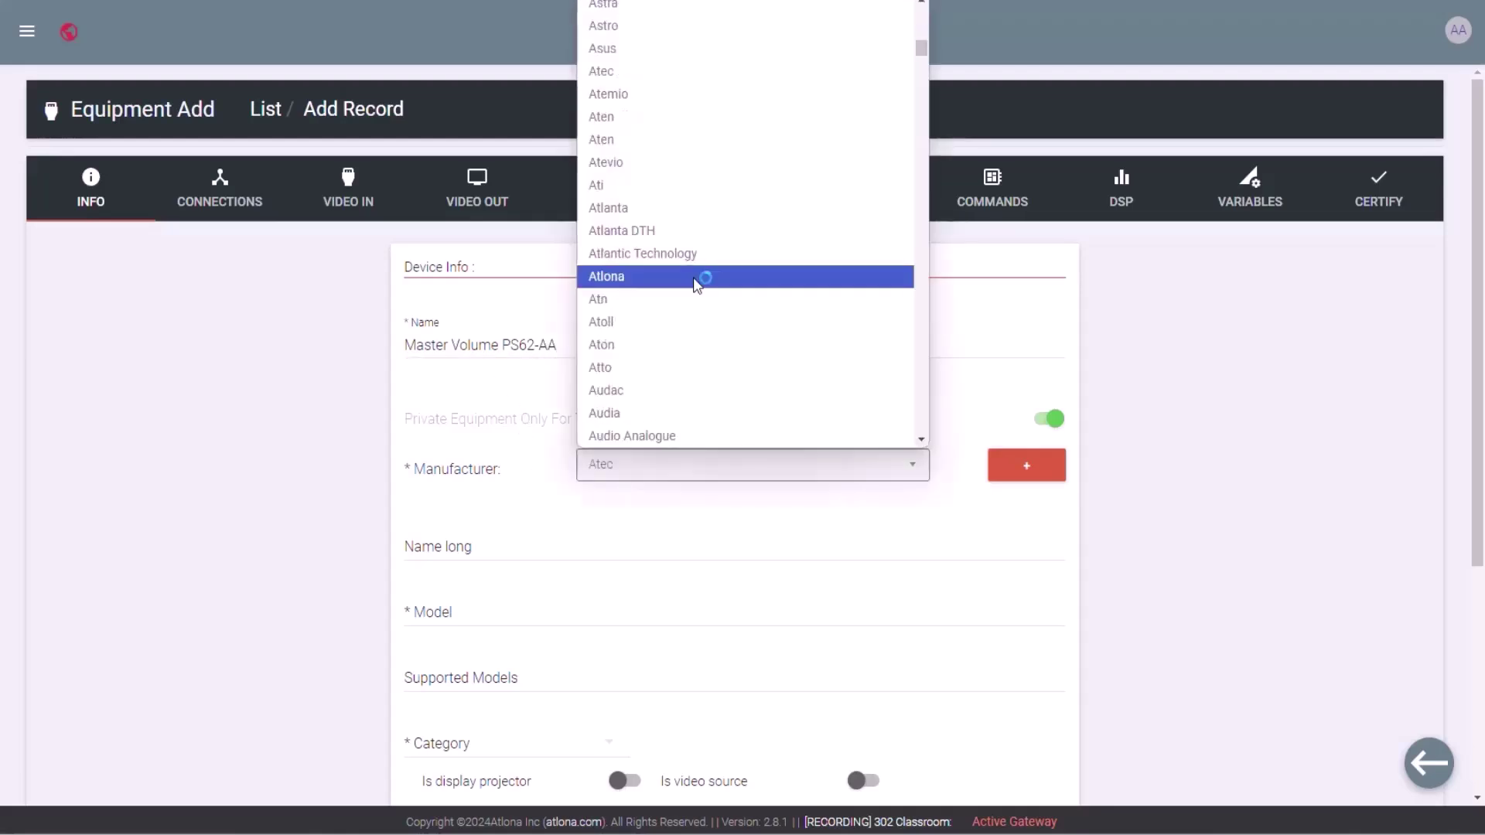
pyautogui.click(697, 280)
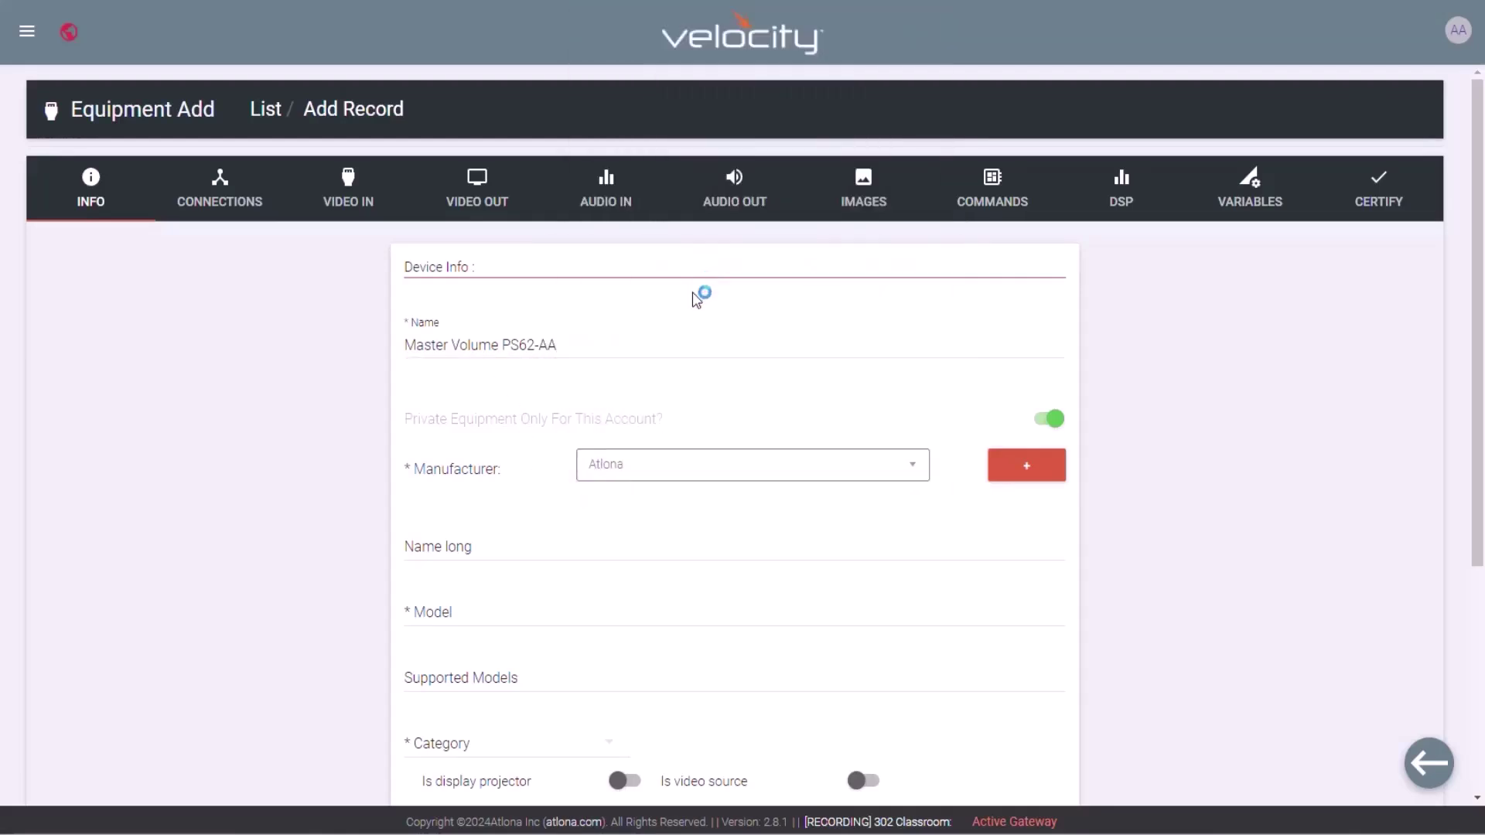
# - Set the new driver's model to AT-OME-PS62, its category to Audio and its sub category to Atlona Devices
pyautogui.click(577, 601)
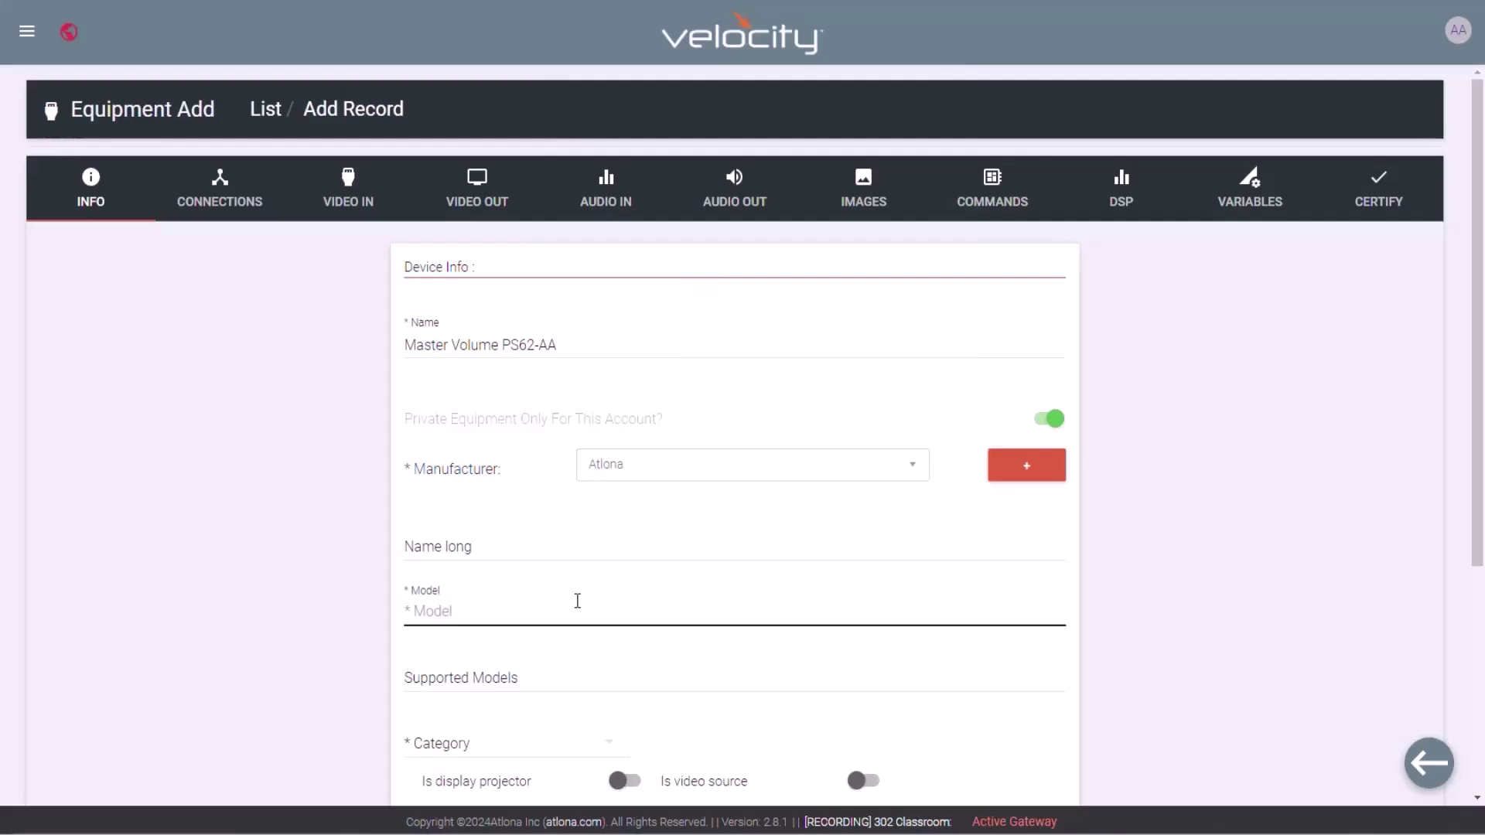
pyautogui.write('AT-OME-PS62')
pyautogui.scroll(-3, 578, 601)
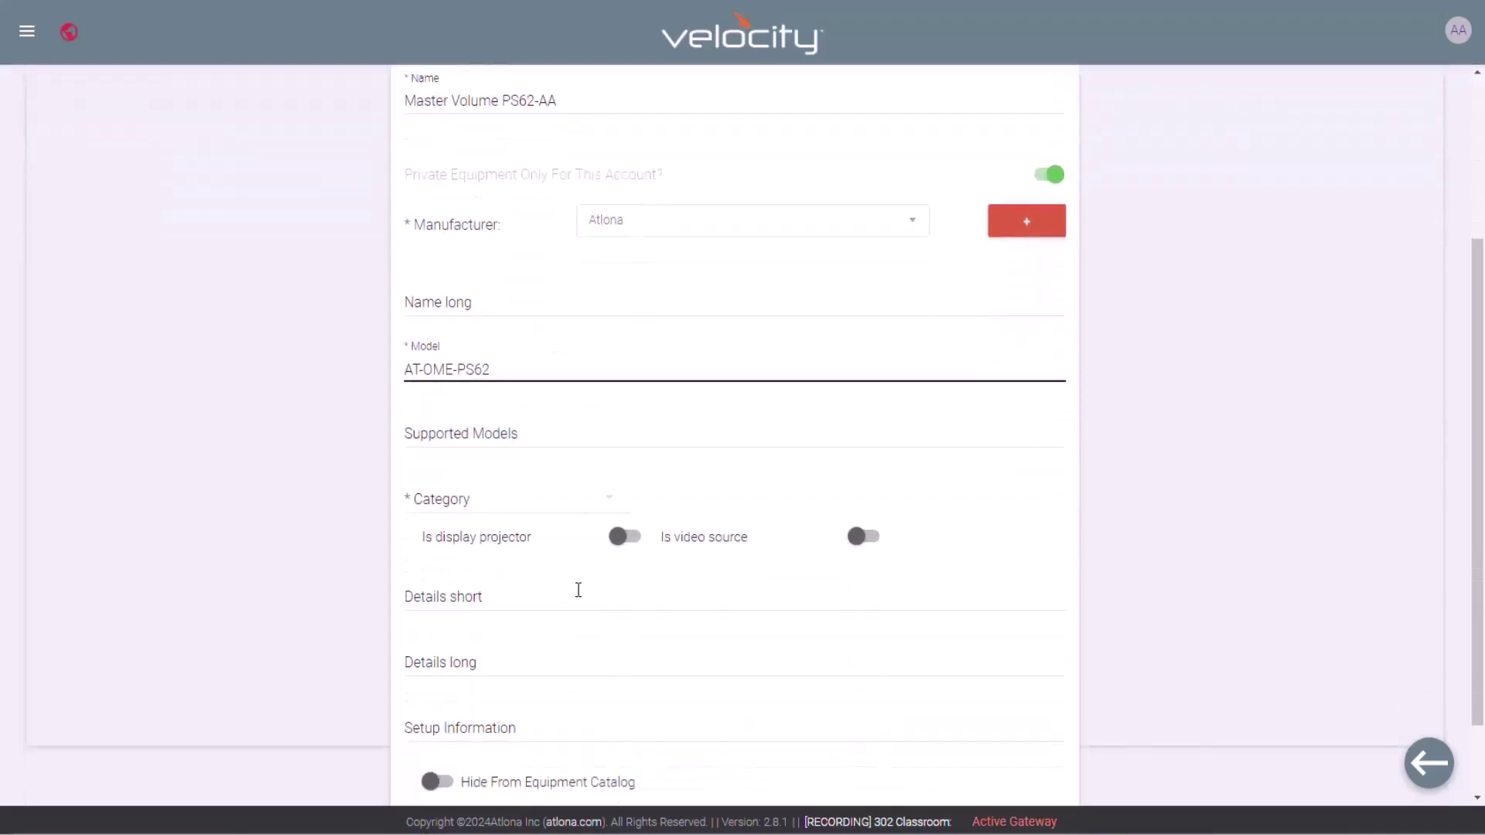
pyautogui.click(547, 481)
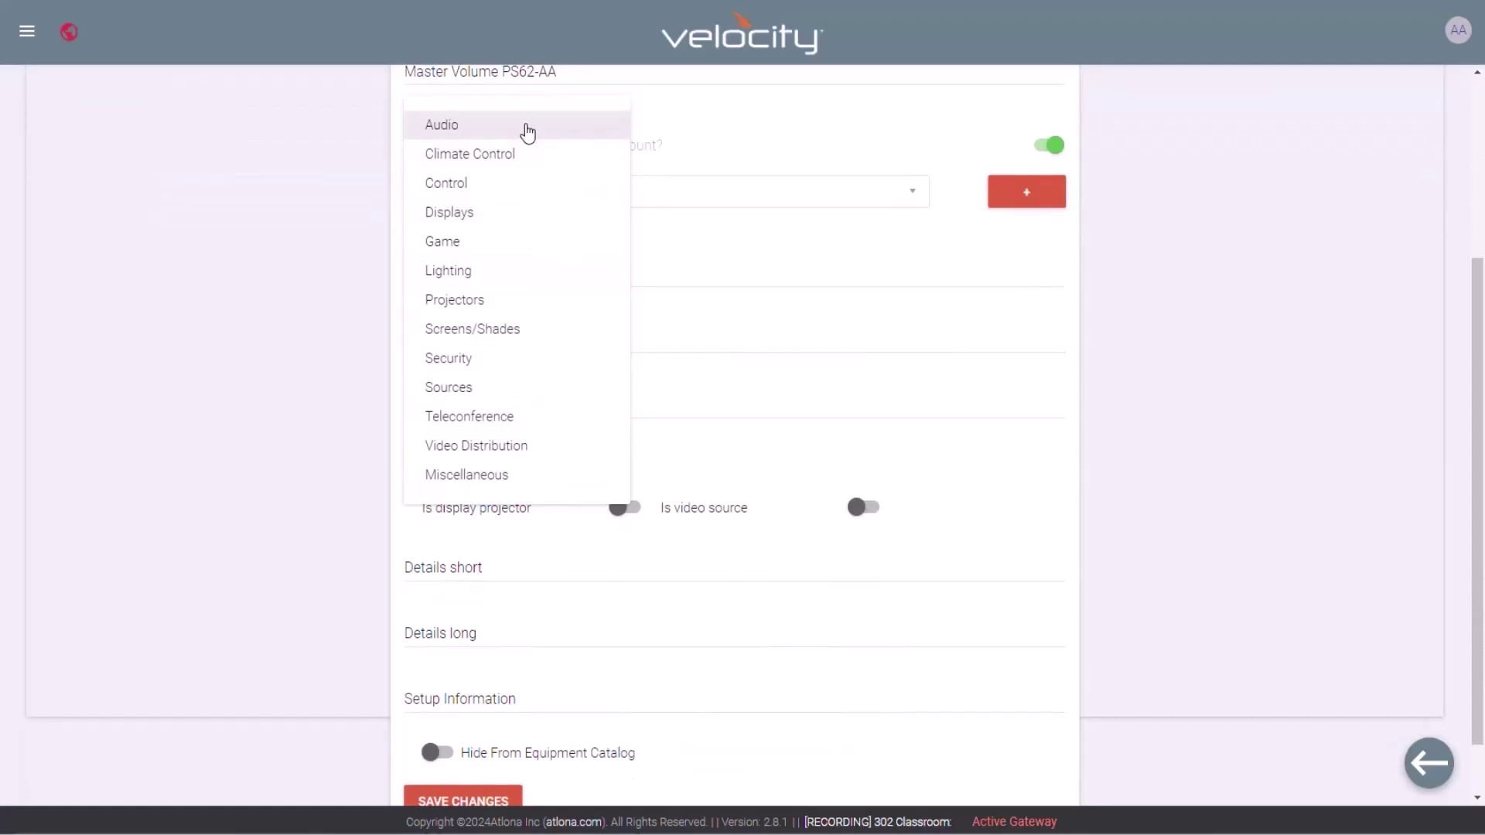
pyautogui.click(526, 130)
pyautogui.click(506, 544)
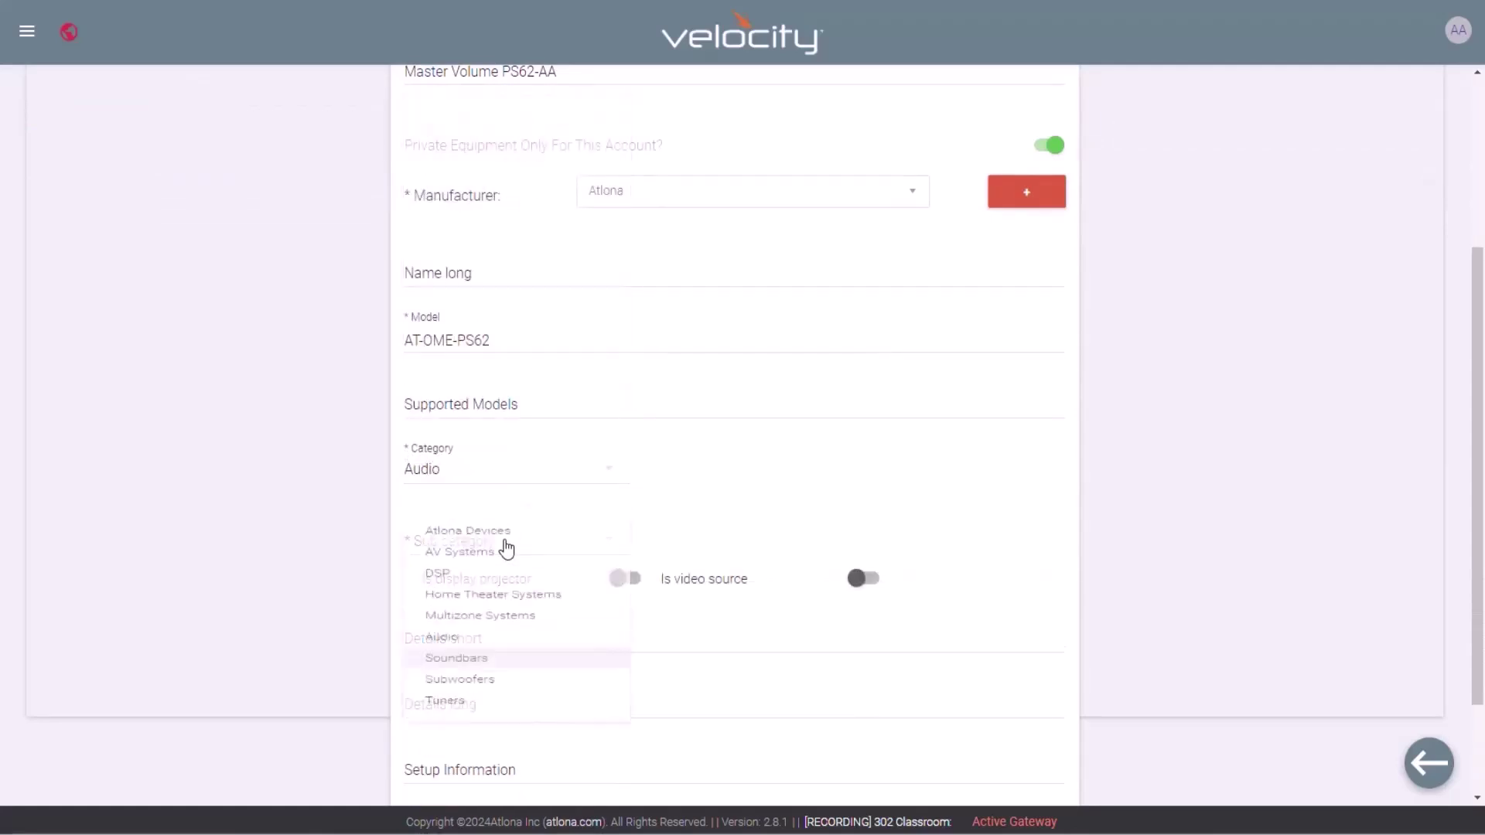
pyautogui.click(506, 546)
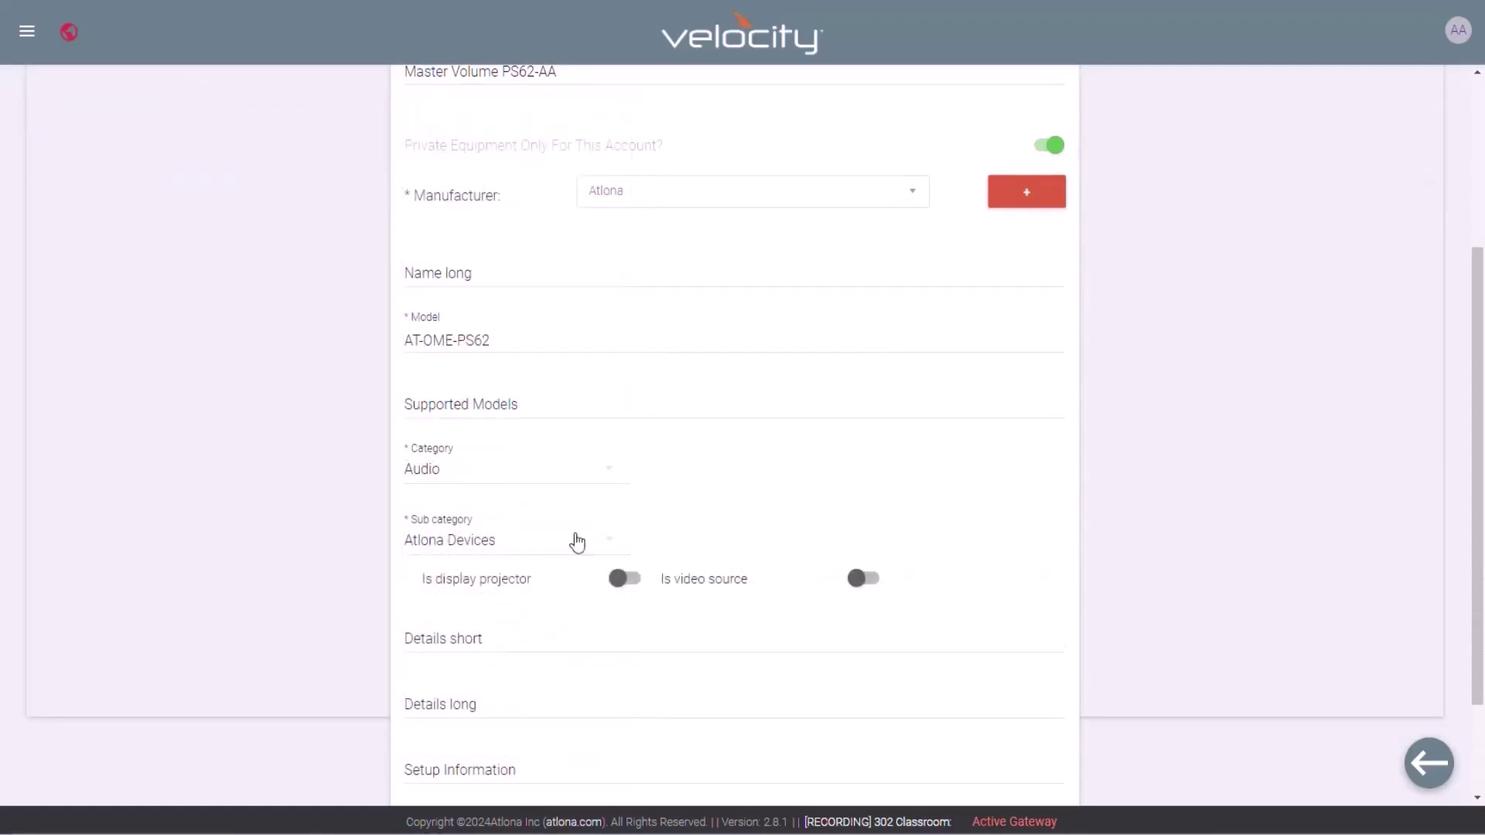
pyautogui.scroll(-3, 990, 589)
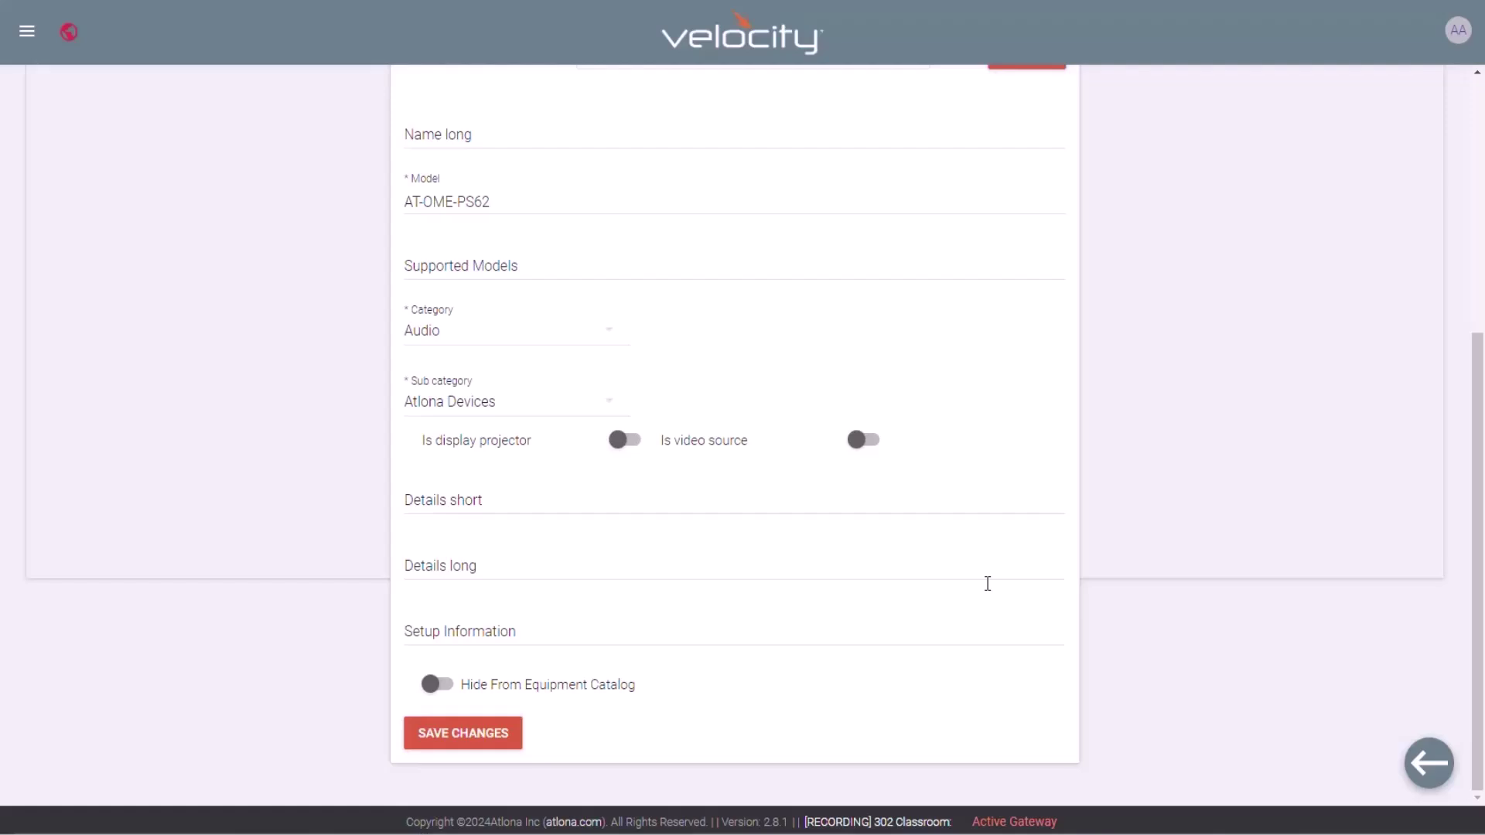
# - Add Telnet as the driver's control type and save the new driver
pyautogui.scroll(5, 988, 584)
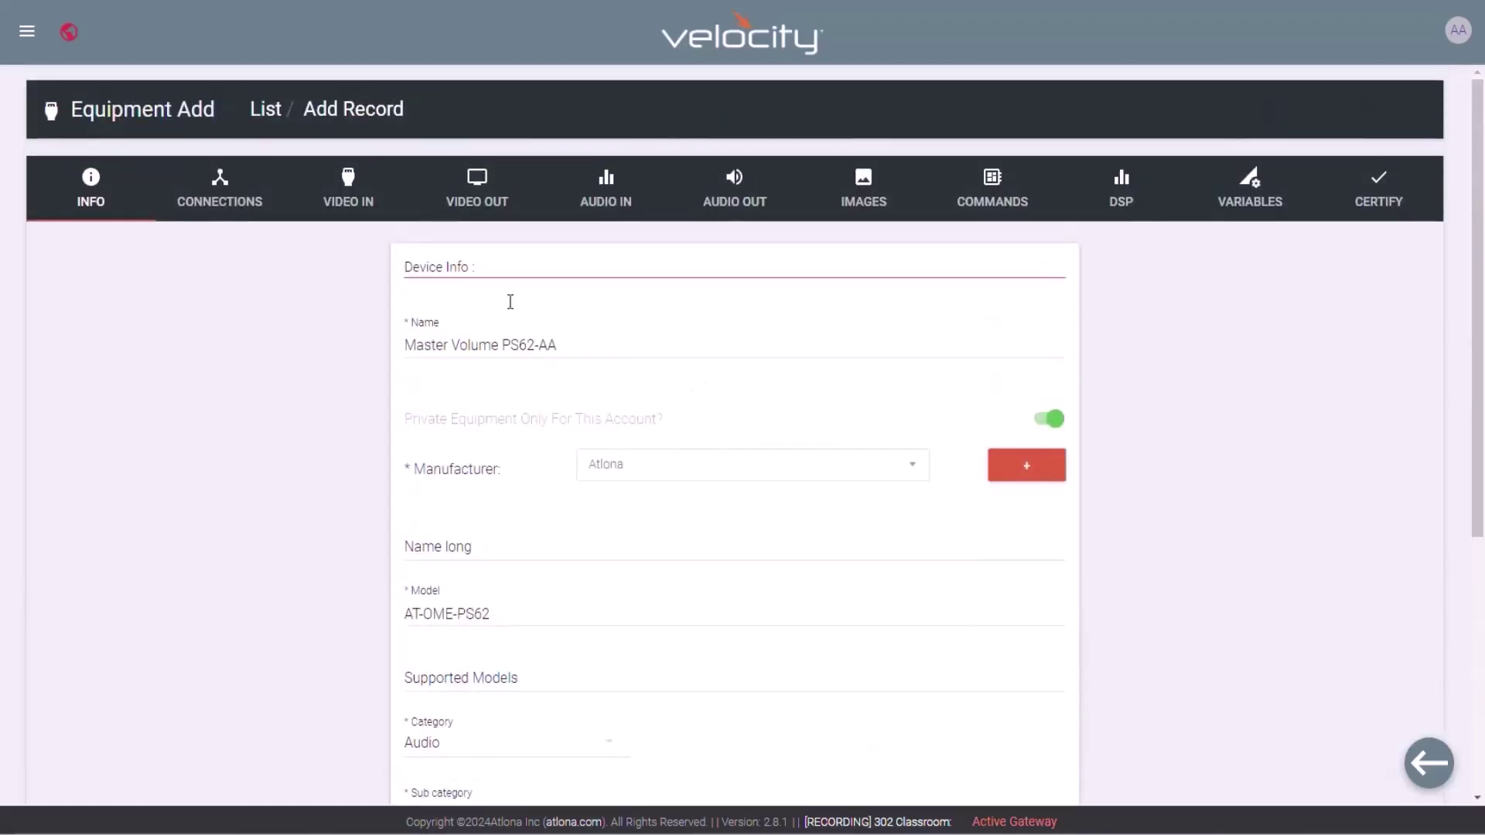
pyautogui.click(213, 207)
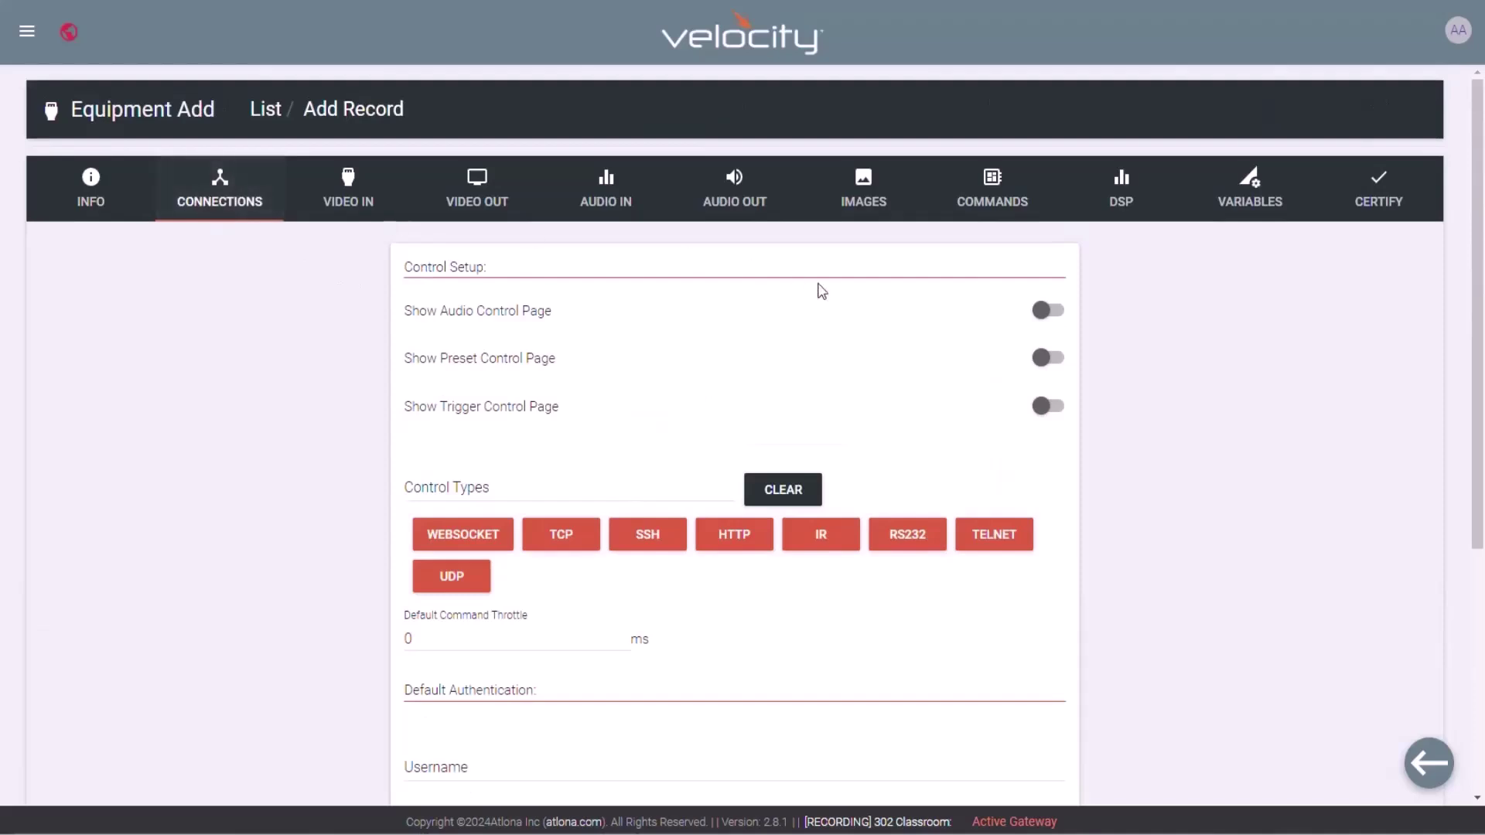
pyautogui.click(981, 534)
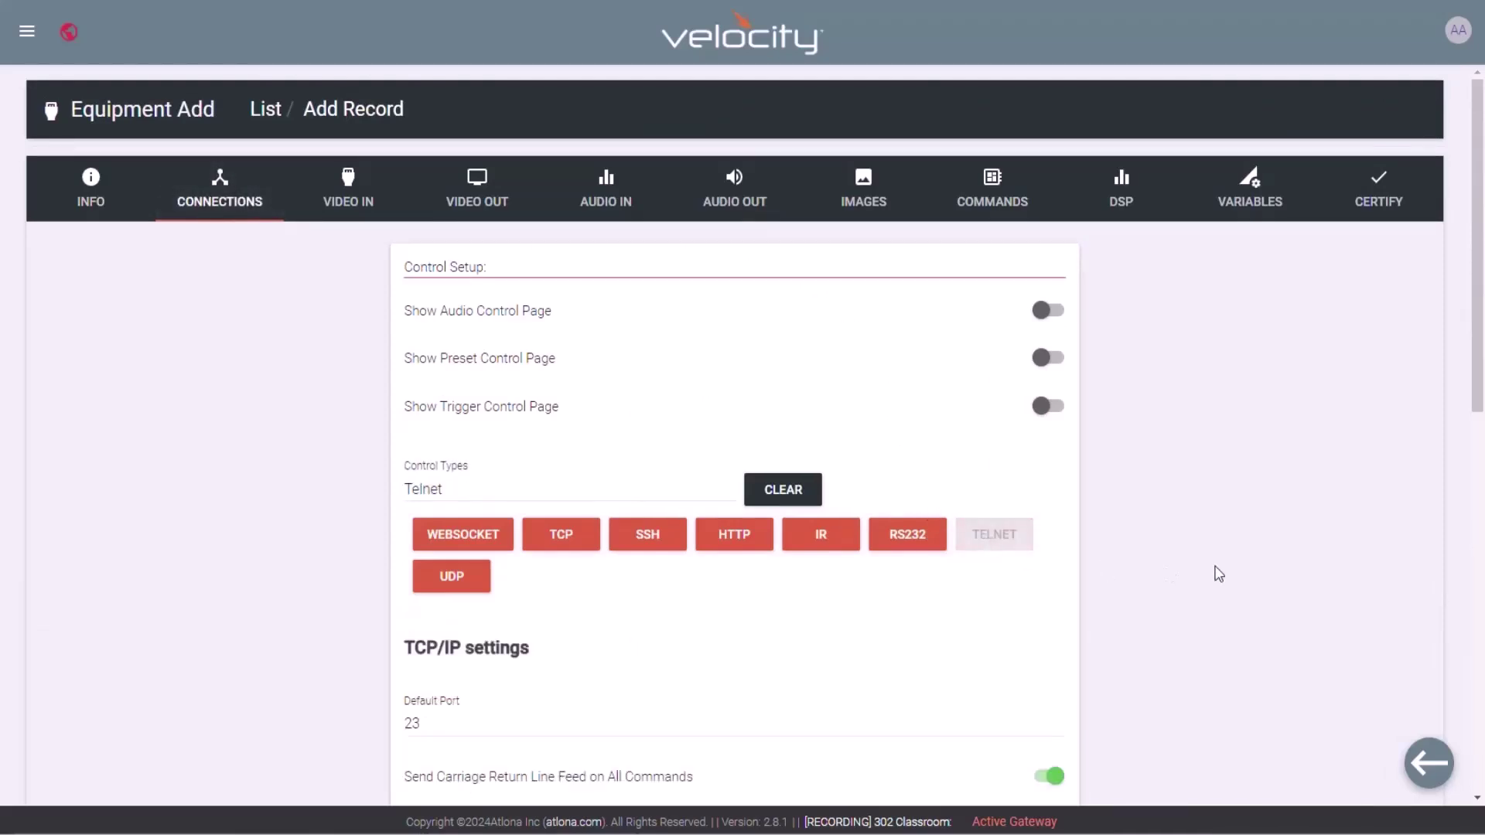
pyautogui.scroll(-10, 1214, 572)
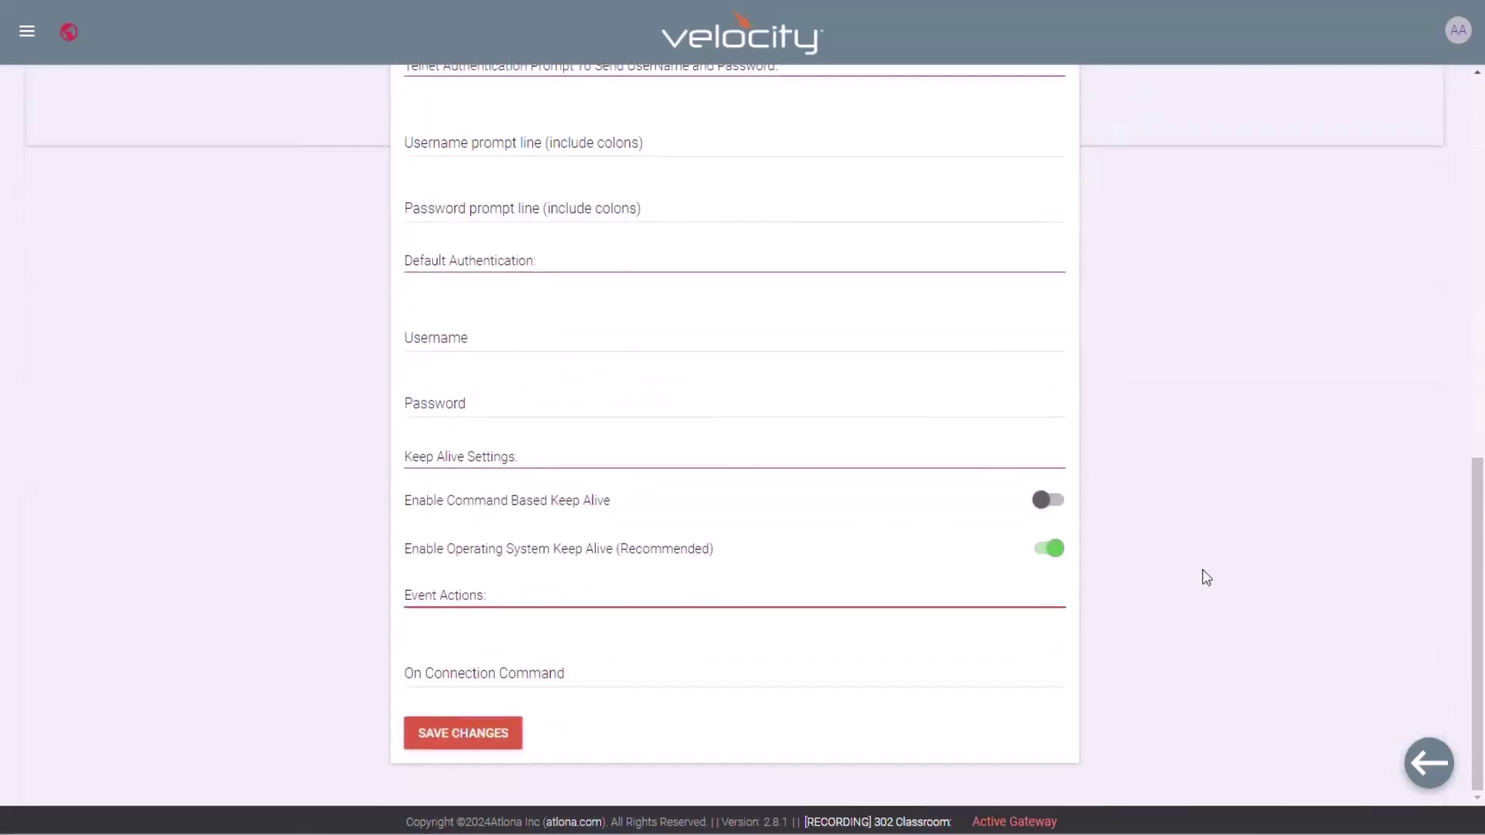
pyautogui.click(423, 747)
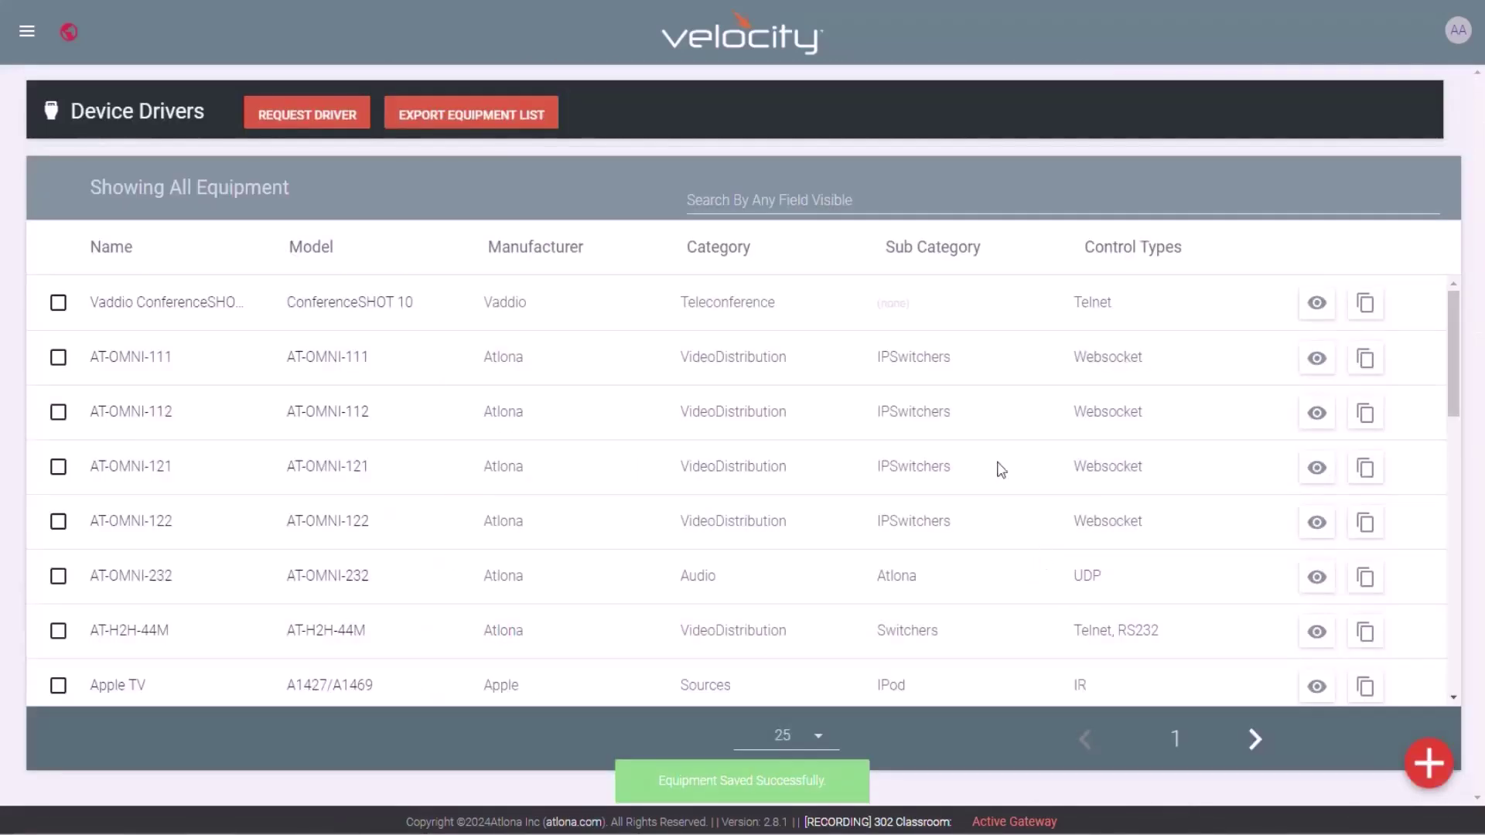
# - Search the device drivers for AA and open the Master Volume PS62-AA driver for editing
pyautogui.click(725, 194)
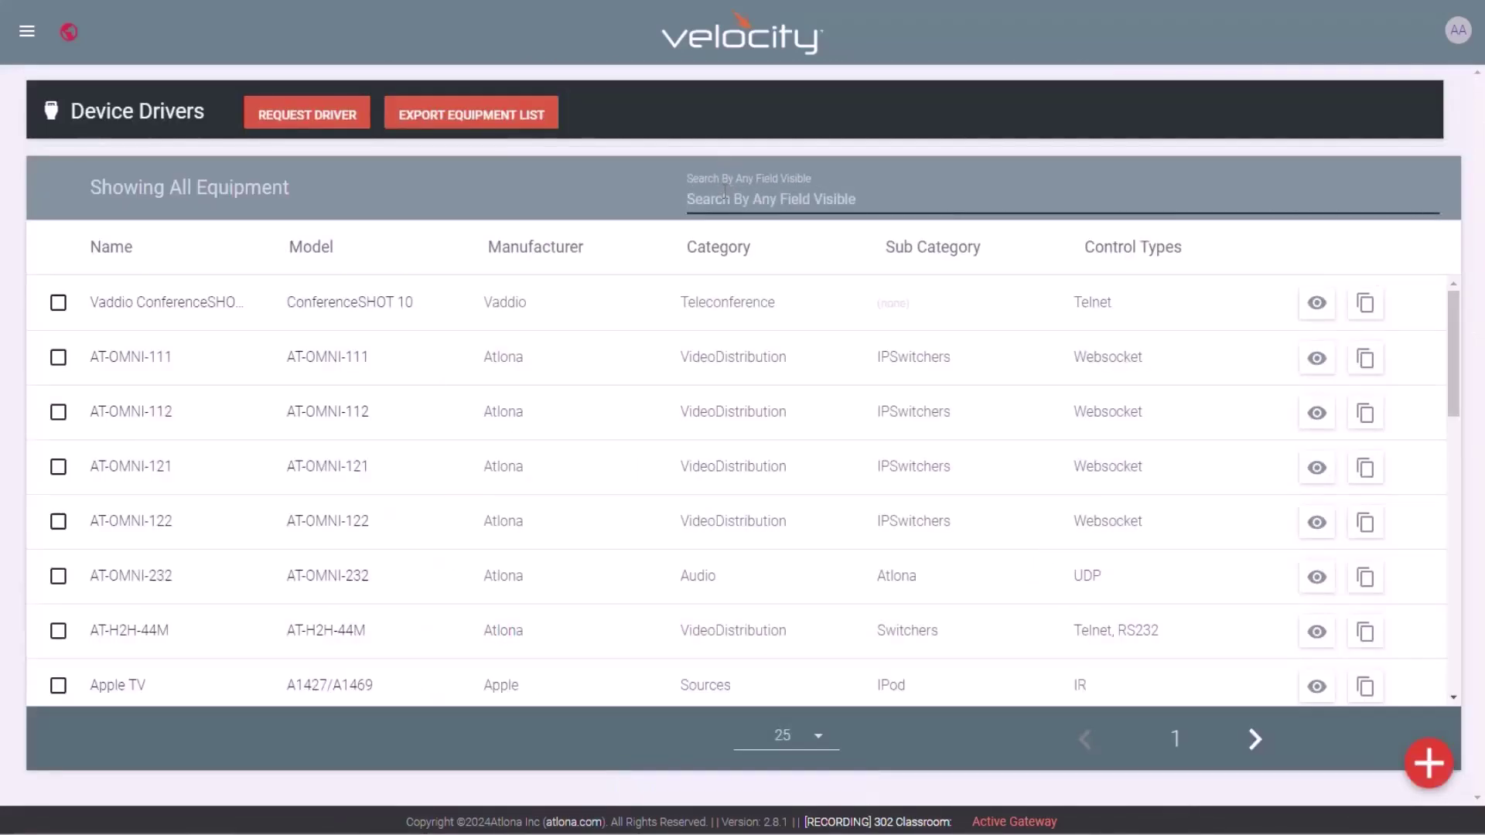
pyautogui.write('AA')
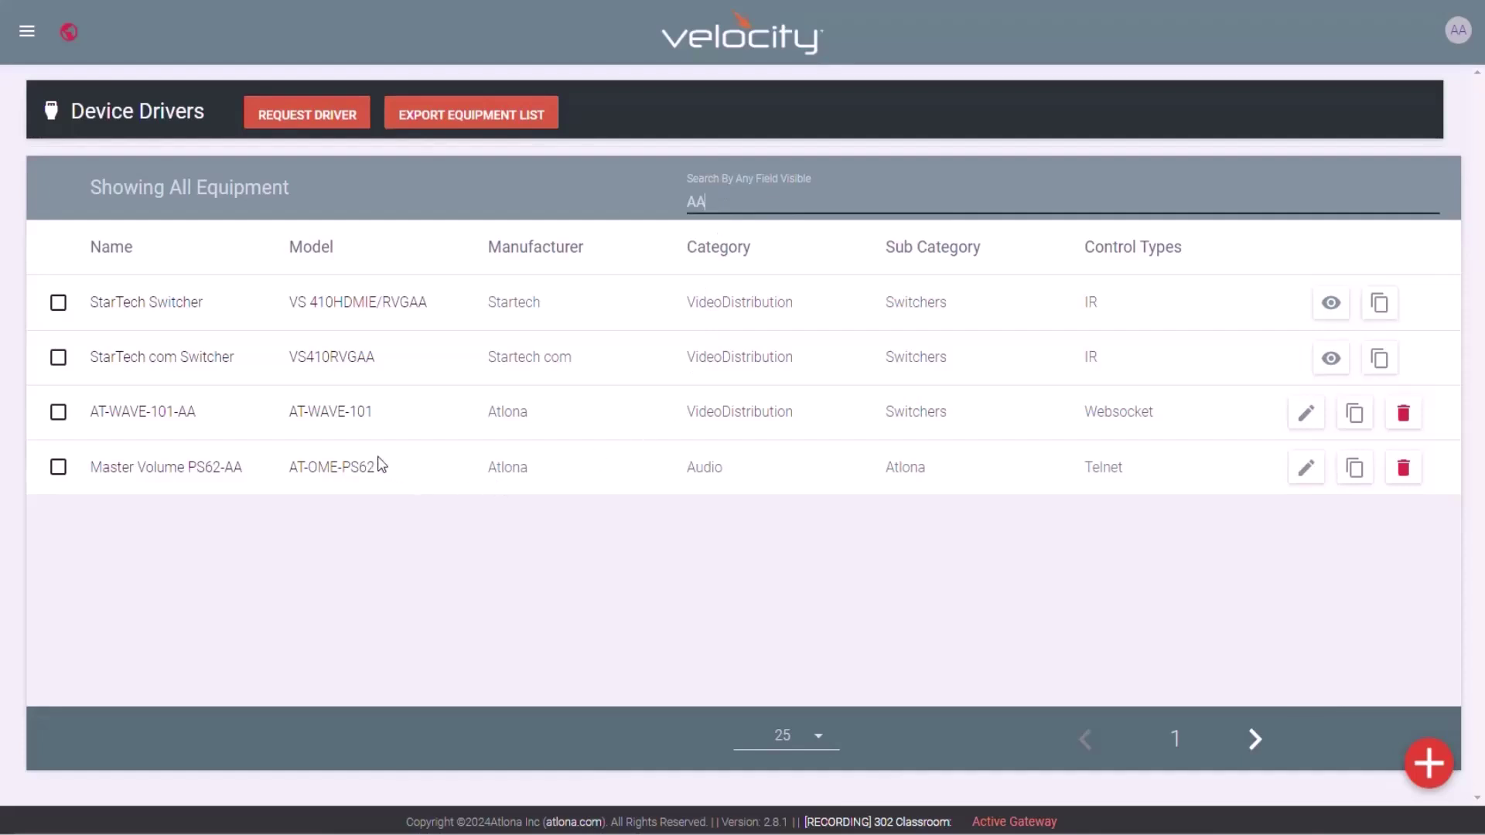
pyautogui.click(1307, 474)
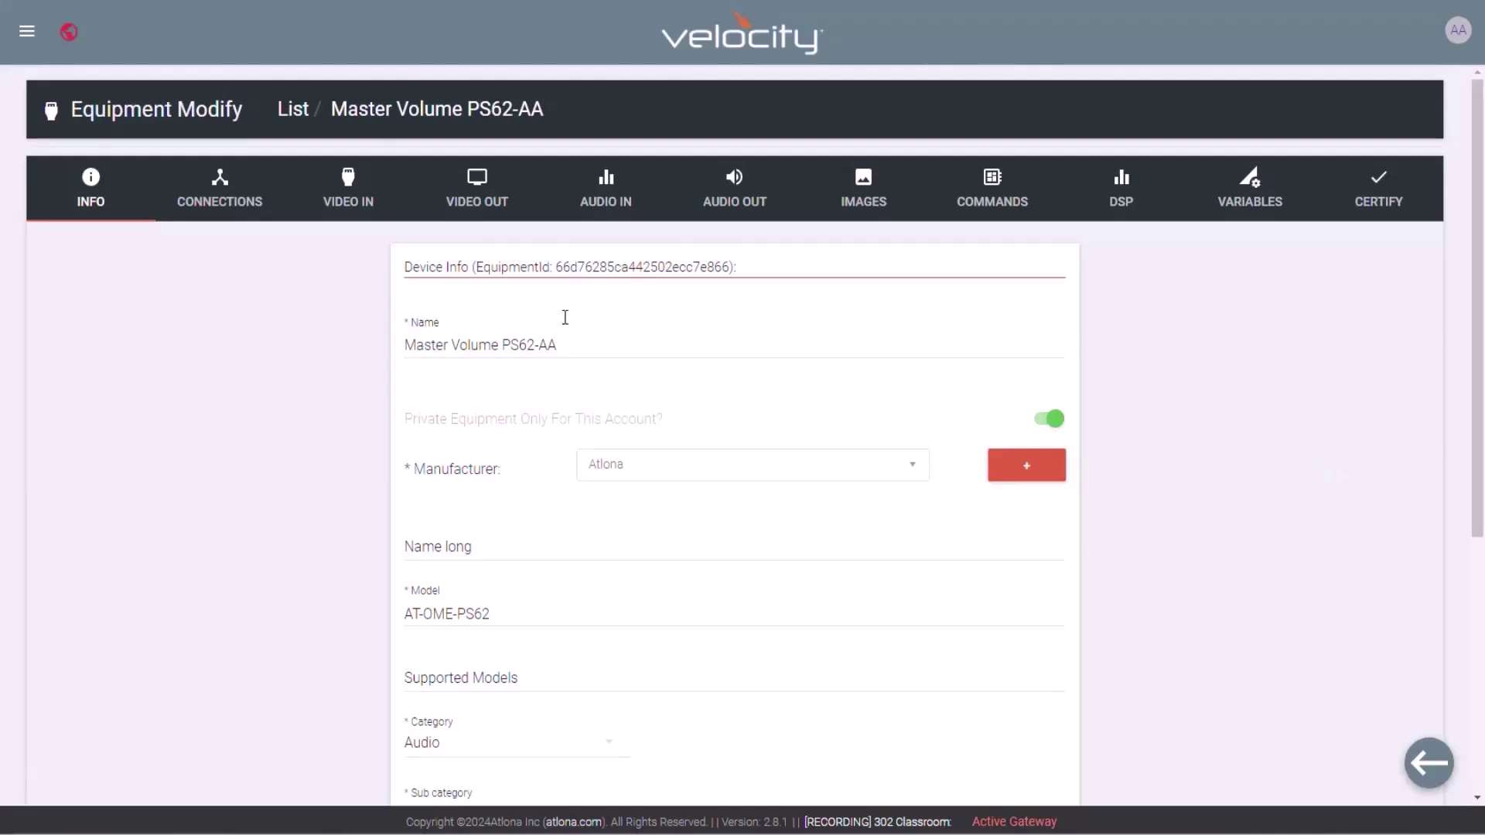
# - Review the driver's video input, video output and image settings, and check the volume command syntax in the API PDF
pyautogui.click(333, 200)
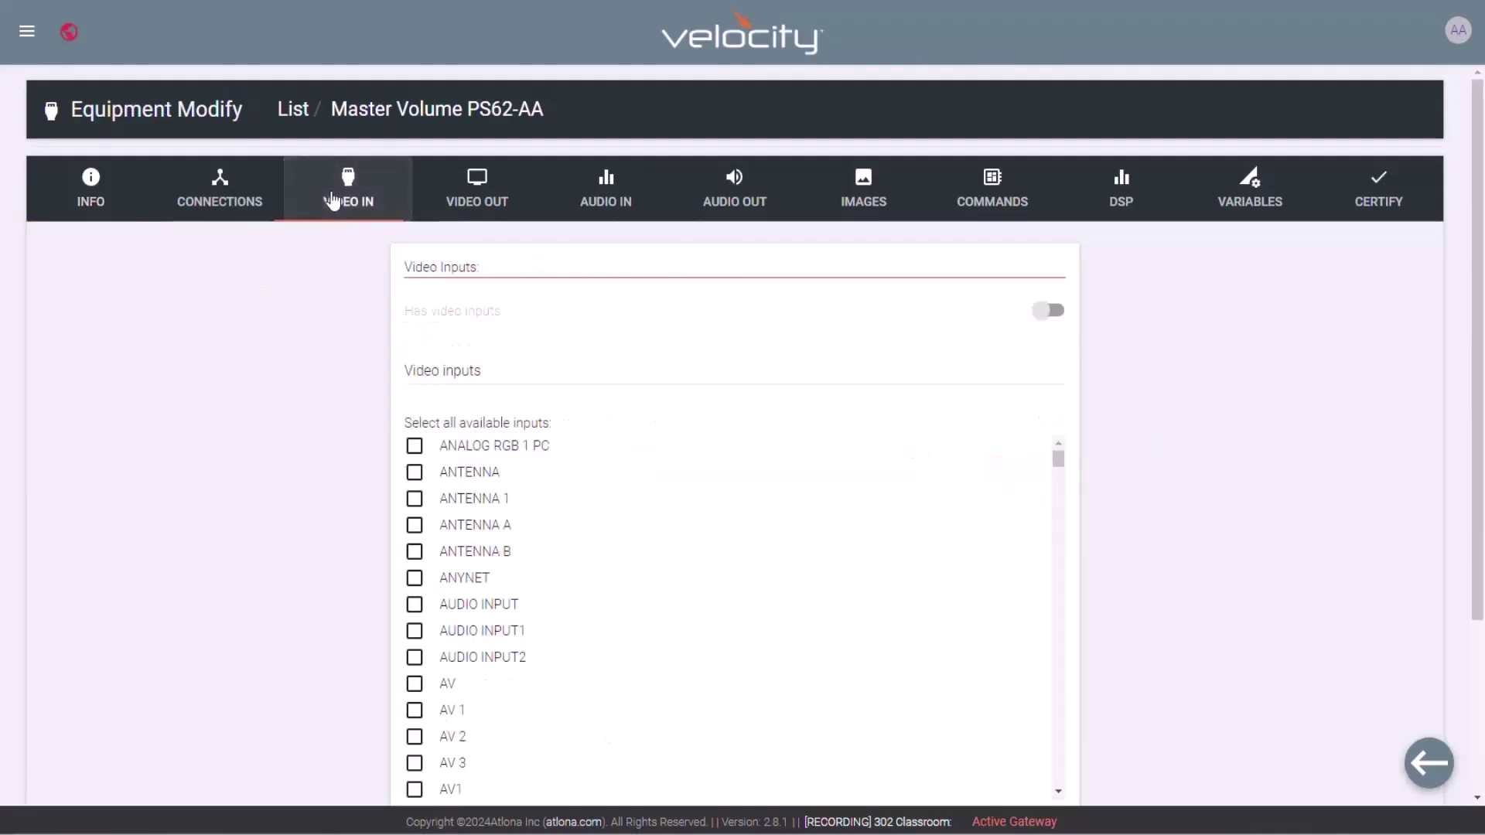
pyautogui.click(468, 189)
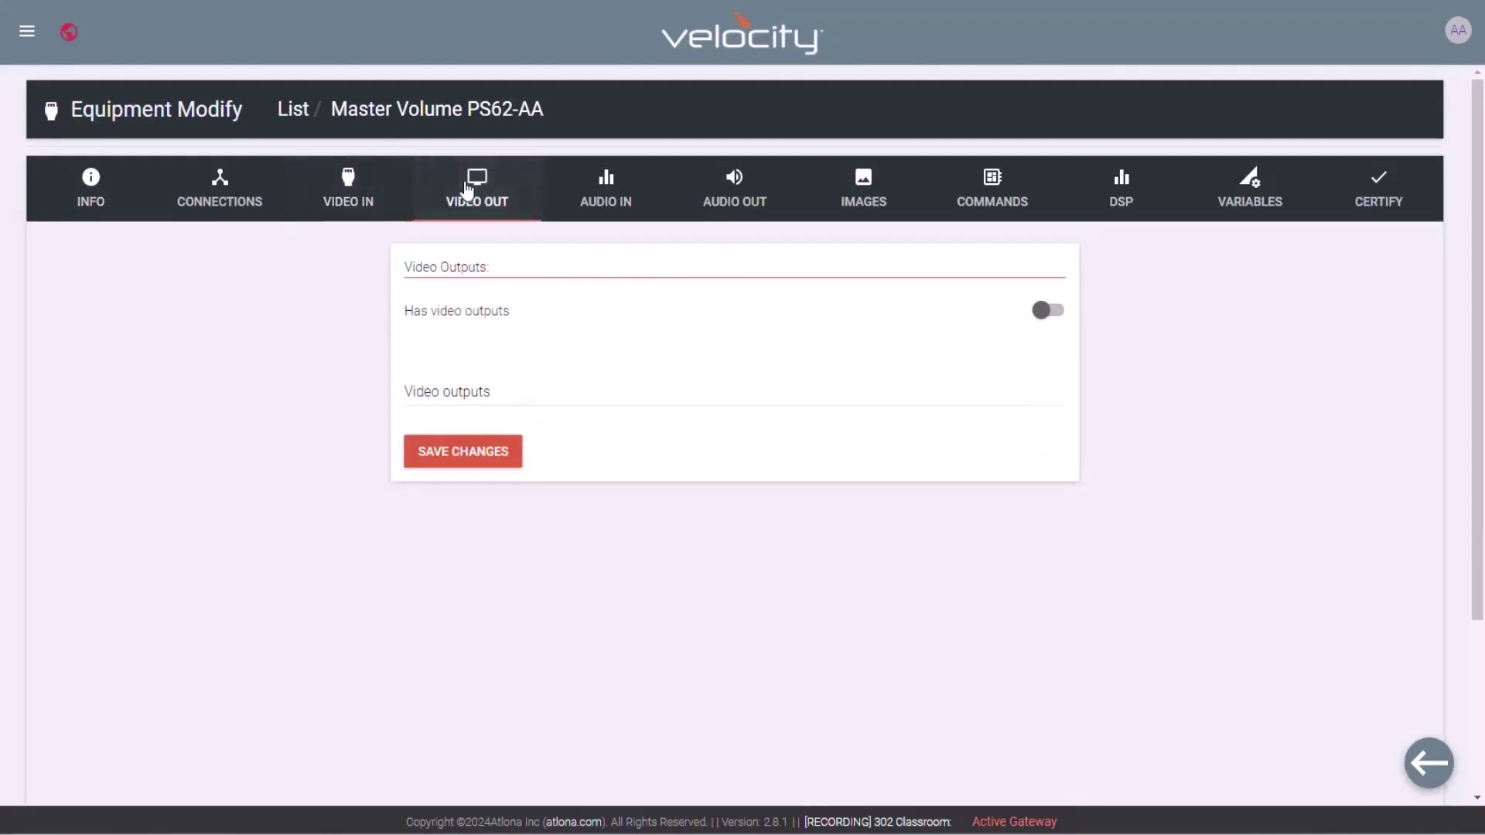
pyautogui.click(863, 195)
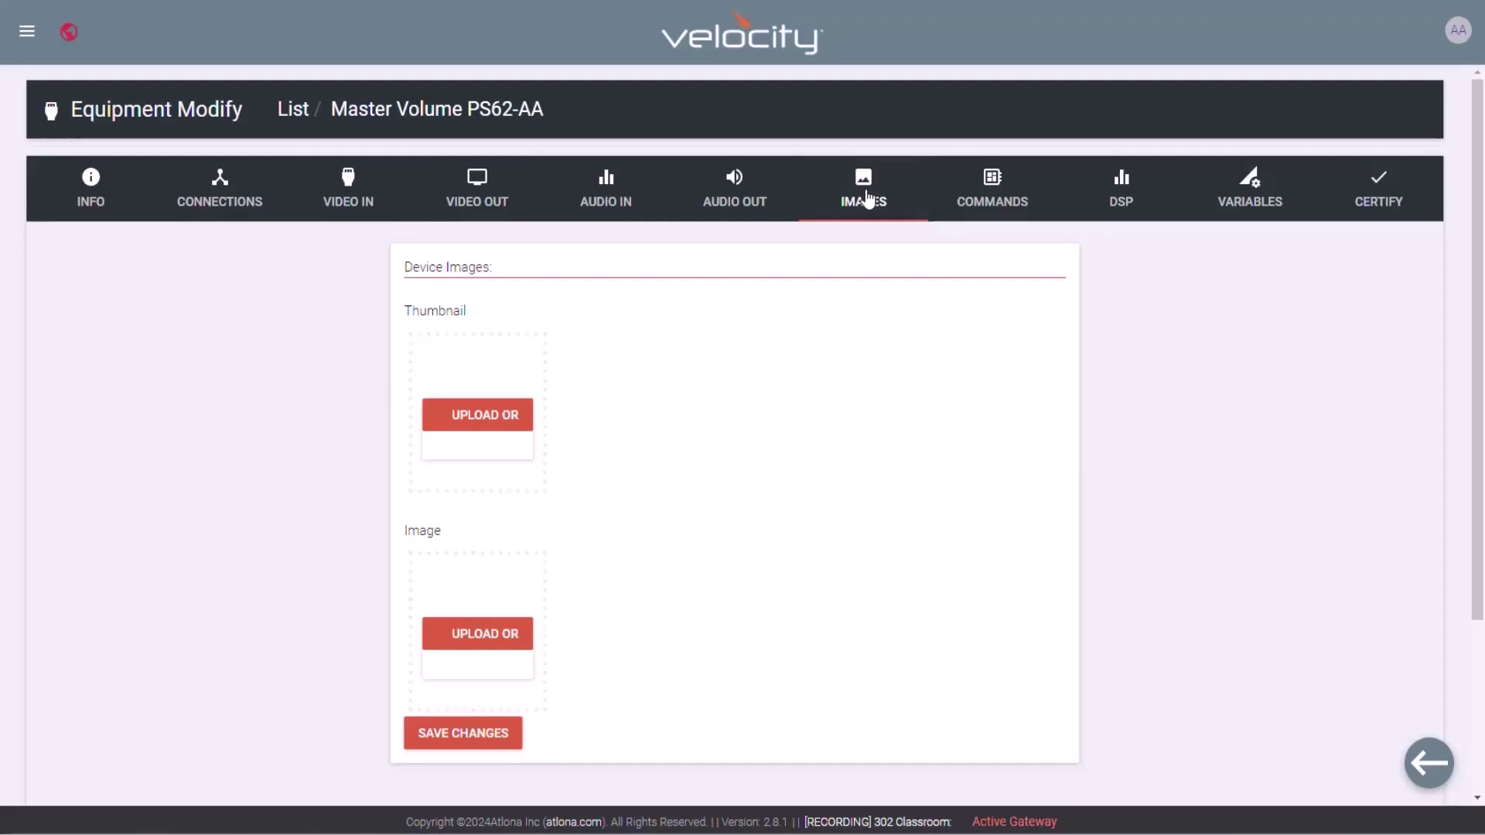
pyautogui.hotkey('alt', 'Tab')
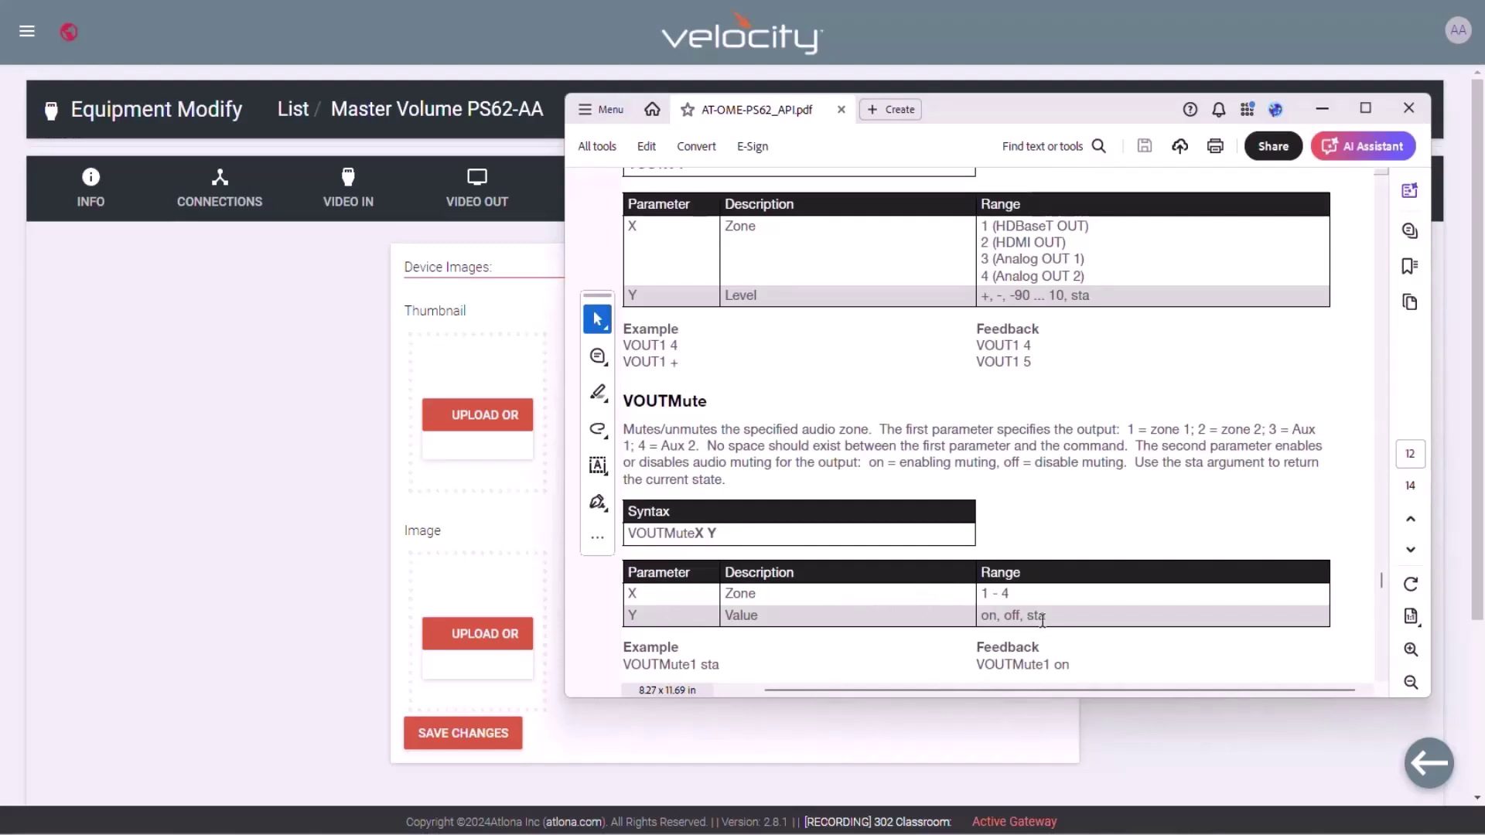
pyautogui.click(277, 457)
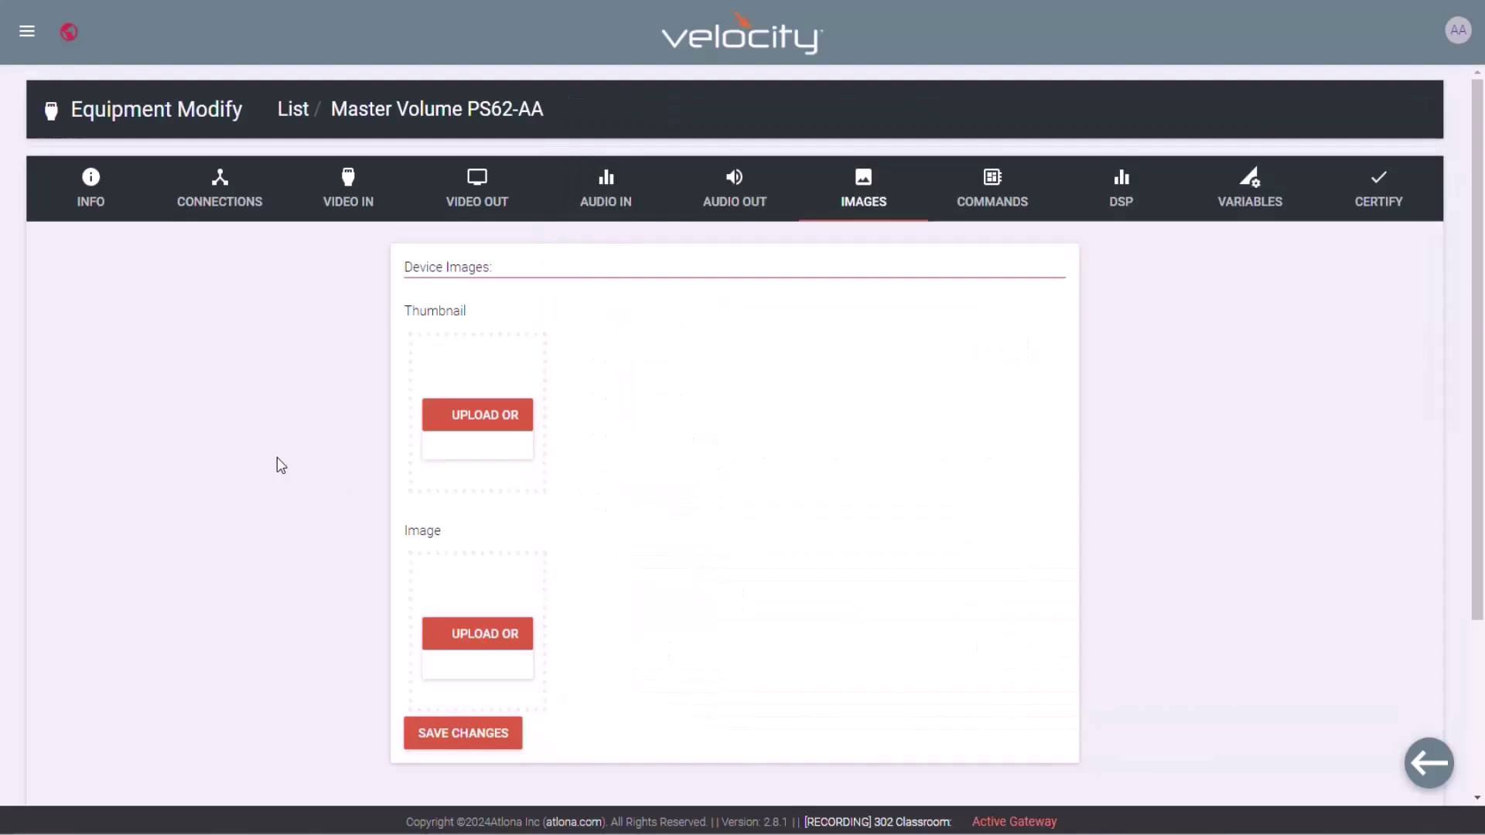
# - Delete all default commands from the Master Volume PS62-AA driver, including power, volume and mute
pyautogui.click(959, 203)
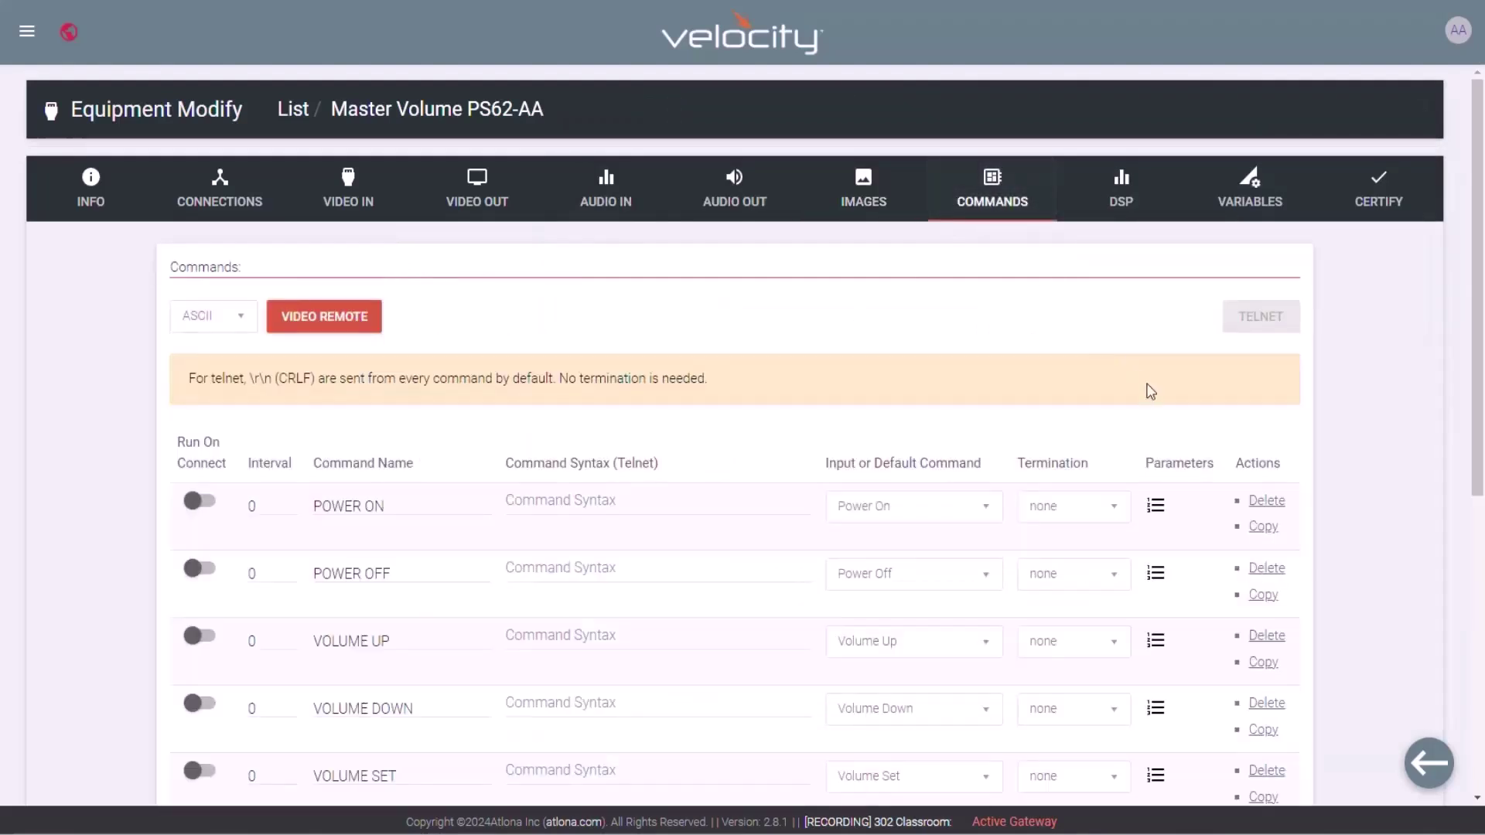
pyautogui.scroll(-2, 1151, 391)
pyautogui.click(1284, 325)
pyautogui.click(1283, 326)
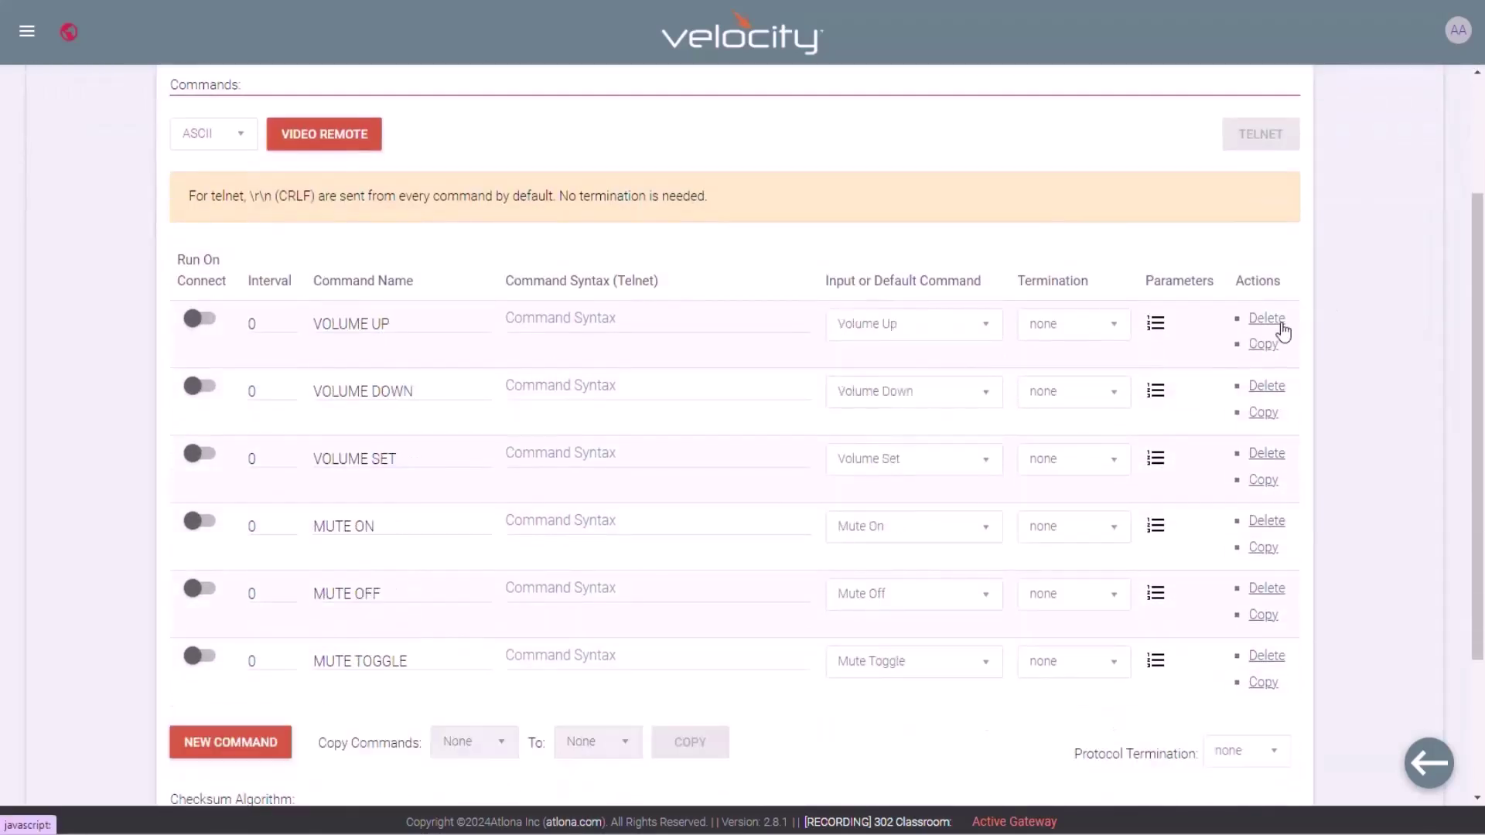
pyautogui.click(1283, 328)
pyautogui.click(1283, 328)
pyautogui.click(1283, 327)
pyautogui.click(1283, 326)
pyautogui.click(1283, 326)
pyautogui.click(1283, 326)
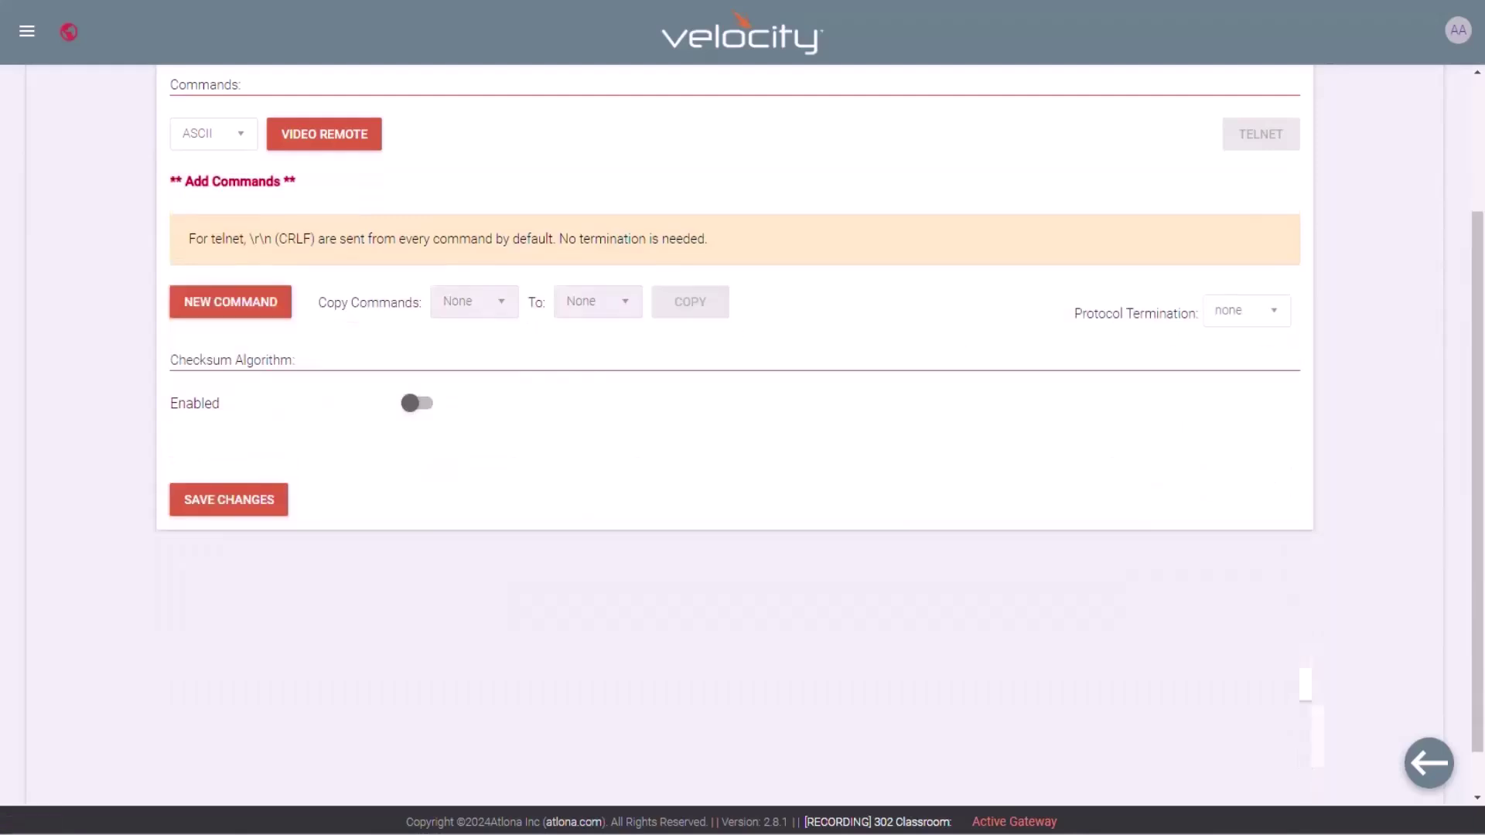
# - Add two new commands to the driver, named GAIN and MUTE
pyautogui.click(251, 310)
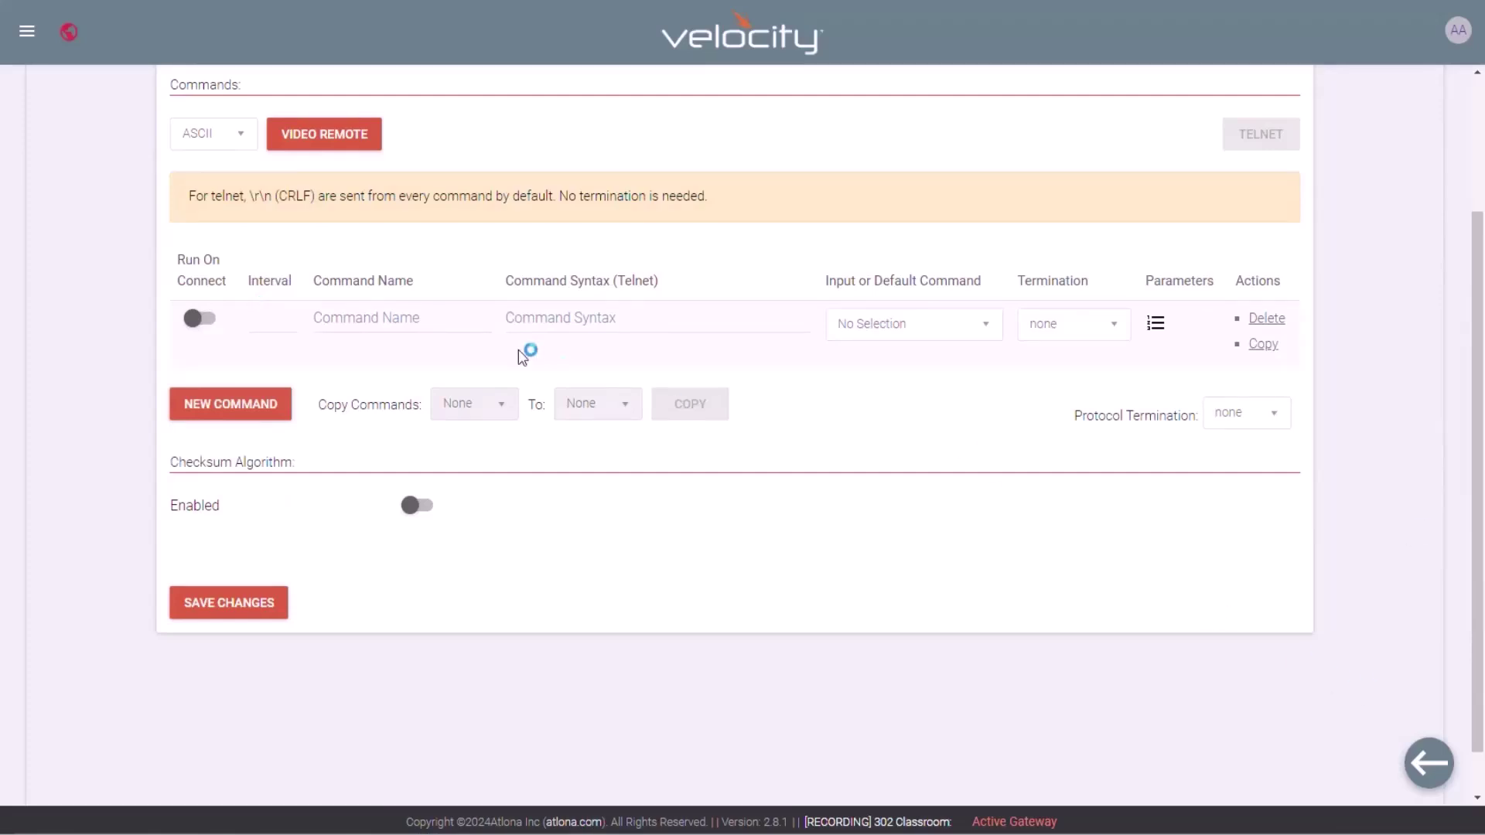
pyautogui.click(413, 318)
pyautogui.write('gal')
pyautogui.press('BackSpace')
pyautogui.press('BackSpace')
pyautogui.press('BackSpace')
pyautogui.write('GAIN')
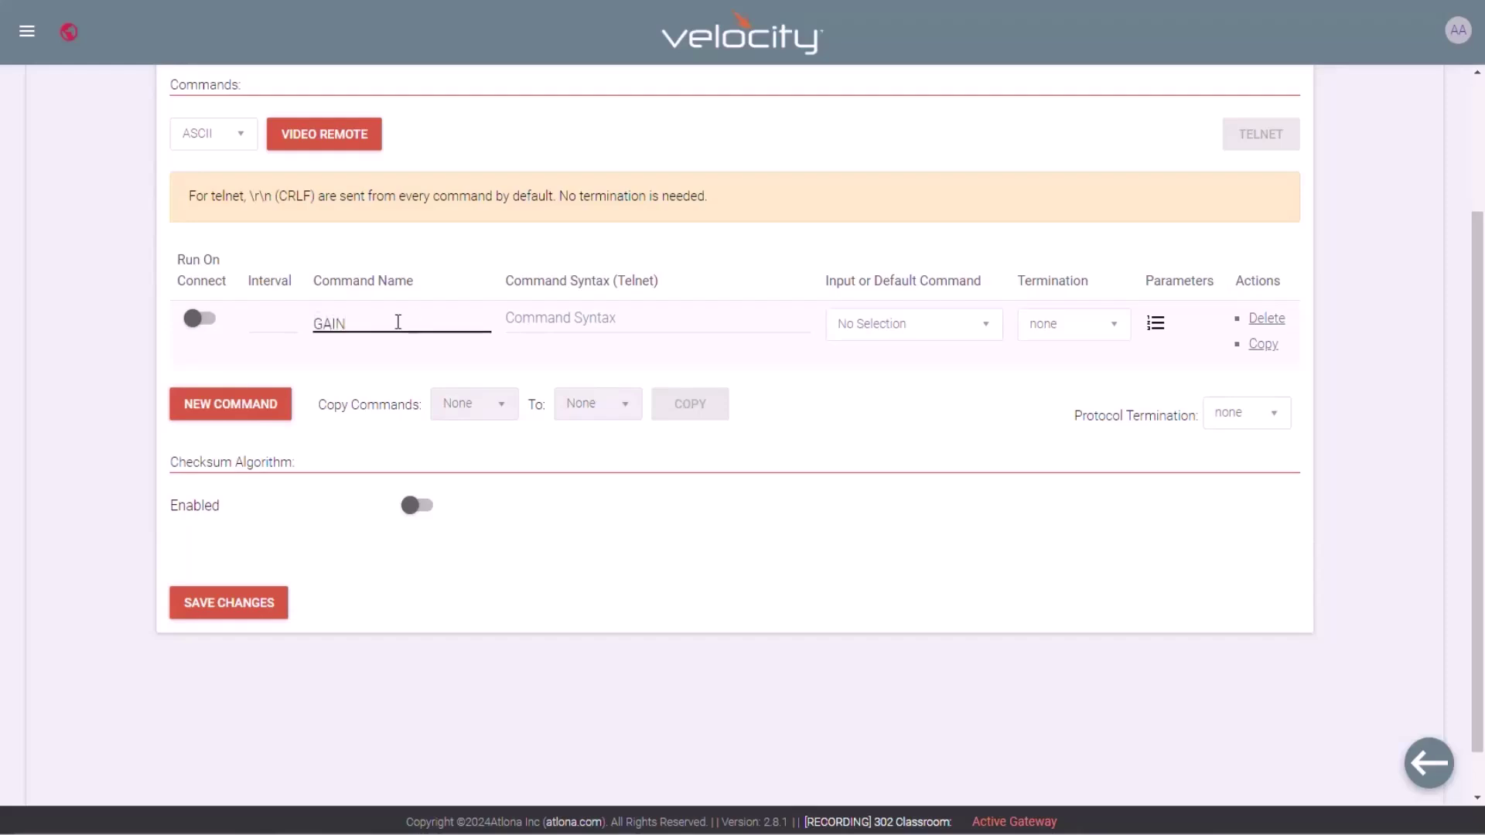
pyautogui.click(240, 403)
pyautogui.click(372, 384)
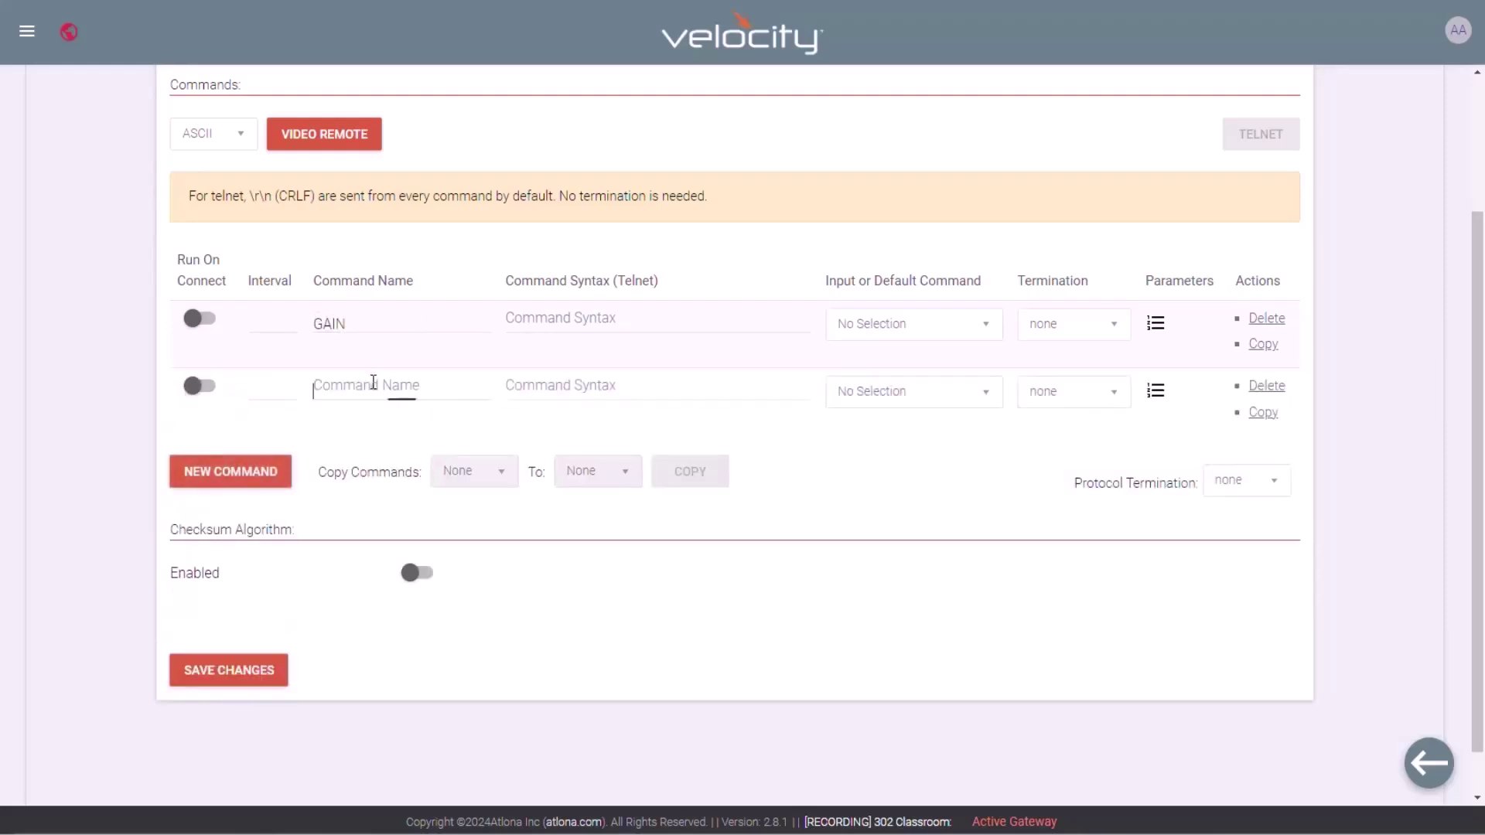
pyautogui.write('MUTE')
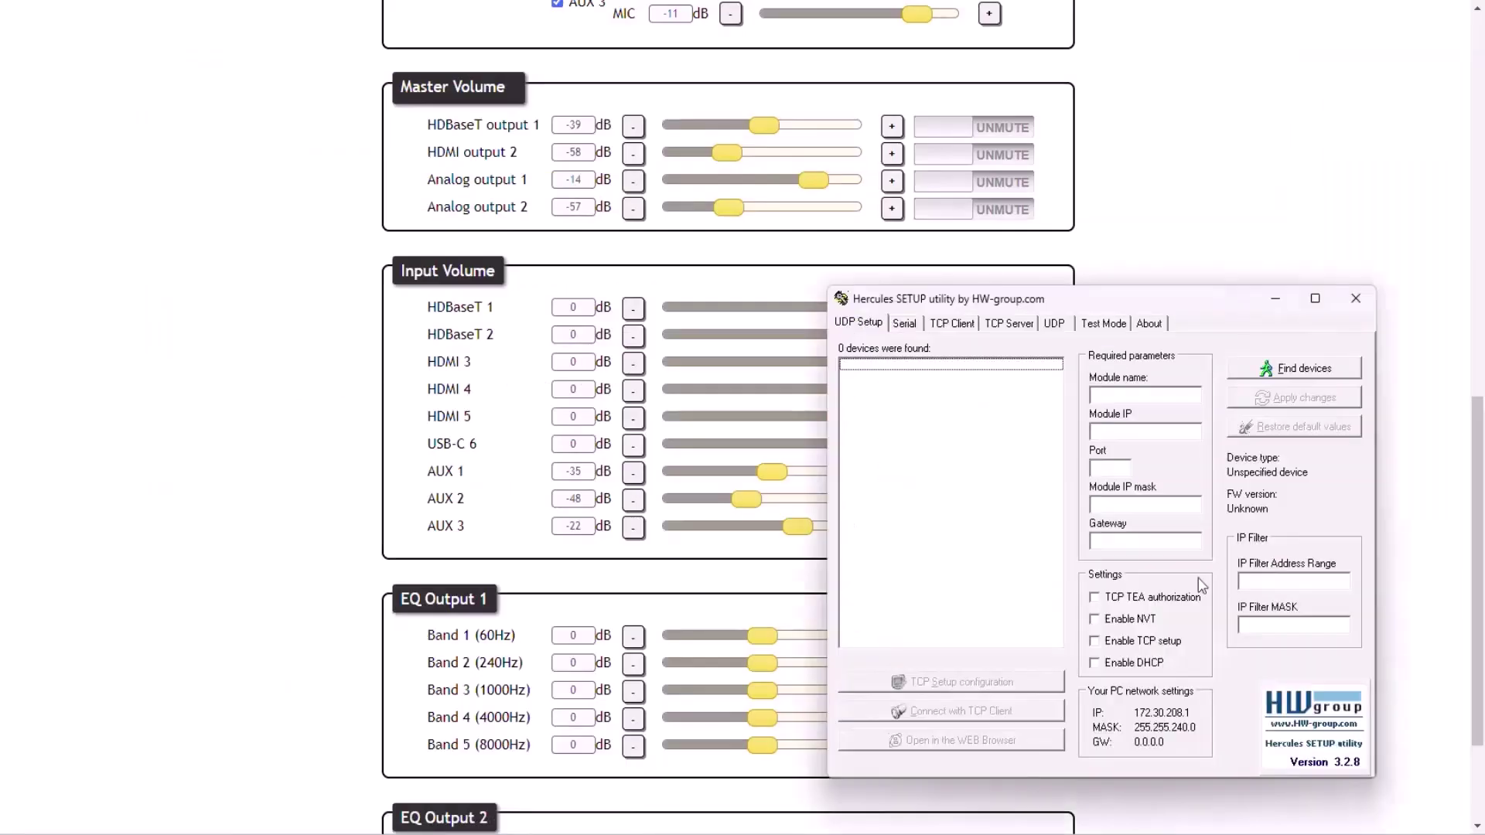
# - Connect the TCP client in Hercules to the device at 10.1.1.50 on port 23
pyautogui.click(971, 325)
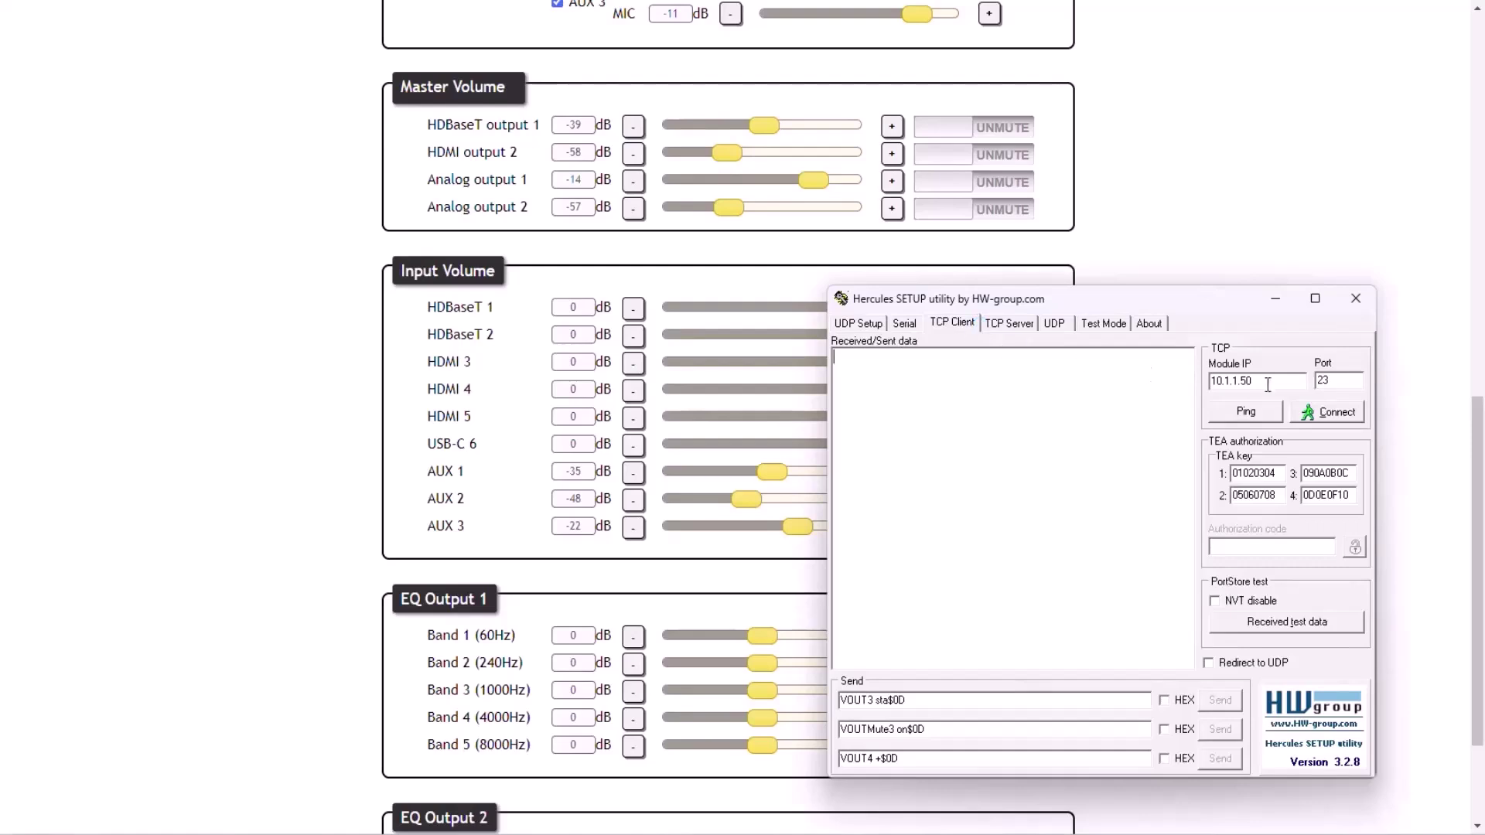
pyautogui.click(1350, 414)
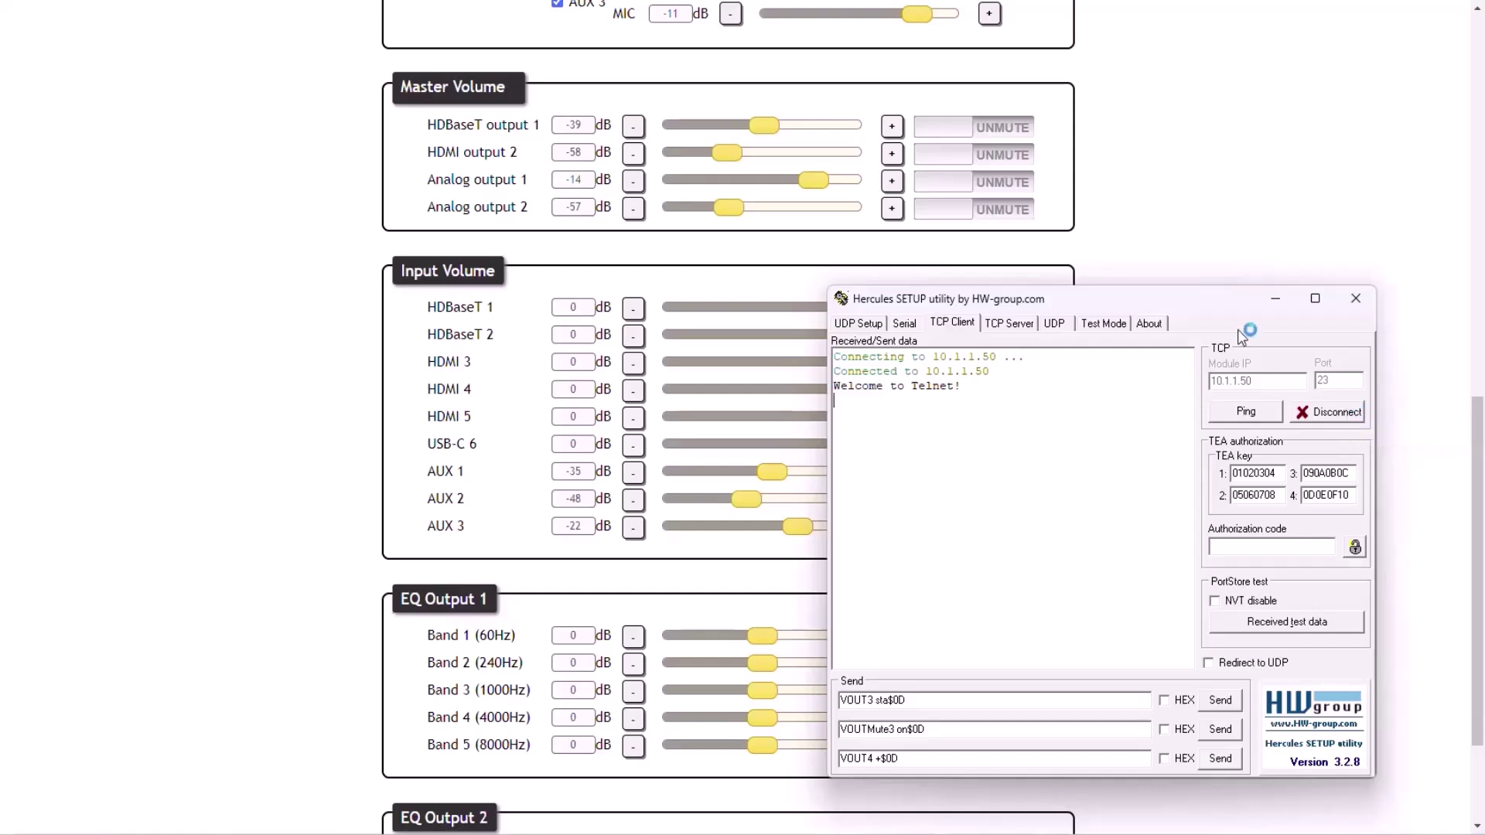
# - Set HDBaseT output 1 to -16 dB, mute and unmute it, set Analog output 1 to -30 dB, and check the feedback in Hercules
pyautogui.moveTo(773, 126); pyautogui.dragTo(822, 127)
pyautogui.click(990, 131)
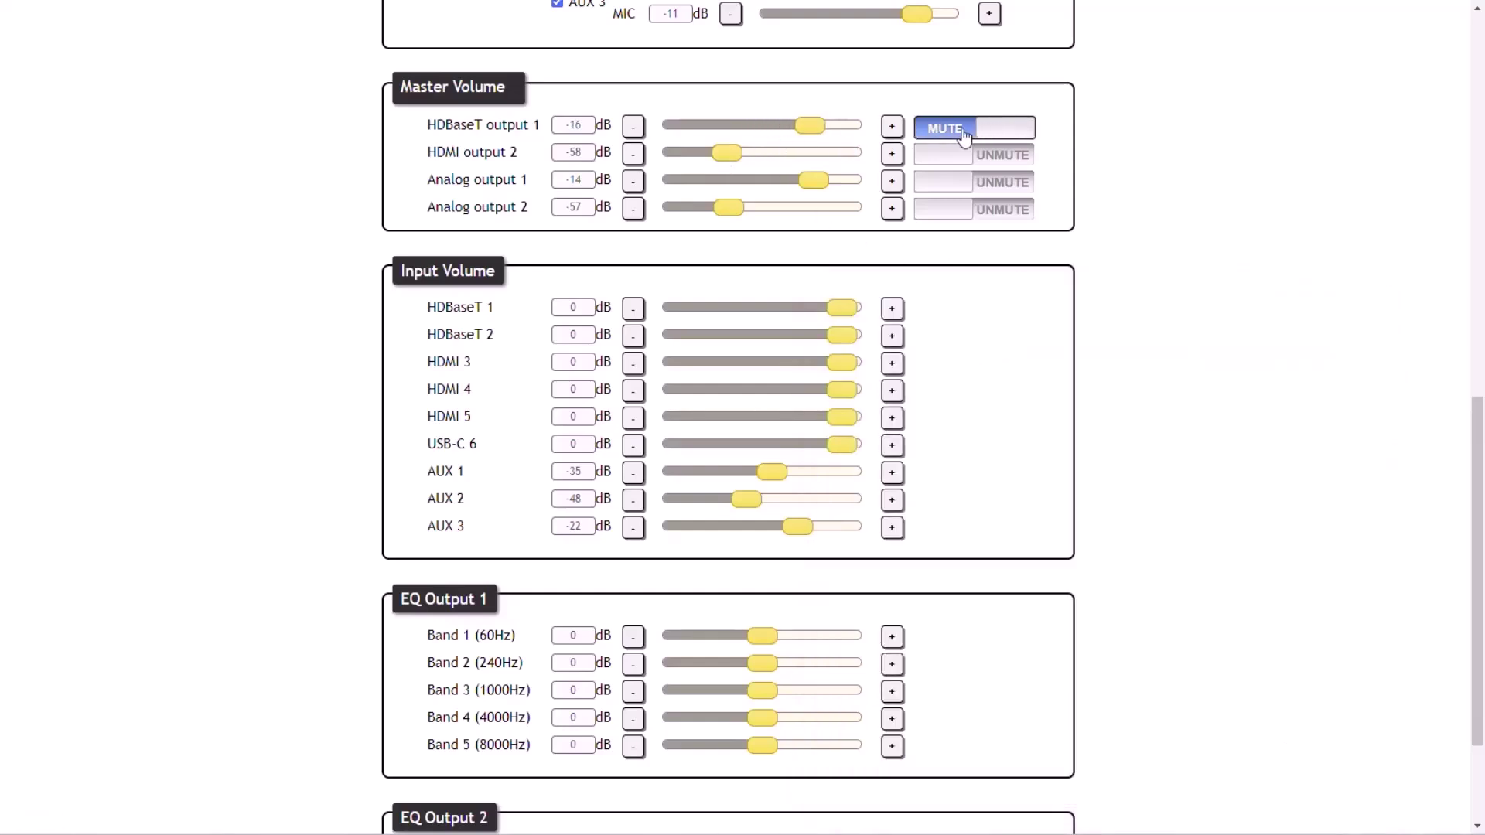
pyautogui.click(968, 138)
pyautogui.moveTo(814, 181); pyautogui.dragTo(781, 180)
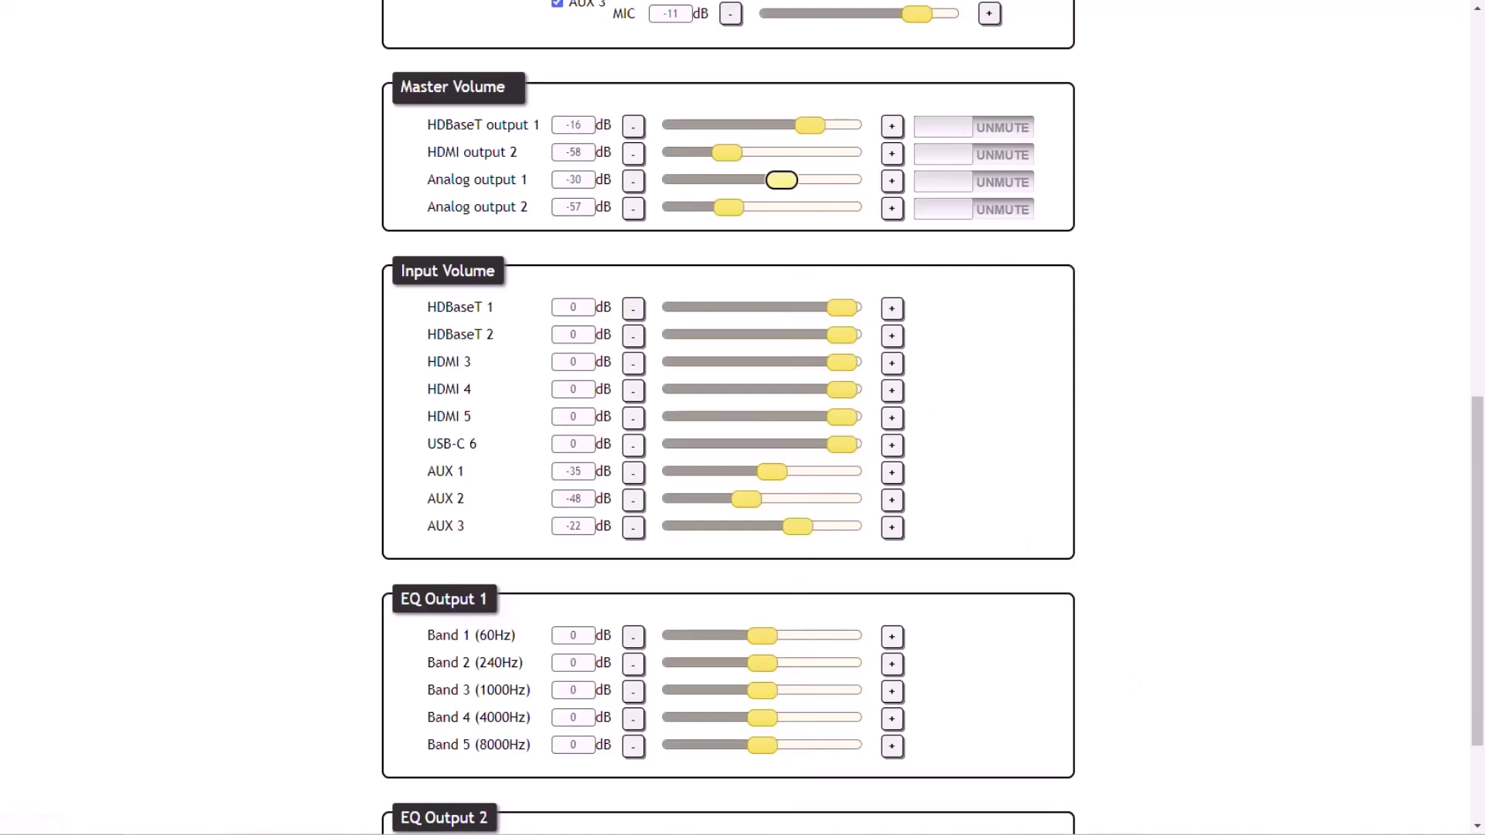
pyautogui.click(1149, 795)
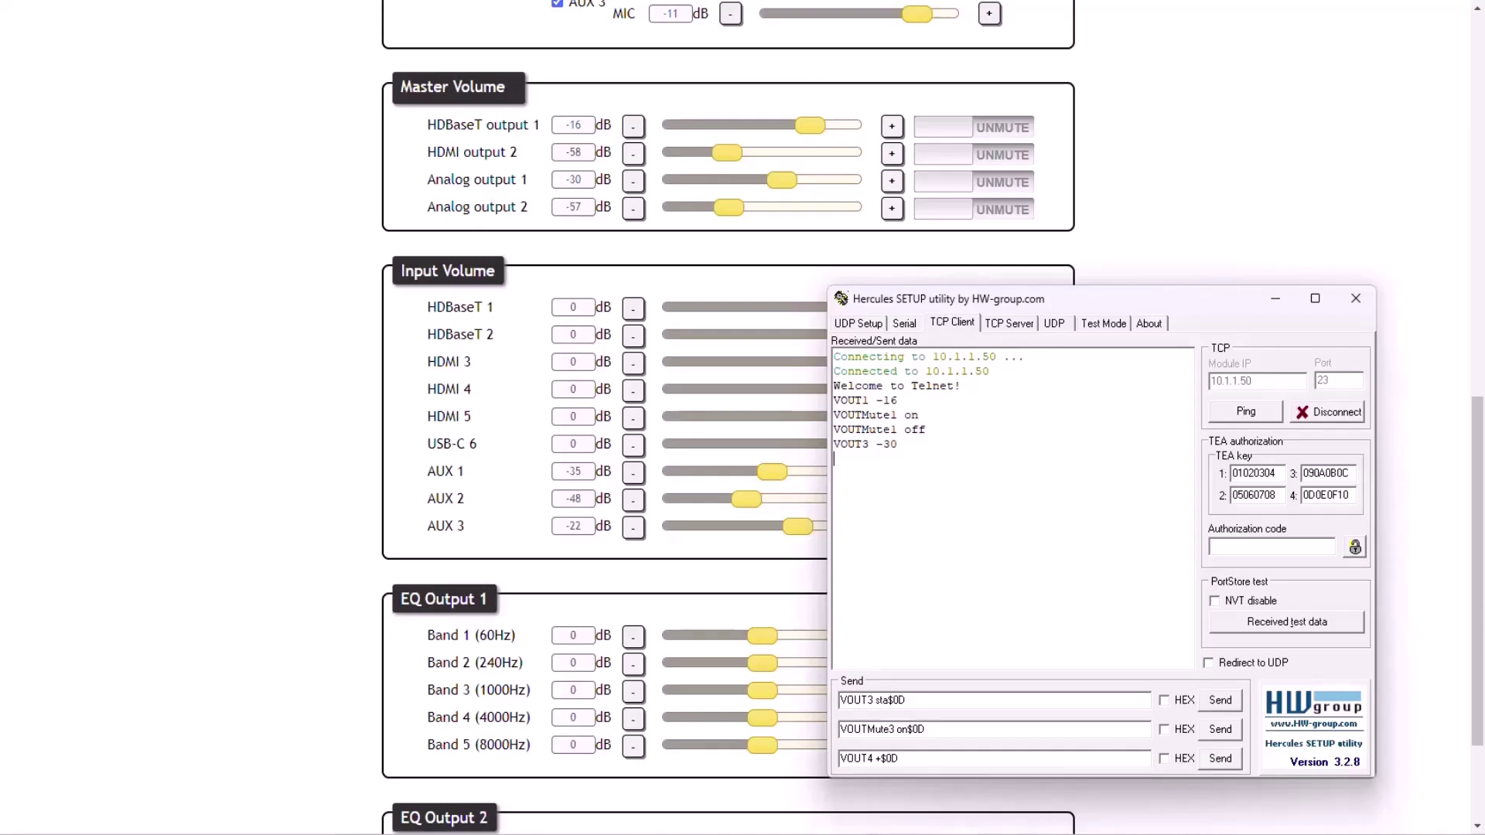
# - Switch back to Velocity and set the GAIN command's syntax to VOUT%c %v
pyautogui.click(495, 1)
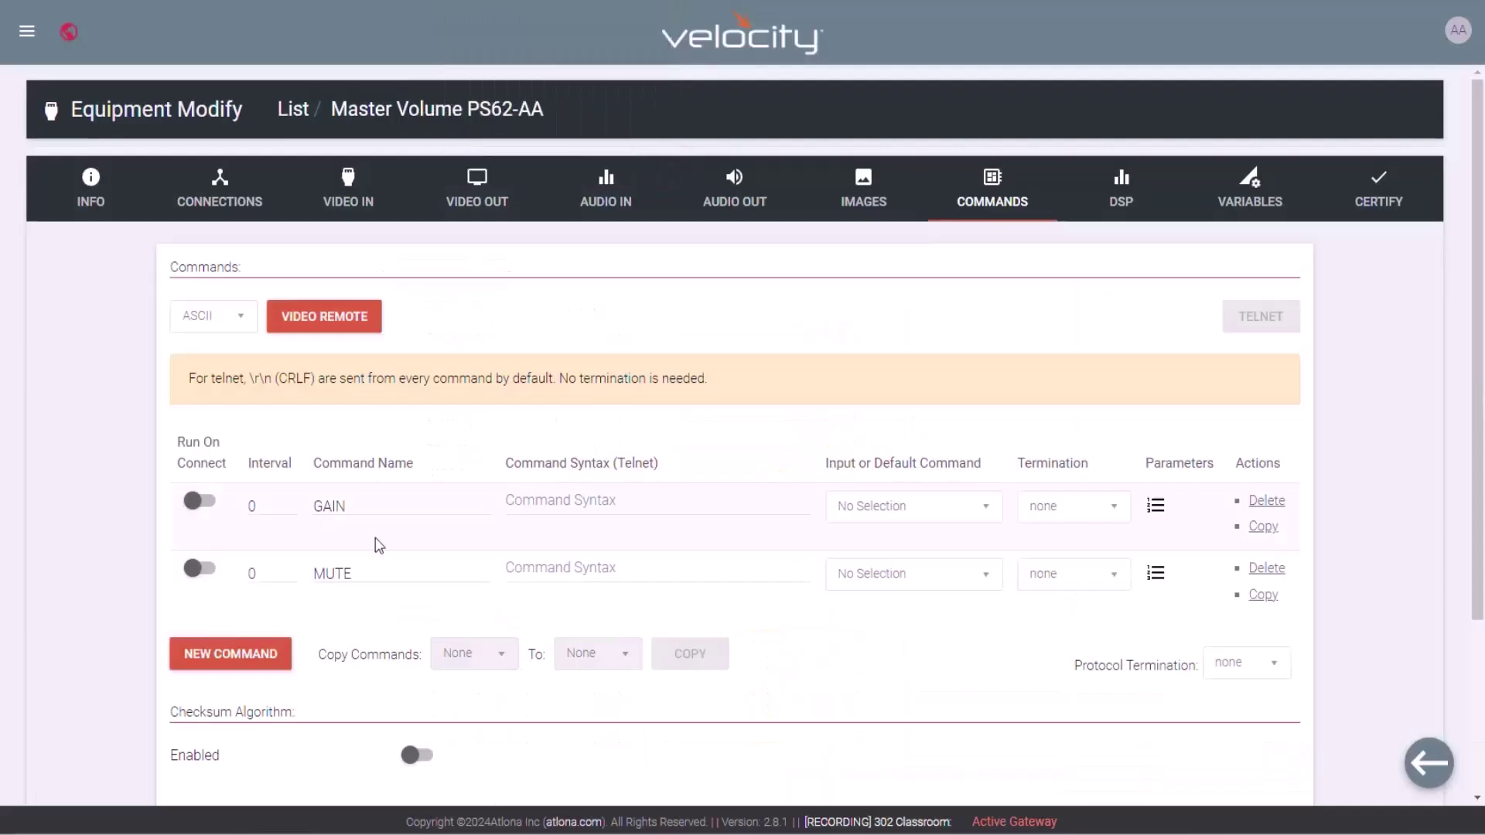
pyautogui.click(575, 505)
pyautogui.write('VOUT')
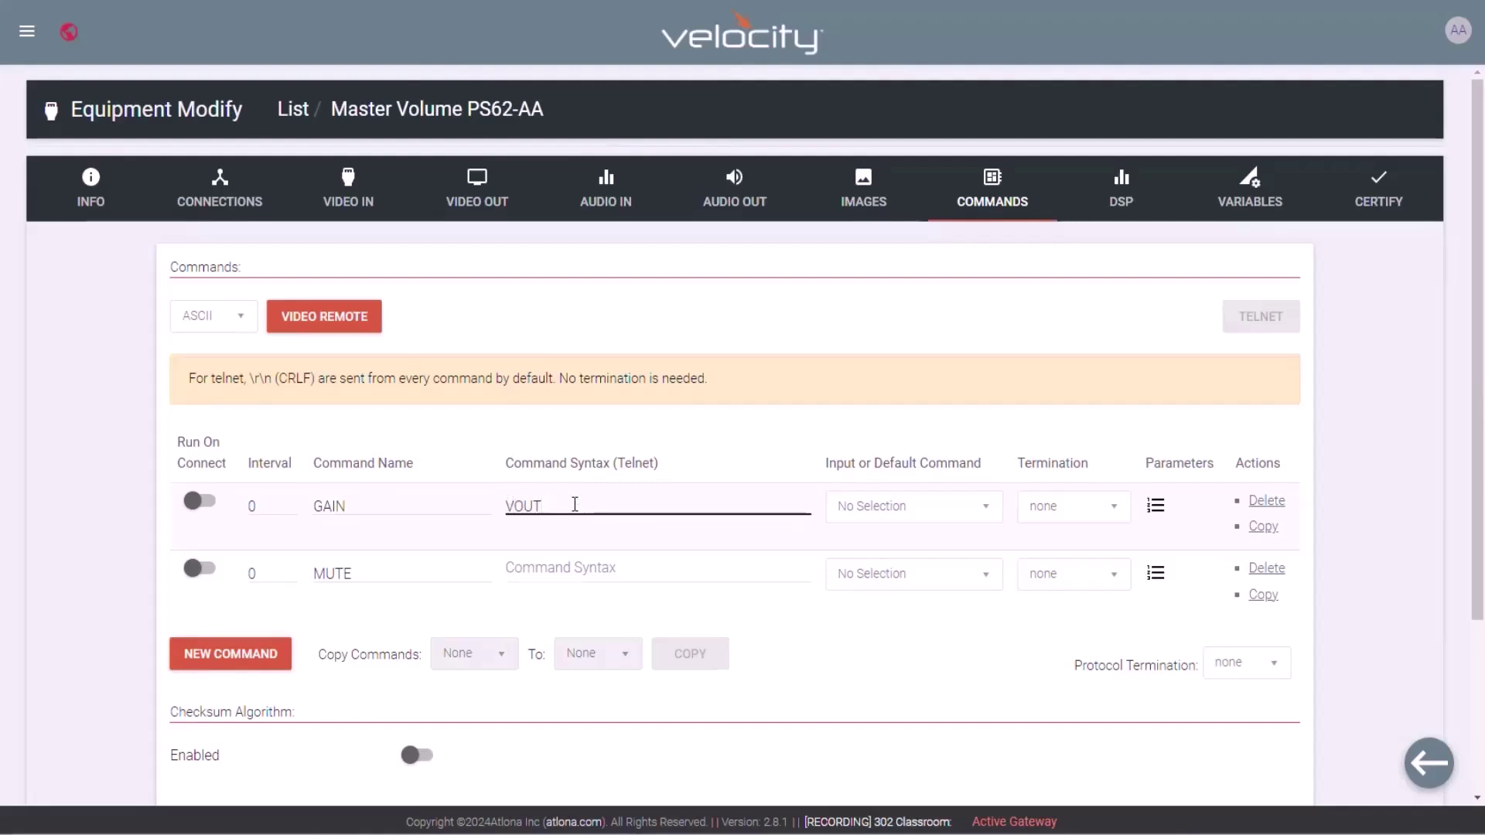
pyautogui.write('%C')
pyautogui.press('BackSpace')
pyautogui.write('c')
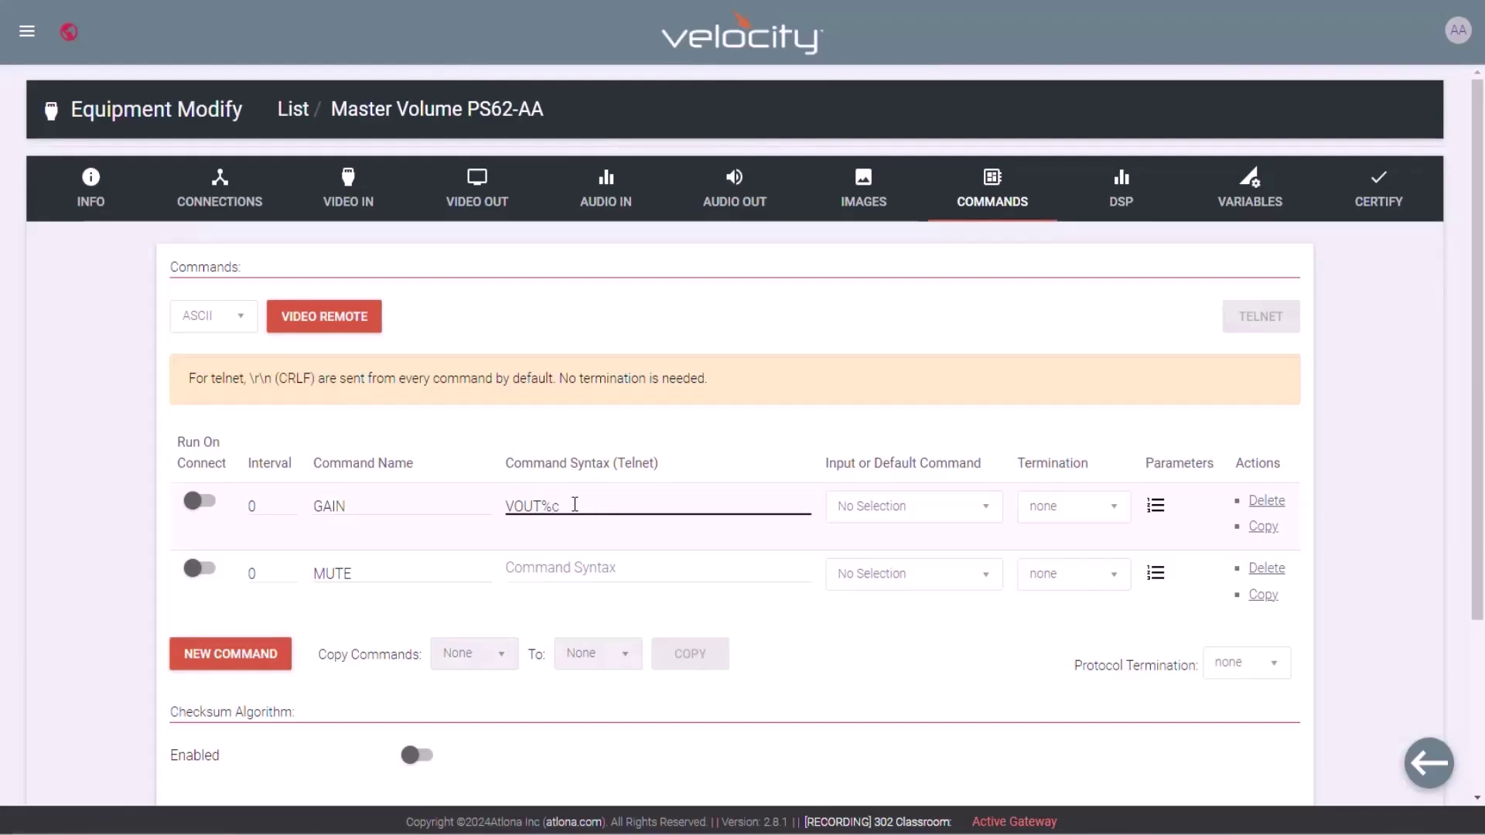
pyautogui.write(' %v')
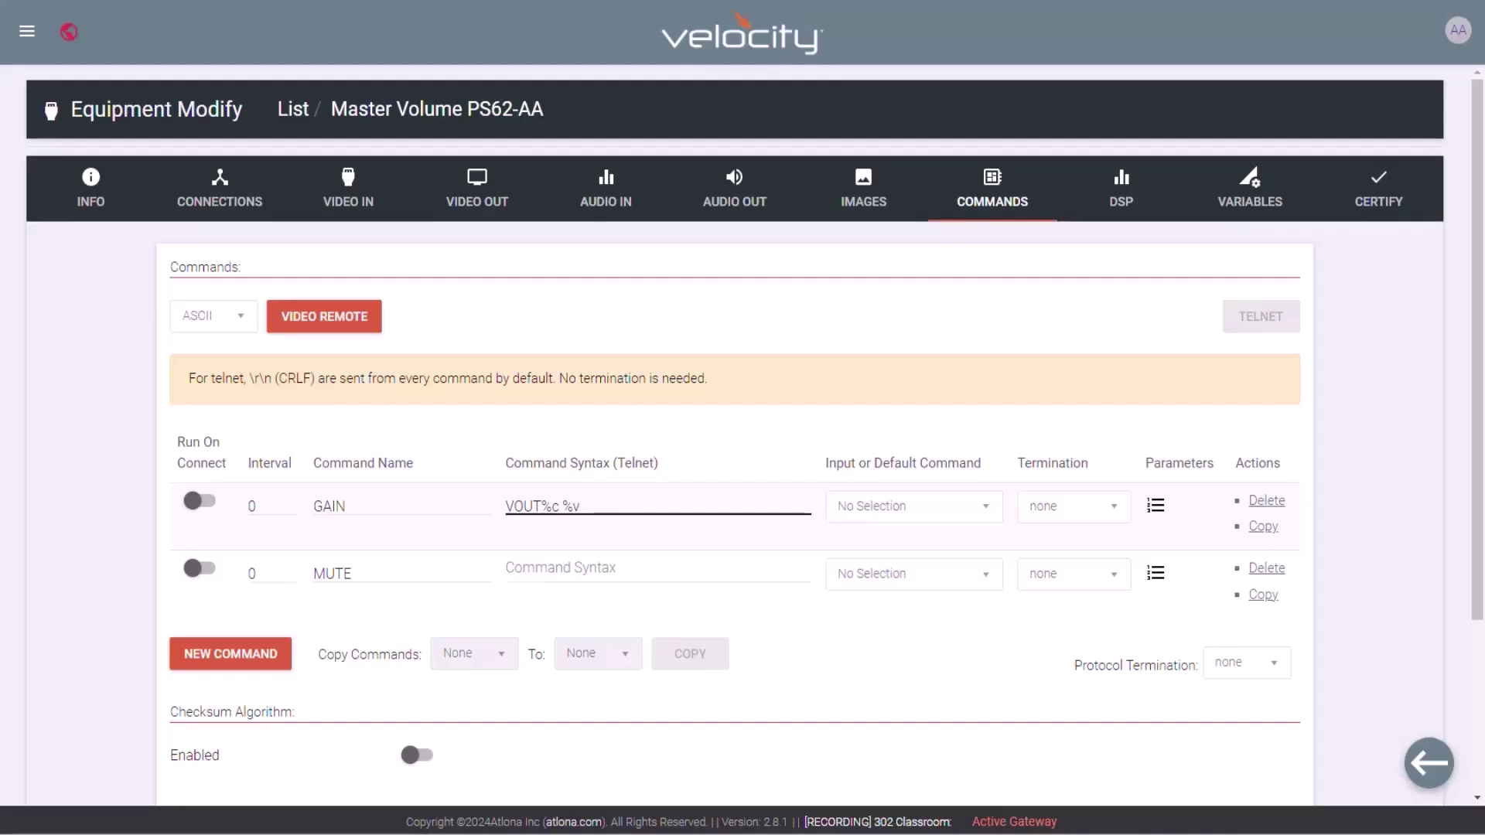
# - Copy VOUTMute from the feedback in Hercules and set the MUTE command's syntax in Velocity to VOUTMute%c %v
pyautogui.hotkey('alt', 'Tab')
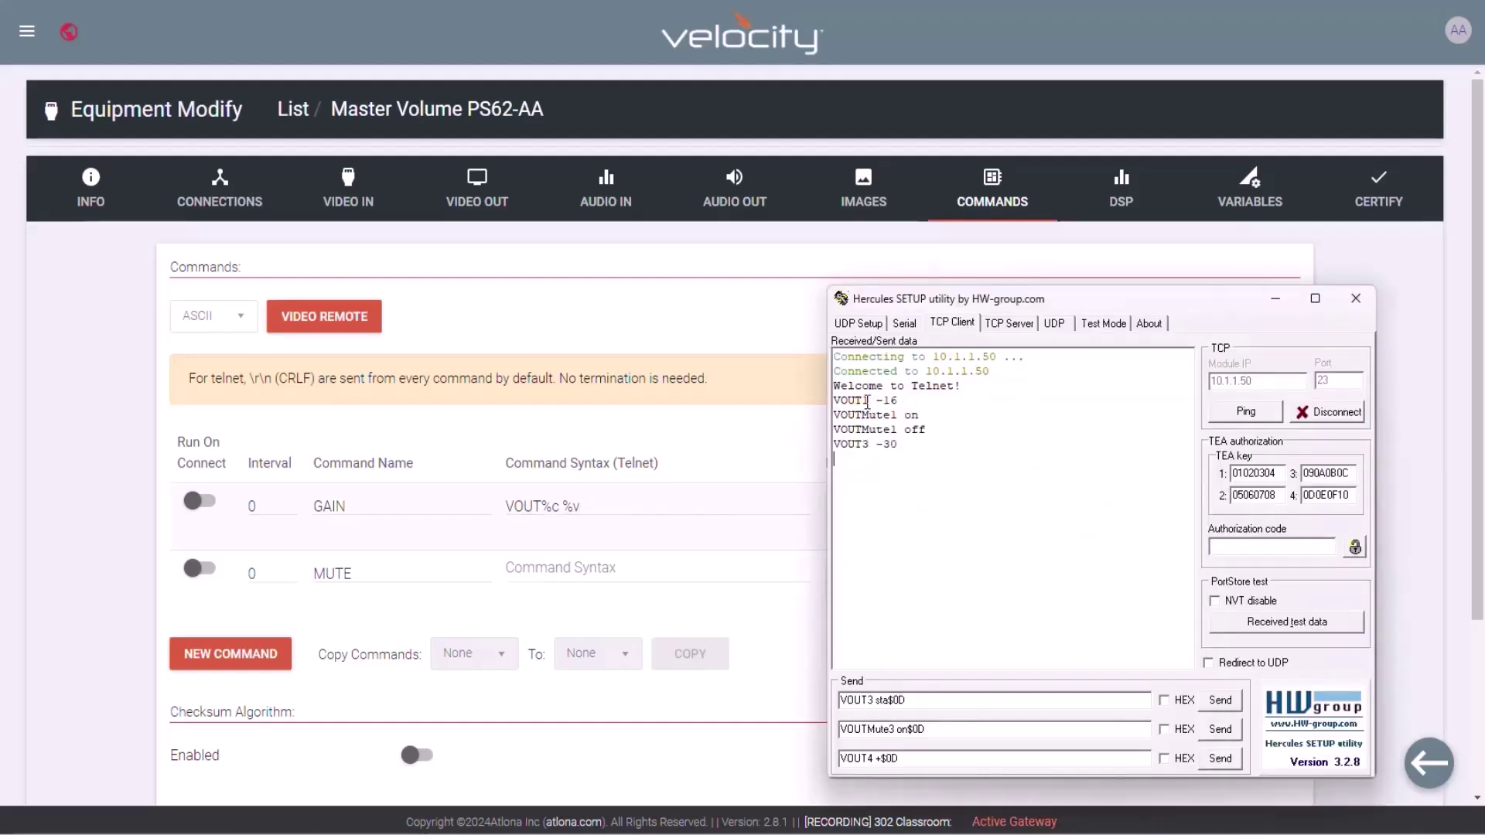
pyautogui.press('ctrl')
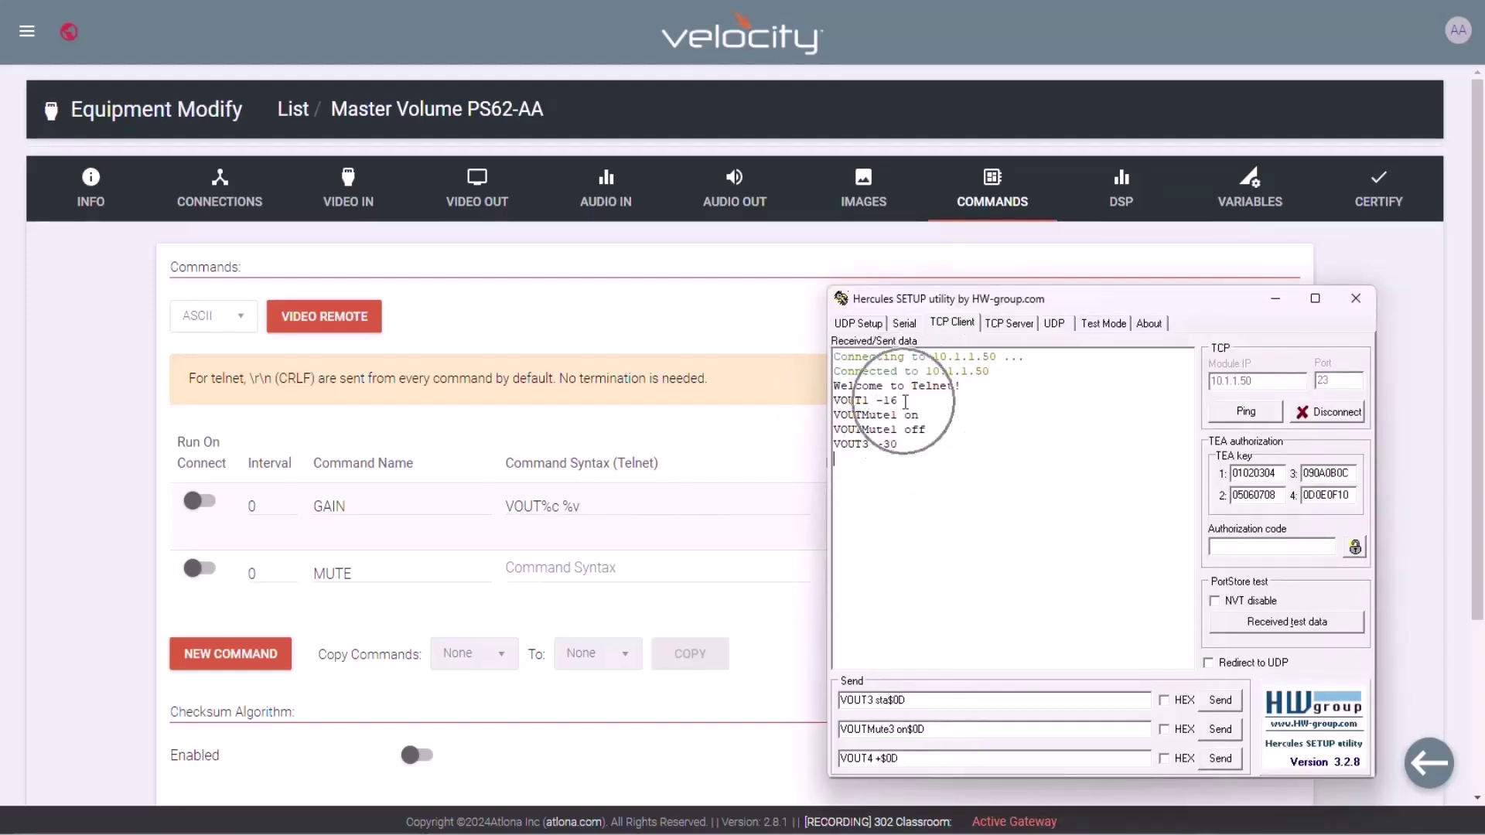
pyautogui.moveTo(890, 419); pyautogui.dragTo(828, 415)
pyautogui.hotkey('ctrl', 'c')
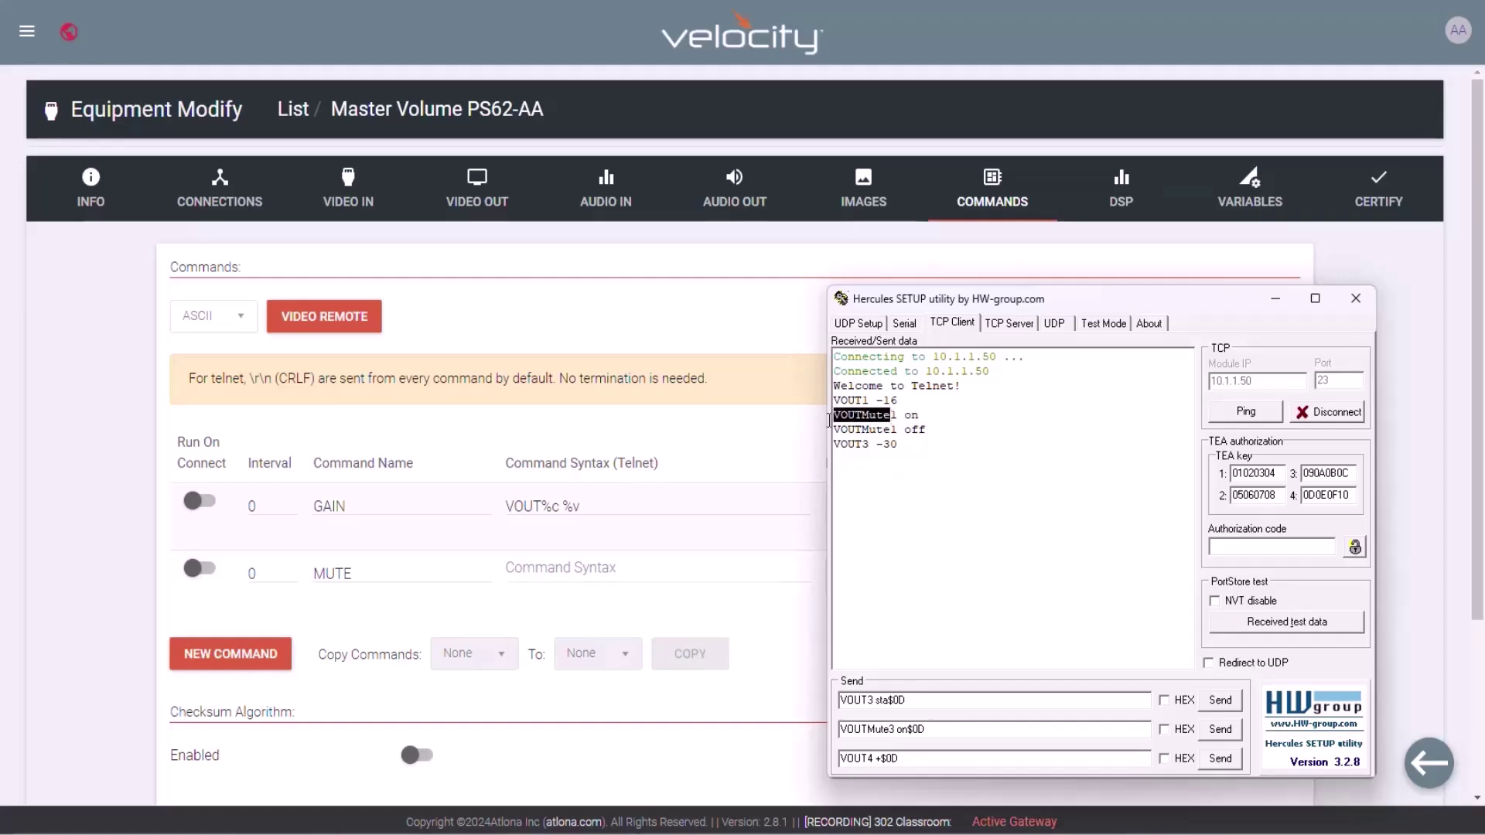
pyautogui.click(645, 567)
pyautogui.hotkey('ctrl', 'v')
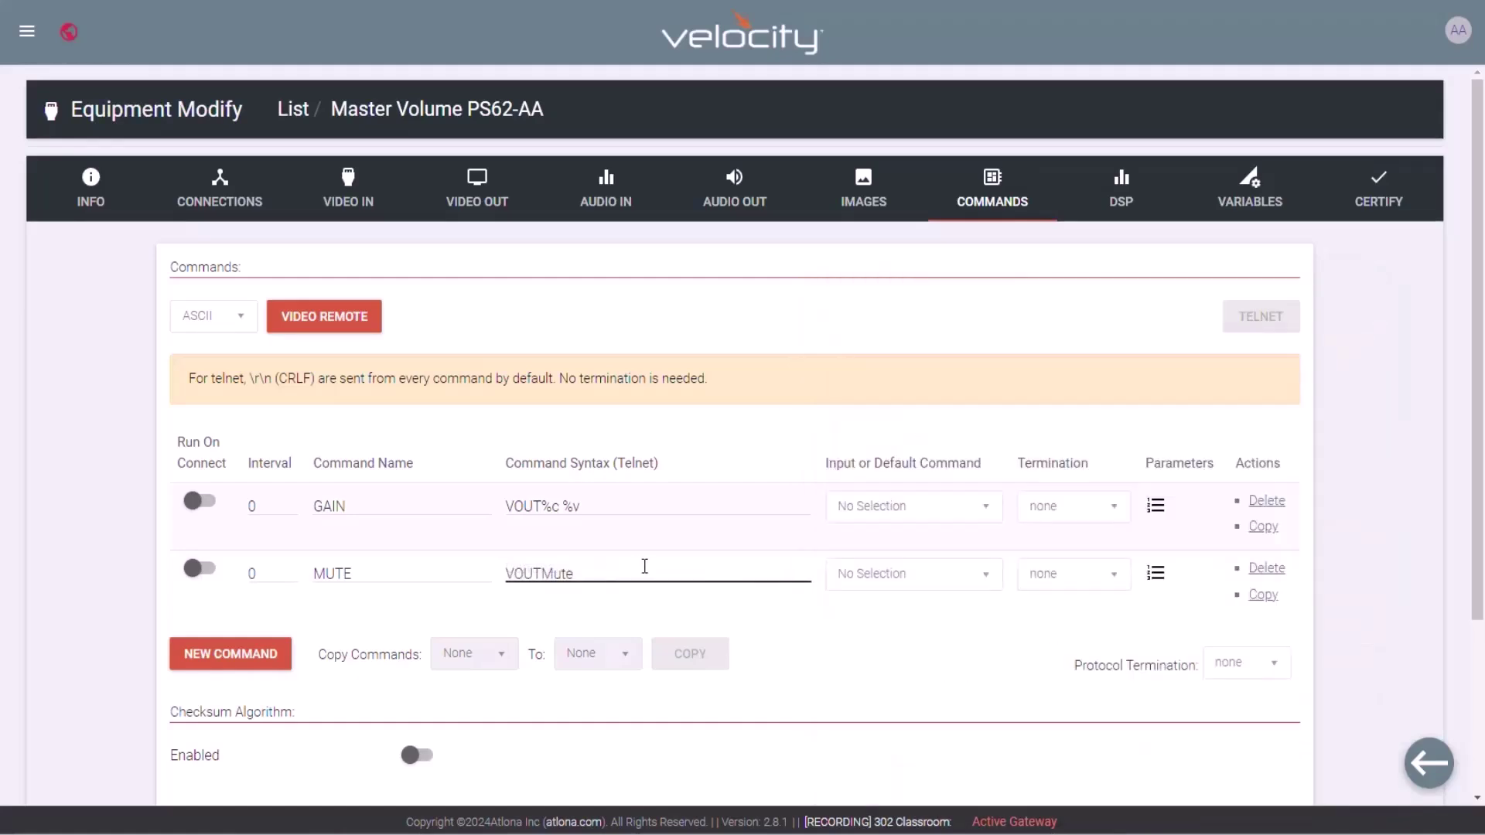
pyautogui.write('%')
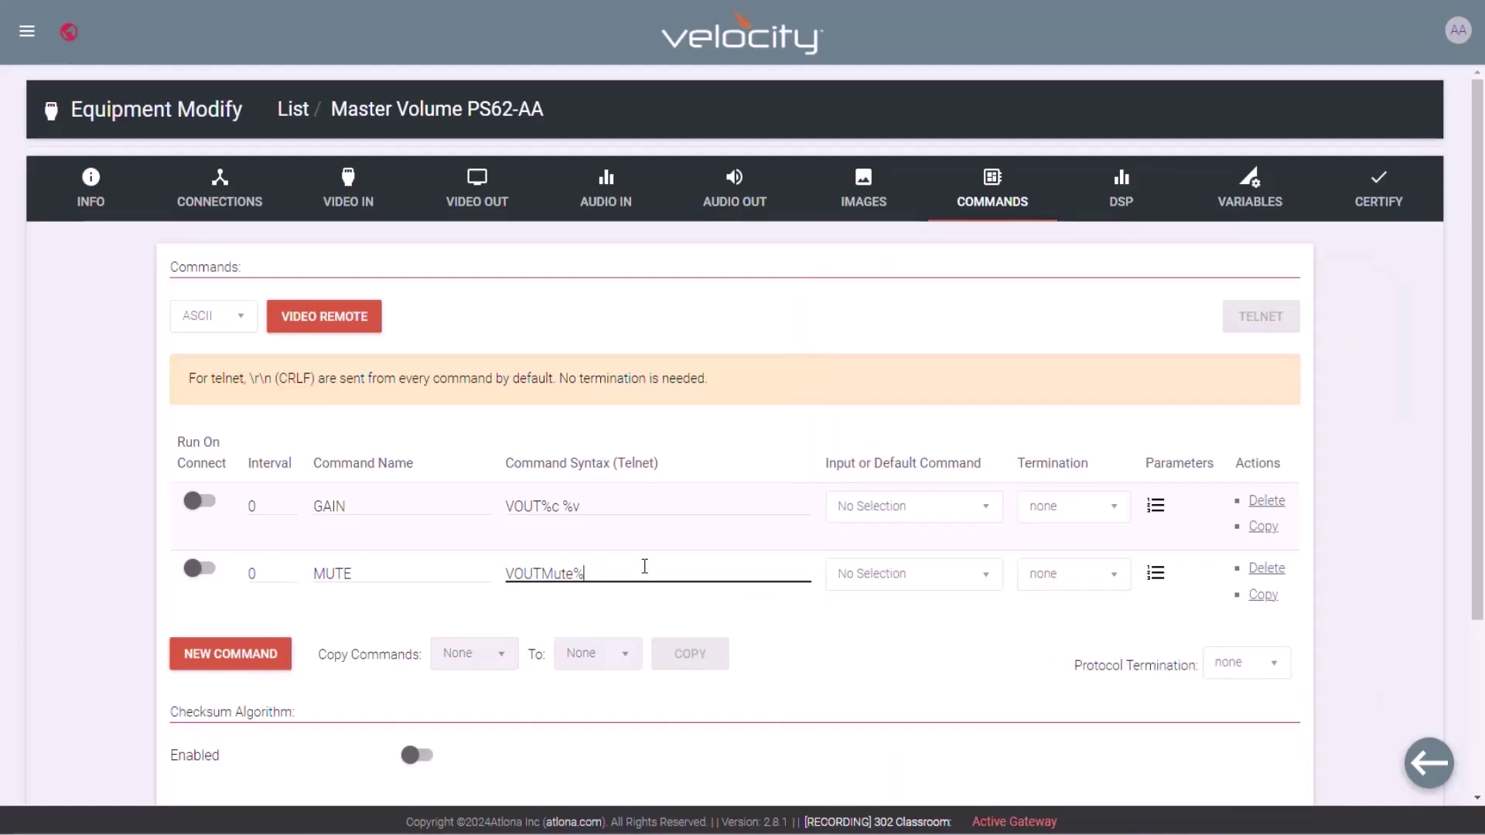
pyautogui.write('c %v')
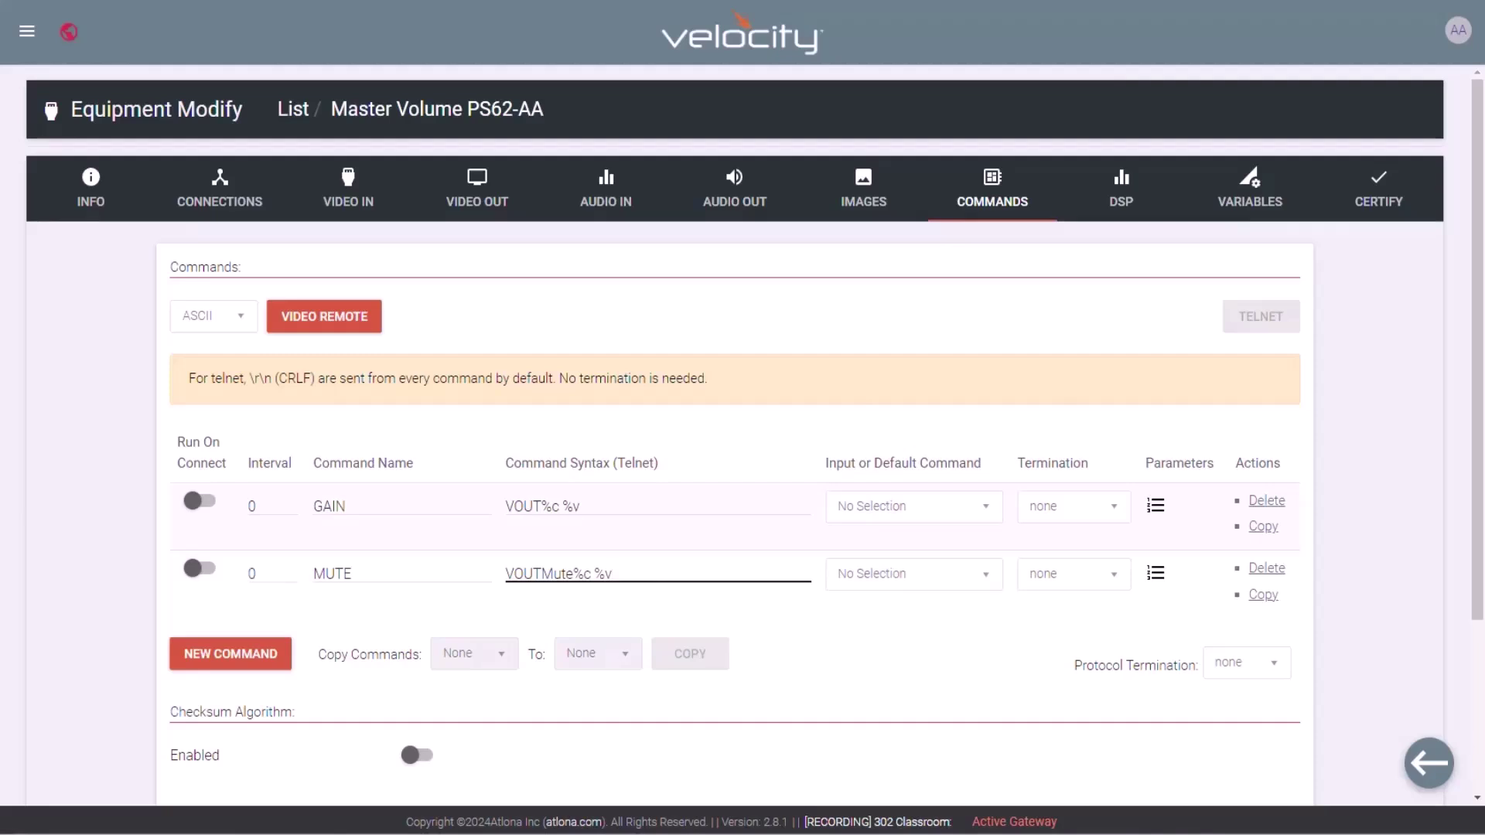
# - Add a new DSP control and assign the MUTE command and channel number 1 to its mute row
pyautogui.click(1115, 206)
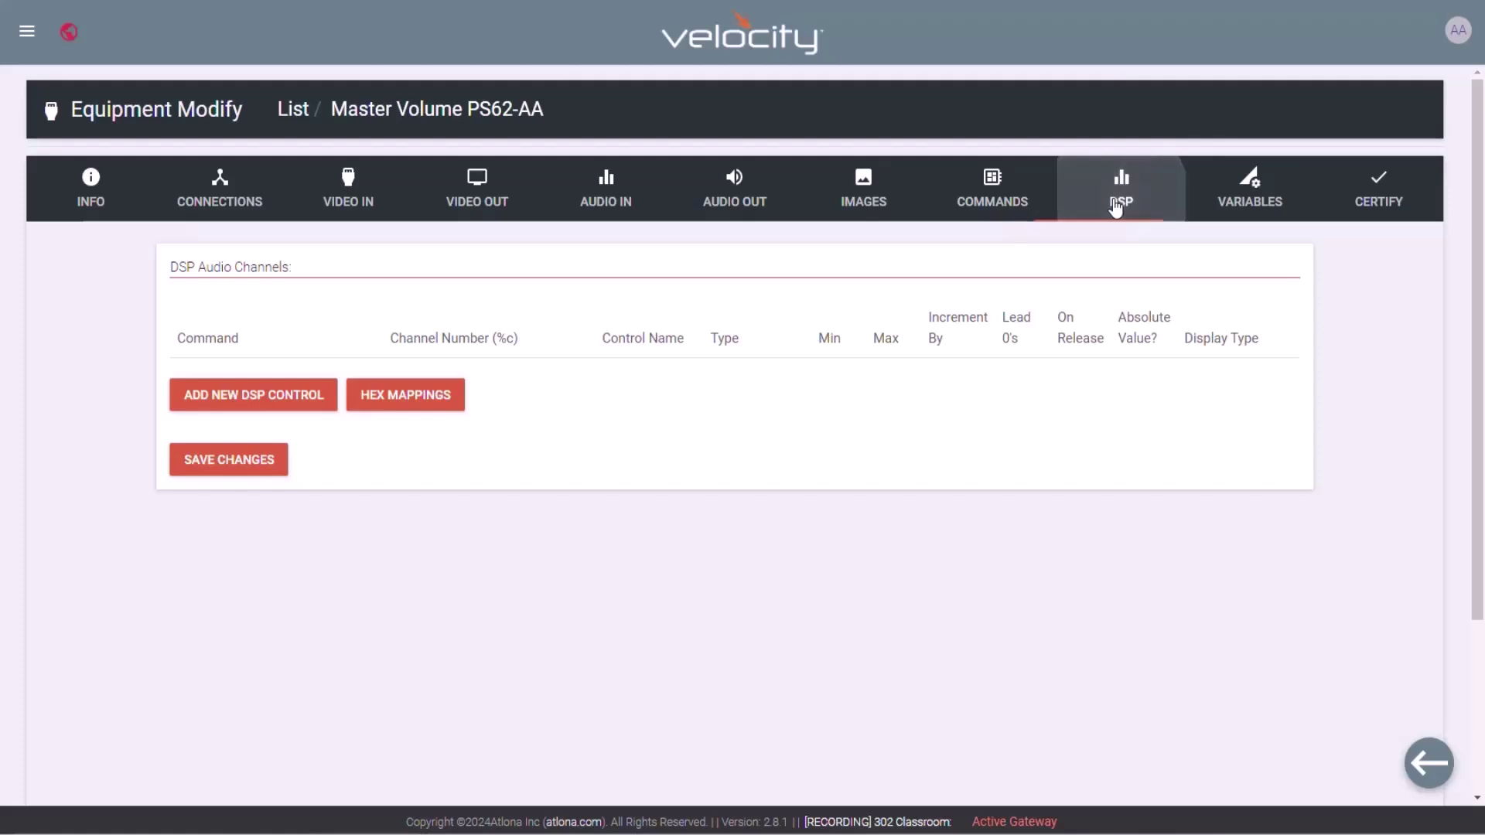
pyautogui.click(270, 393)
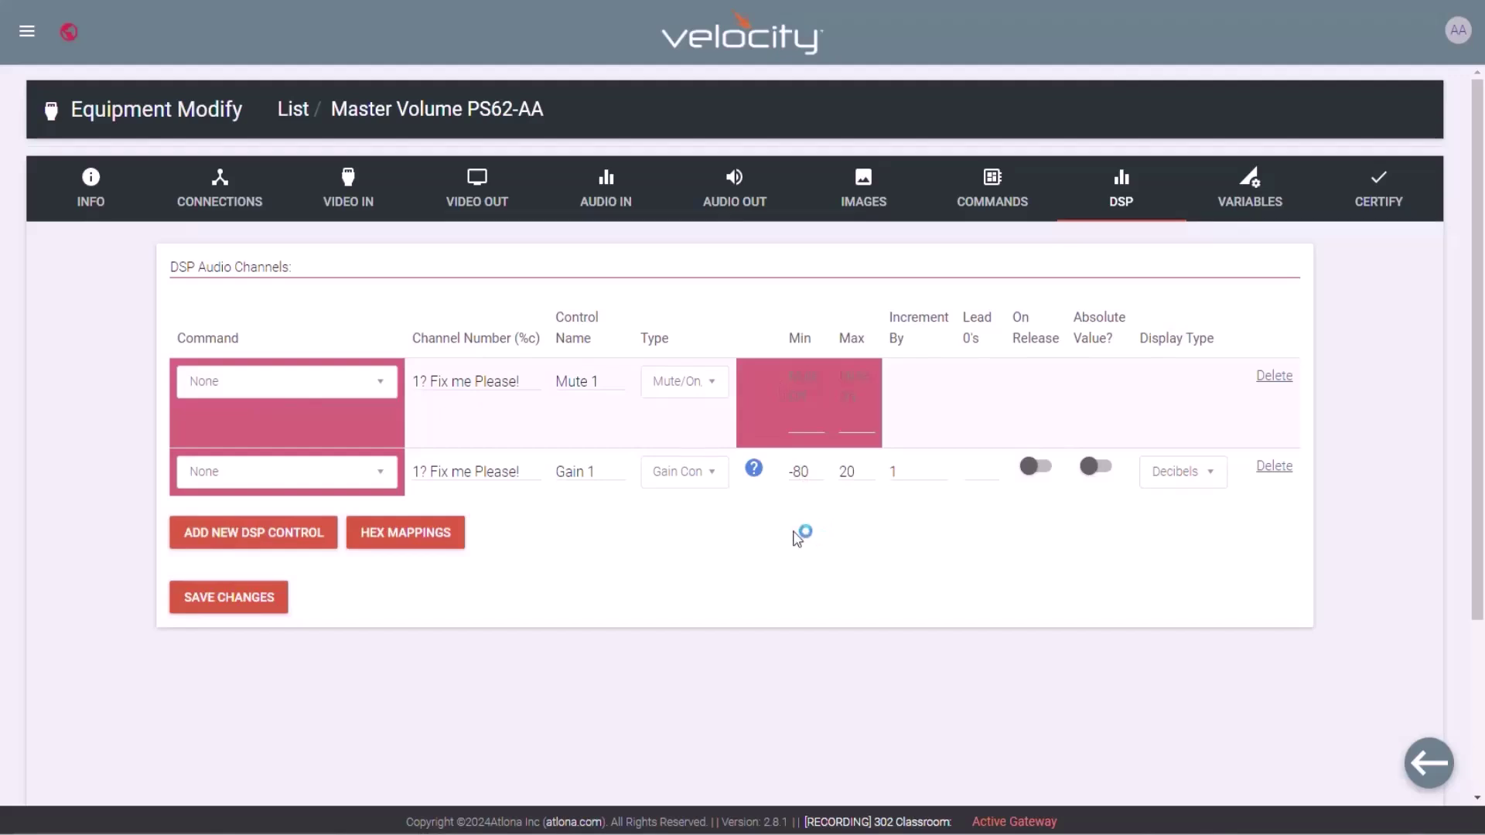
pyautogui.click(307, 386)
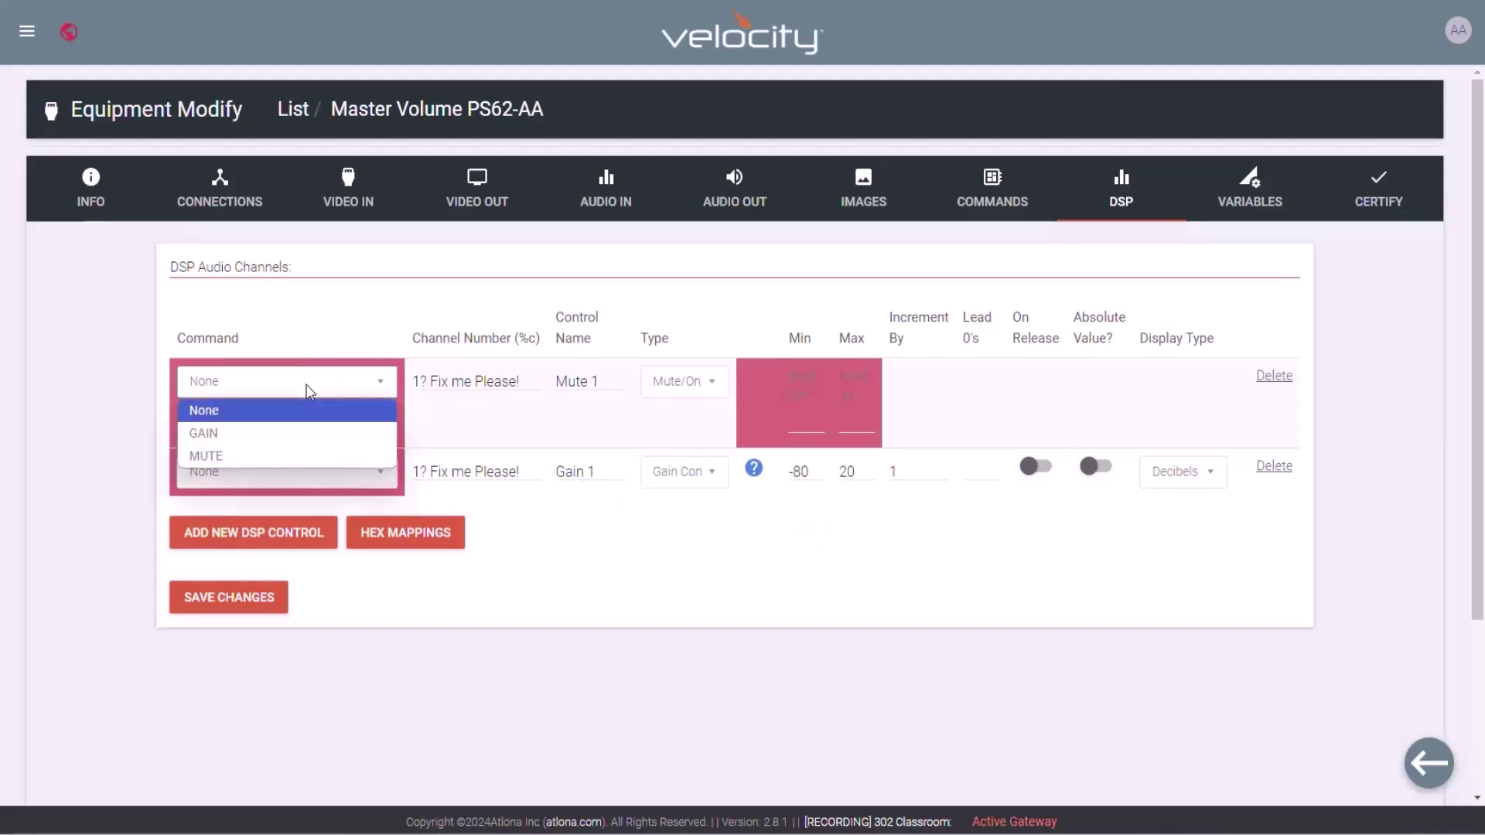
pyautogui.click(292, 456)
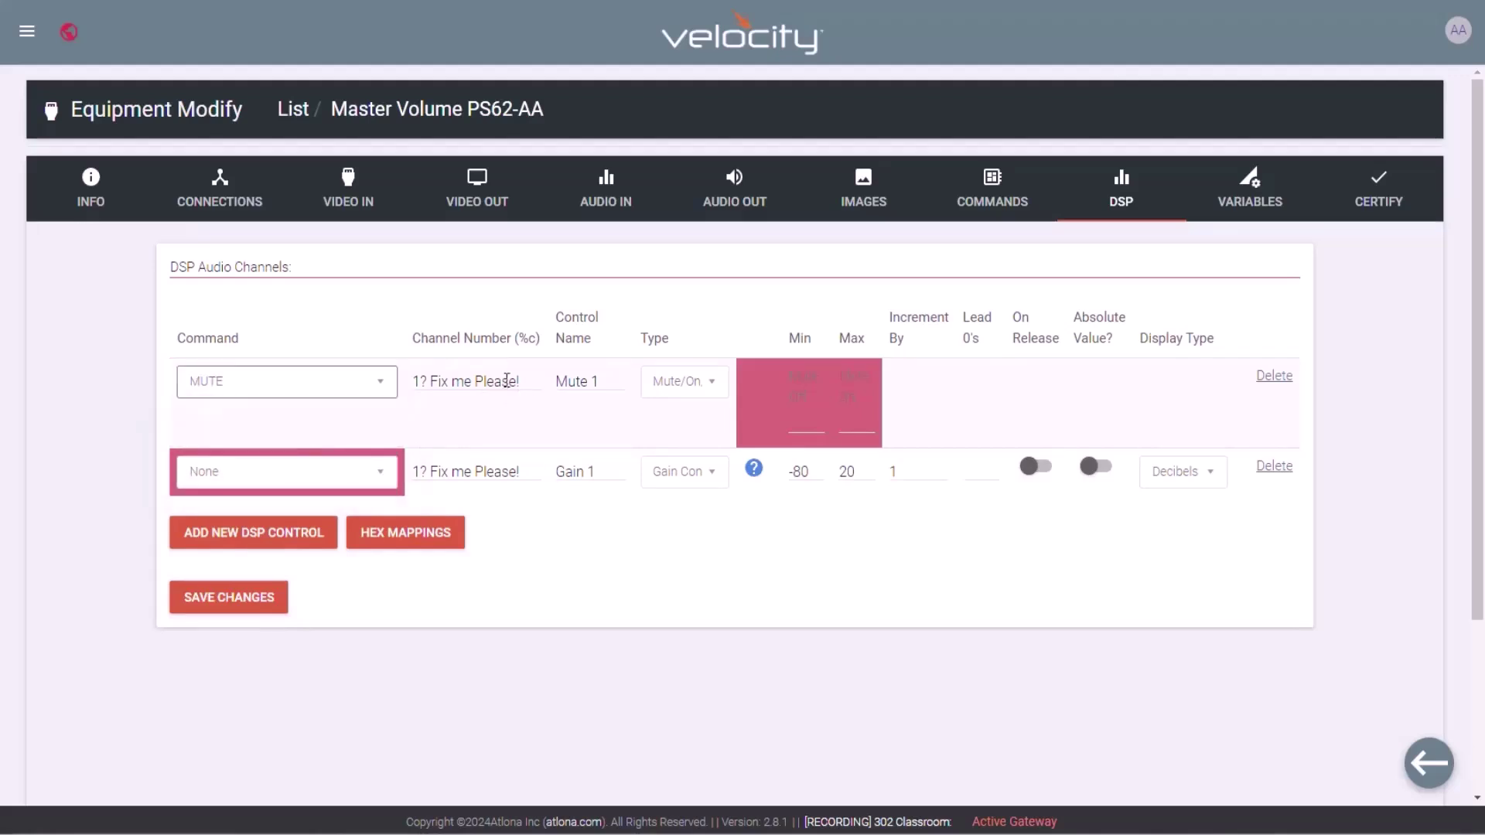
pyautogui.moveTo(519, 381); pyautogui.dragTo(416, 374)
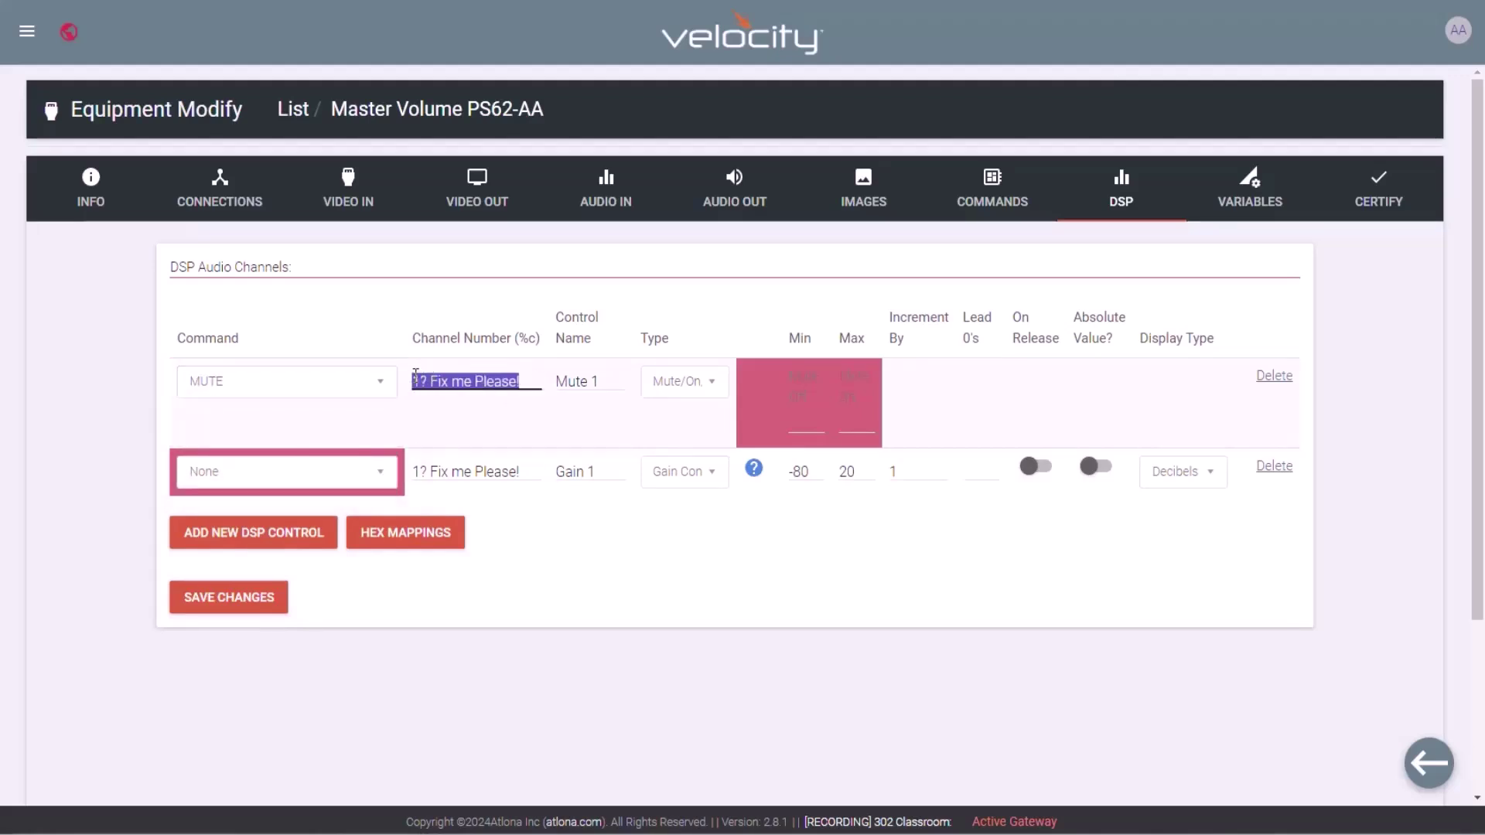
pyautogui.write('1')
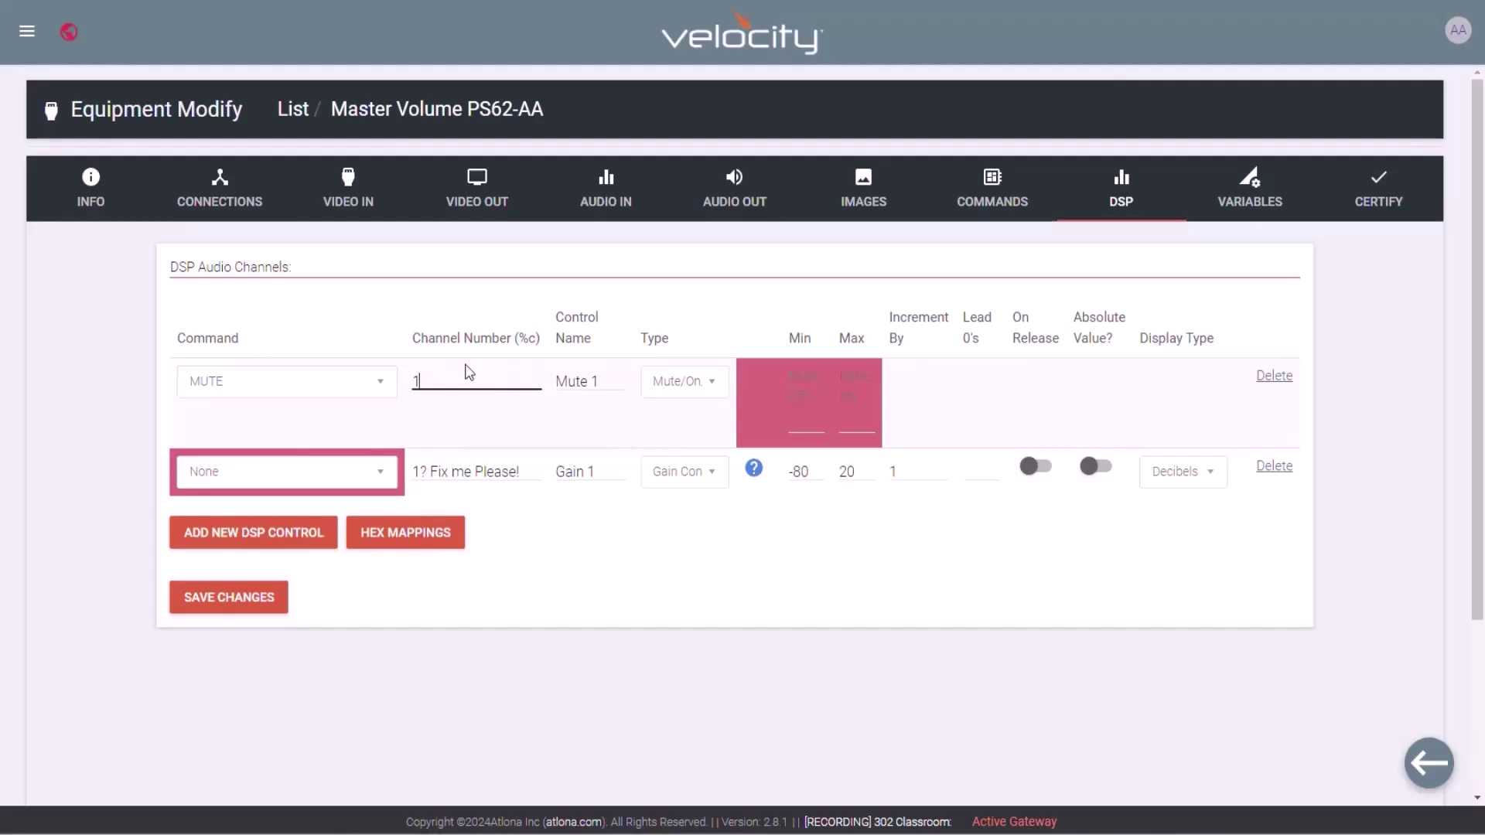
# - Name the mute control Mute 1 (HDBT) and set its Mute Off value to off and its Mute On value to on
pyautogui.click(600, 382)
pyautogui.write('(')
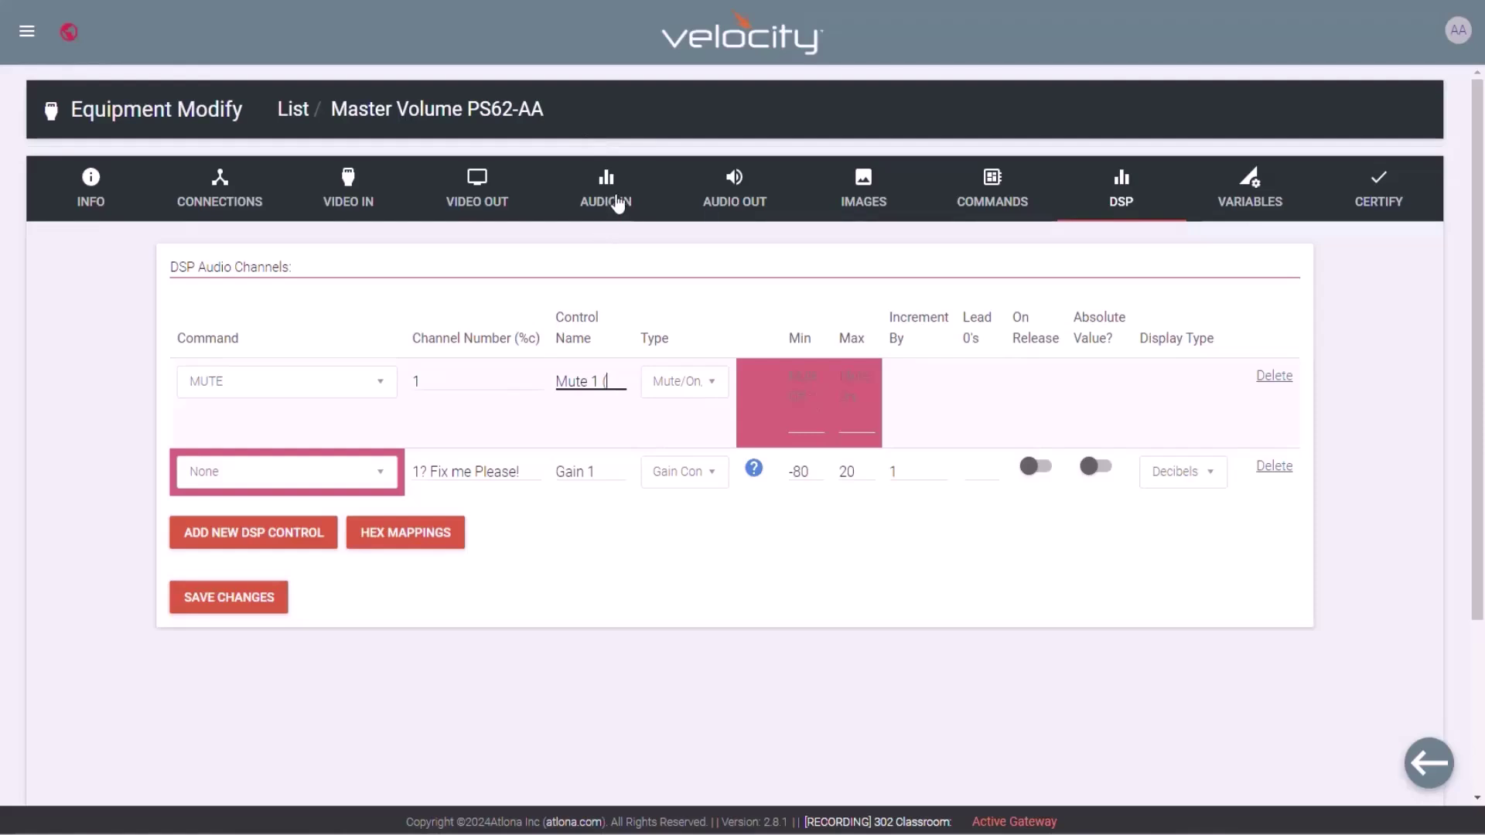
pyautogui.write('HDB')
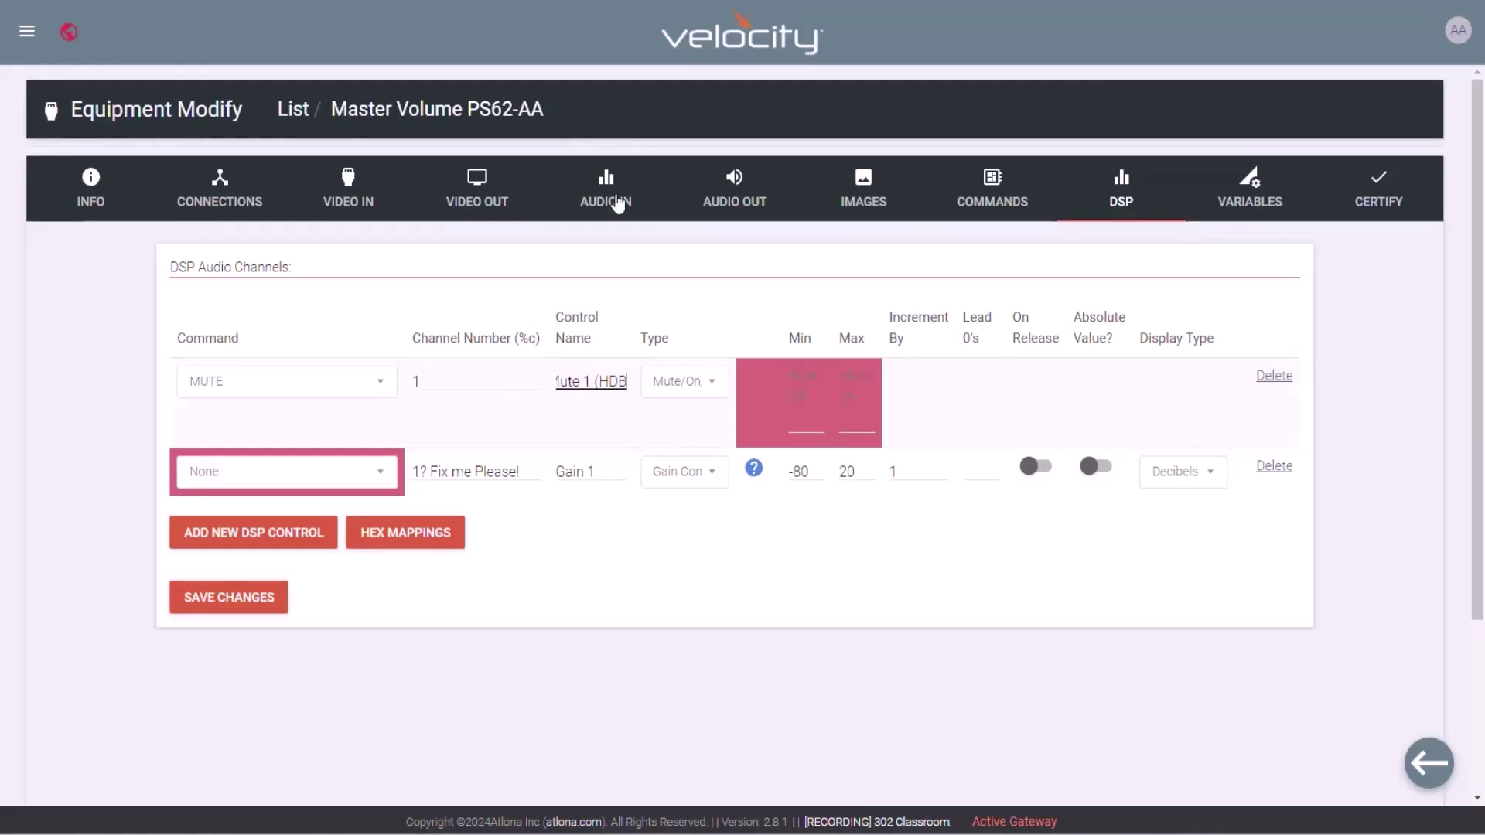
pyautogui.write('T)')
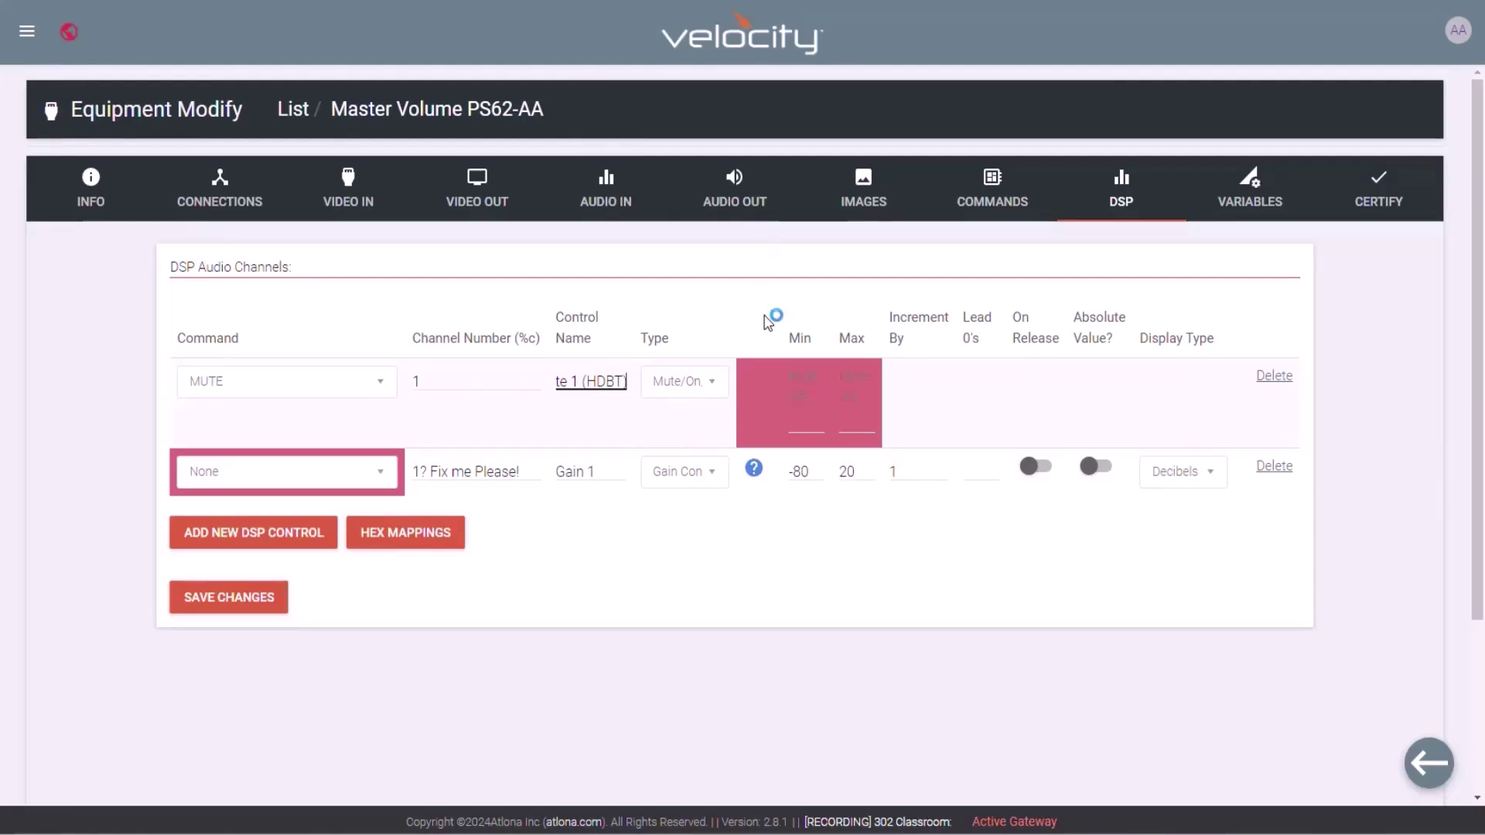
pyautogui.click(808, 425)
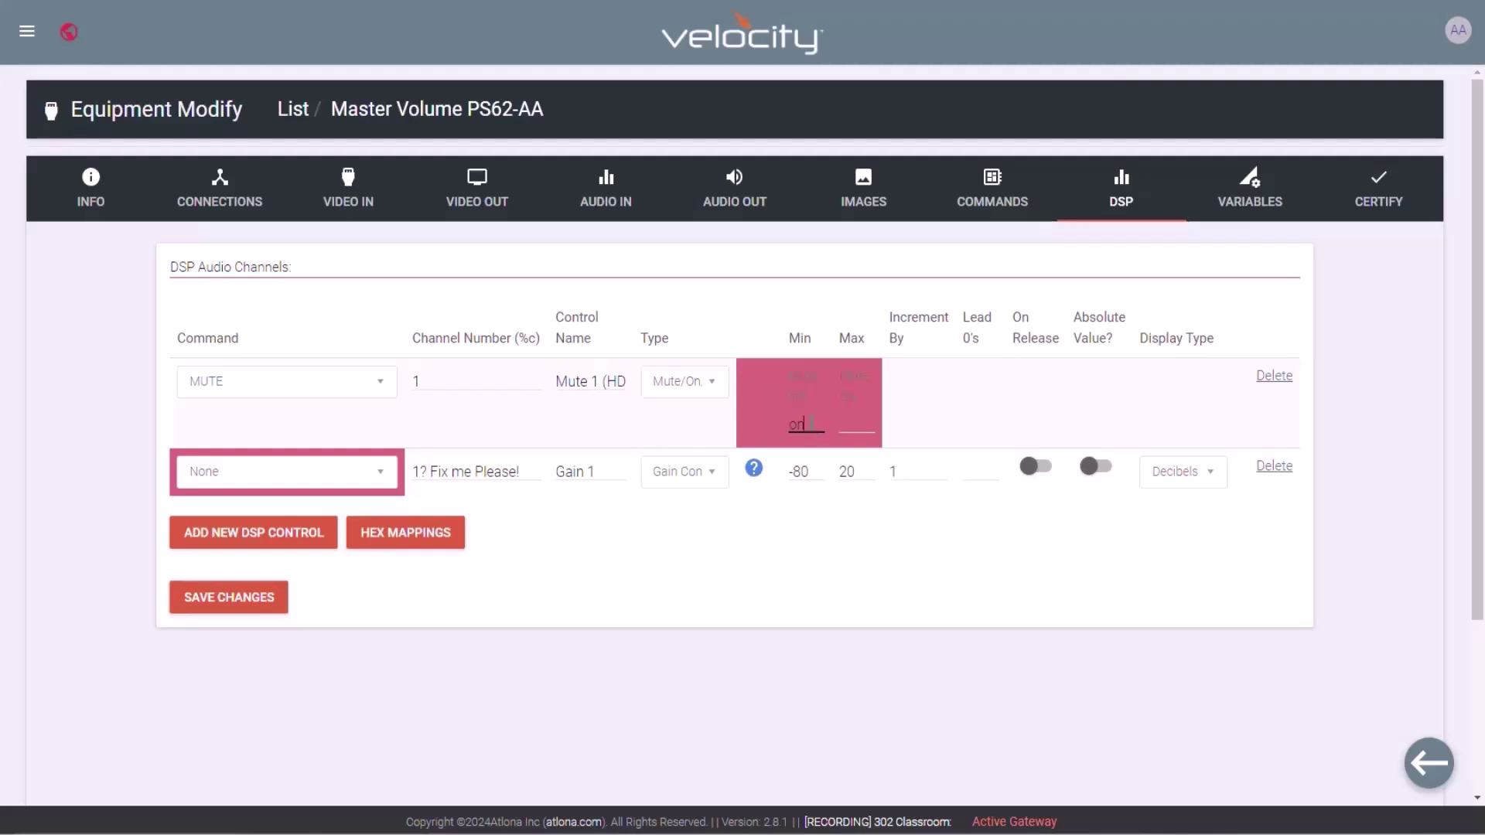
pyautogui.write('ff')
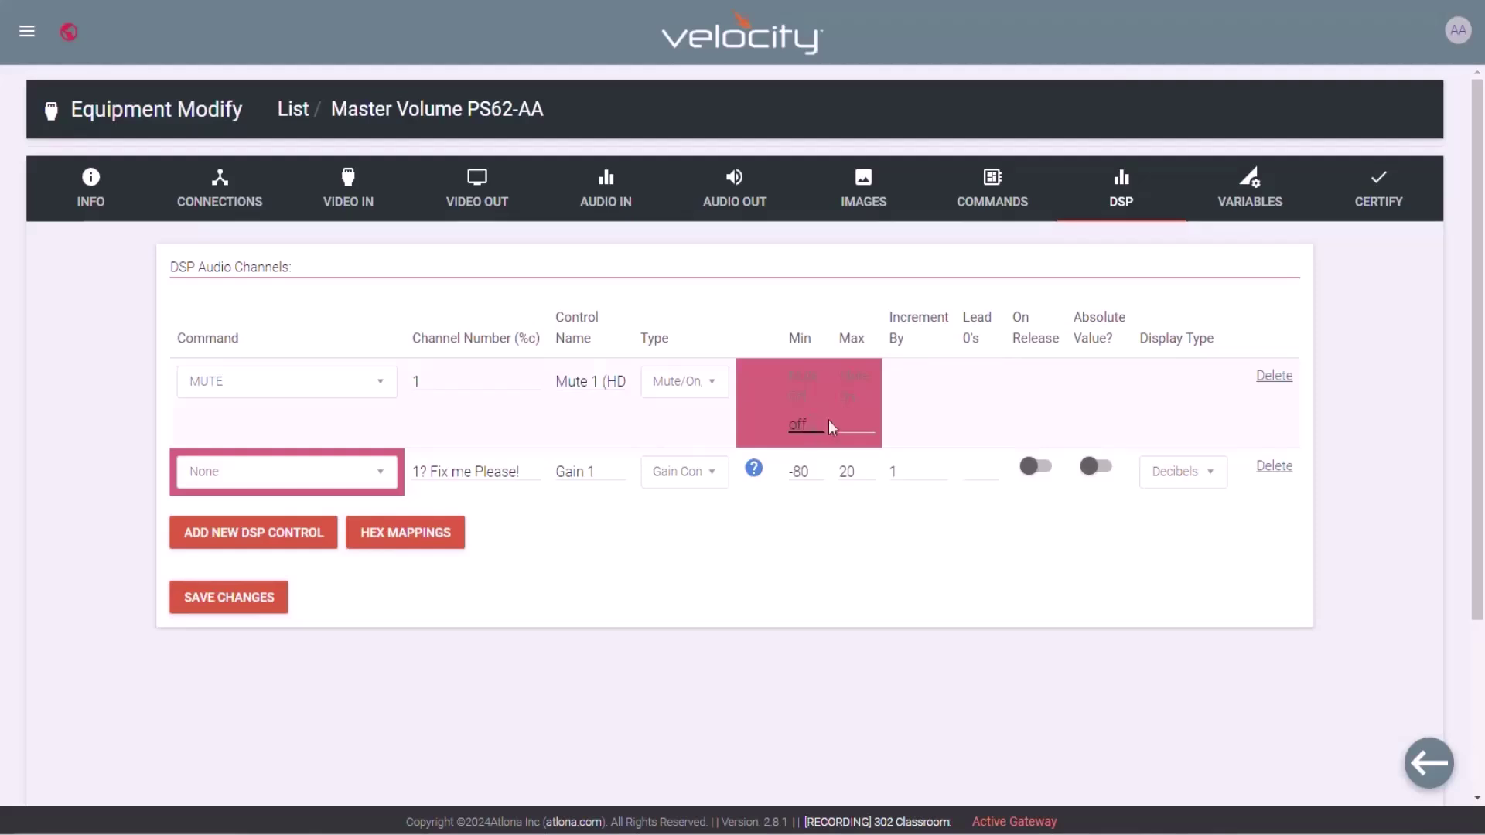
pyautogui.click(841, 424)
pyautogui.write('on')
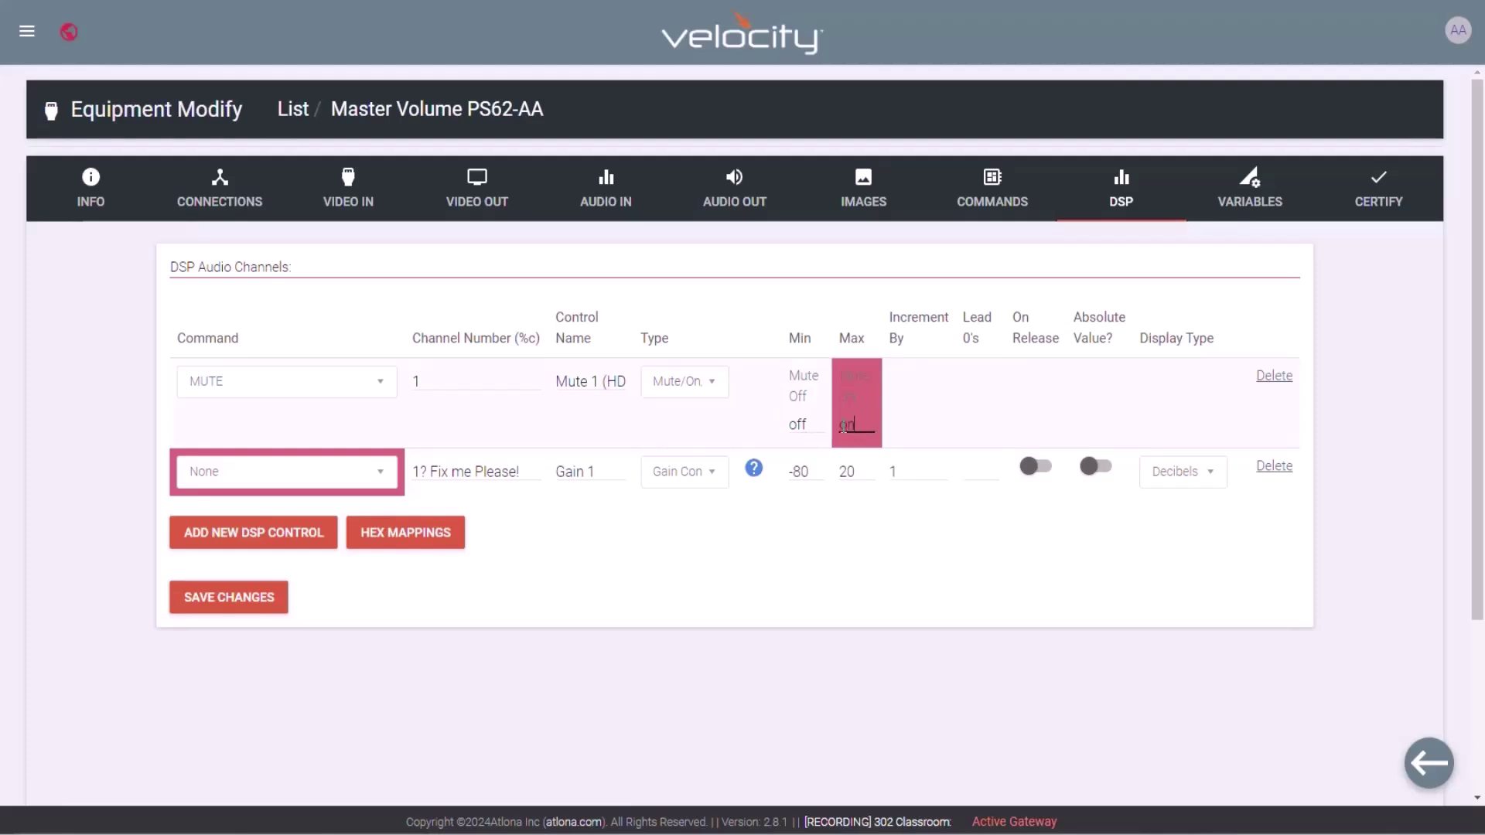
pyautogui.click(1091, 622)
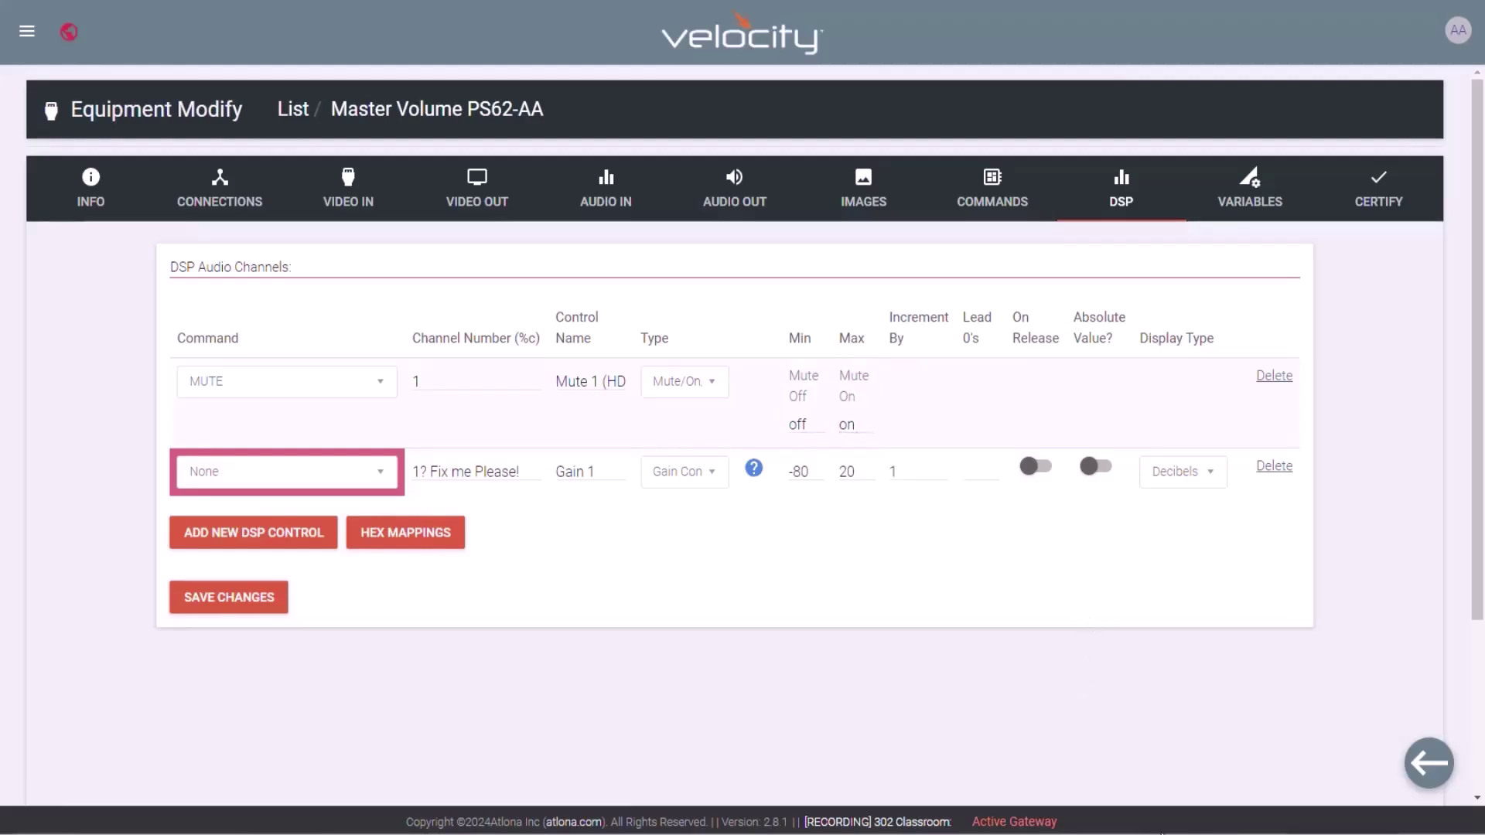
# - Assign the GAIN command and channel number 1 to the gain control and name it Gain 1 (HDBT)
pyautogui.click(326, 480)
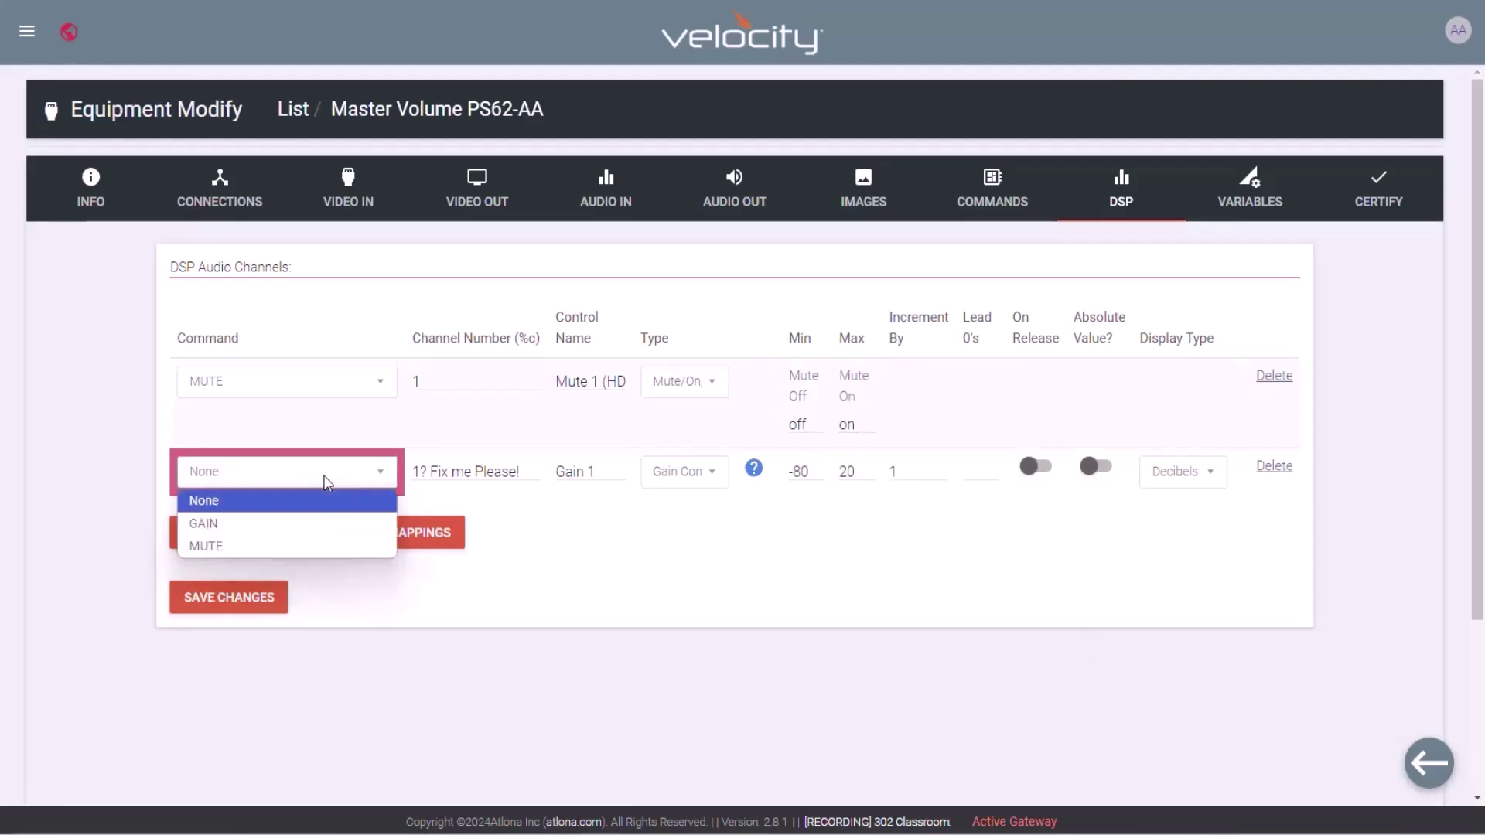
pyautogui.click(314, 521)
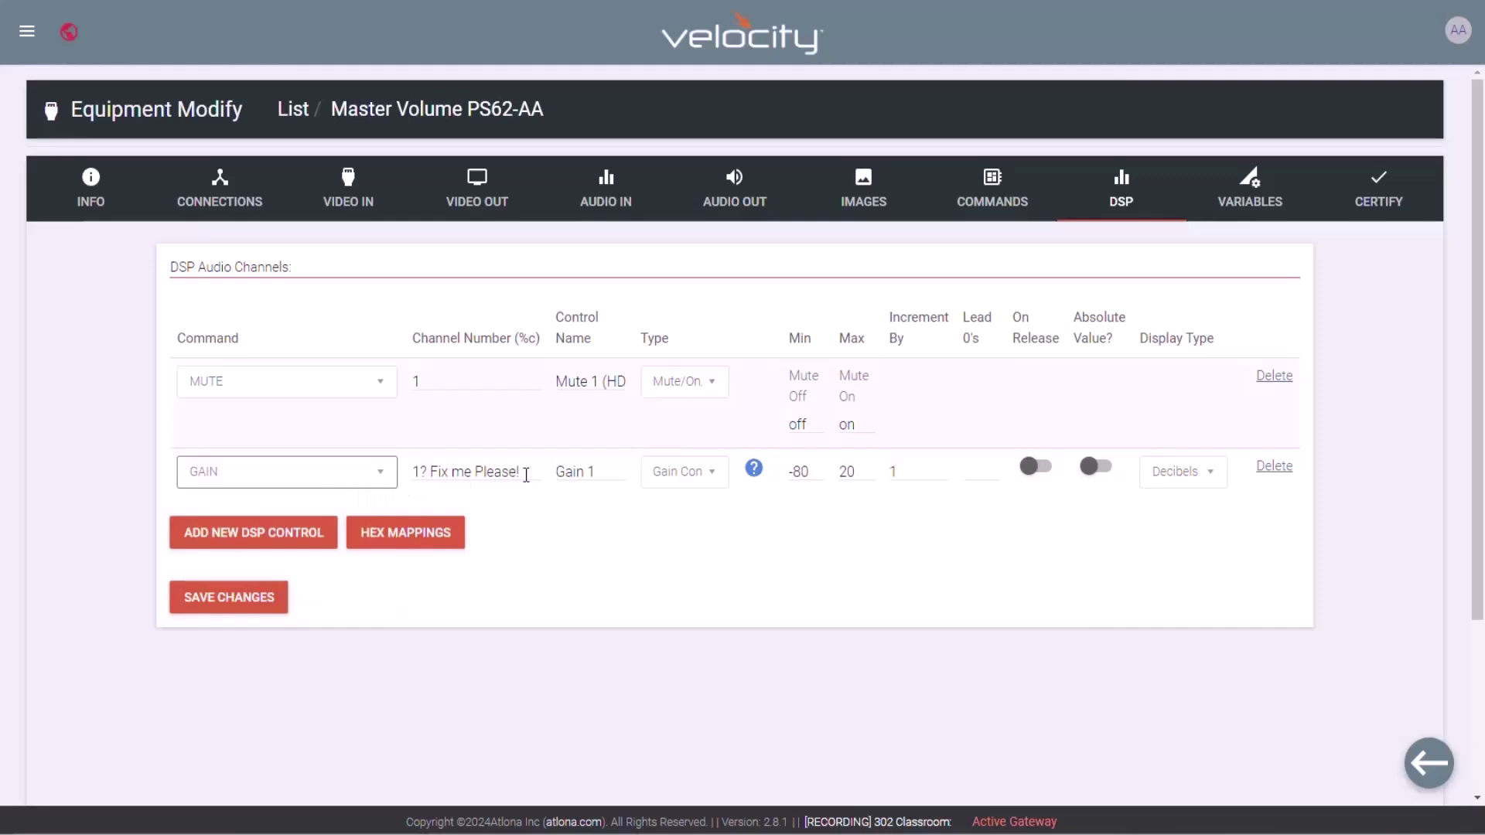
pyautogui.moveTo(526, 472); pyautogui.dragTo(419, 471)
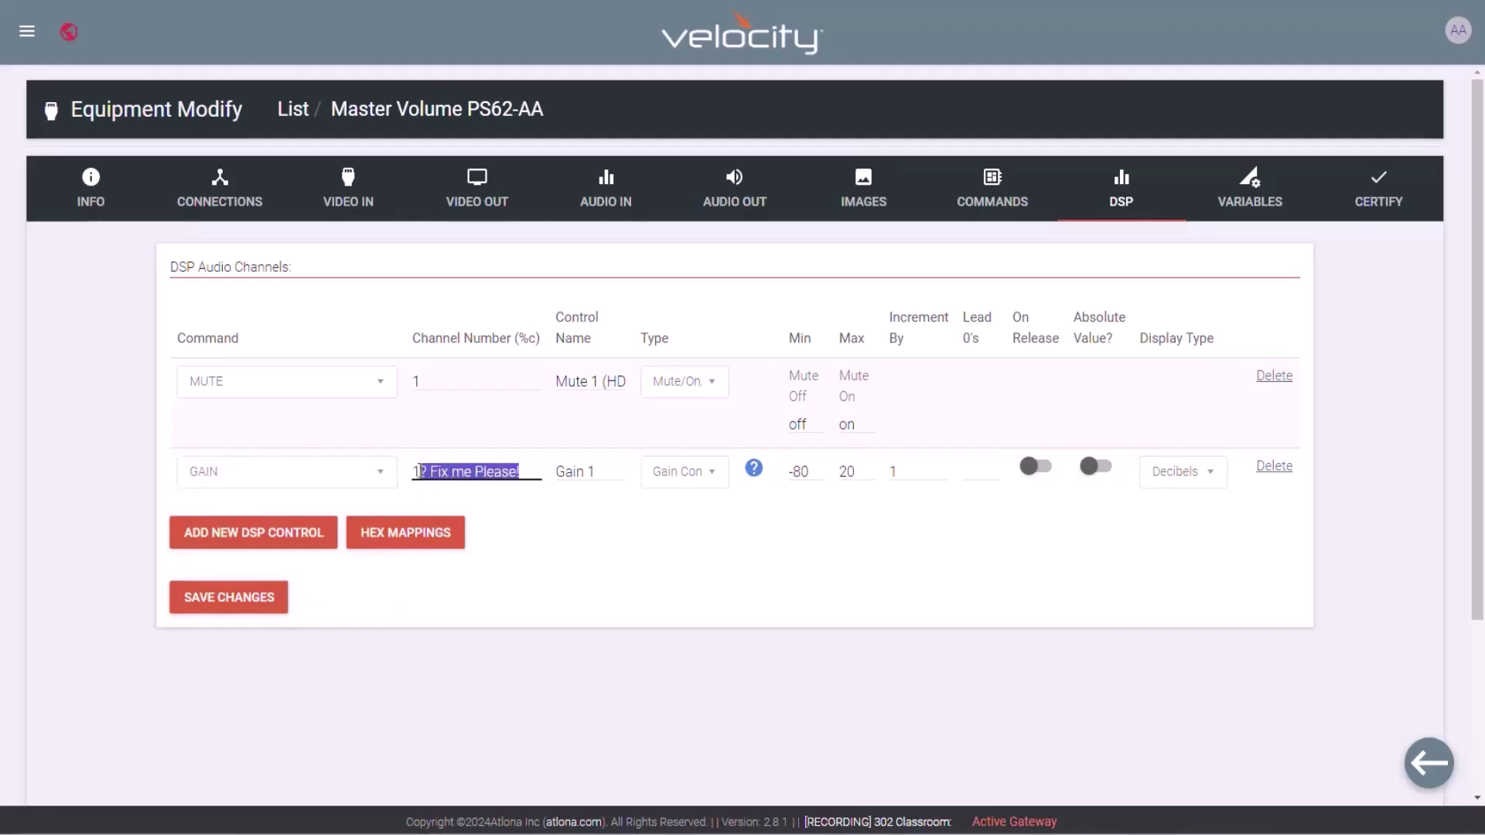
pyautogui.press('BackSpace')
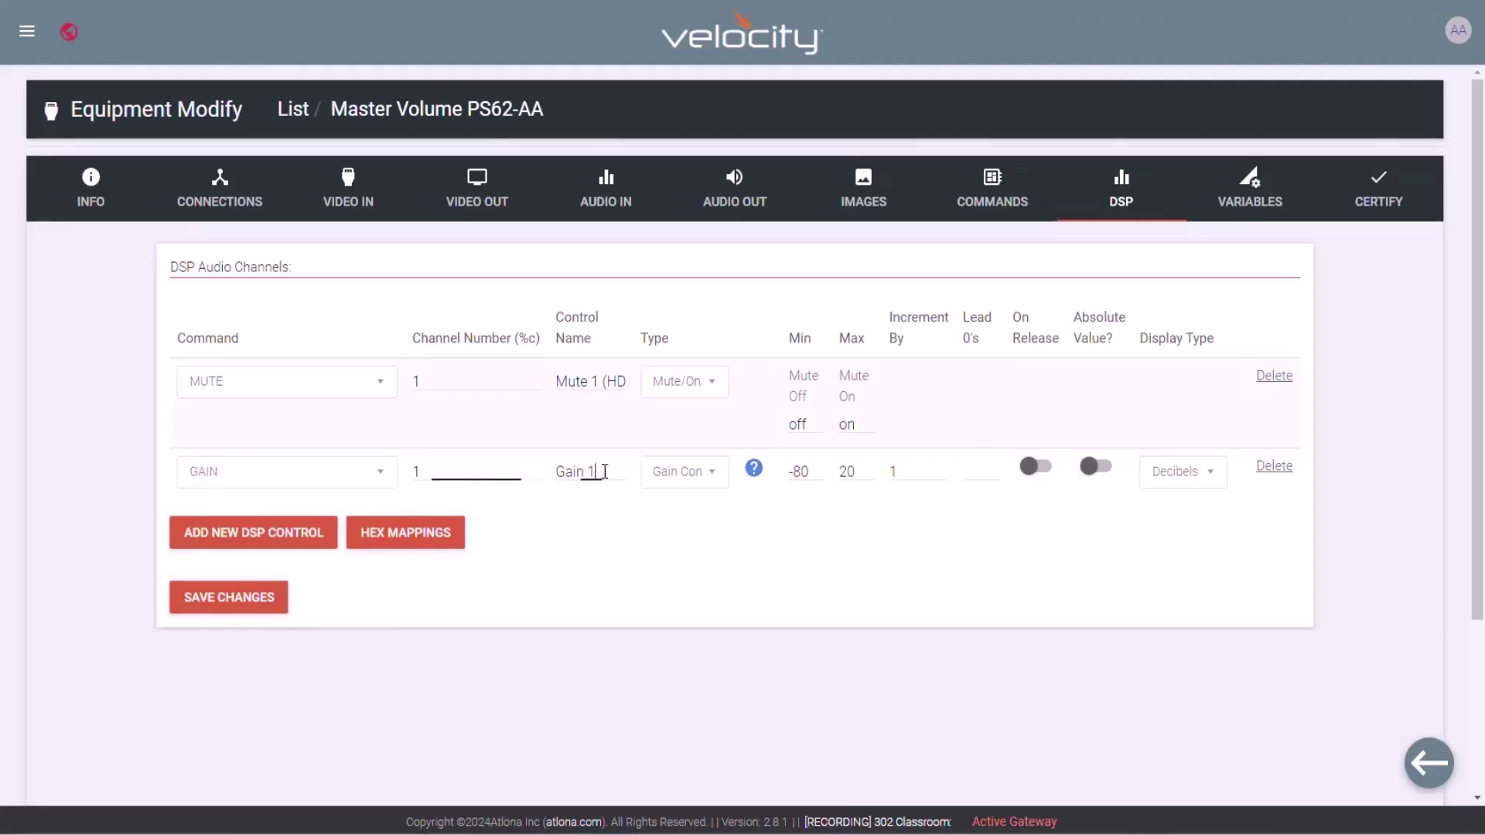
pyautogui.click(601, 472)
pyautogui.write('(')
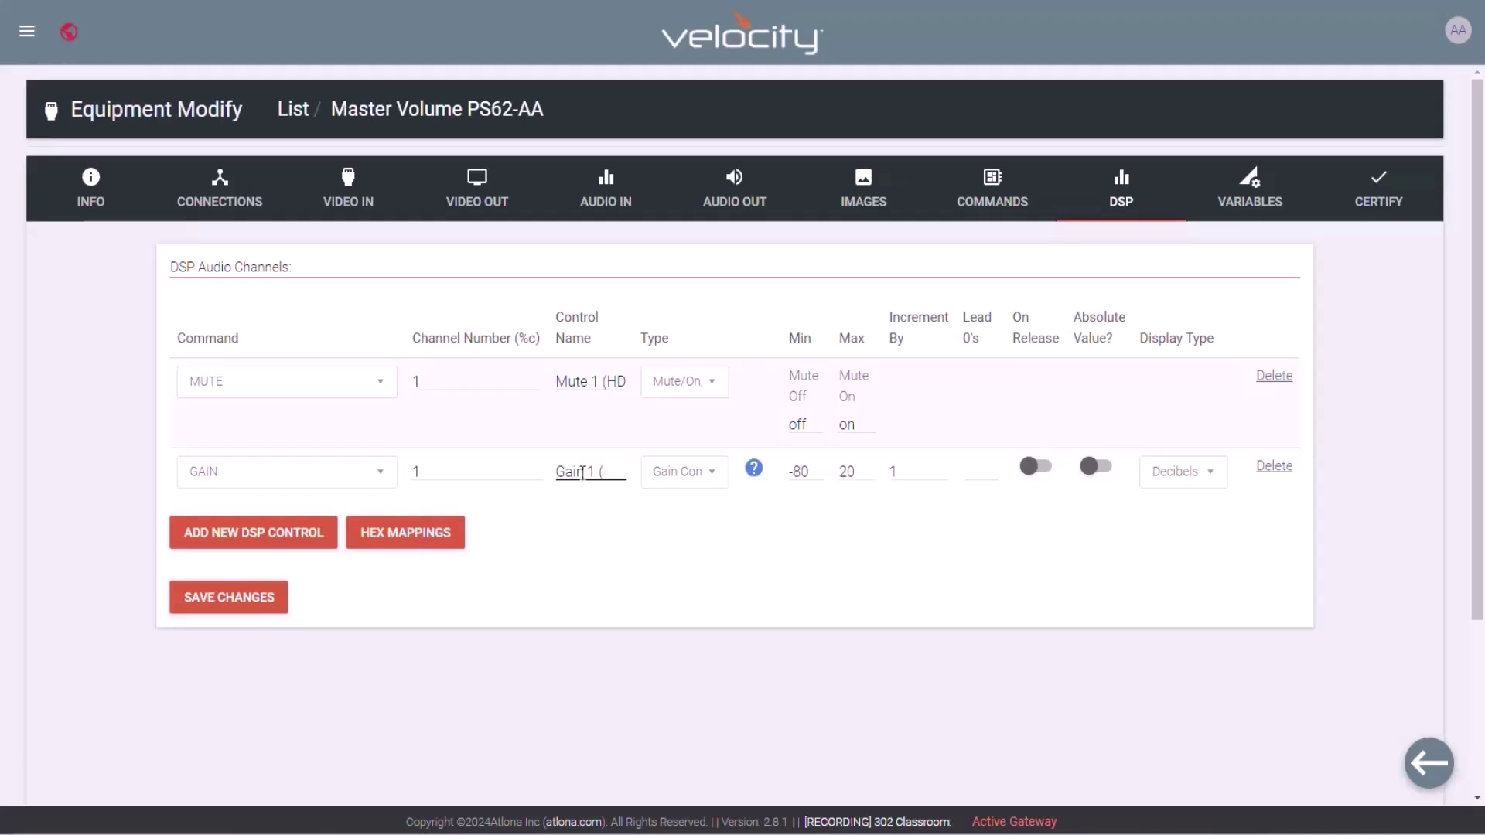
pyautogui.write('HDBT)')
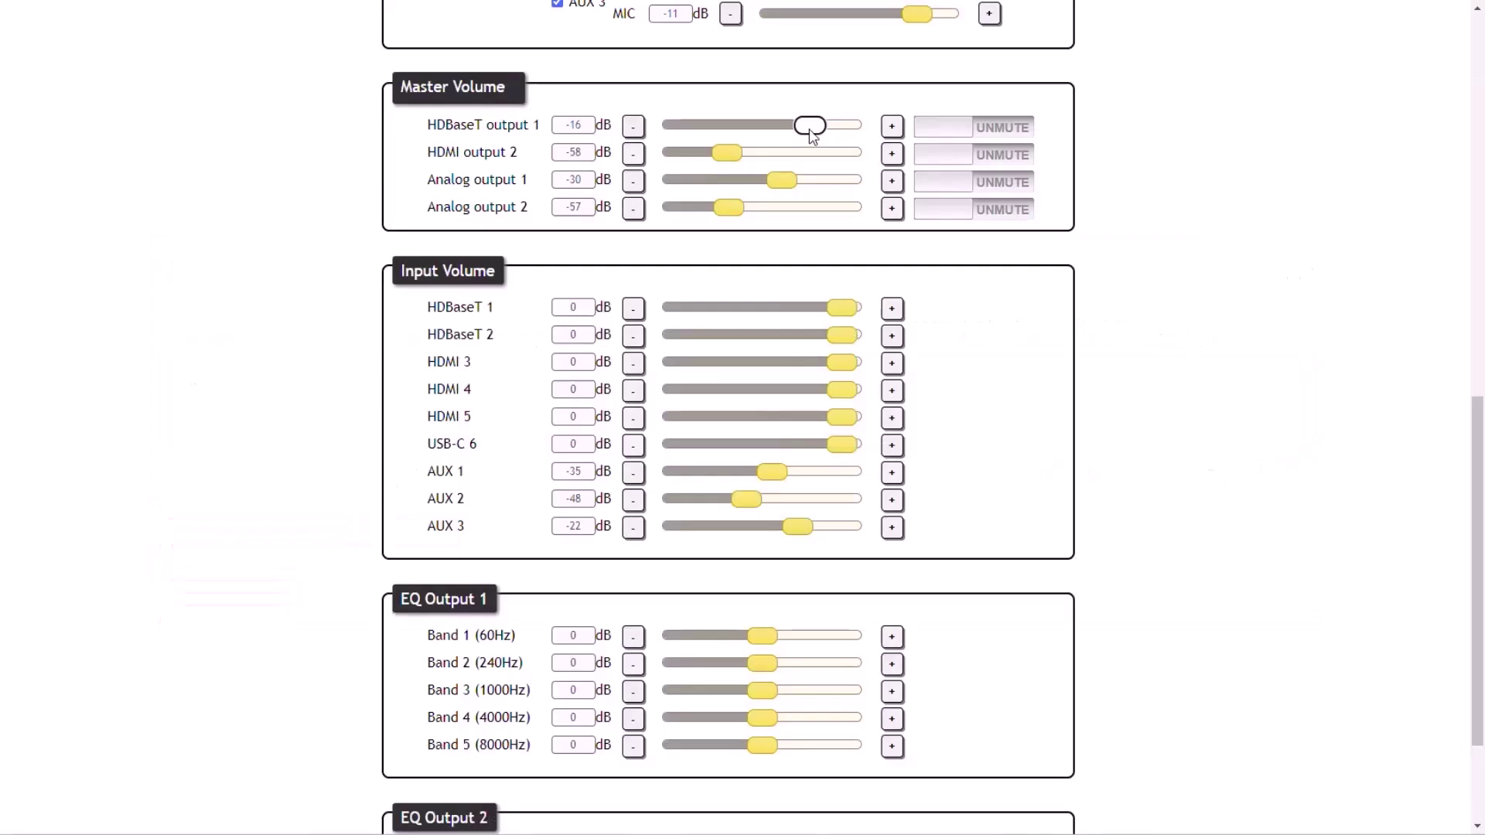
# - Test HDBaseT output 1's volume range on the device page, and in Velocity set the gain control to Min -90, Max 10 with On Release enabled
pyautogui.moveTo(810, 133); pyautogui.dragTo(569, 136)
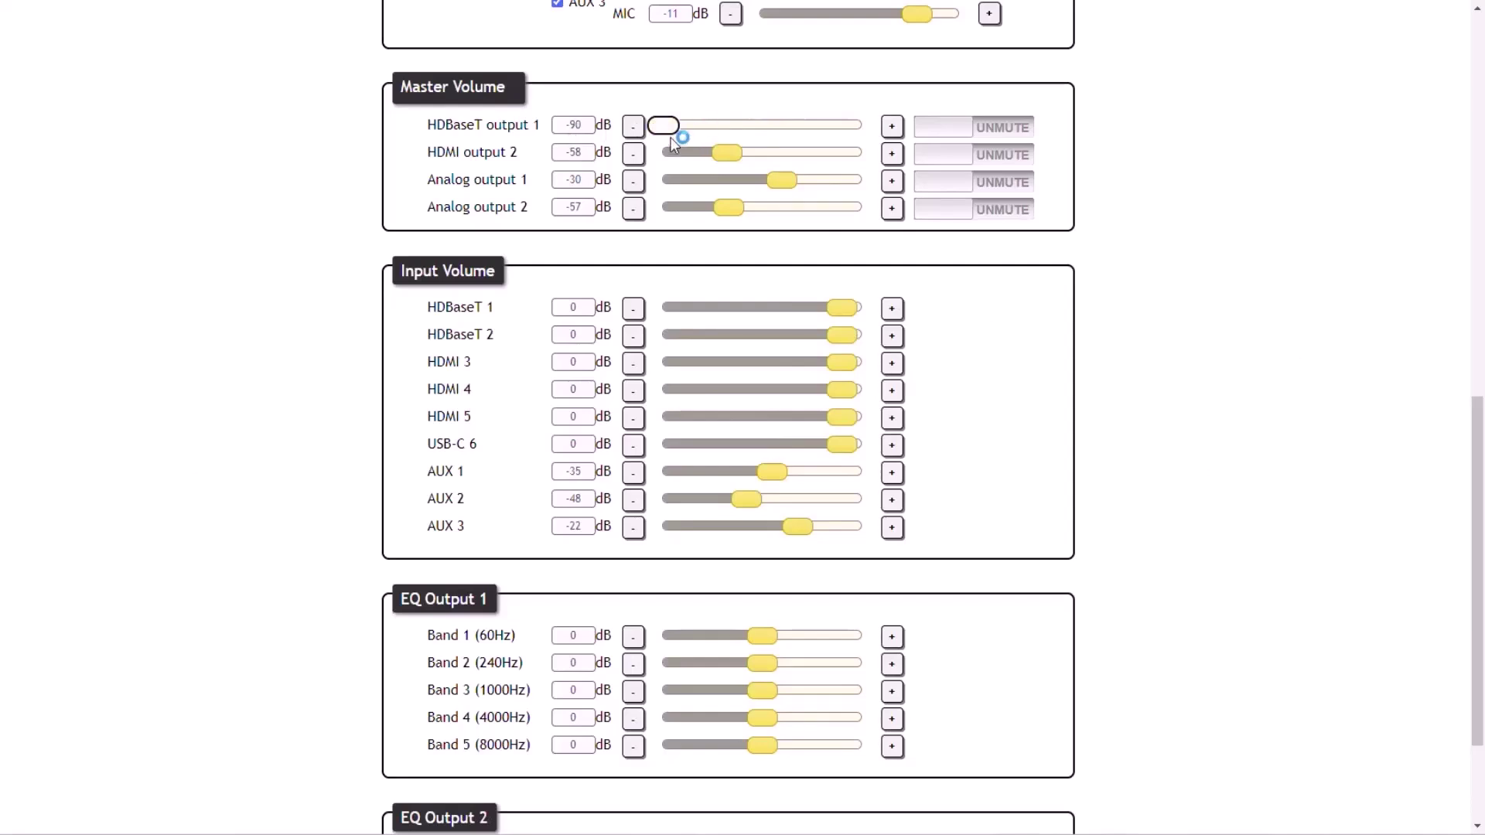
pyautogui.moveTo(670, 137); pyautogui.dragTo(861, 126)
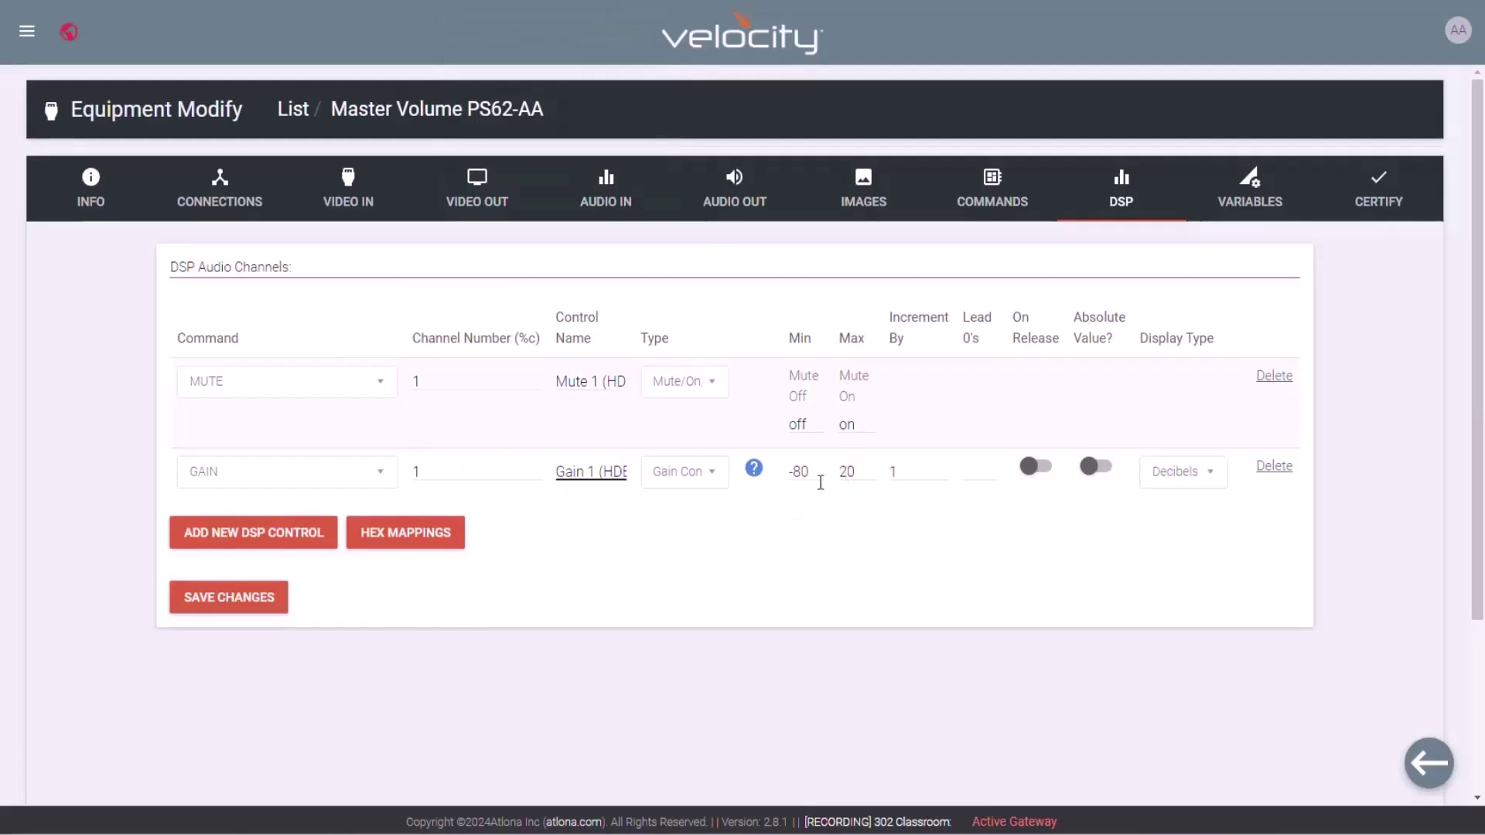
pyautogui.moveTo(802, 475); pyautogui.dragTo(841, 474)
pyautogui.write('9')
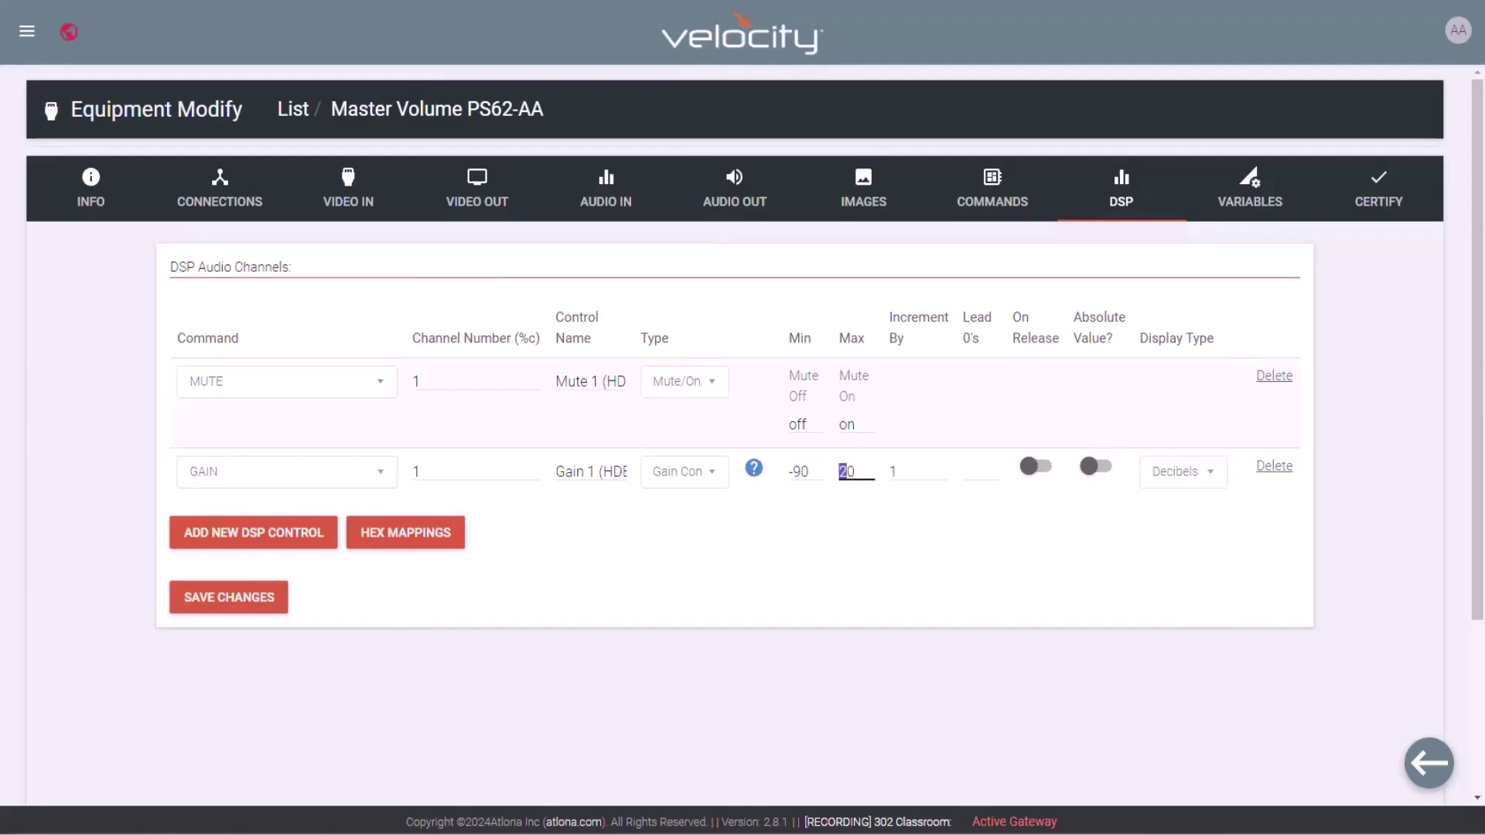
pyautogui.write('1')
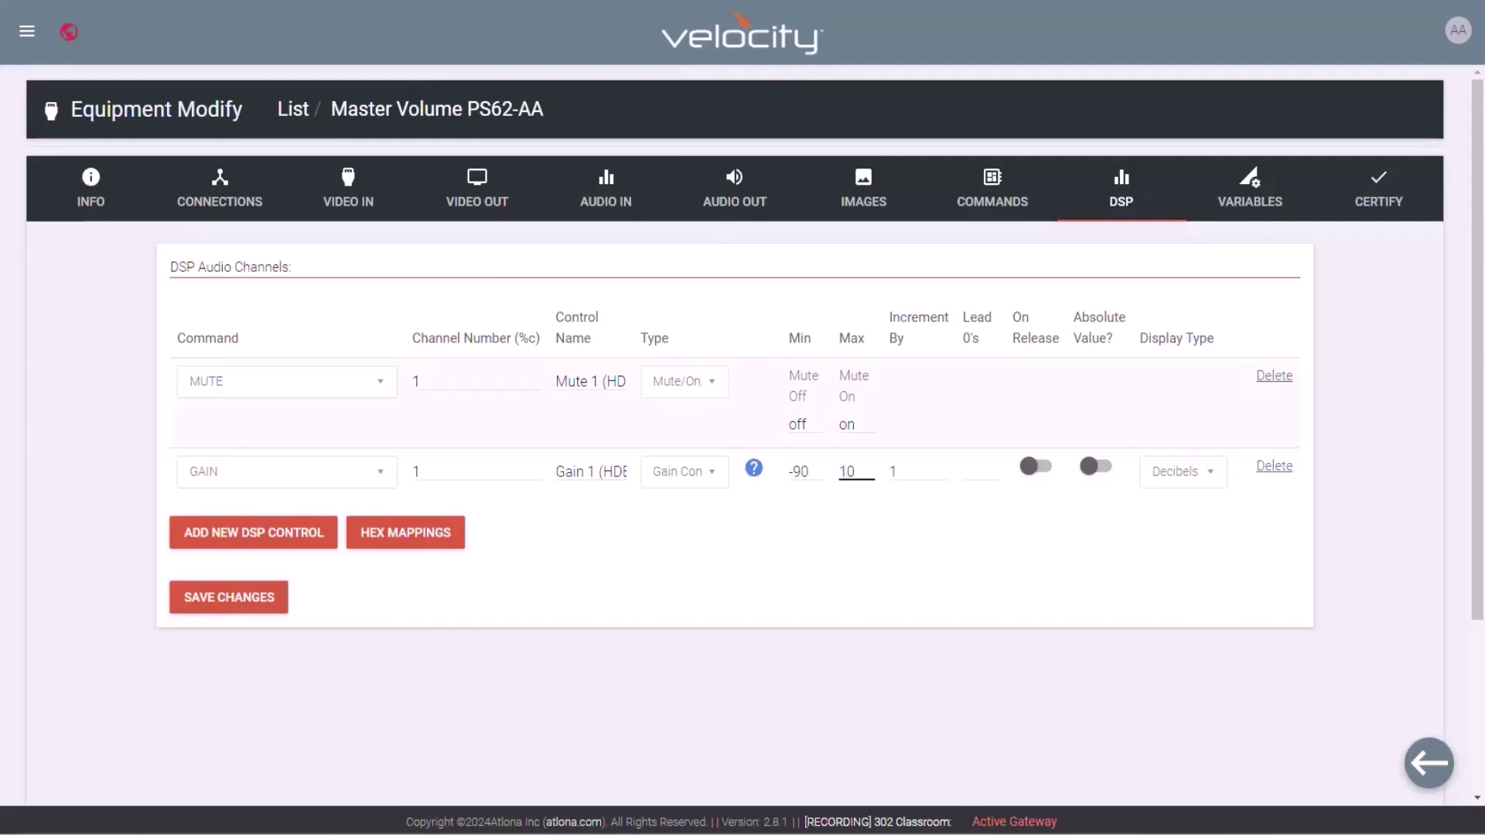
pyautogui.click(1037, 468)
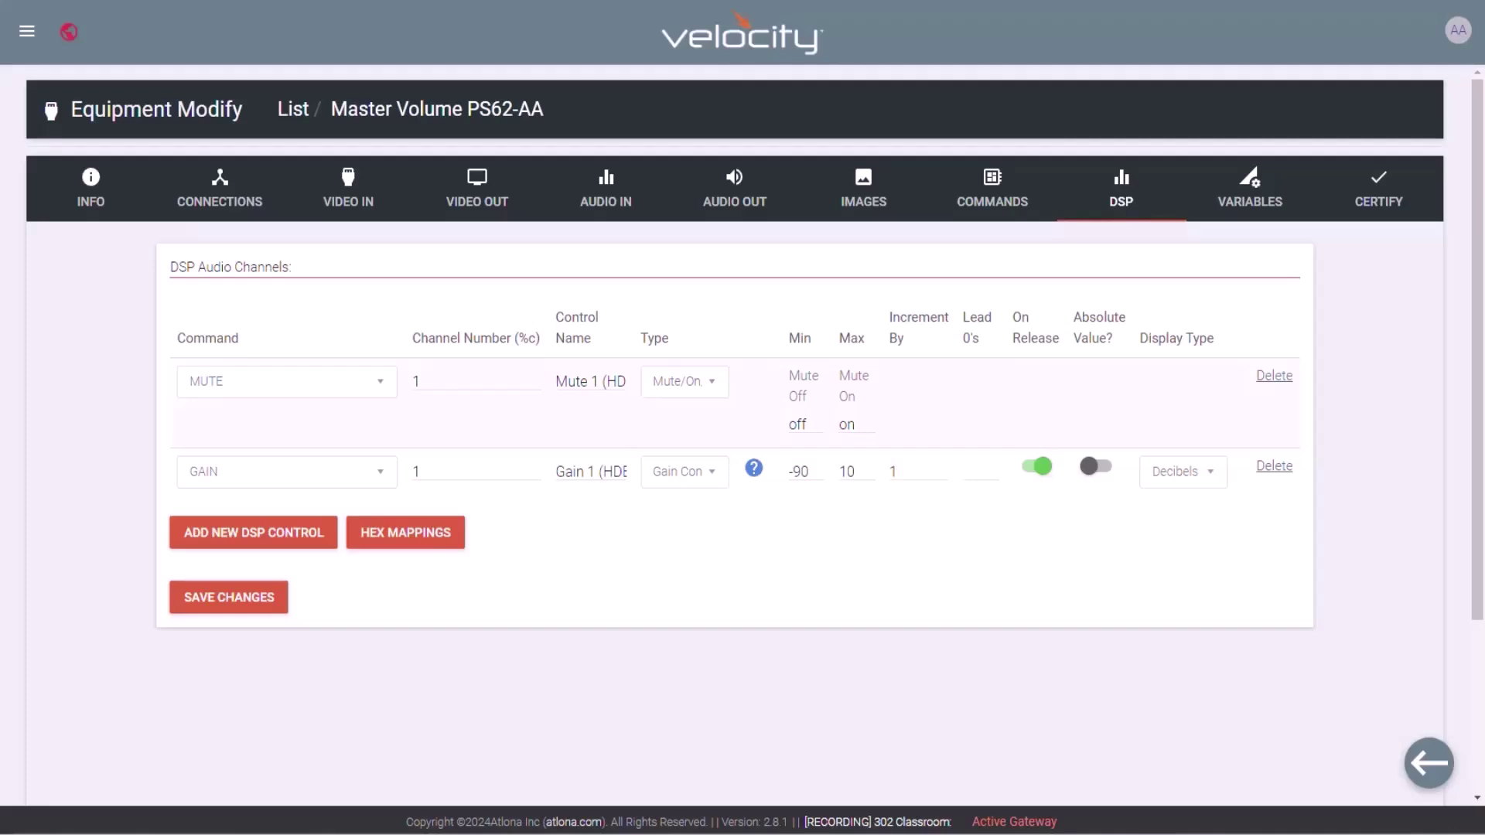
# - Add a second DSP control and assign the MUTE command to Mute 2 and the GAIN command to Gain 2
pyautogui.click(290, 541)
pyautogui.click(291, 520)
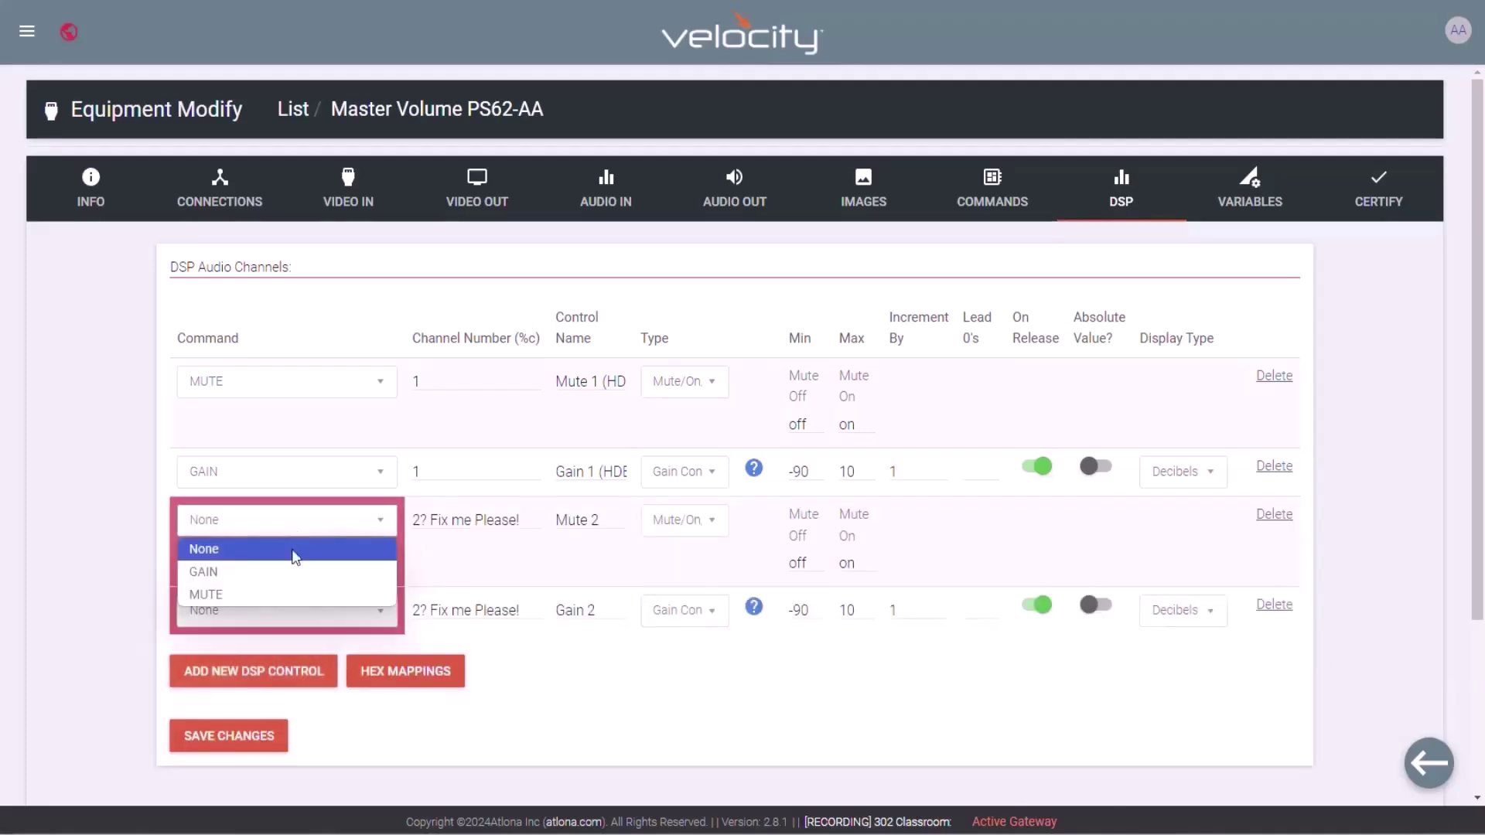
pyautogui.click(277, 596)
pyautogui.click(297, 614)
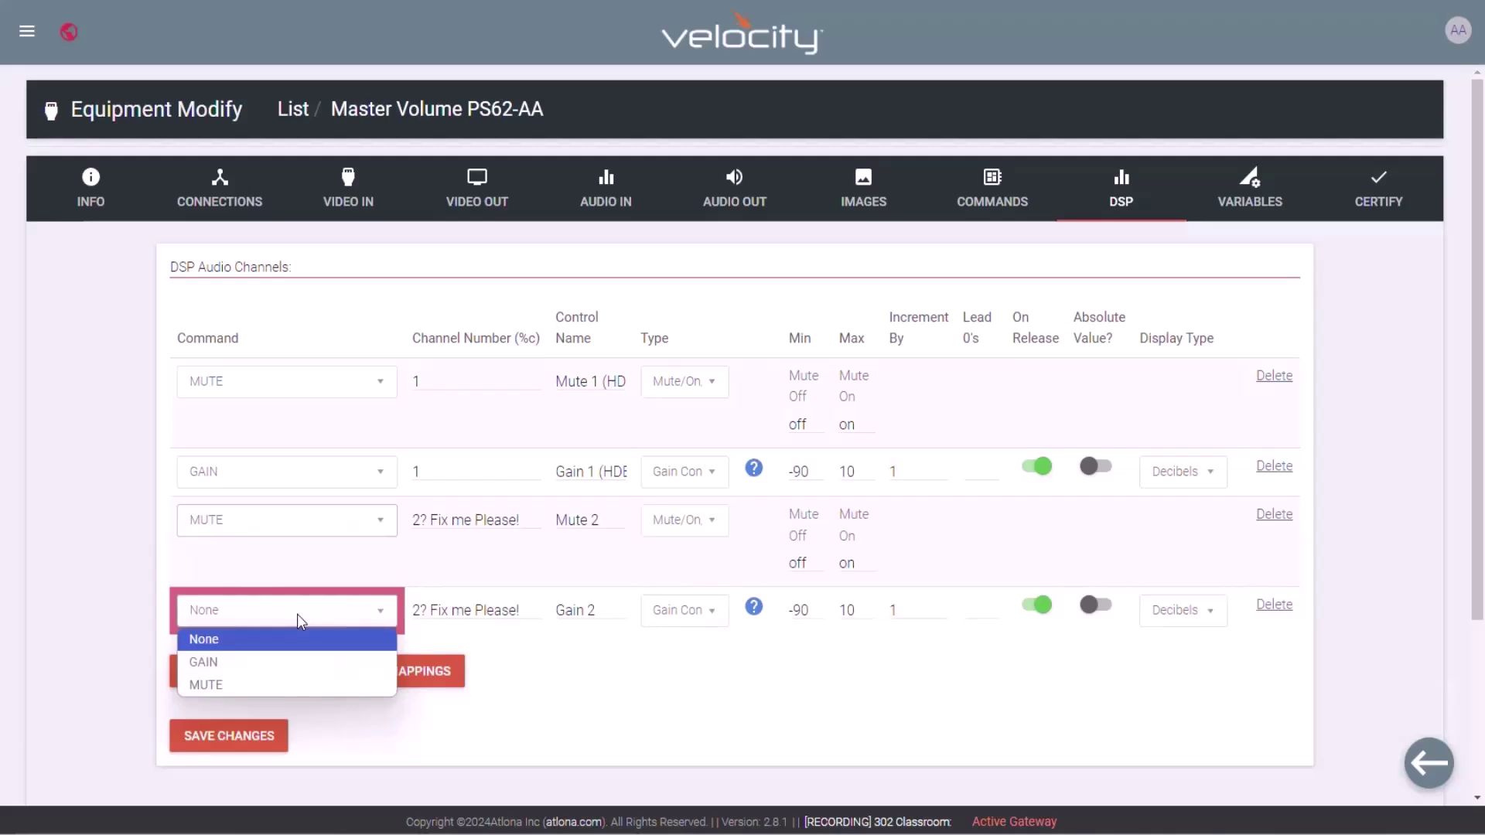
pyautogui.click(283, 662)
# - Set the channel number of both the Mute 2 and Gain 2 controls to 2
pyautogui.doubleClick(423, 520)
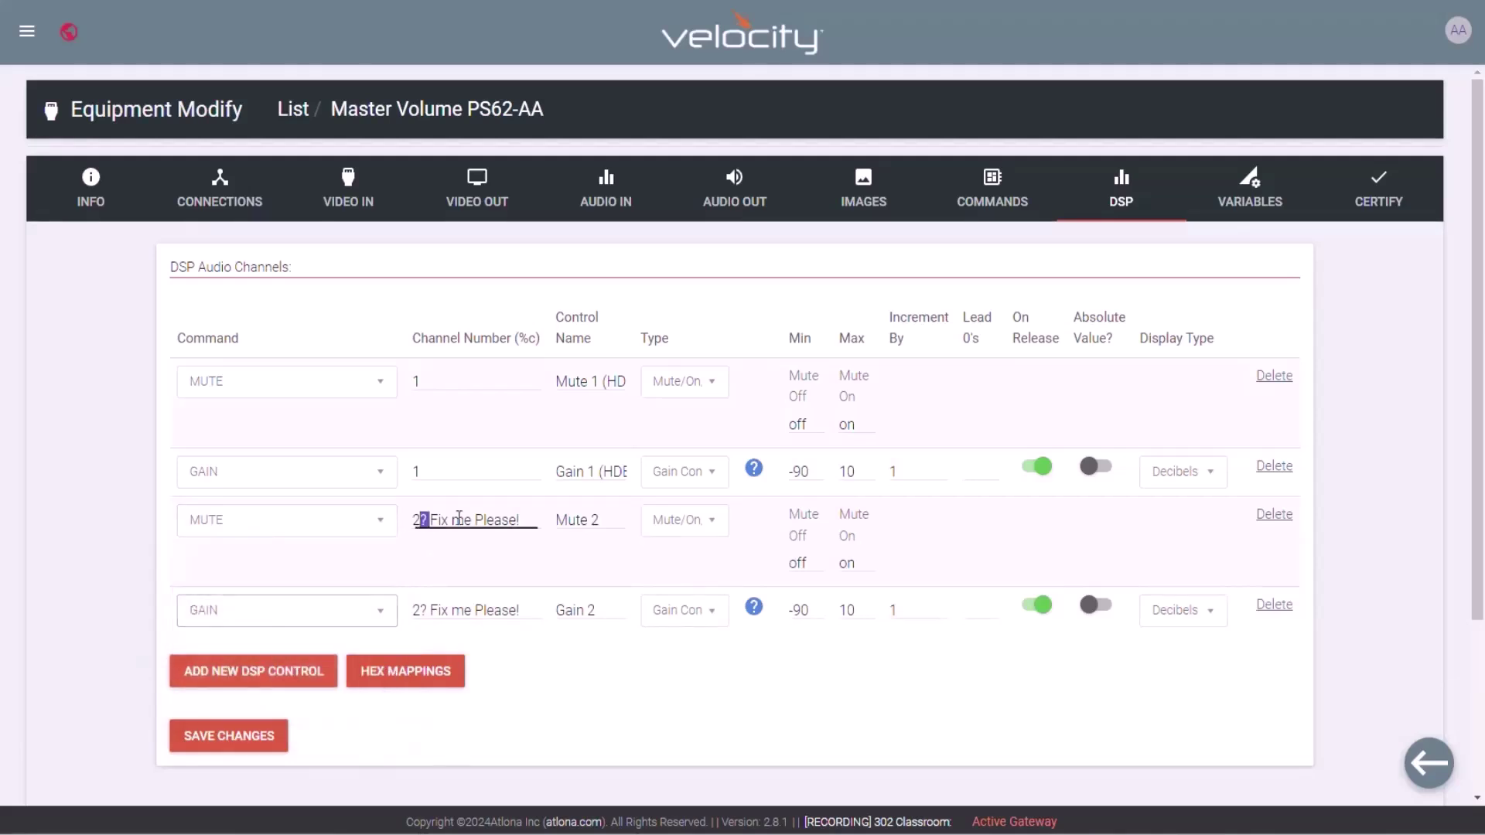
pyautogui.keyDown('shift'); pyautogui.click(546, 524); pyautogui.keyUp('shift')
pyautogui.press('BackSpace')
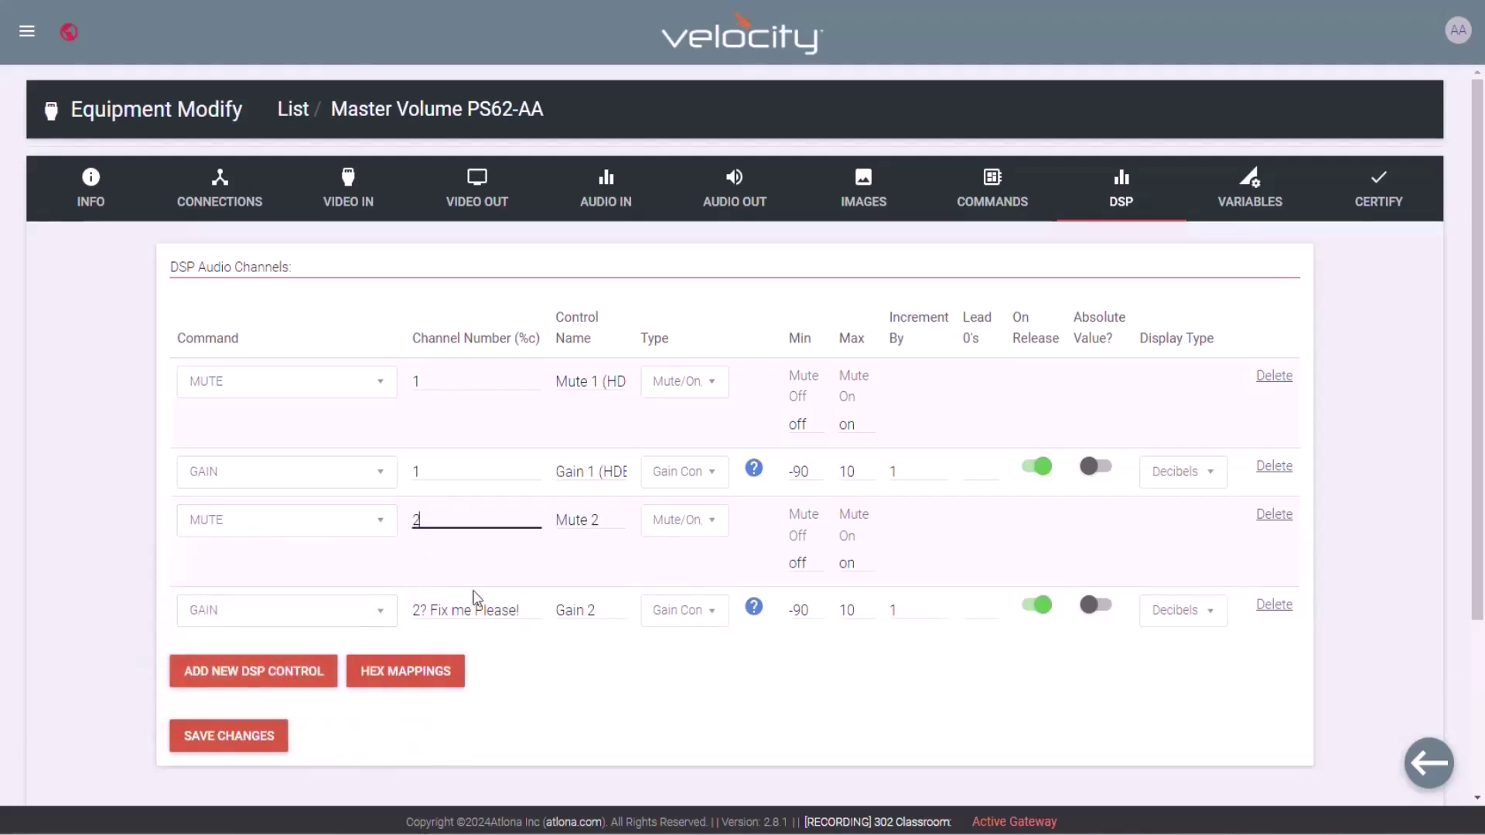
pyautogui.doubleClick(420, 611)
pyautogui.keyDown('shift'); pyautogui.click(559, 613); pyautogui.keyUp('shift')
pyautogui.press('BackSpace')
# - Rename the channel 2 controls to Mute 2 (HDMI) and Gain 2 (HDMI)
pyautogui.click(612, 518)
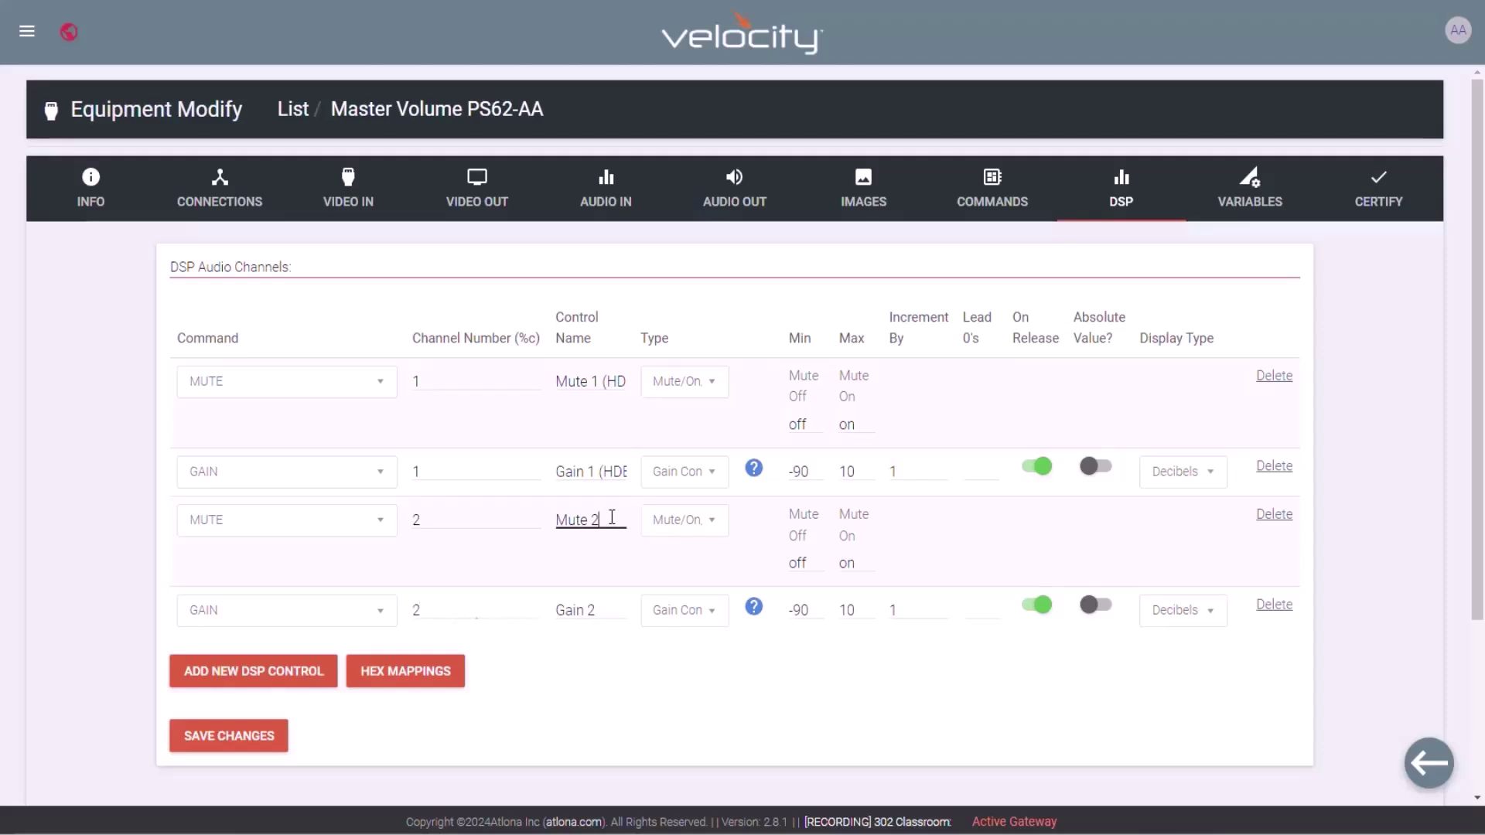
pyautogui.write('(HDMI)')
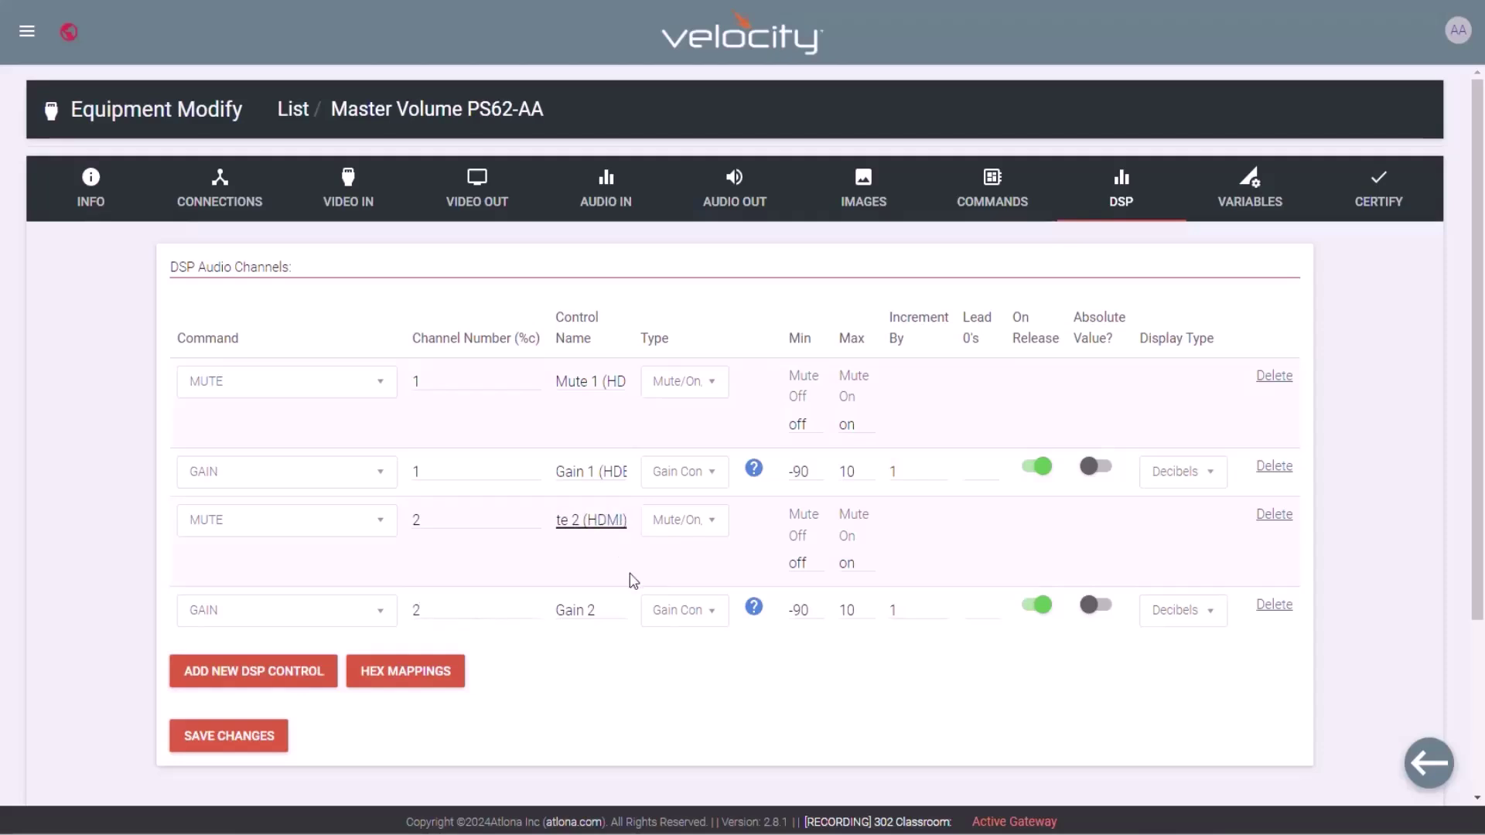
pyautogui.click(610, 607)
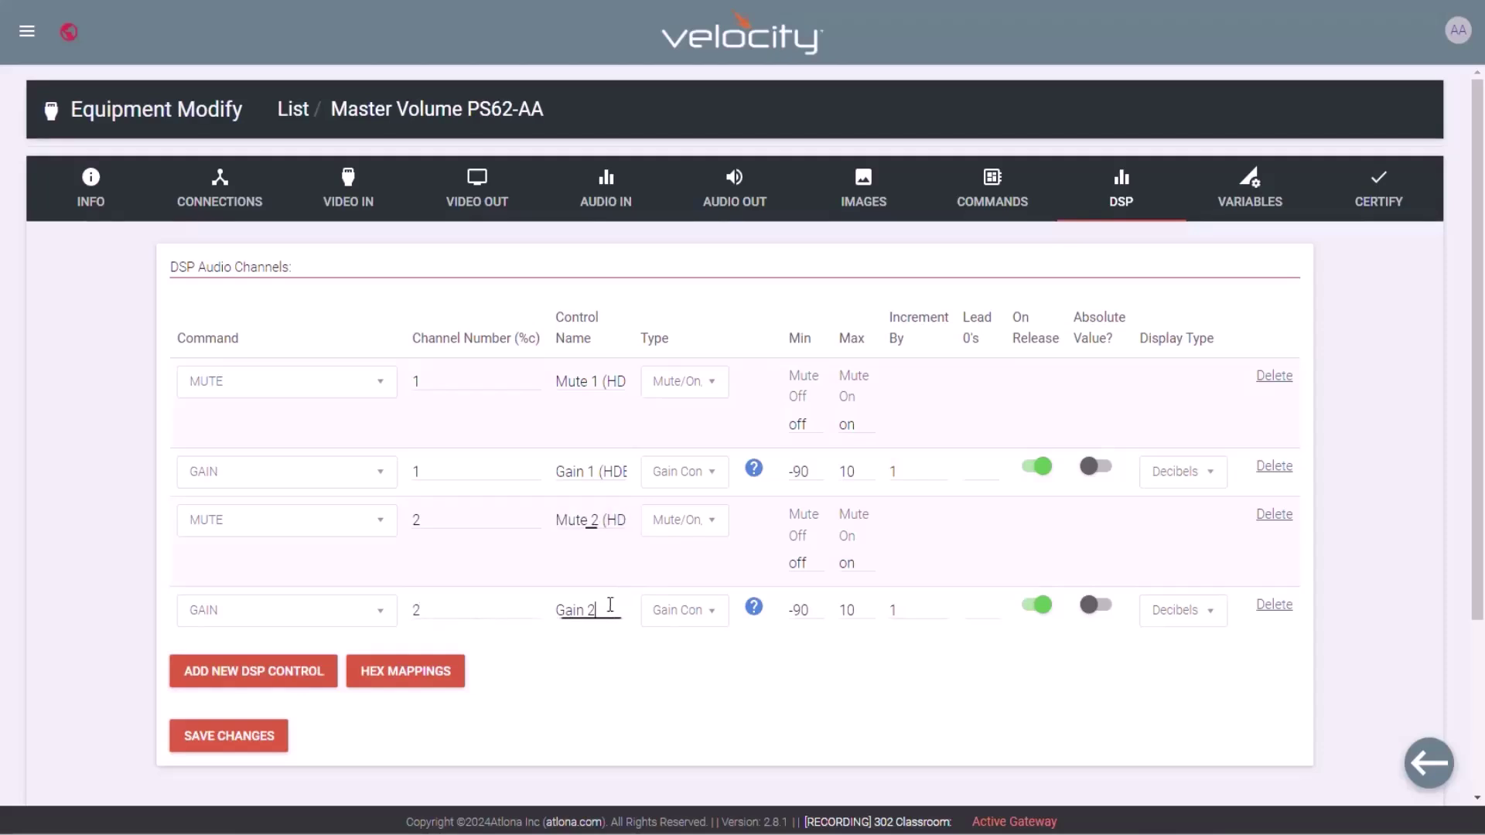
pyautogui.write('(HDMI')
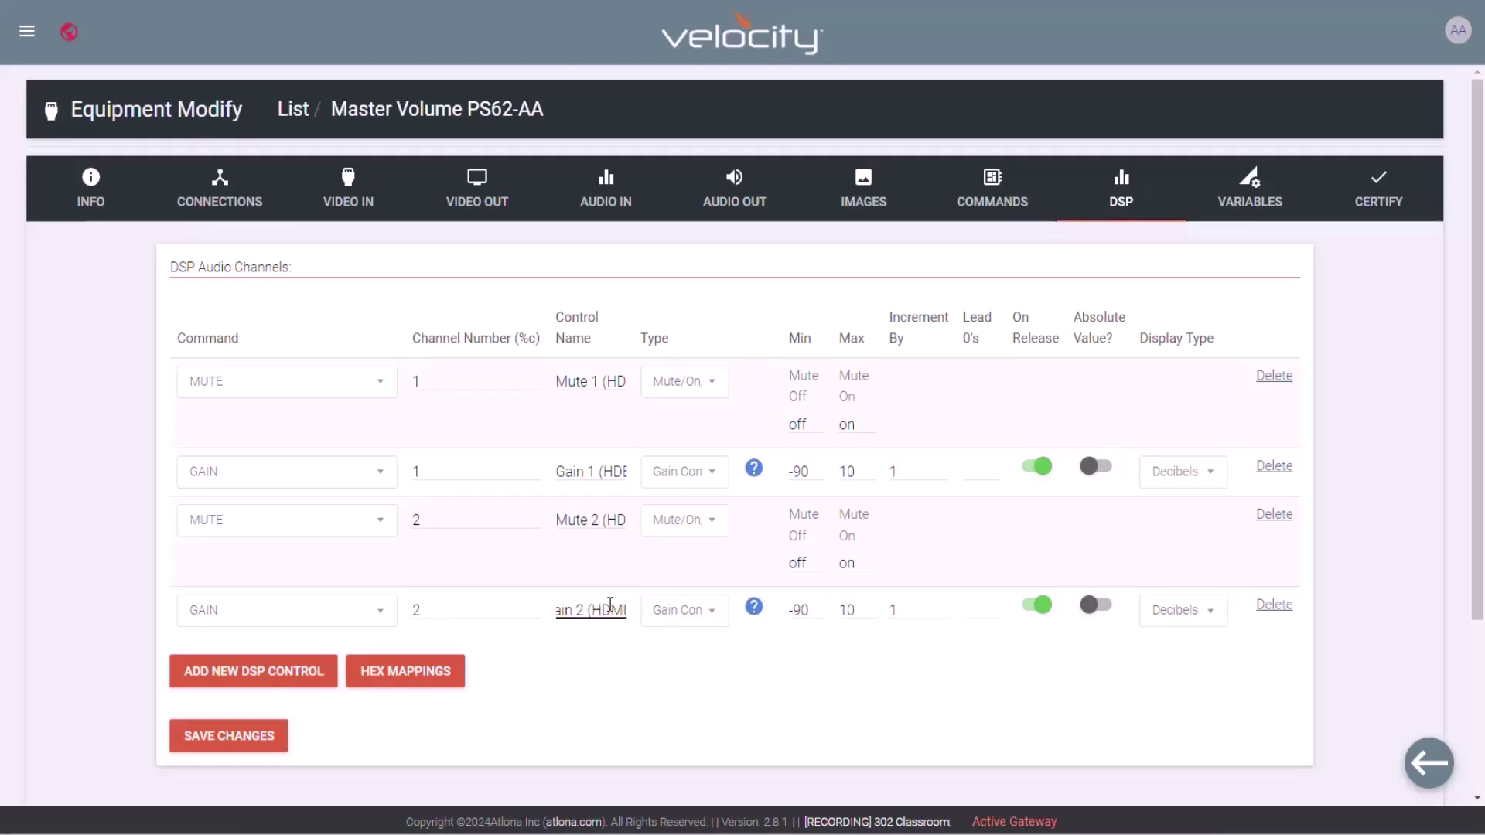
pyautogui.write(')')
# - Add a third DSP control and assign the MUTE command to Mute 3 and the GAIN command to Gain 3
pyautogui.click(244, 670)
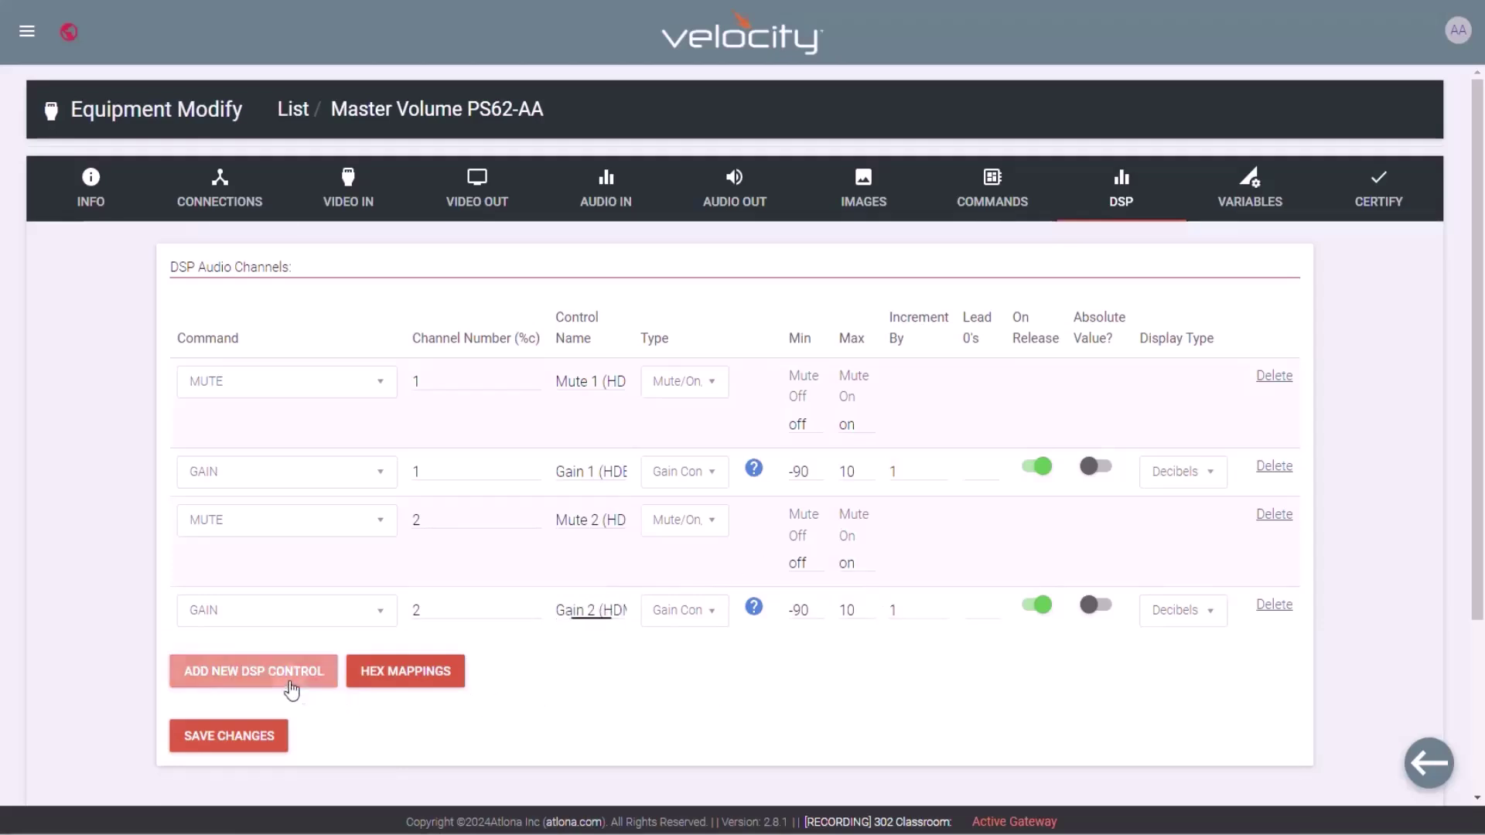
pyautogui.click(244, 670)
pyautogui.click(206, 732)
pyautogui.click(286, 749)
pyautogui.click(204, 696)
# - Set the channel number of both third controls to 3 and rename them Mute 3 (ANG 1) and Gain 3 (ANG 1)
pyautogui.moveTo(420, 658); pyautogui.dragTo(521, 658)
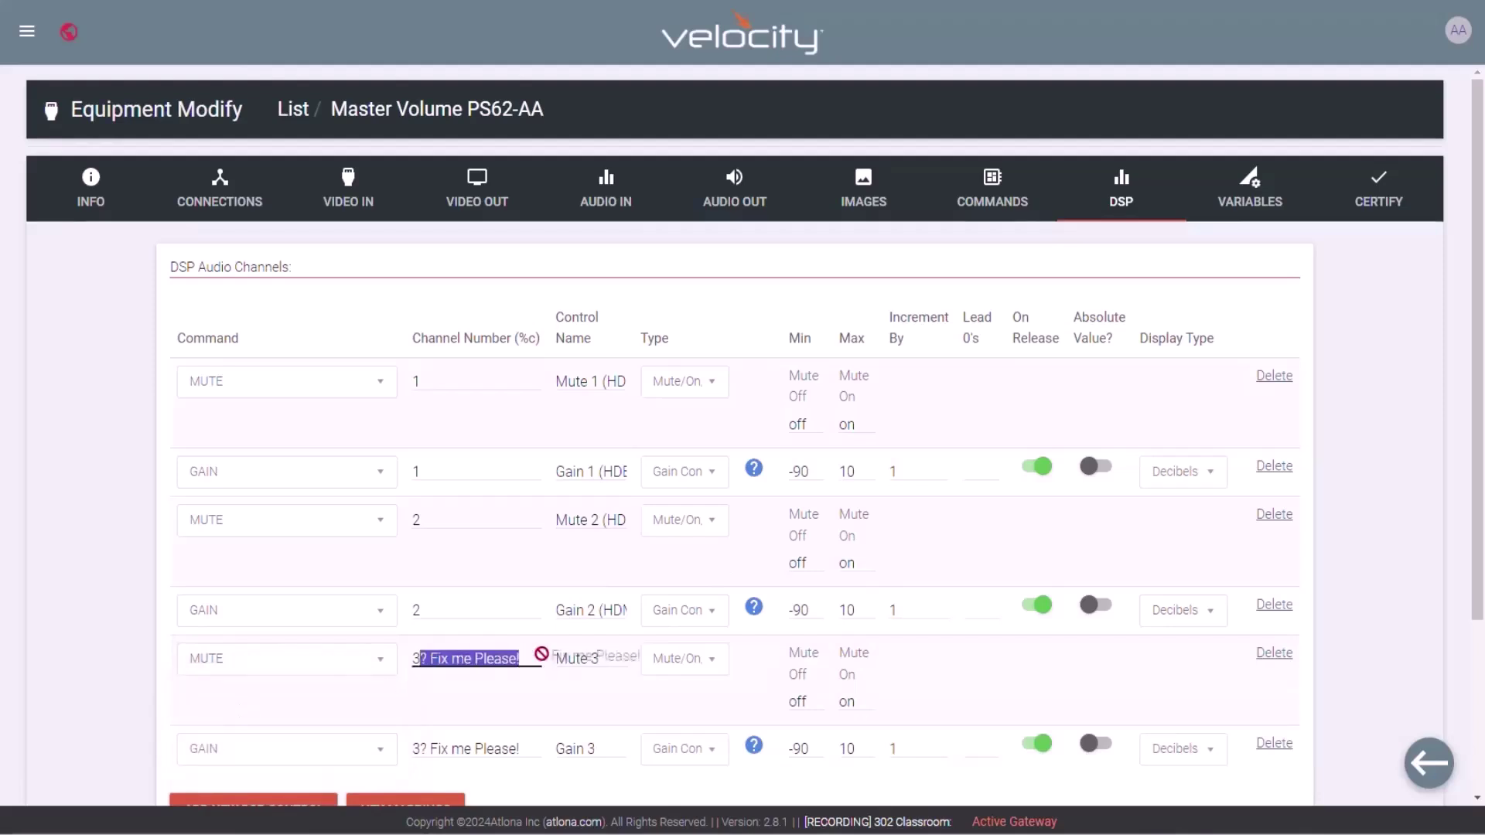
pyautogui.press('BackSpace')
pyautogui.moveTo(420, 749); pyautogui.dragTo(520, 748)
pyautogui.press('BackSpace')
pyautogui.click(609, 658)
pyautogui.write('(ANALOG)')
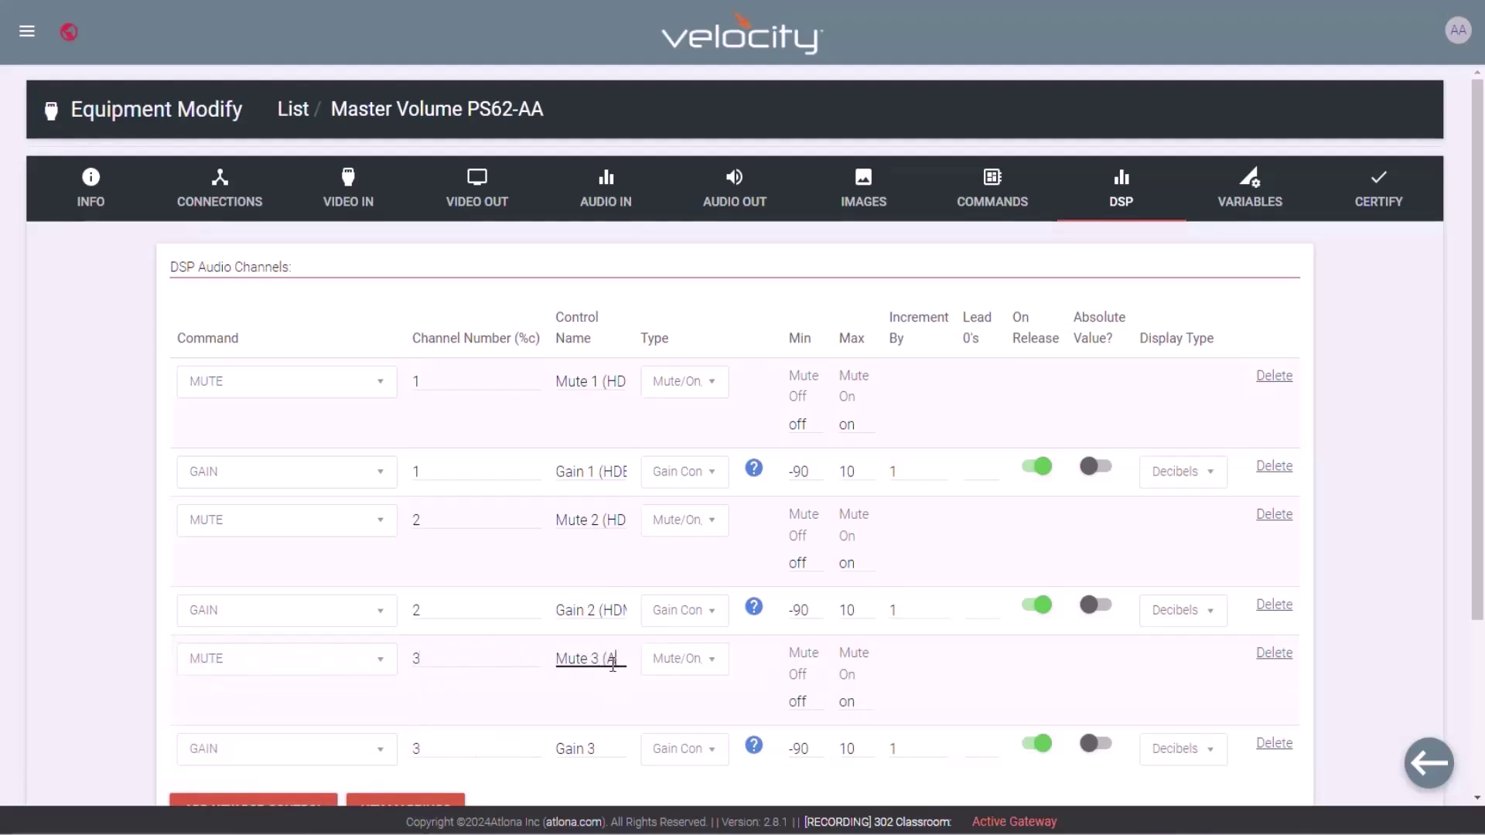
pyautogui.click(623, 748)
pyautogui.write('(ANALOG)')
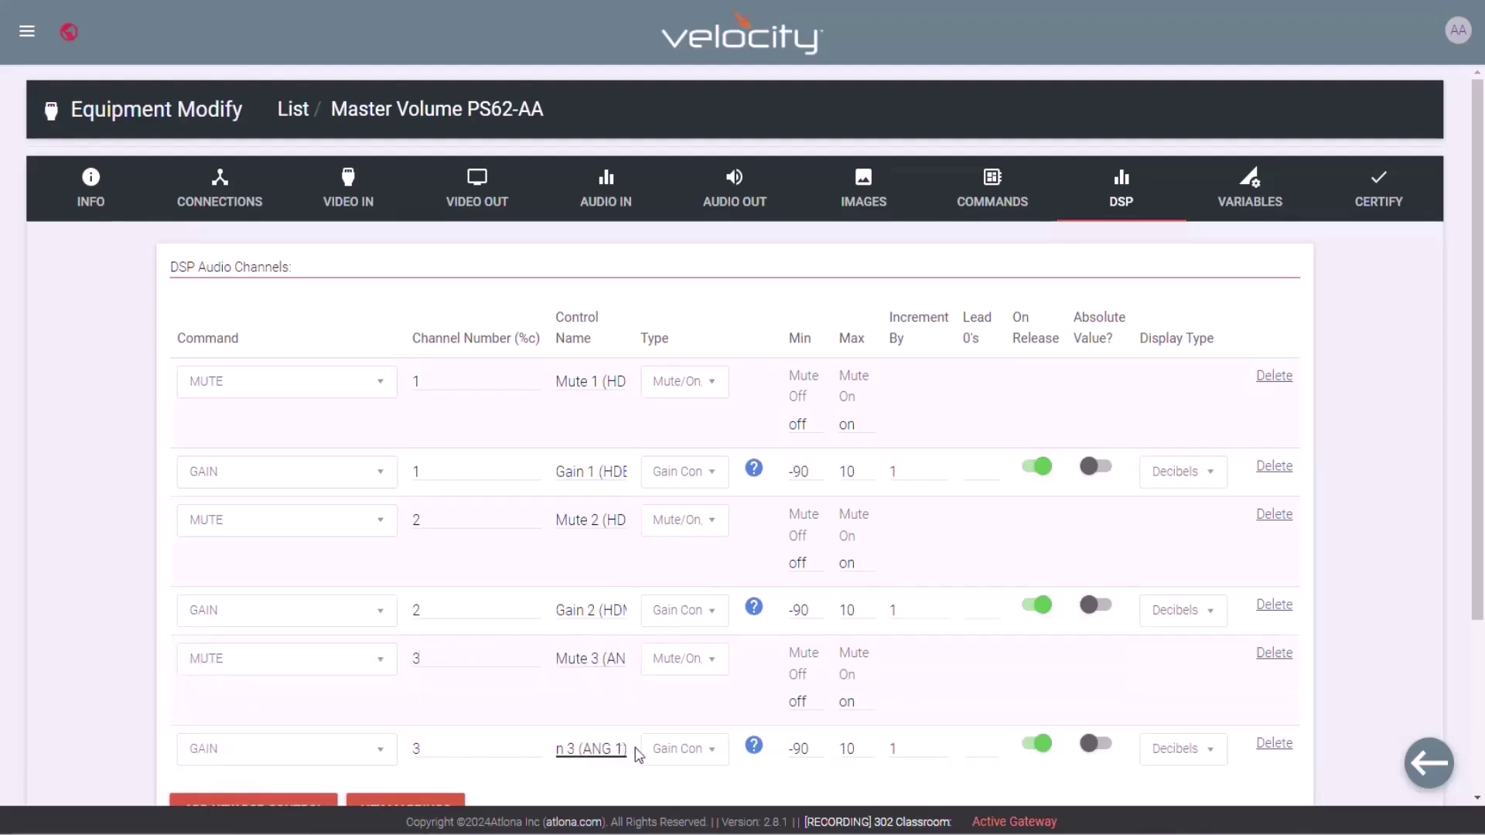
# - Add a fourth DSP control and assign the MUTE command to Mute 4 and the GAIN command to Gain 4
pyautogui.scroll(-3, 474, 524)
pyautogui.click(221, 573)
pyautogui.click(205, 635)
pyautogui.click(240, 665)
pyautogui.click(205, 703)
# - Set the channel number of both fourth controls to 4 and rename them Mute 4 (ANG 2) and Gain 4 (ANG 2)
pyautogui.moveTo(414, 562); pyautogui.dragTo(537, 563)
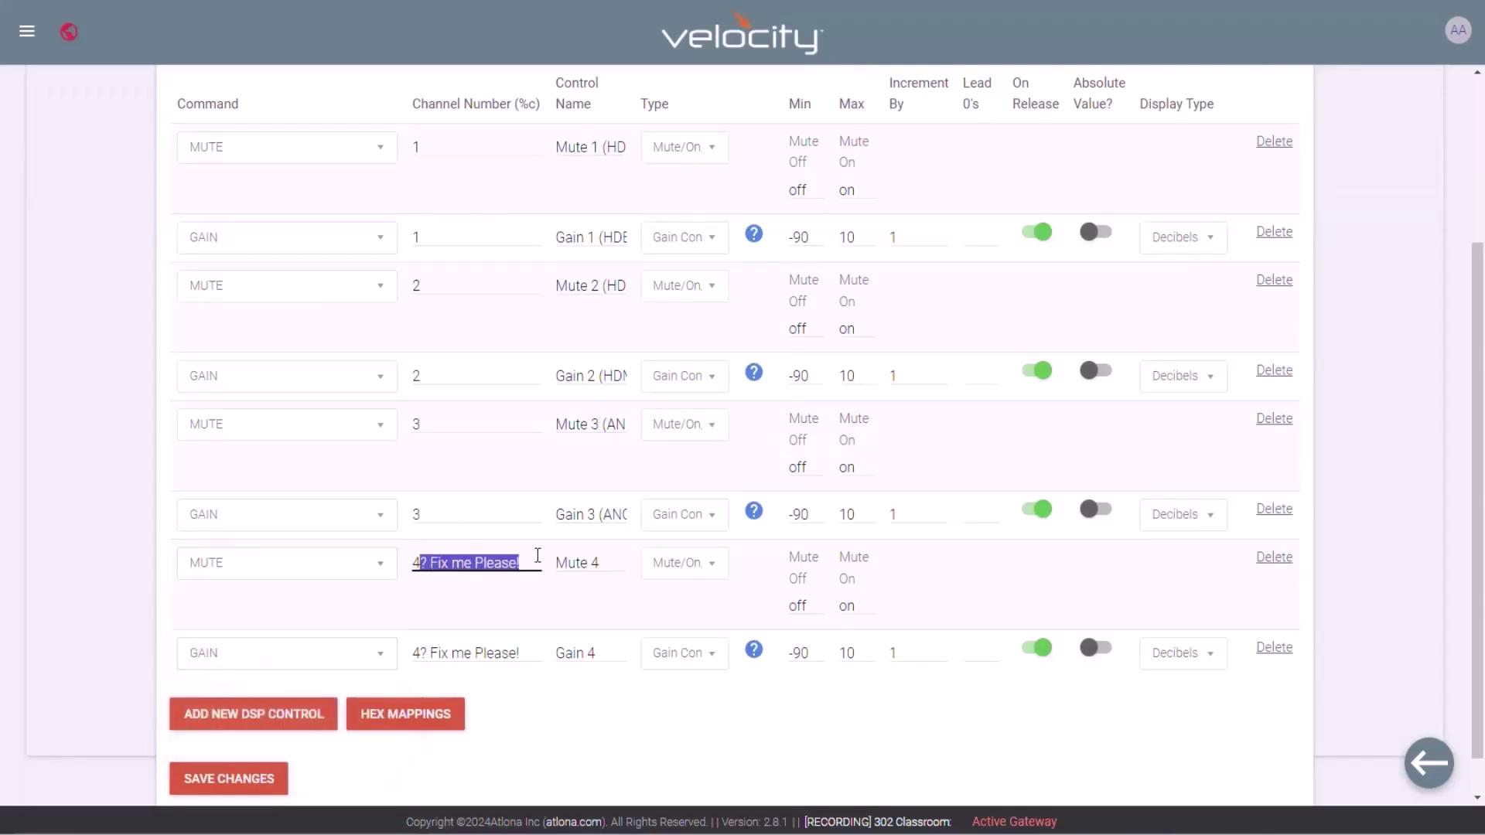
pyautogui.write('4')
pyautogui.moveTo(425, 652); pyautogui.dragTo(542, 652)
pyautogui.write('4')
pyautogui.click(622, 563)
pyautogui.write('(ANALOG)')
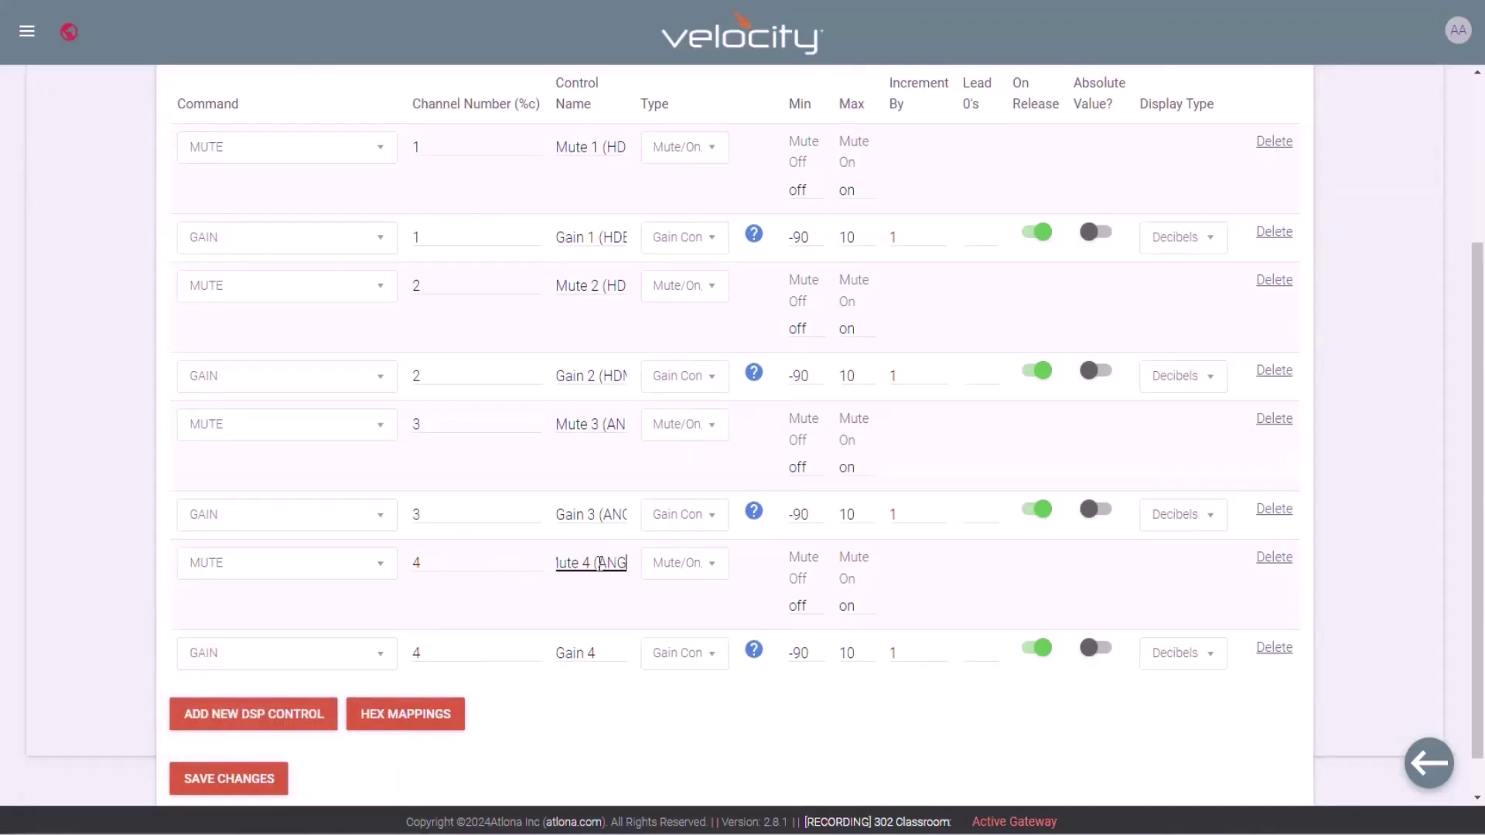
pyautogui.click(609, 652)
pyautogui.write('(ANG 2)')
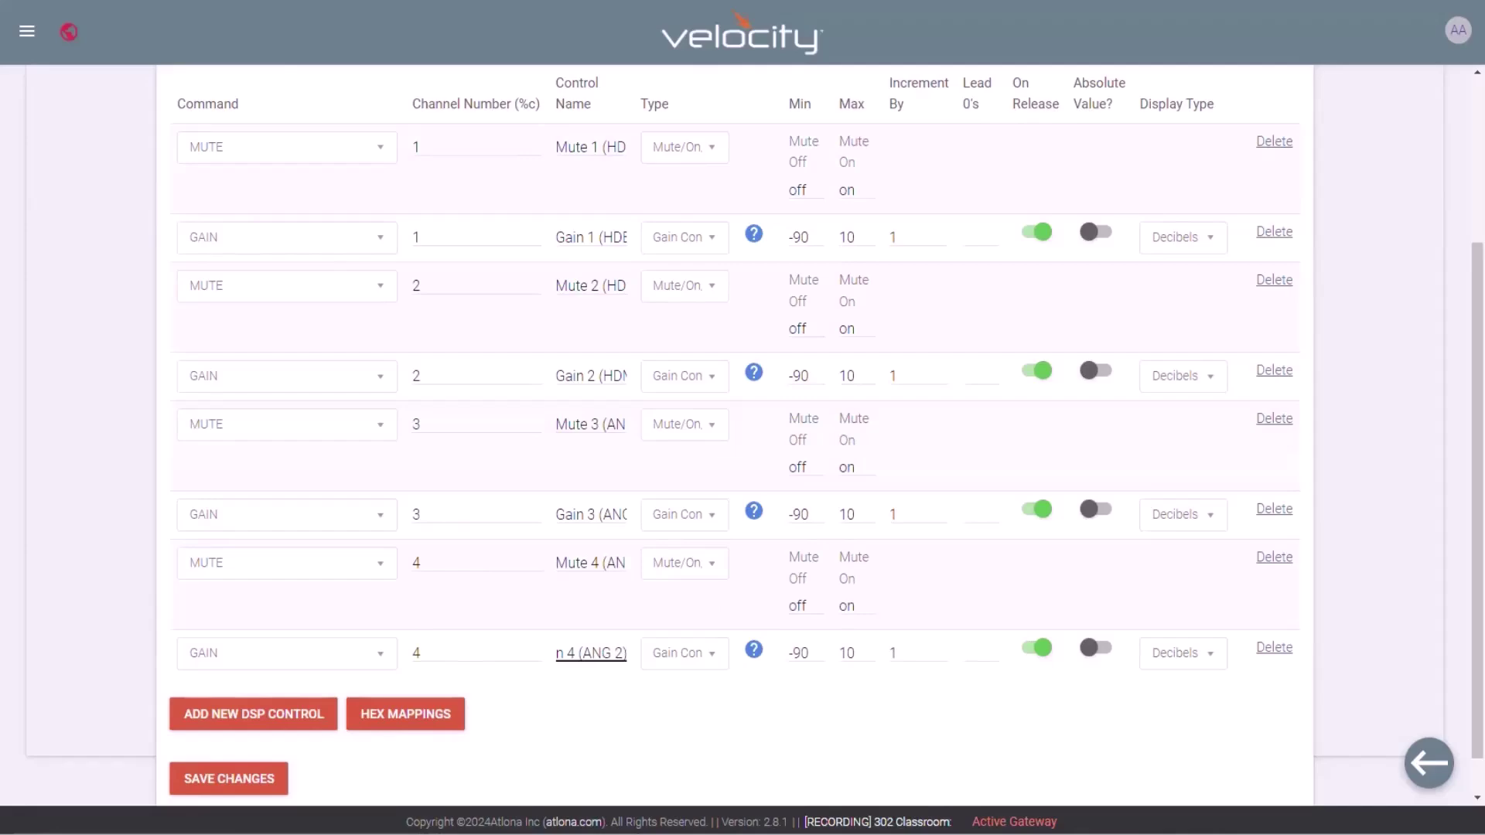
# - Save the DSP controls, check the saved channel list, and open the driver's equipment variables
pyautogui.click(275, 786)
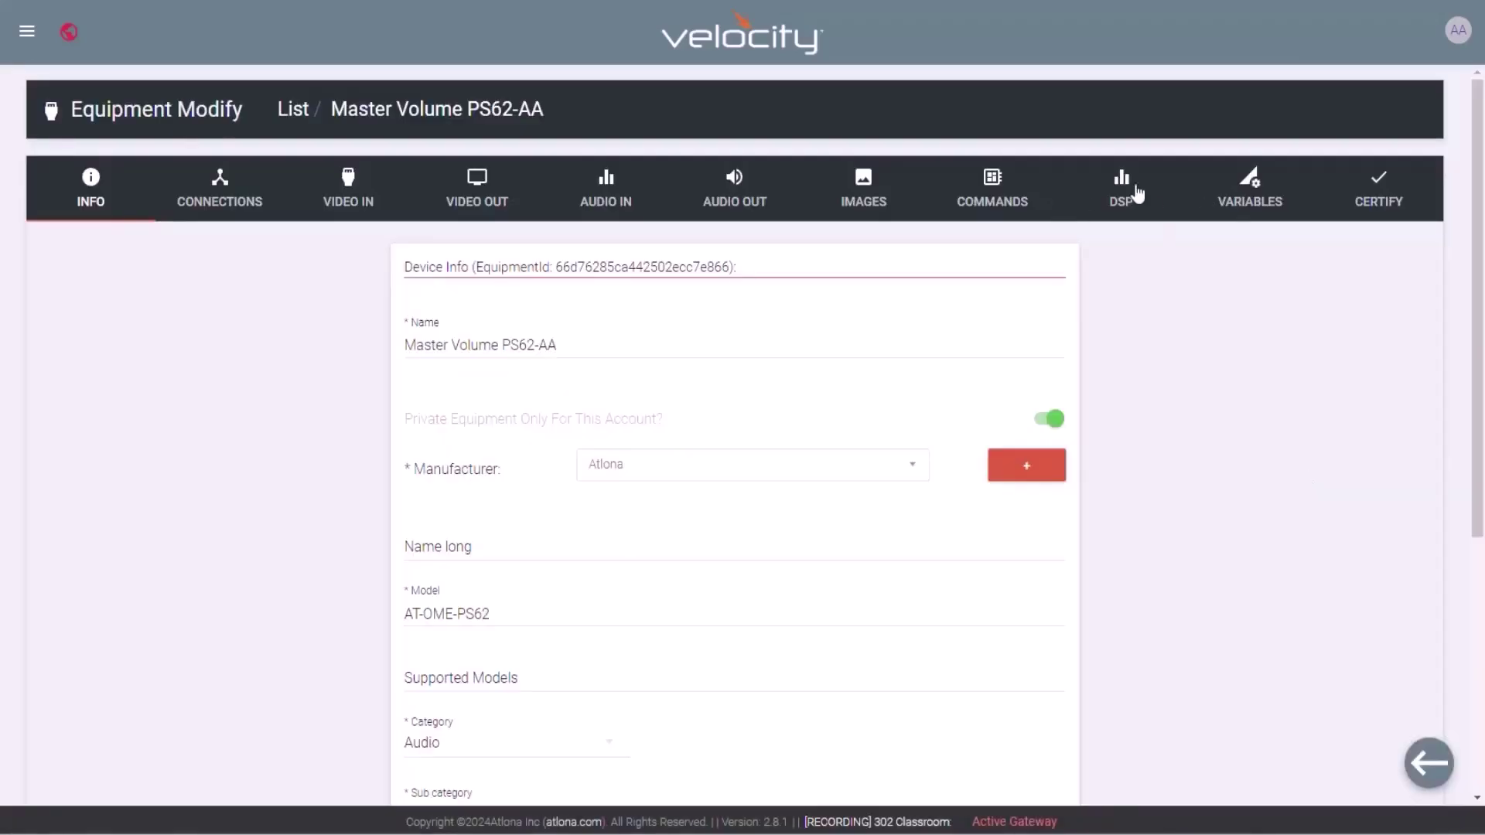
pyautogui.click(1131, 190)
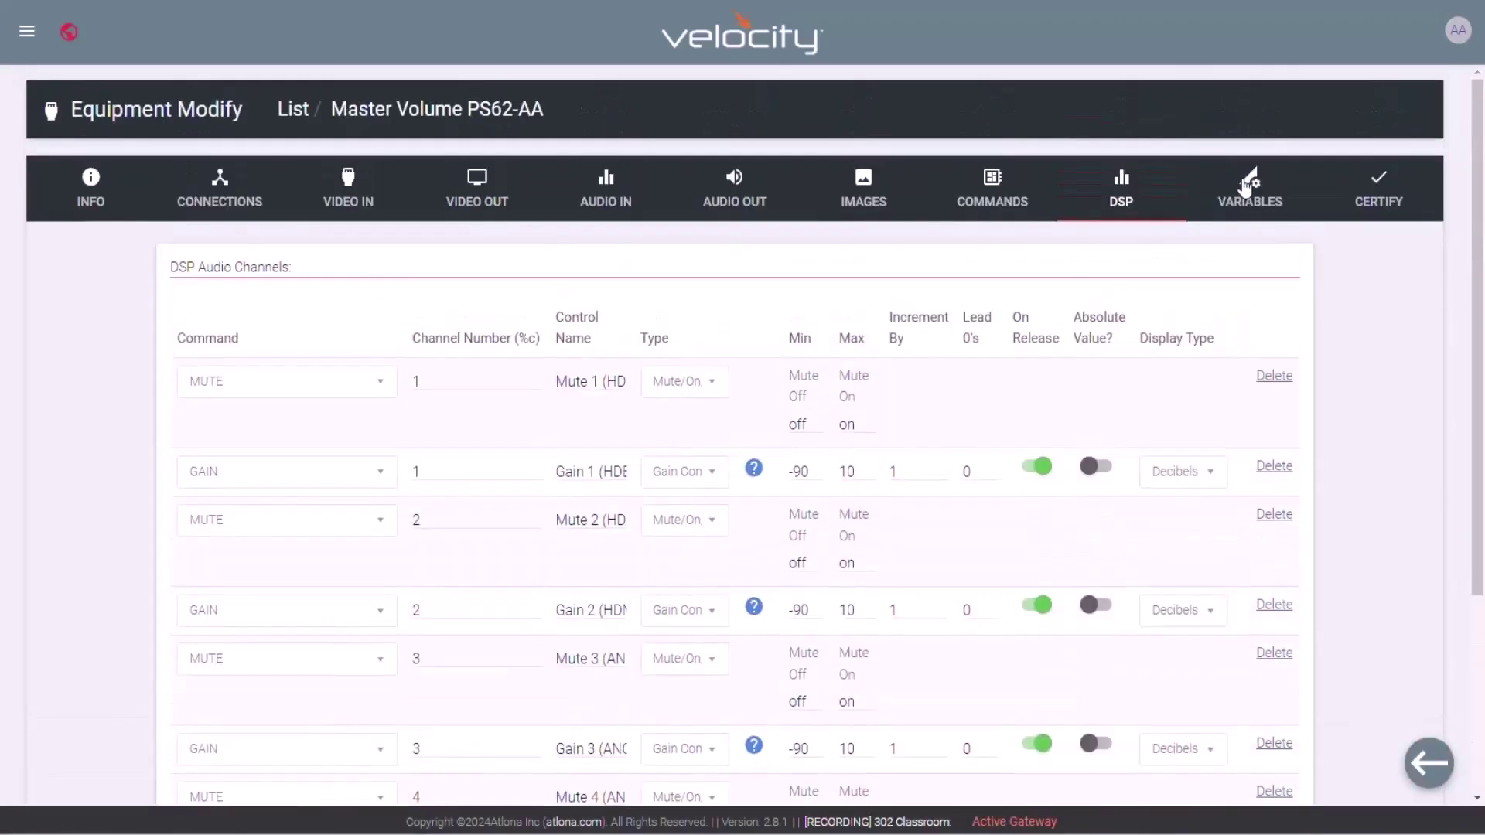
pyautogui.click(1244, 188)
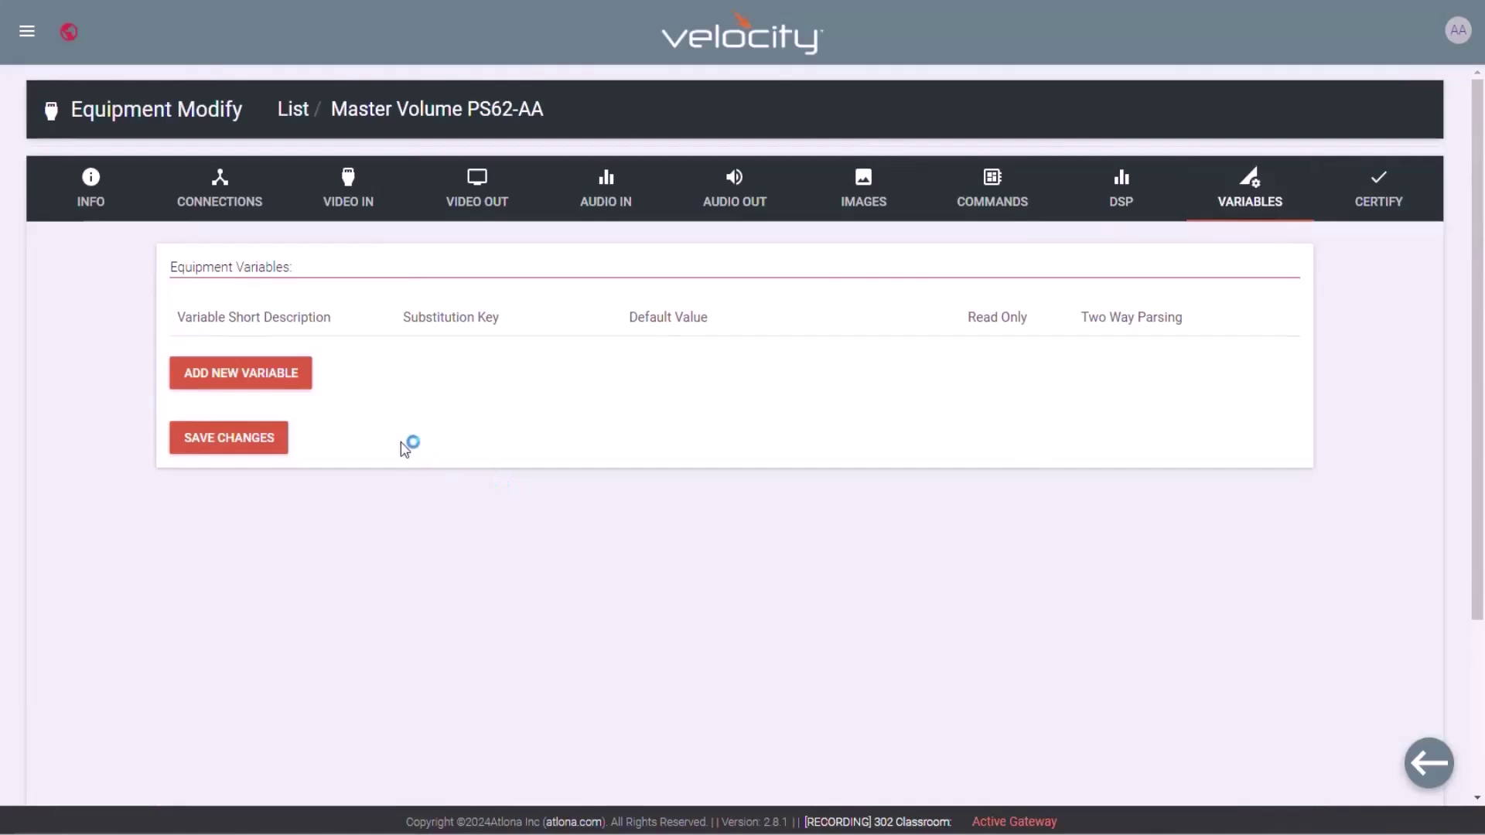
# - Add an equipment variable described as Gain 1 with the substitution key %VOUT1
pyautogui.click(300, 386)
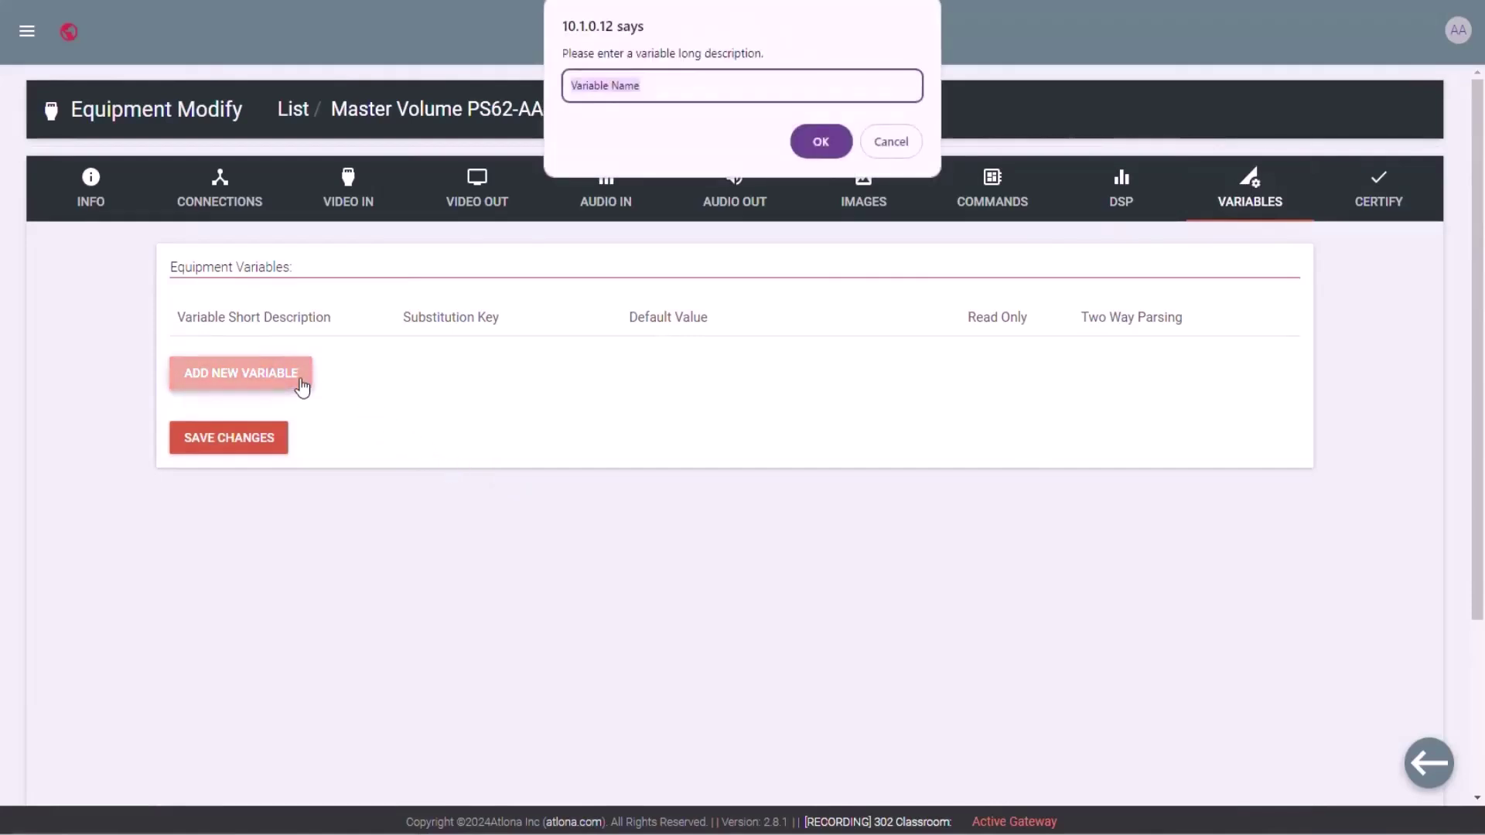
pyautogui.write('Gain 1')
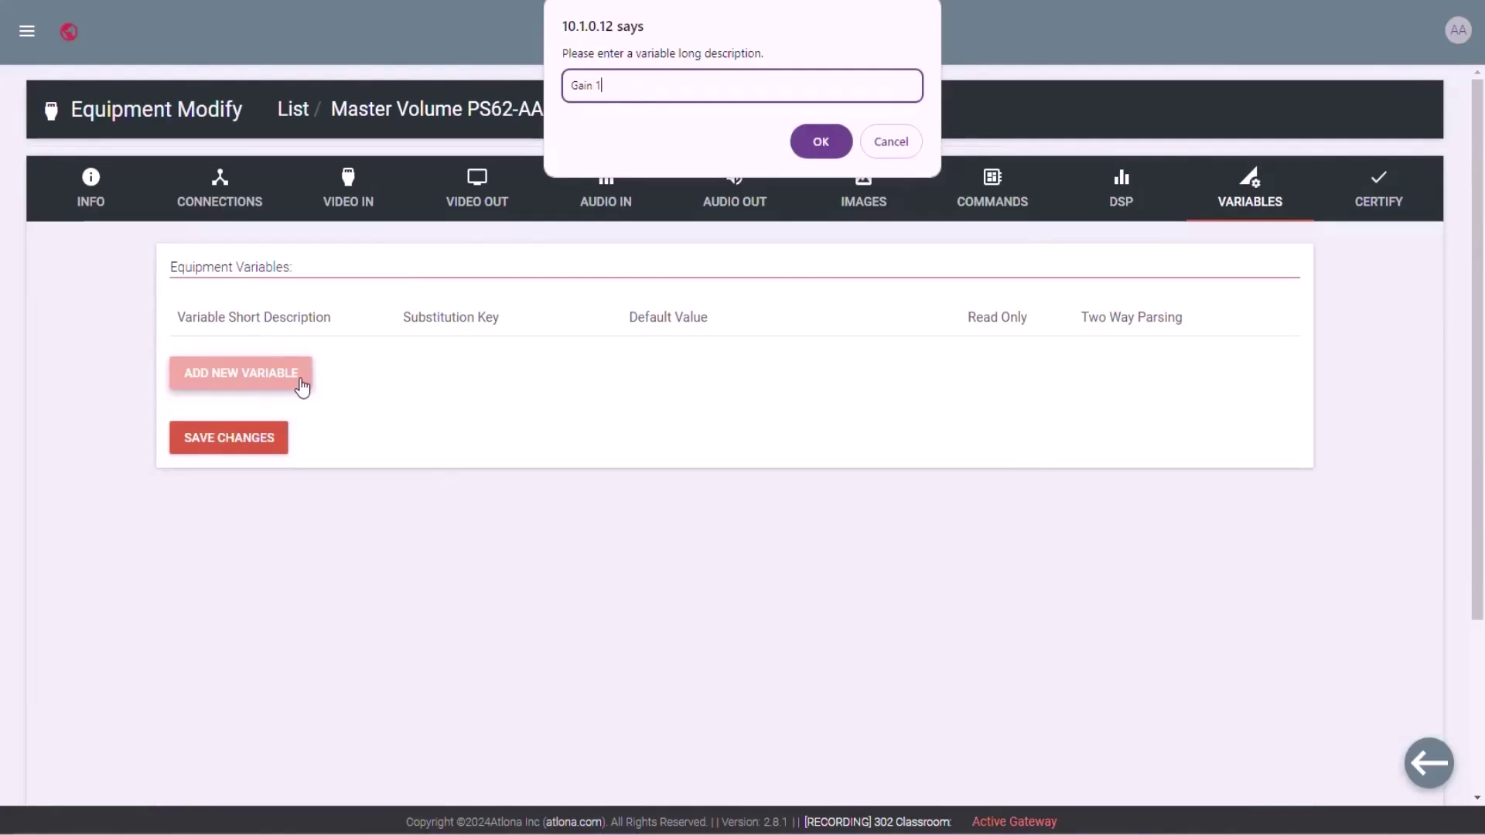
pyautogui.click(820, 141)
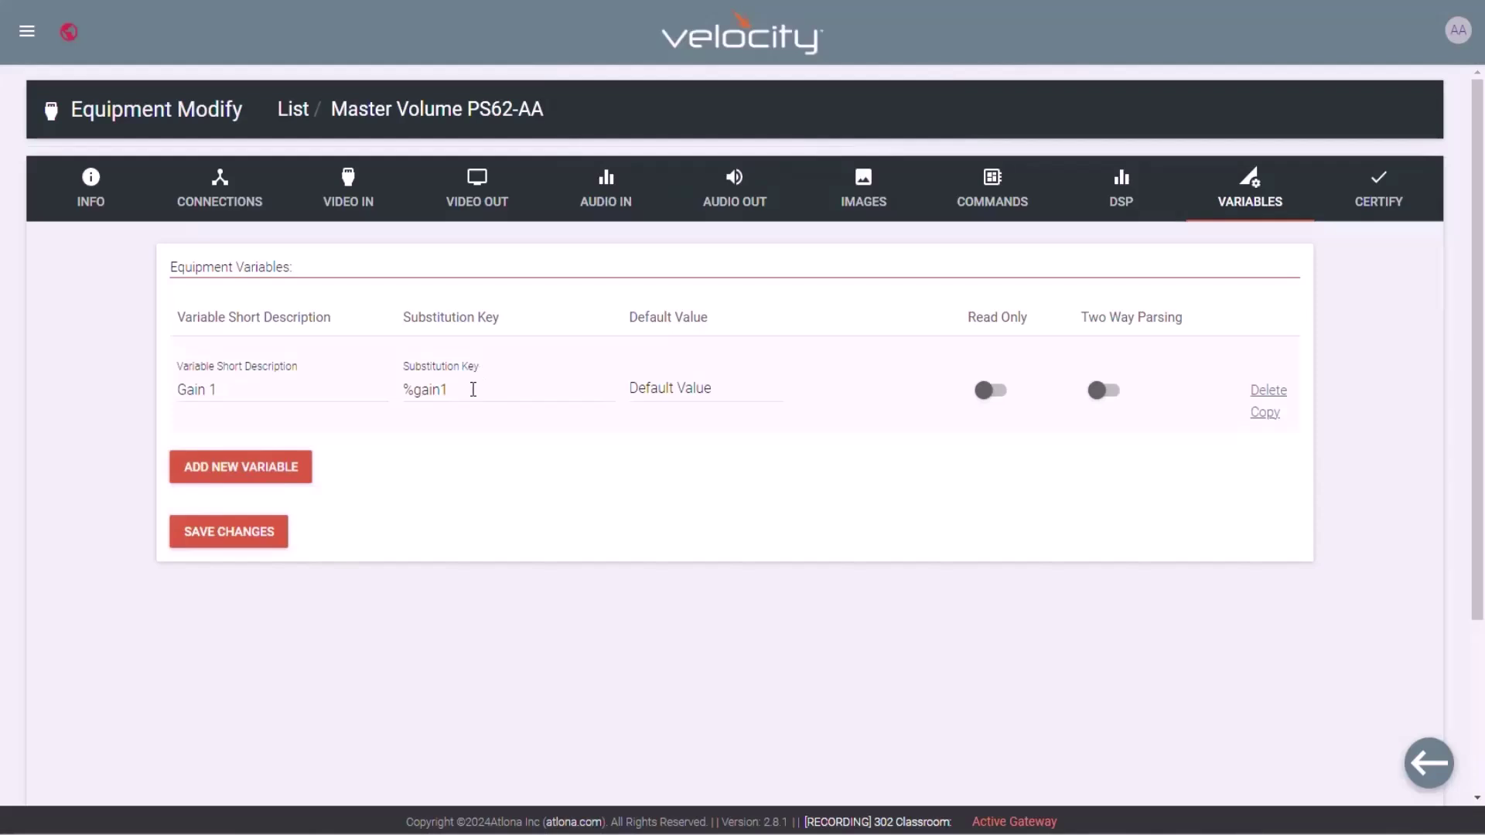
pyautogui.moveTo(473, 389); pyautogui.dragTo(416, 396)
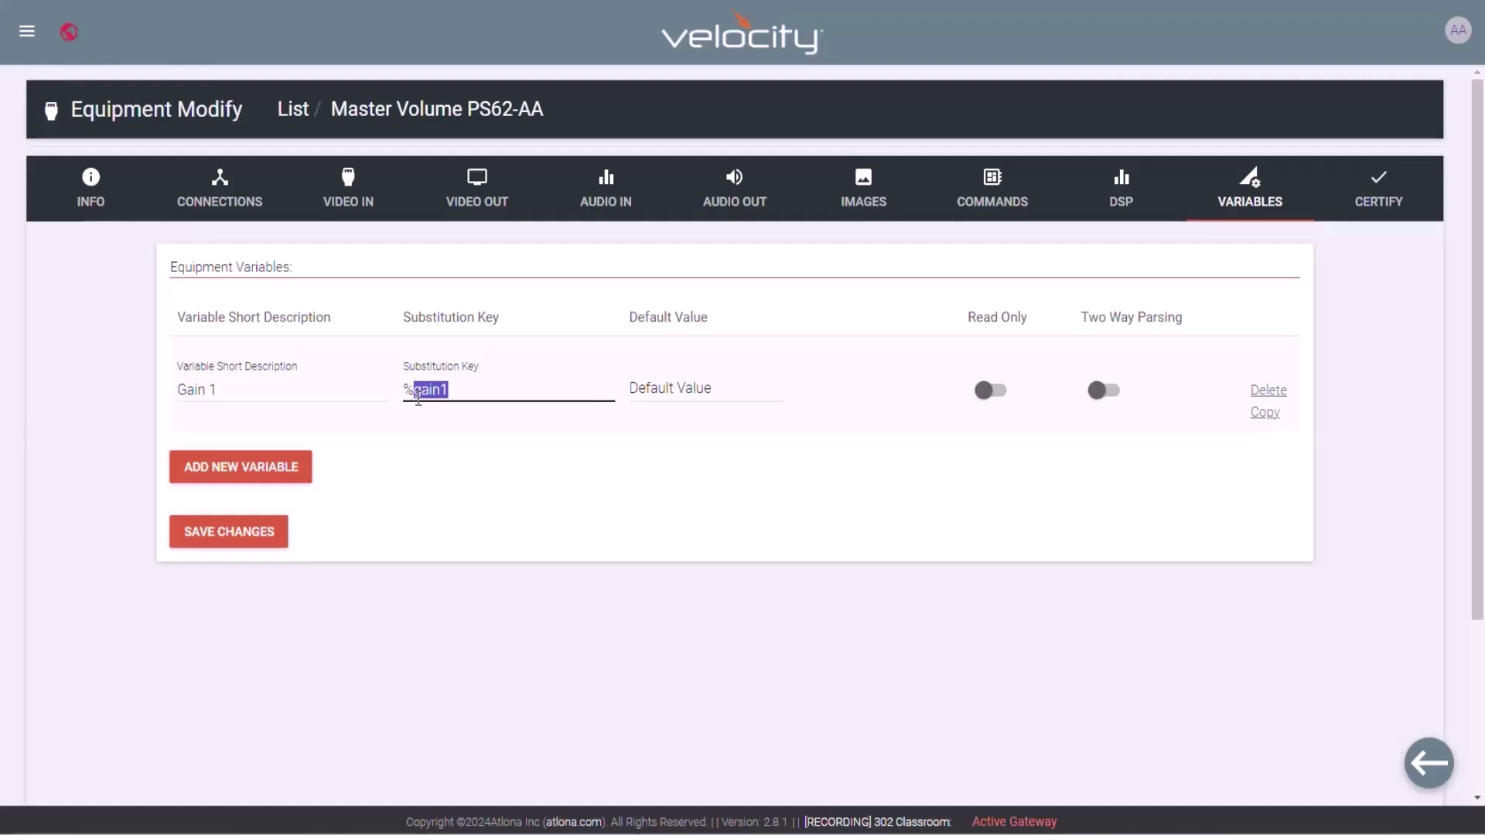
pyautogui.write('VOUT')
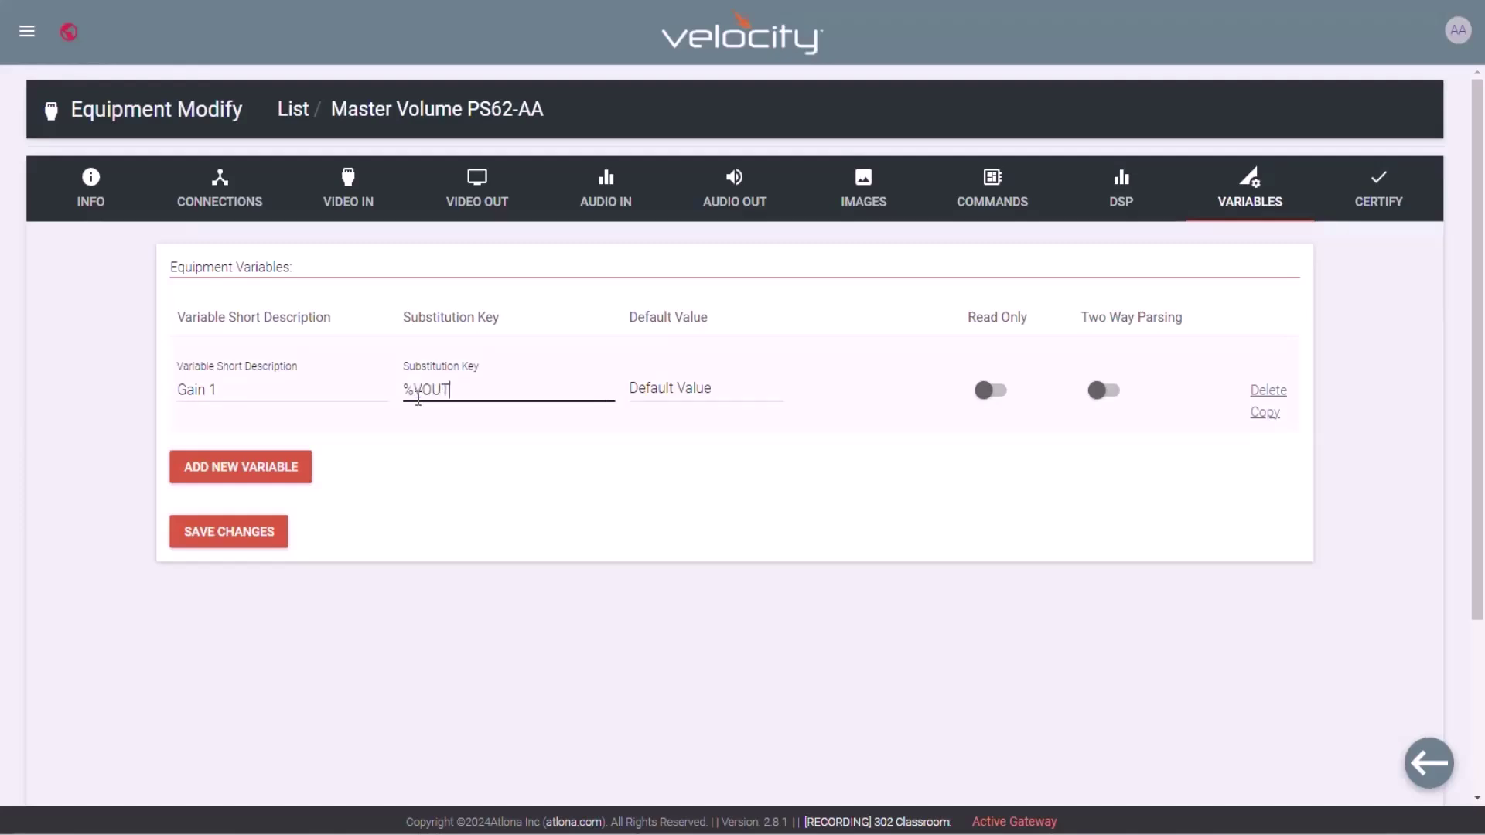
pyautogui.write('1')
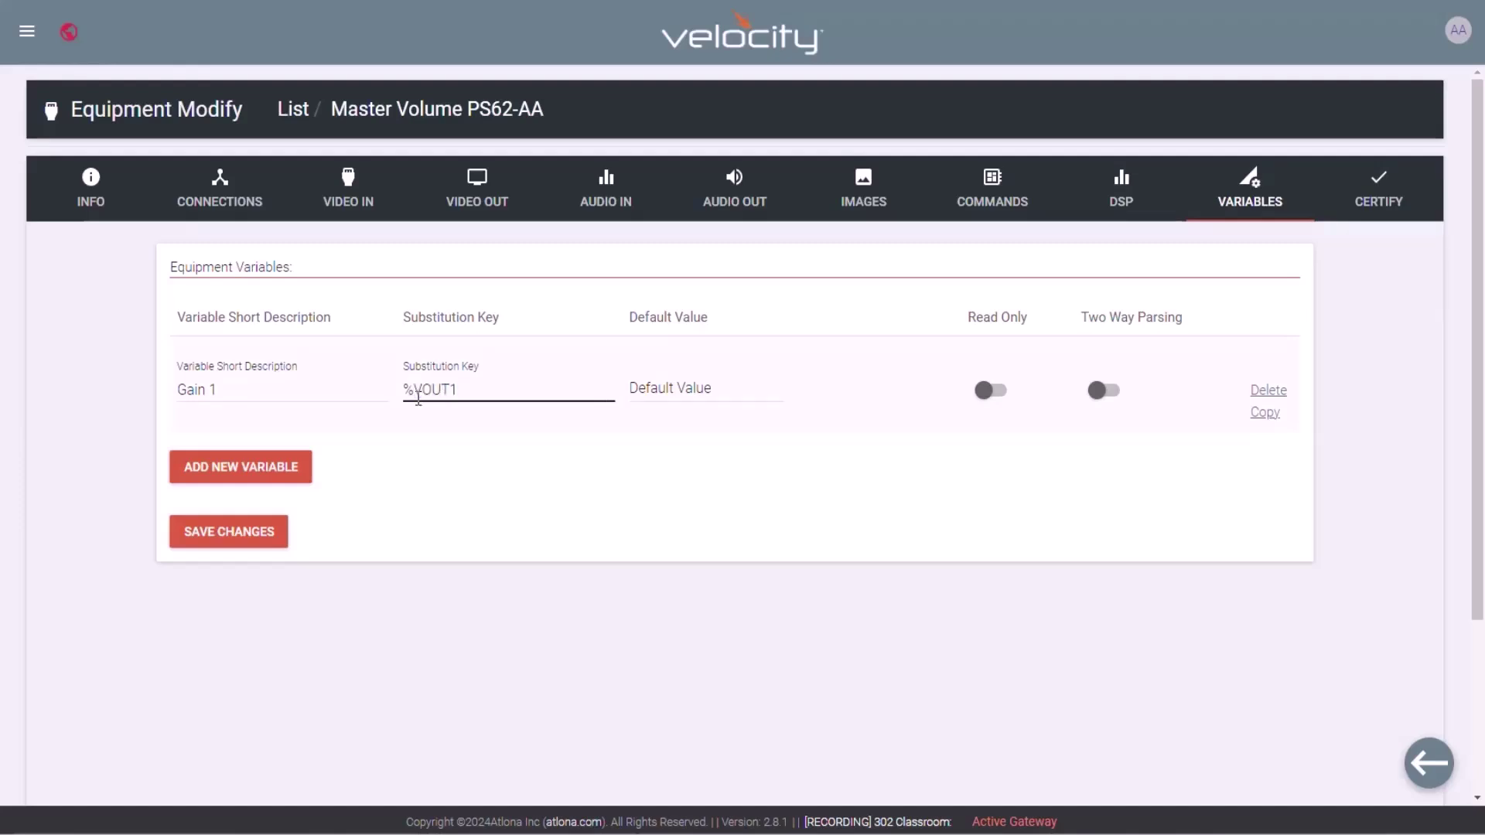
# - Enable two-way parsing for the Gain 1 variable and reduce its payload match to %VOUT1
pyautogui.click(1106, 390)
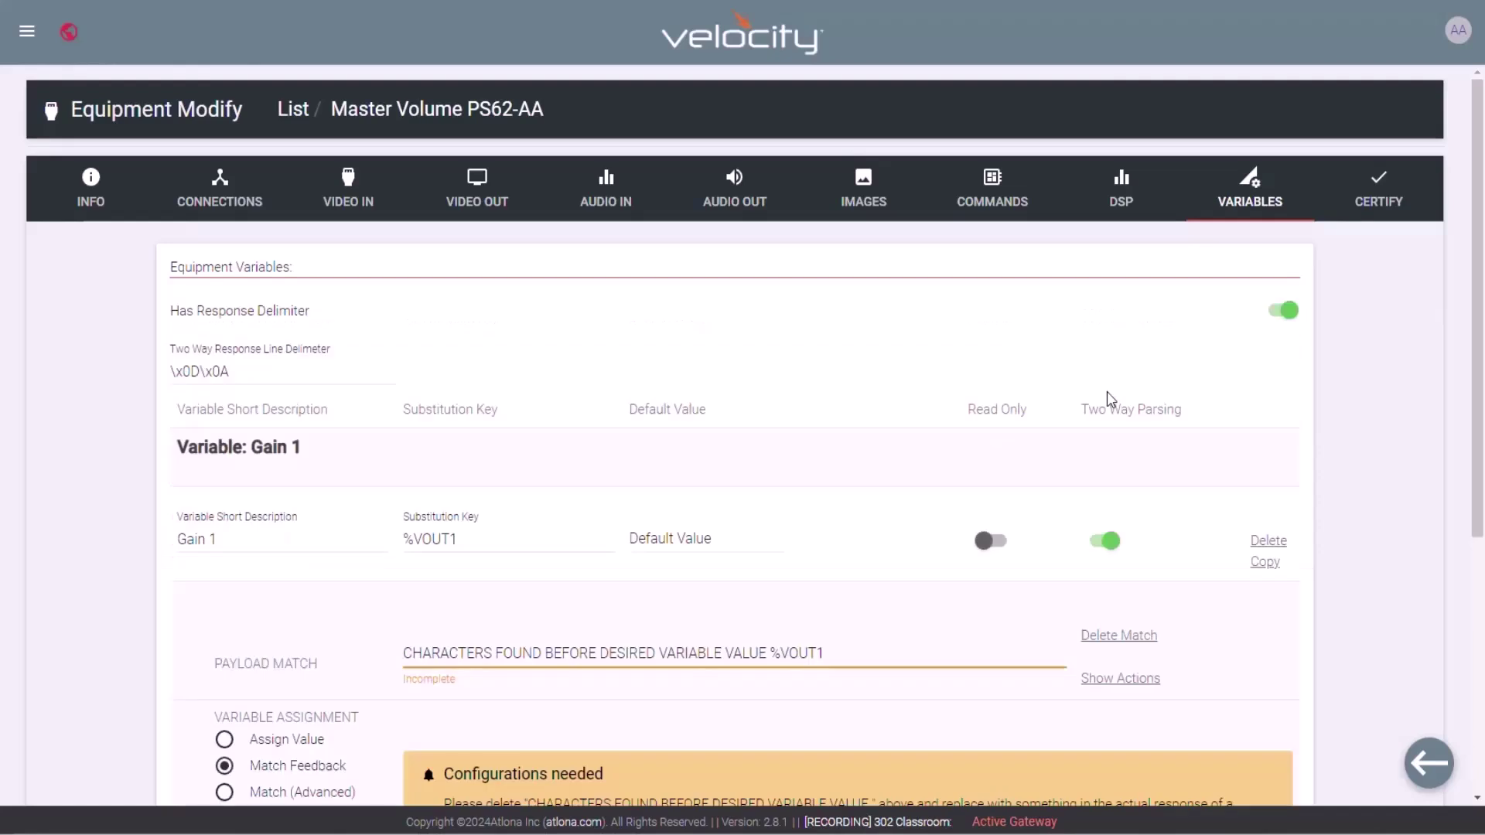
pyautogui.scroll(-2, 898, 551)
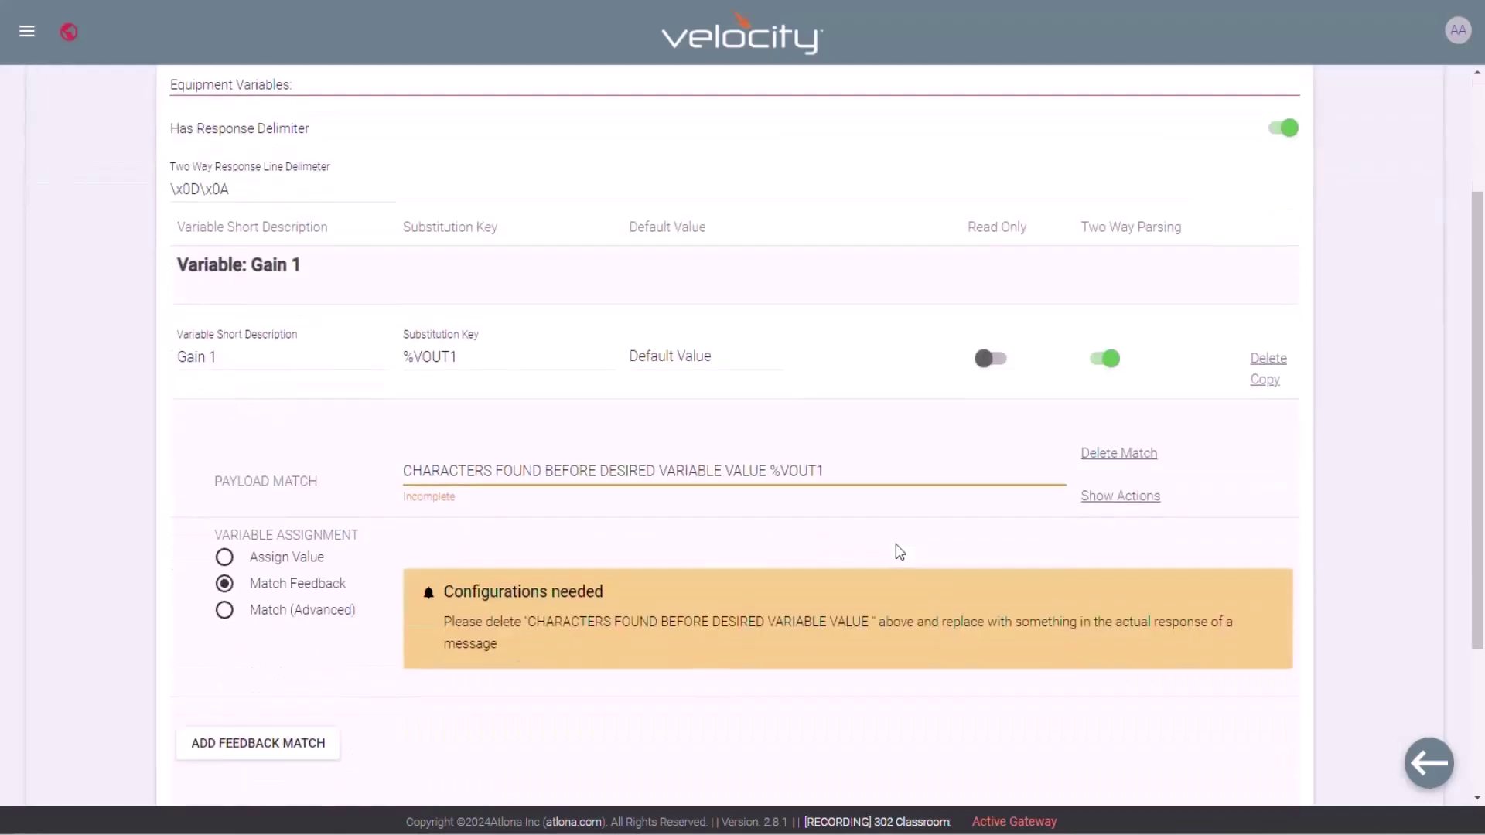
pyautogui.moveTo(771, 471); pyautogui.dragTo(371, 465)
pyautogui.press('BackSpace')
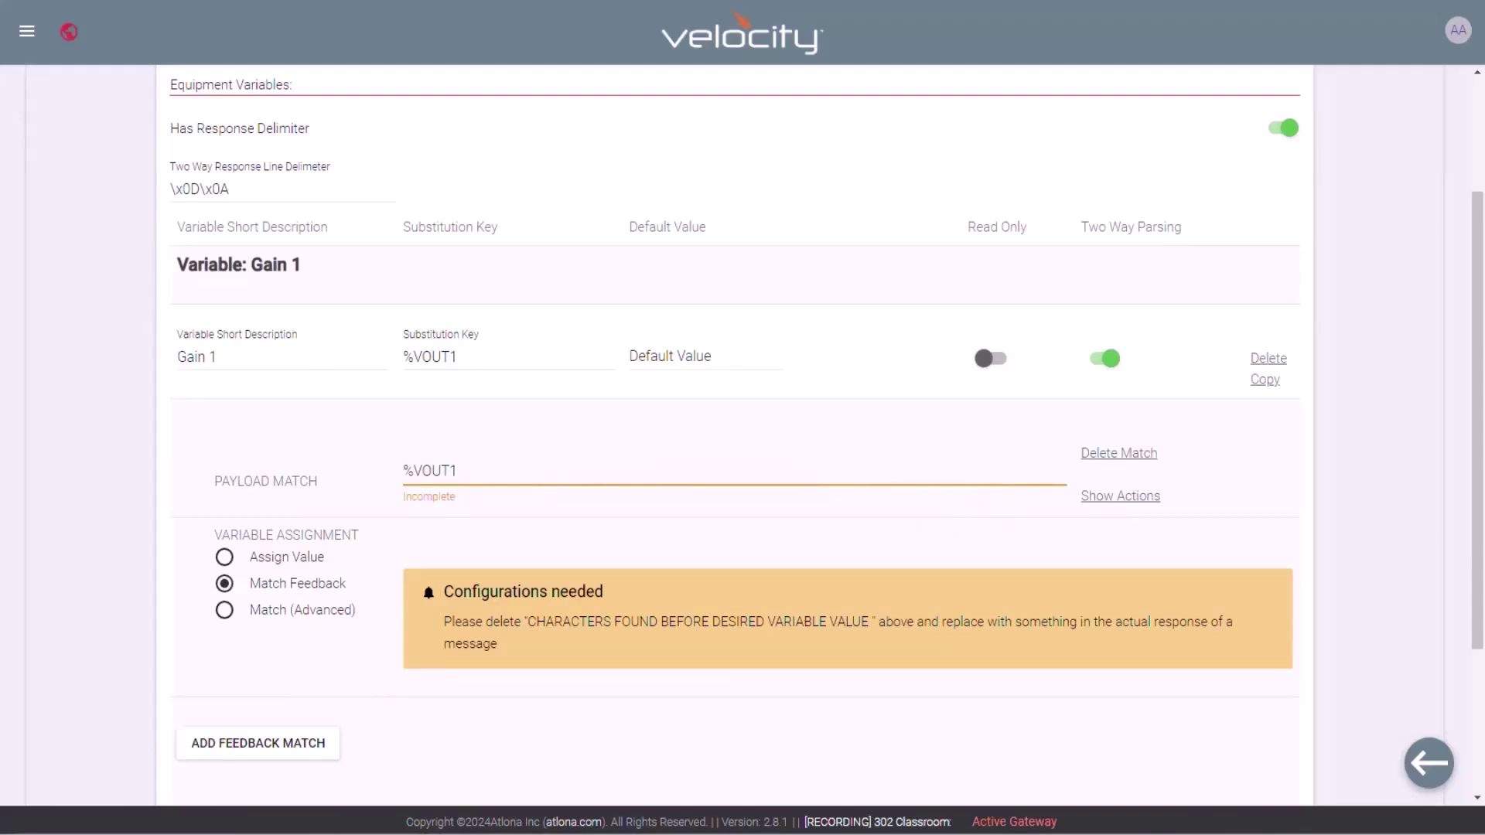
# - Show the Gain 1 match's actions and set its broadcast DSP control to Gain 1 (HDBT)
pyautogui.click(1123, 498)
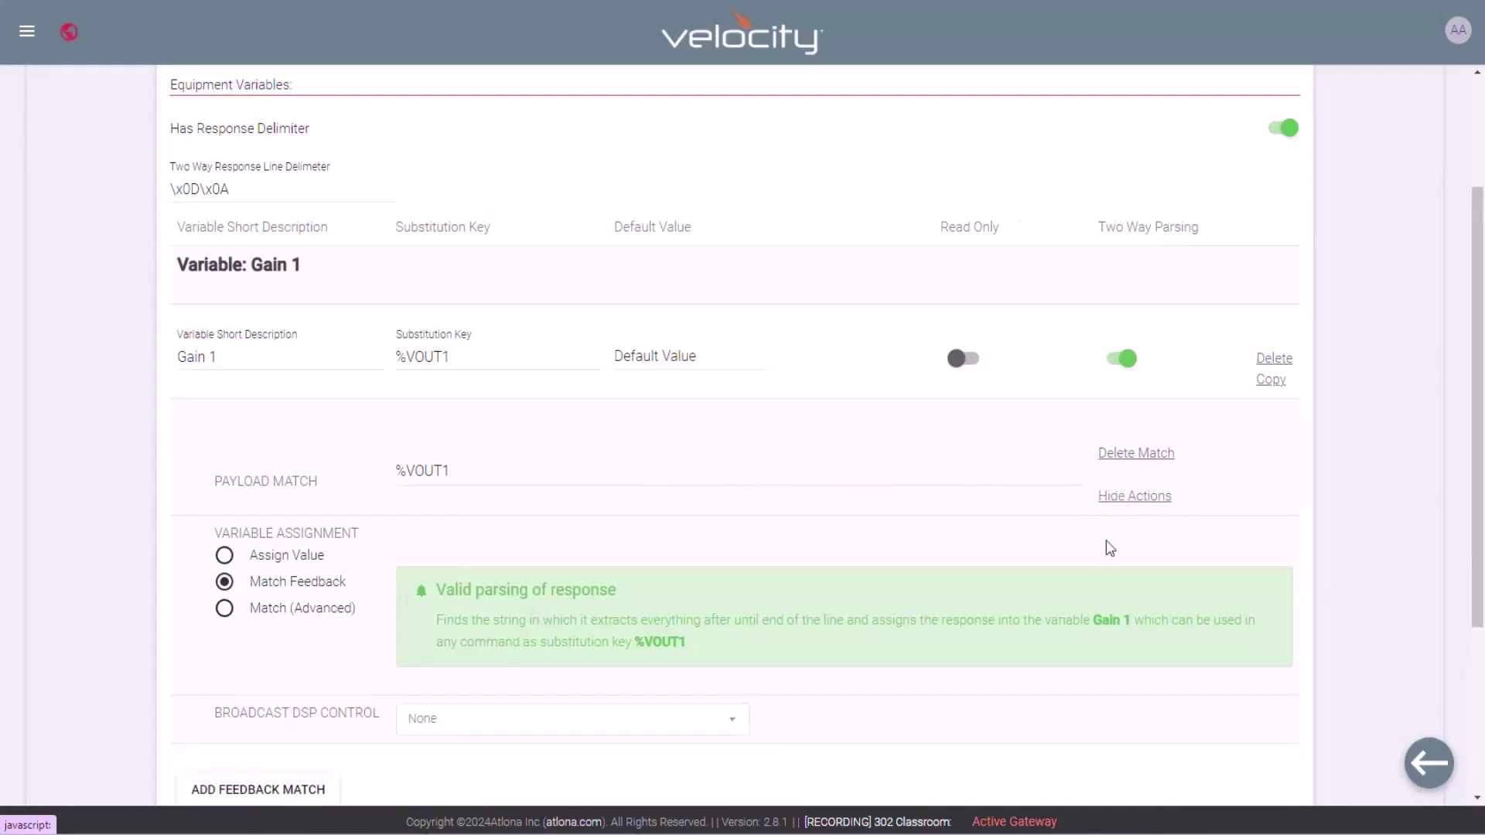
pyautogui.click(524, 721)
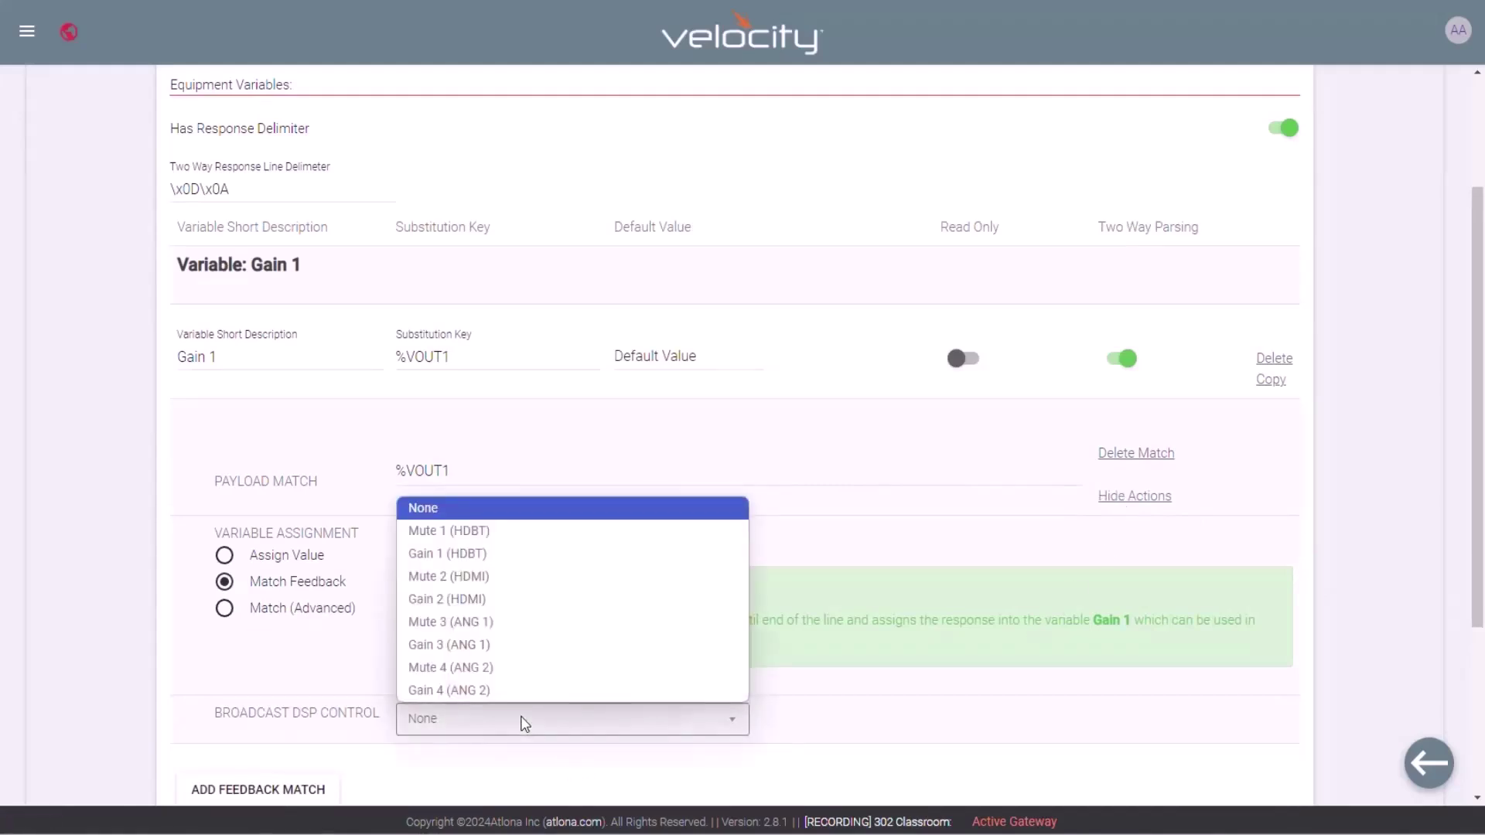
pyautogui.click(539, 554)
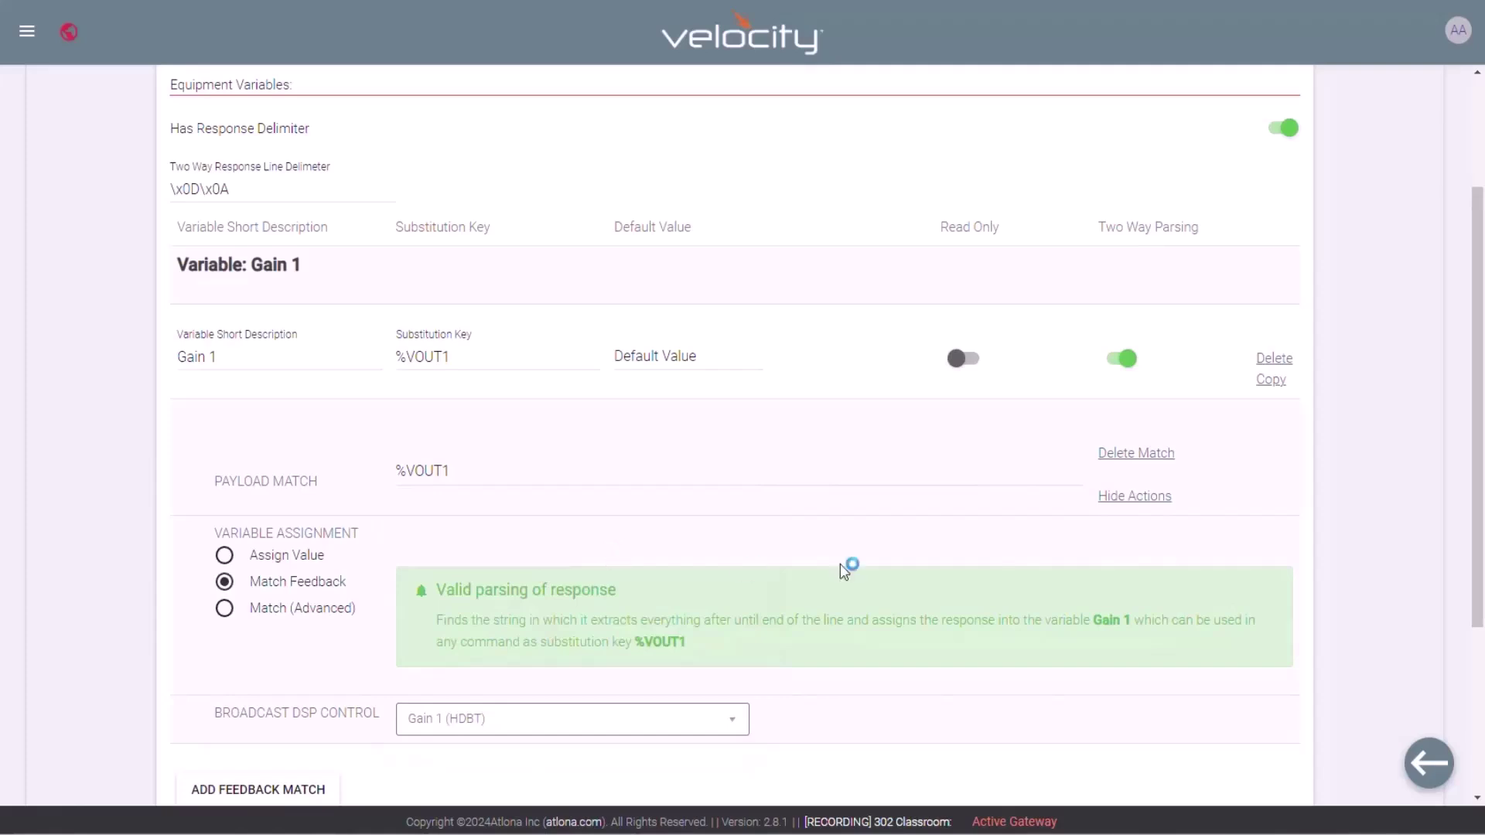
# - Copy the Gain 1 variable as Gain 2, with %VOUT2 as its substitution key and payload match
pyautogui.click(1273, 381)
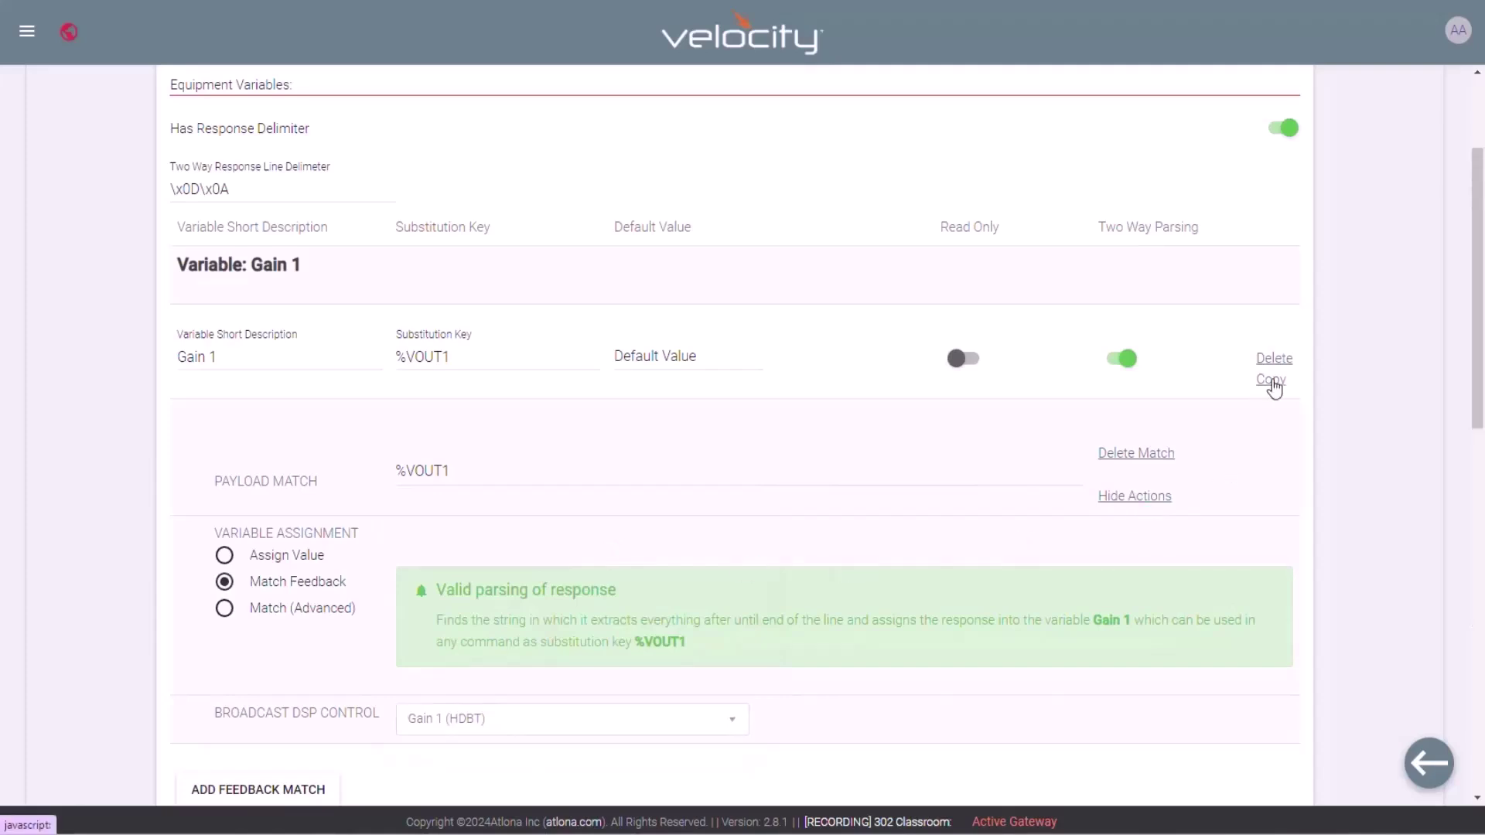
pyautogui.scroll(-5, 922, 566)
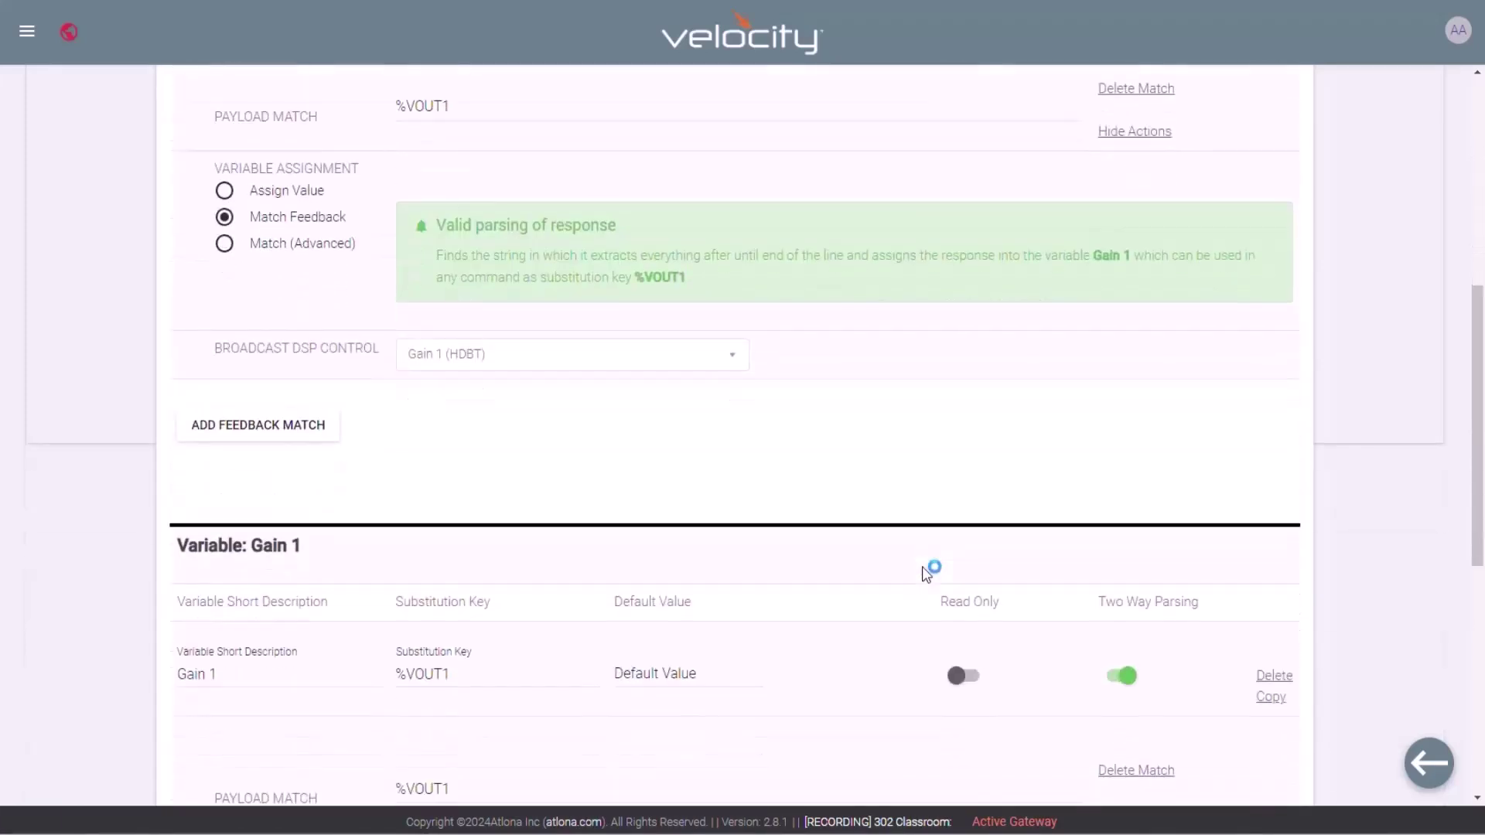
pyautogui.scroll(-2, 926, 572)
pyautogui.moveTo(210, 492); pyautogui.dragTo(321, 492)
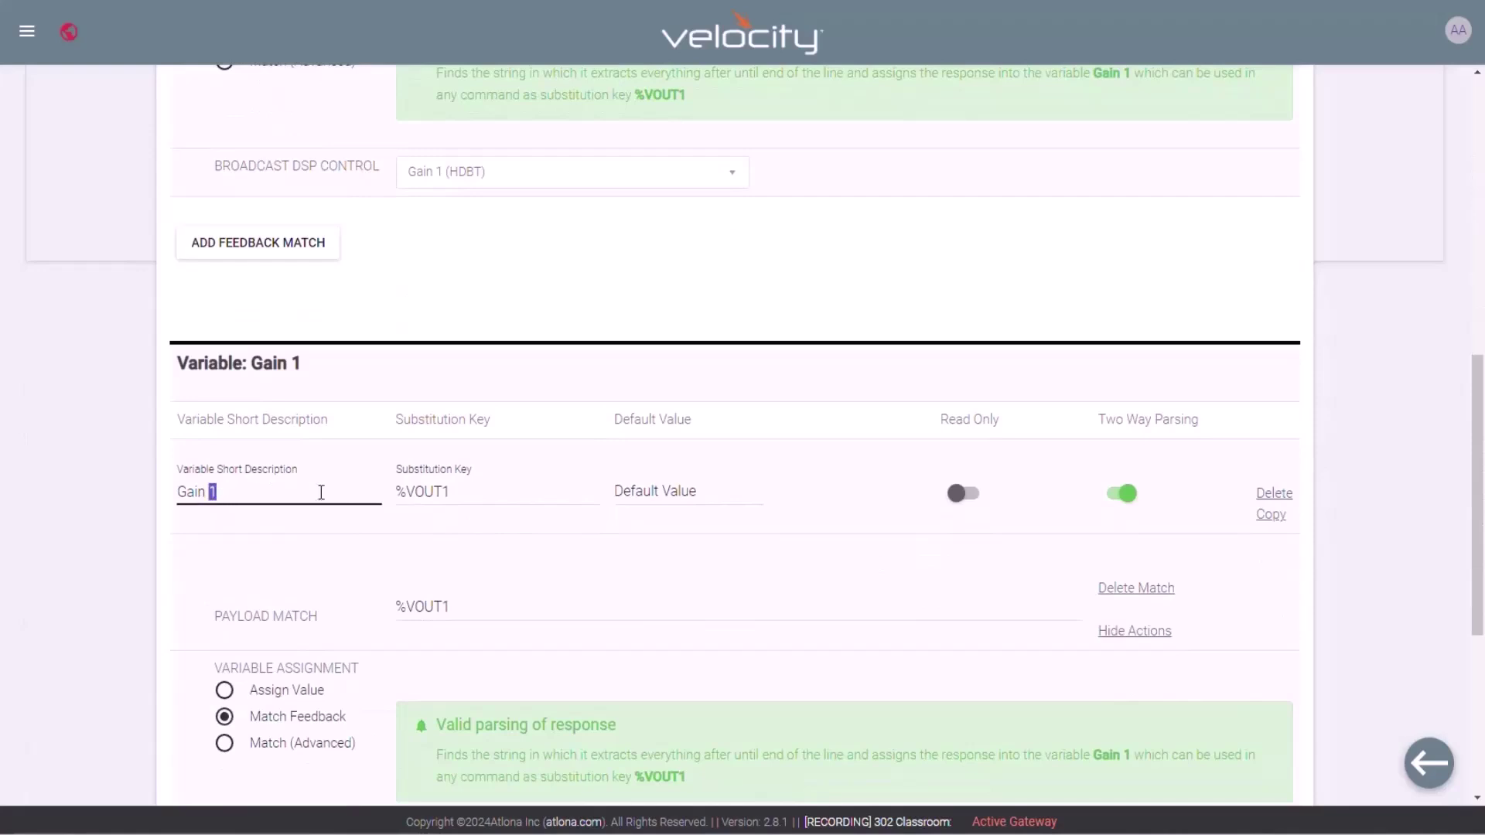
pyautogui.write('2')
pyautogui.moveTo(441, 491); pyautogui.dragTo(460, 492)
pyautogui.write('2')
pyautogui.moveTo(441, 606); pyautogui.dragTo(475, 615)
pyautogui.write('2')
# - Set the Gain 2 variable's broadcast DSP control to Gain 2 (HDMI)
pyautogui.scroll(-5, 517, 619)
pyautogui.click(541, 495)
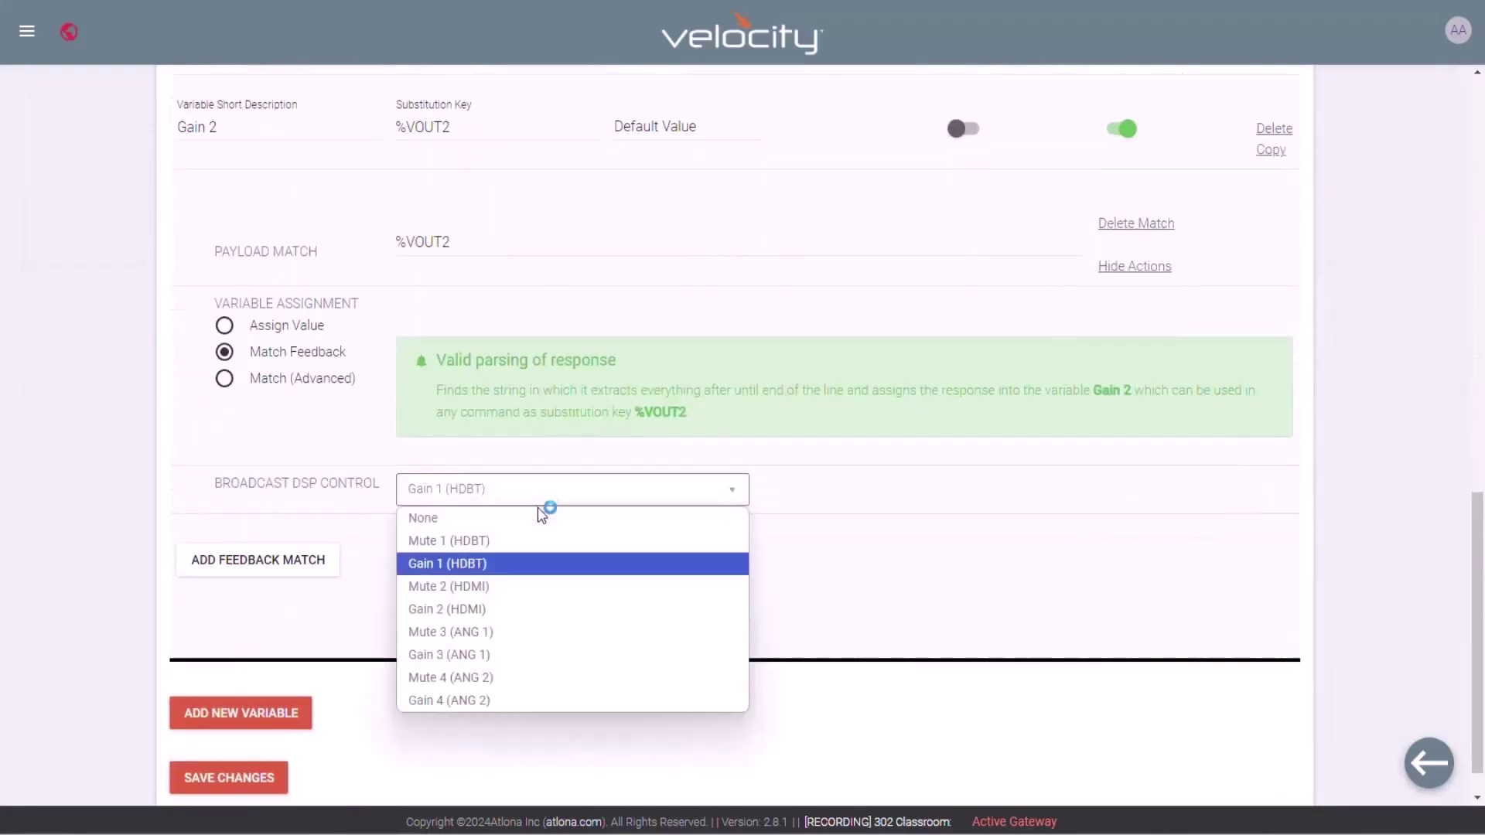
pyautogui.click(515, 609)
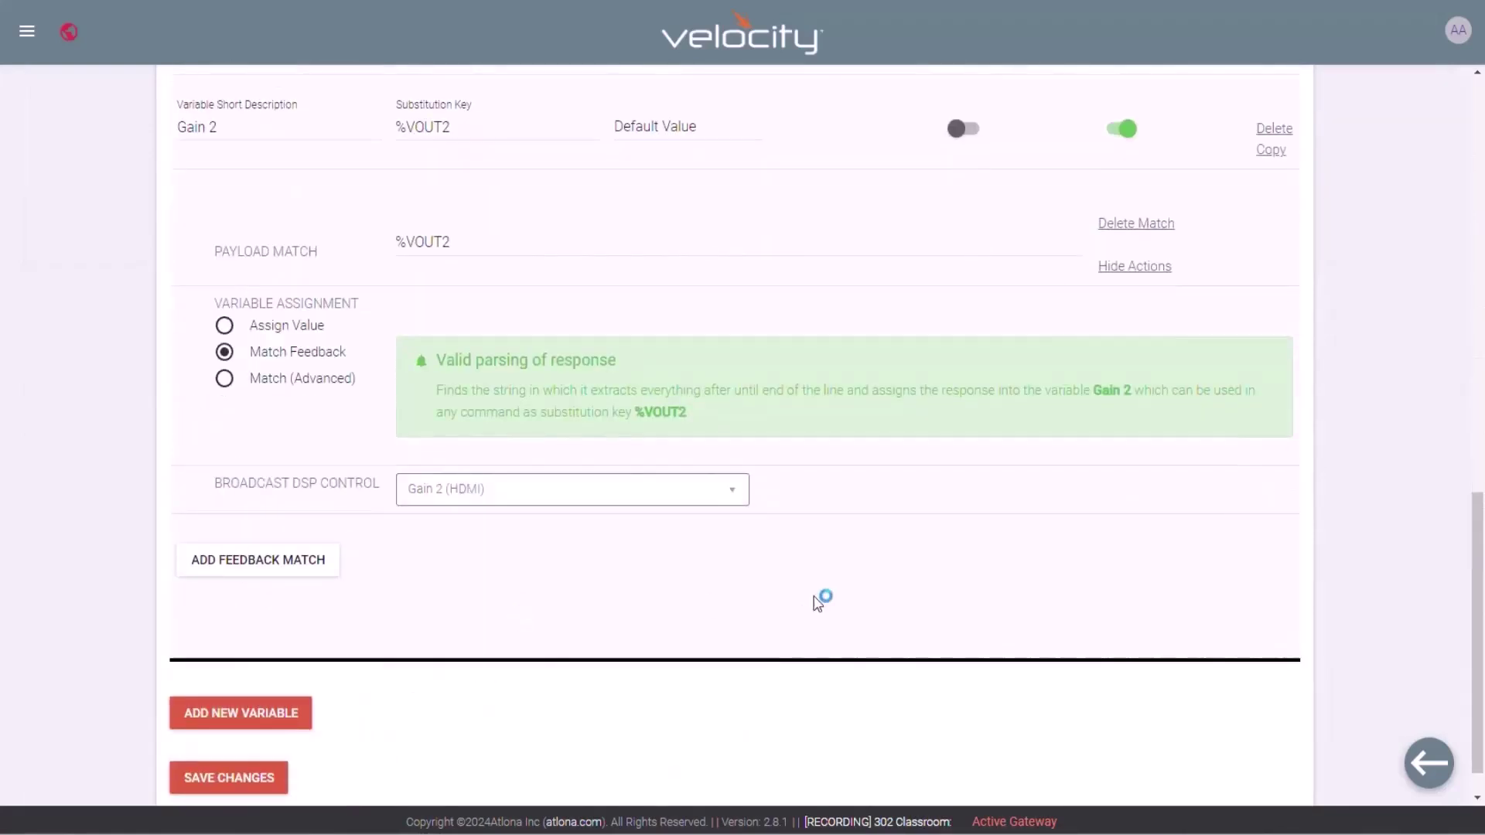
# - Copy the Gain 2 variable as Gain 3, with %VOUT3 as its substitution key and payload match
pyautogui.click(1266, 152)
pyautogui.scroll(-4, 463, 456)
pyautogui.moveTo(210, 445); pyautogui.dragTo(232, 444)
pyautogui.write('3')
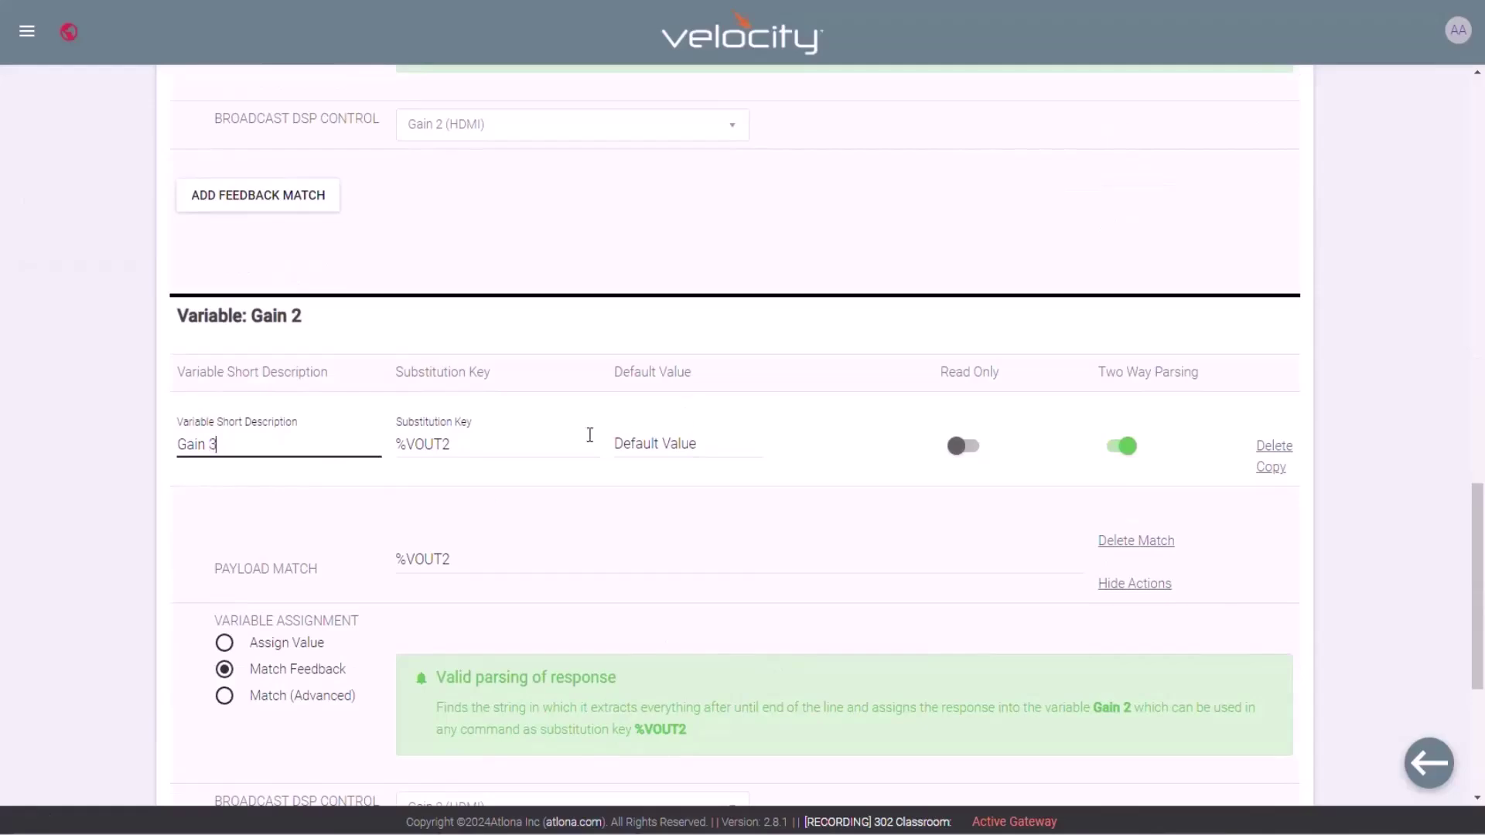
pyautogui.moveTo(442, 444); pyautogui.dragTo(453, 445)
pyautogui.write('3')
# - Set the Gain 3 variable's broadcast DSP control to Gain 3 (ANG 1)
pyautogui.scroll(-4, 490, 557)
pyautogui.click(482, 540)
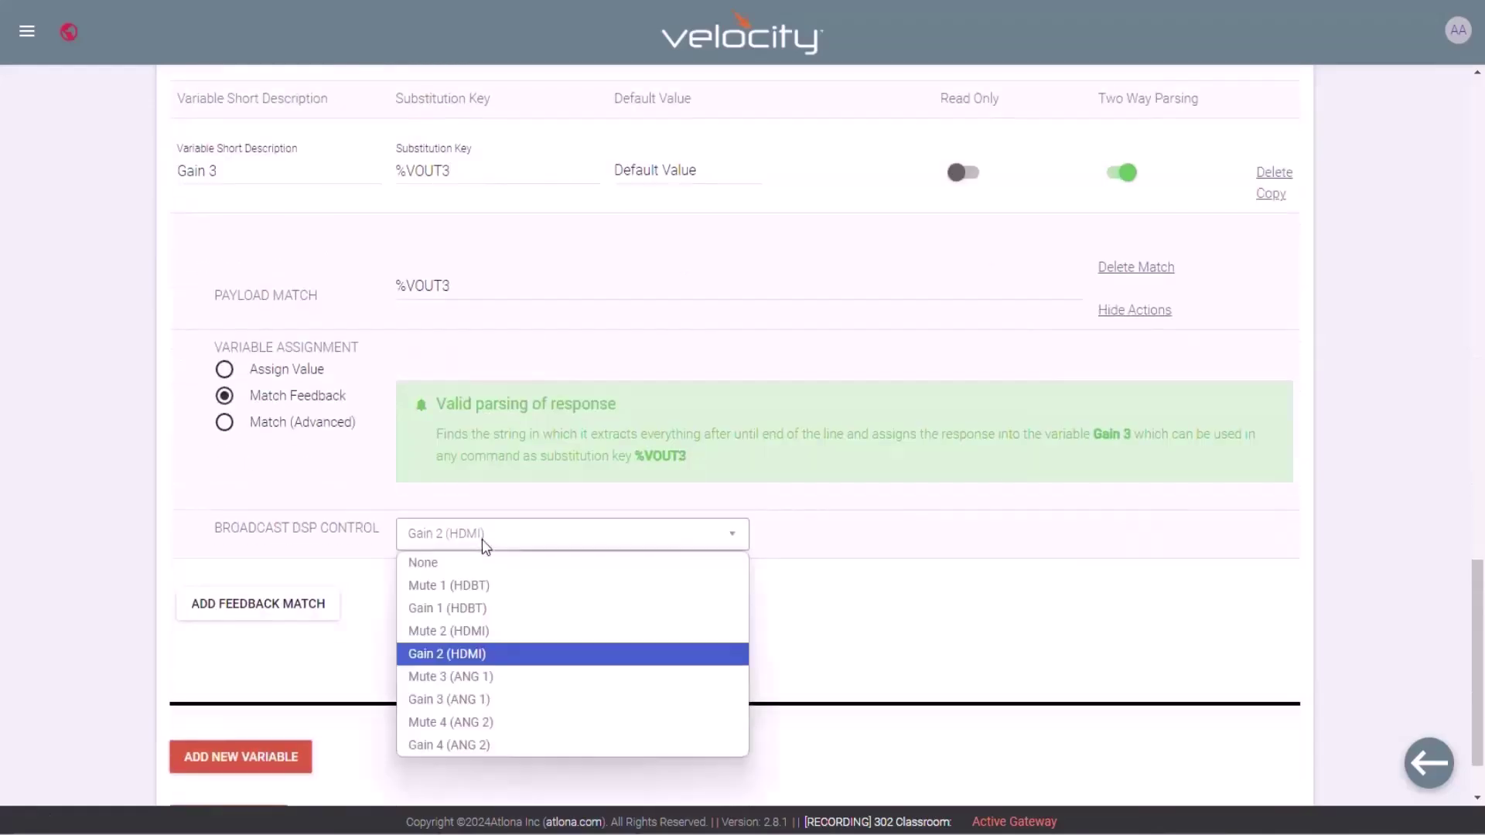
pyautogui.click(489, 700)
# - Turn the copied Gain 3 variable into Gain 4, with %VOUT4 as its substitution key and Gain 4 (ANG 2) as its broadcast DSP control
pyautogui.scroll(-4, 765, 513)
pyautogui.moveTo(208, 579); pyautogui.dragTo(219, 579)
pyautogui.write('4')
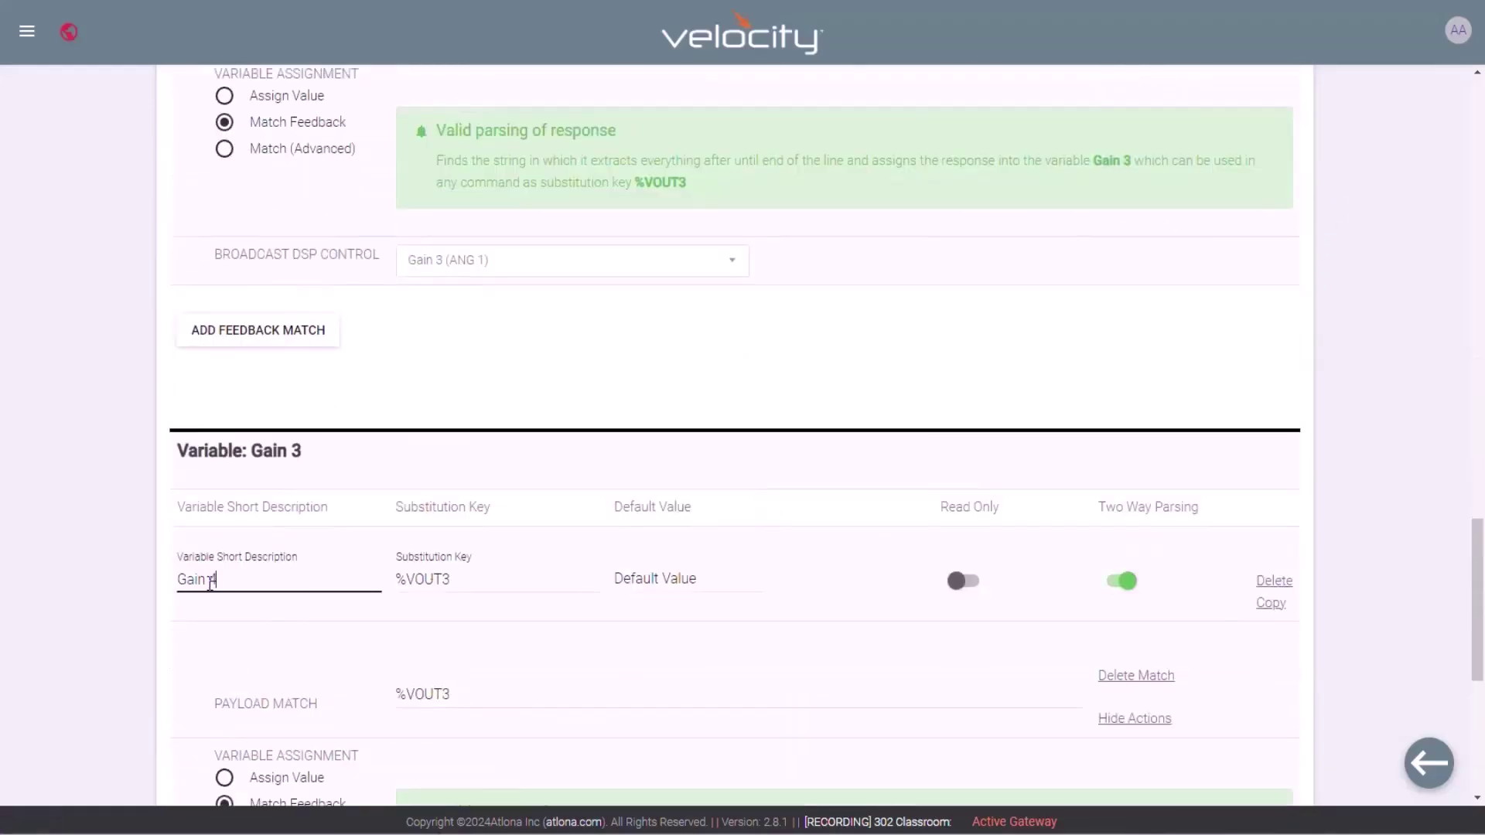
pyautogui.moveTo(440, 579); pyautogui.dragTo(452, 580)
pyautogui.write('4')
pyautogui.scroll(-5, 654, 679)
pyautogui.click(573, 580)
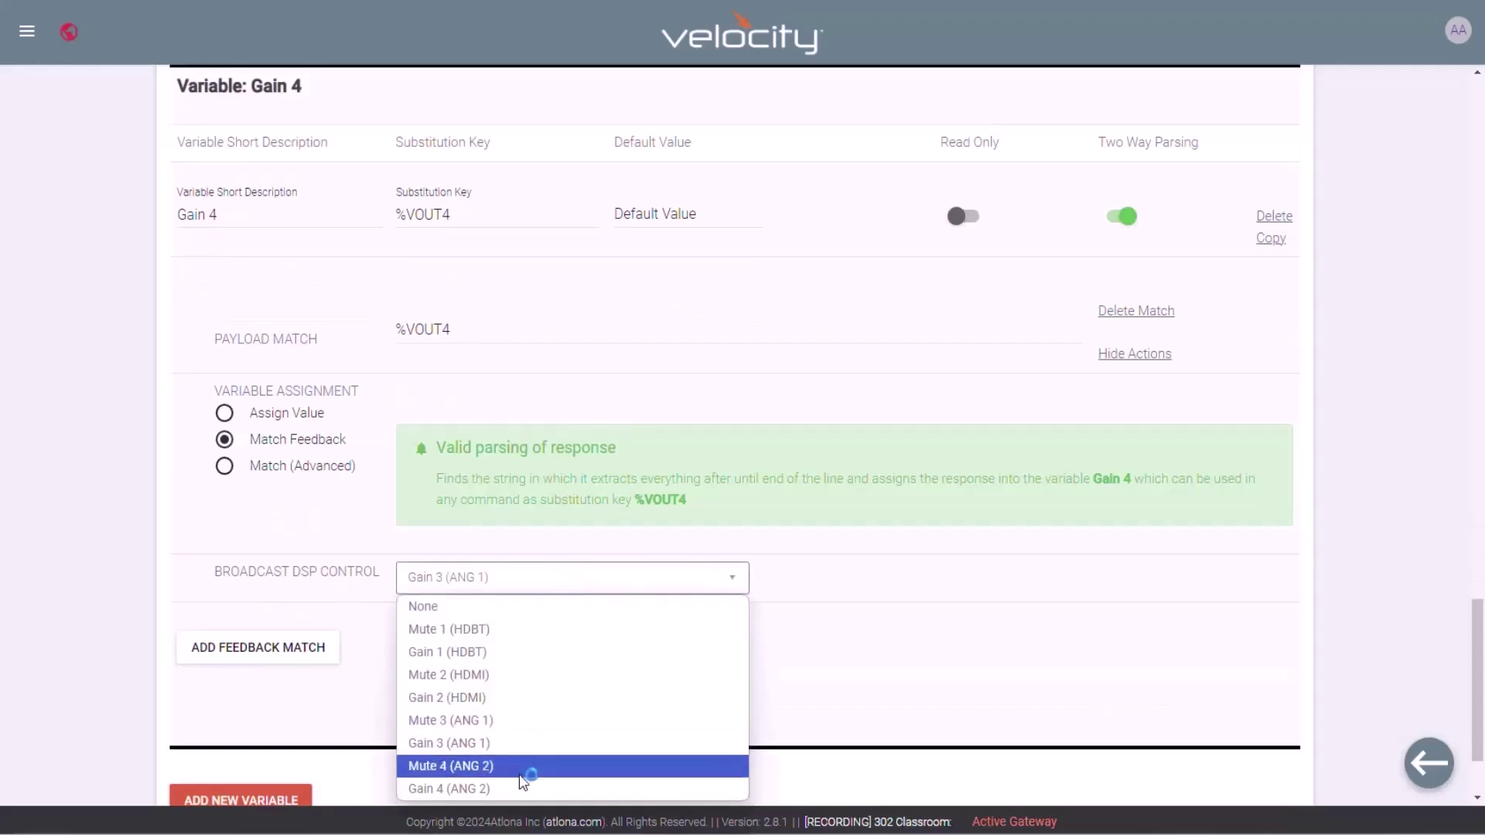
pyautogui.click(520, 785)
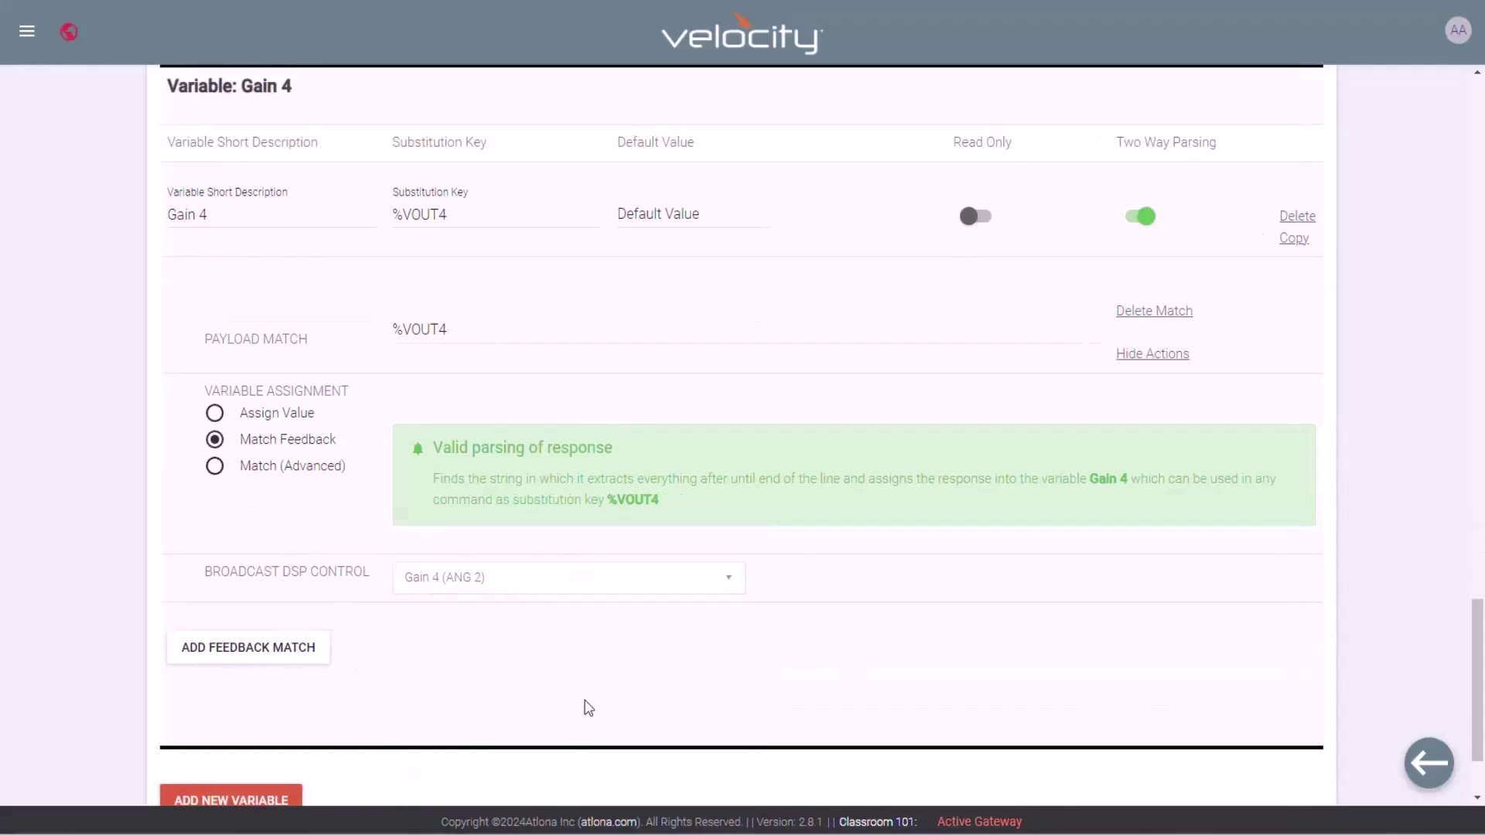
# - Add a new driver variable named Mute 1 On
pyautogui.click(297, 796)
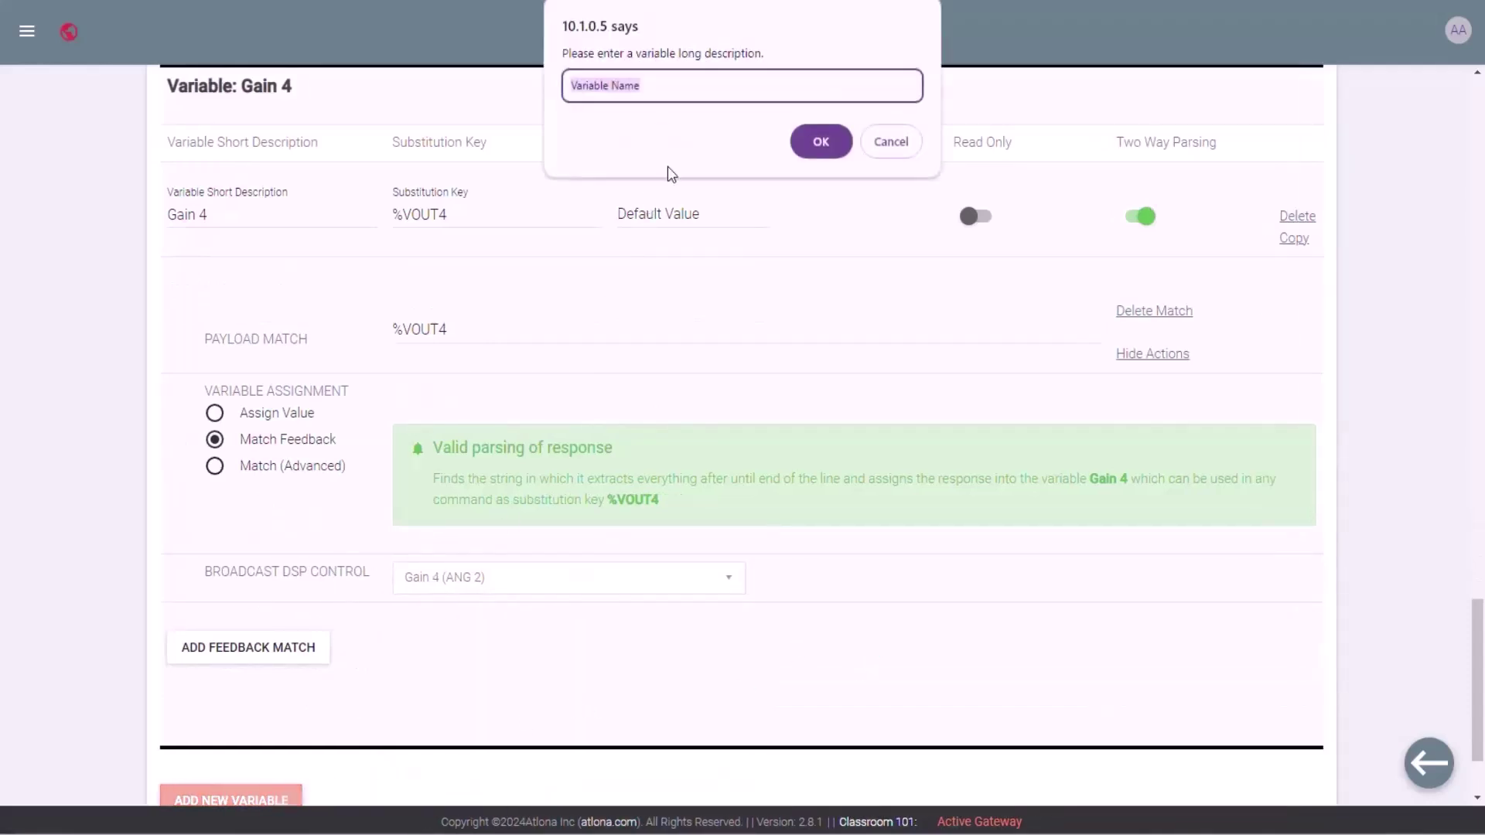
pyautogui.write('Mute 1 On')
pyautogui.click(800, 145)
pyautogui.scroll(-4, 738, 661)
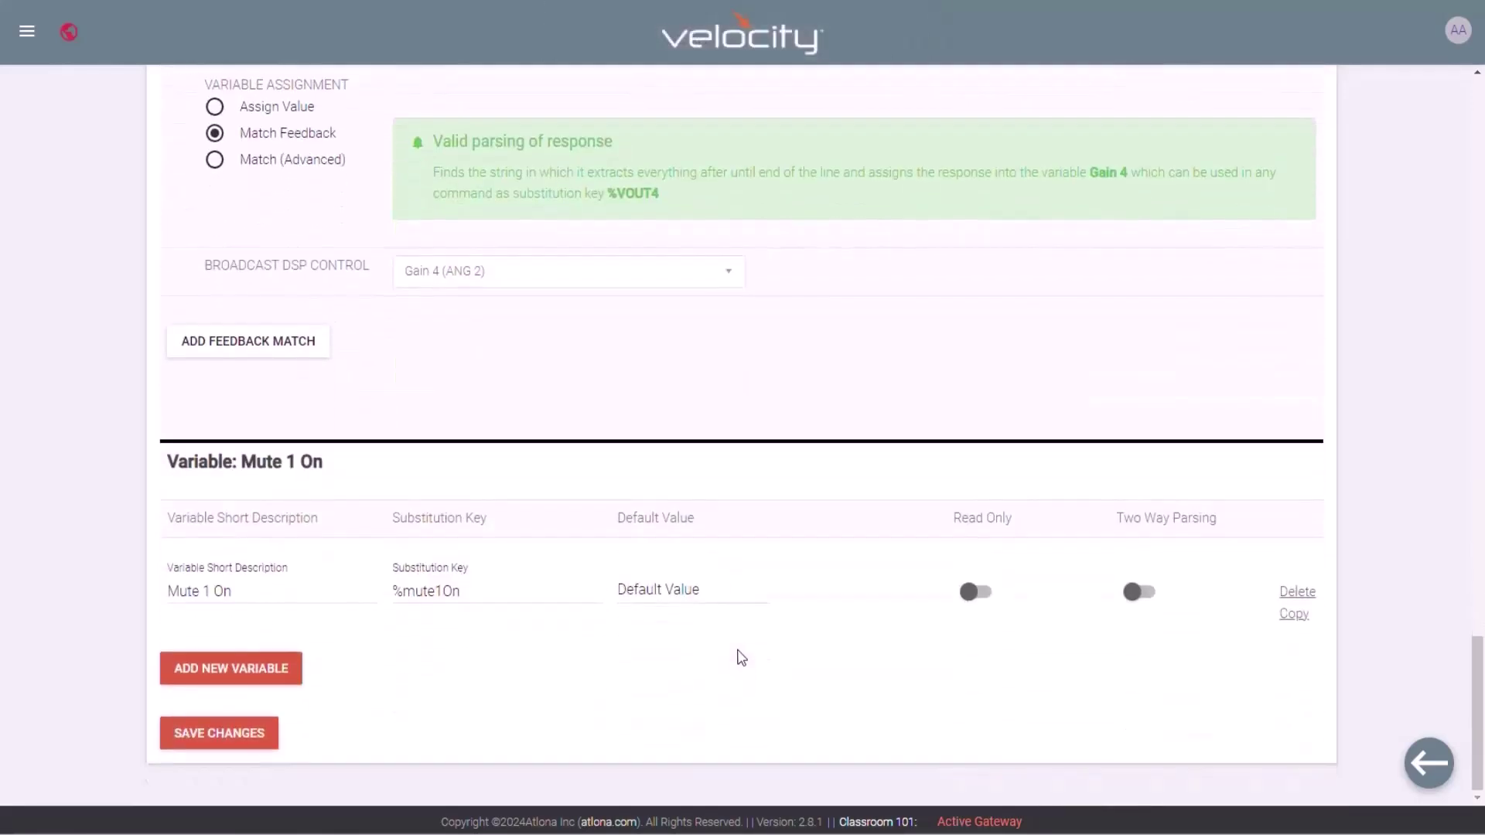
# - Change the Mute 1 On variable's substitution key to %VOUTMute1on
pyautogui.moveTo(401, 591); pyautogui.dragTo(434, 588)
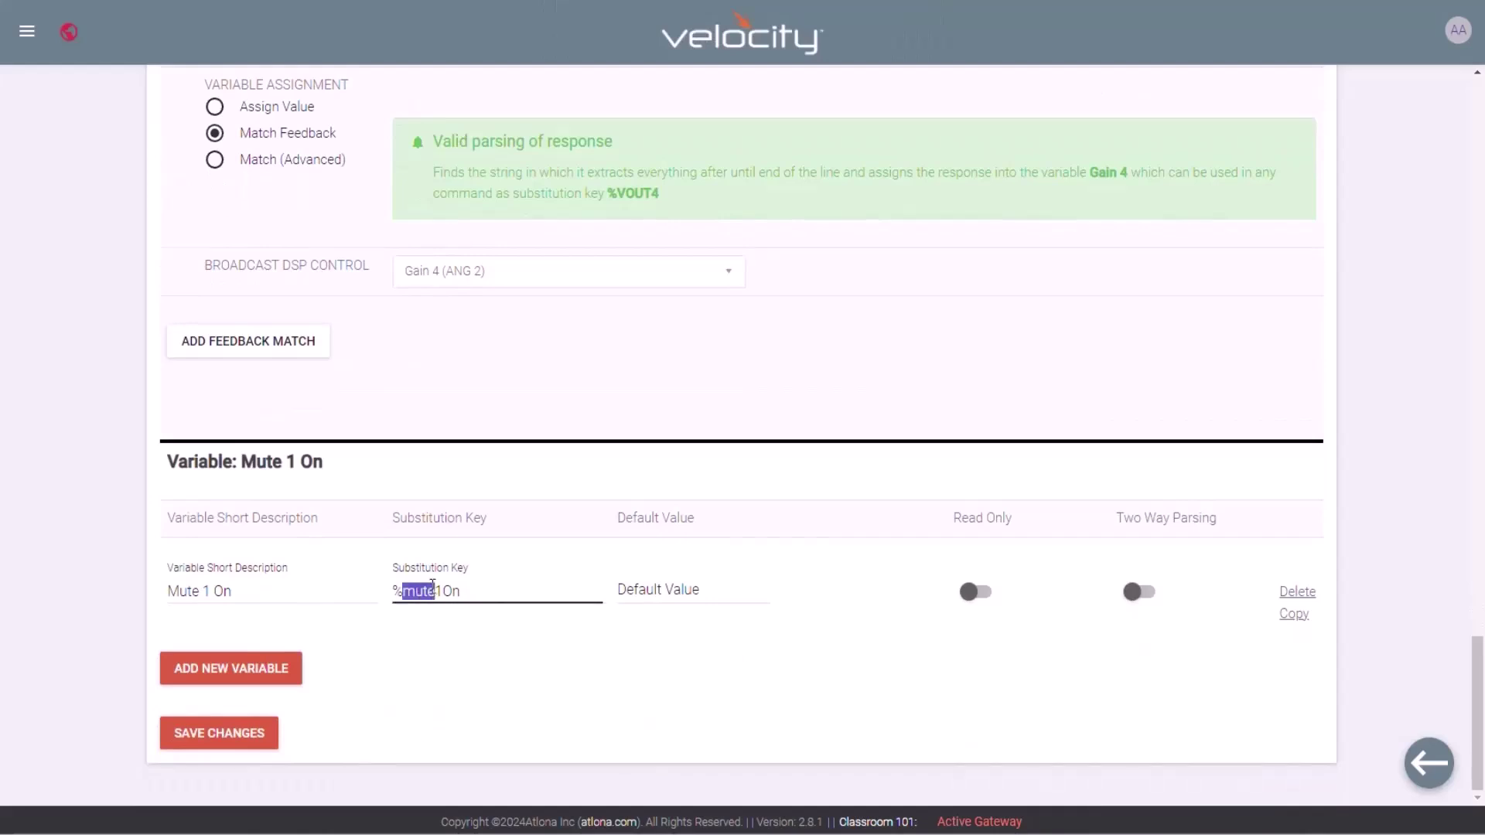
pyautogui.write('VOUTM')
pyautogui.write('ur')
pyautogui.write('e')
pyautogui.click(480, 582)
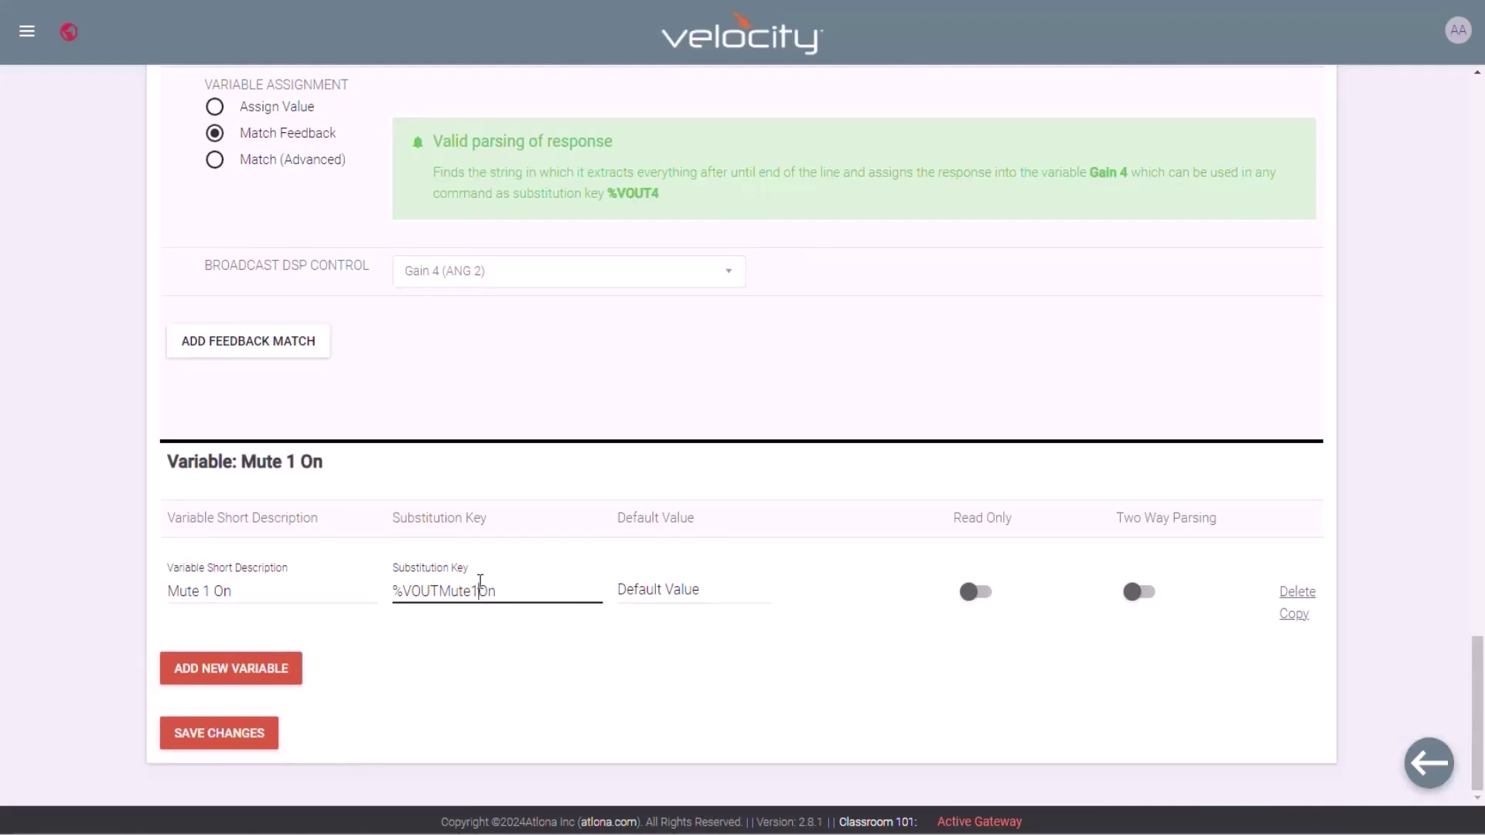
pyautogui.moveTo(481, 582); pyautogui.dragTo(504, 583)
pyautogui.write('on')
# - Enable two-way parsing for Mute 1 On and remove the placeholder text before %VOUTMute1on in its payload match
pyautogui.click(1138, 596)
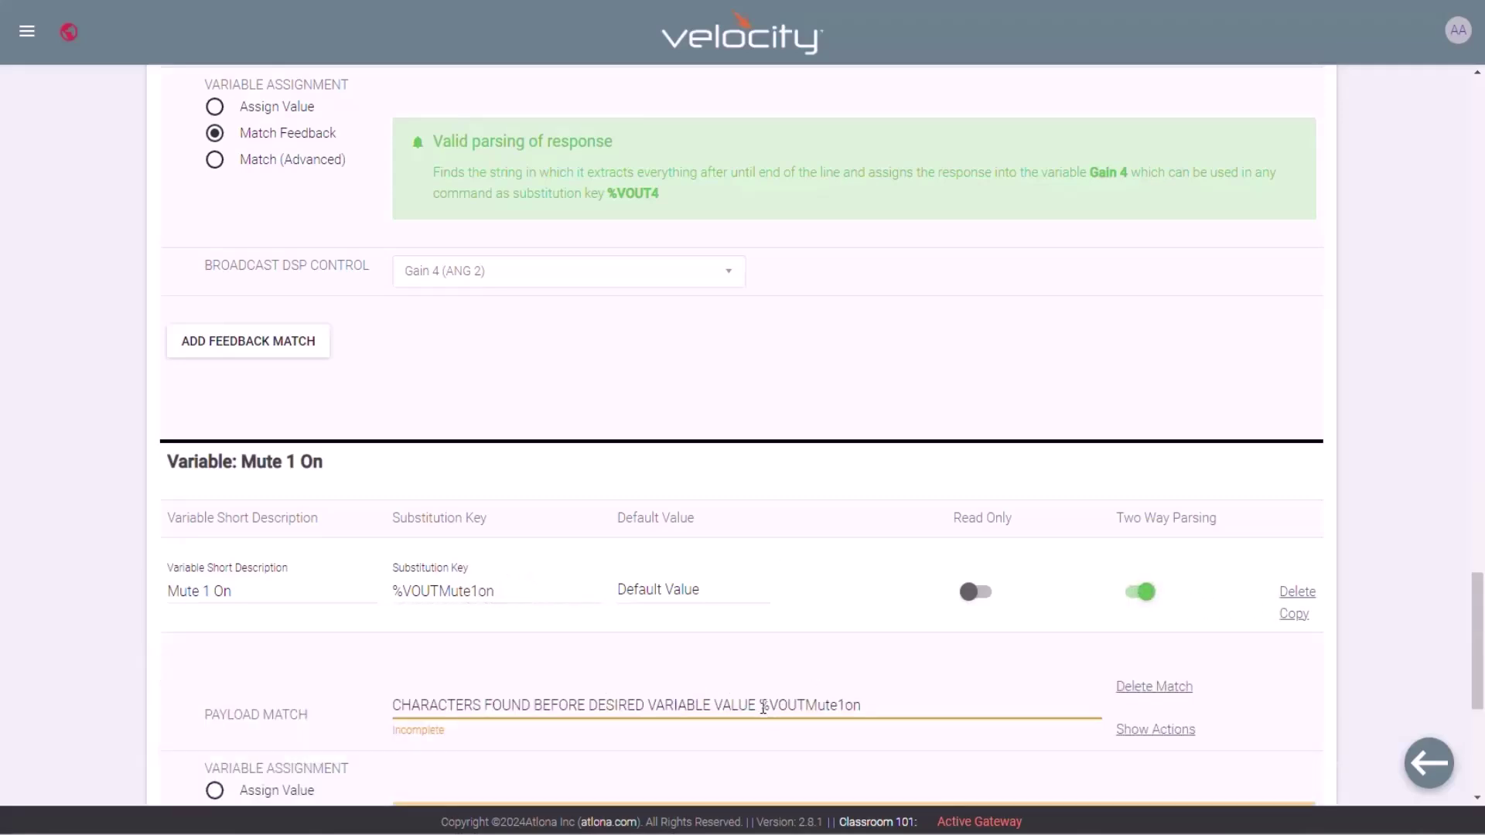
pyautogui.moveTo(758, 705); pyautogui.dragTo(363, 703)
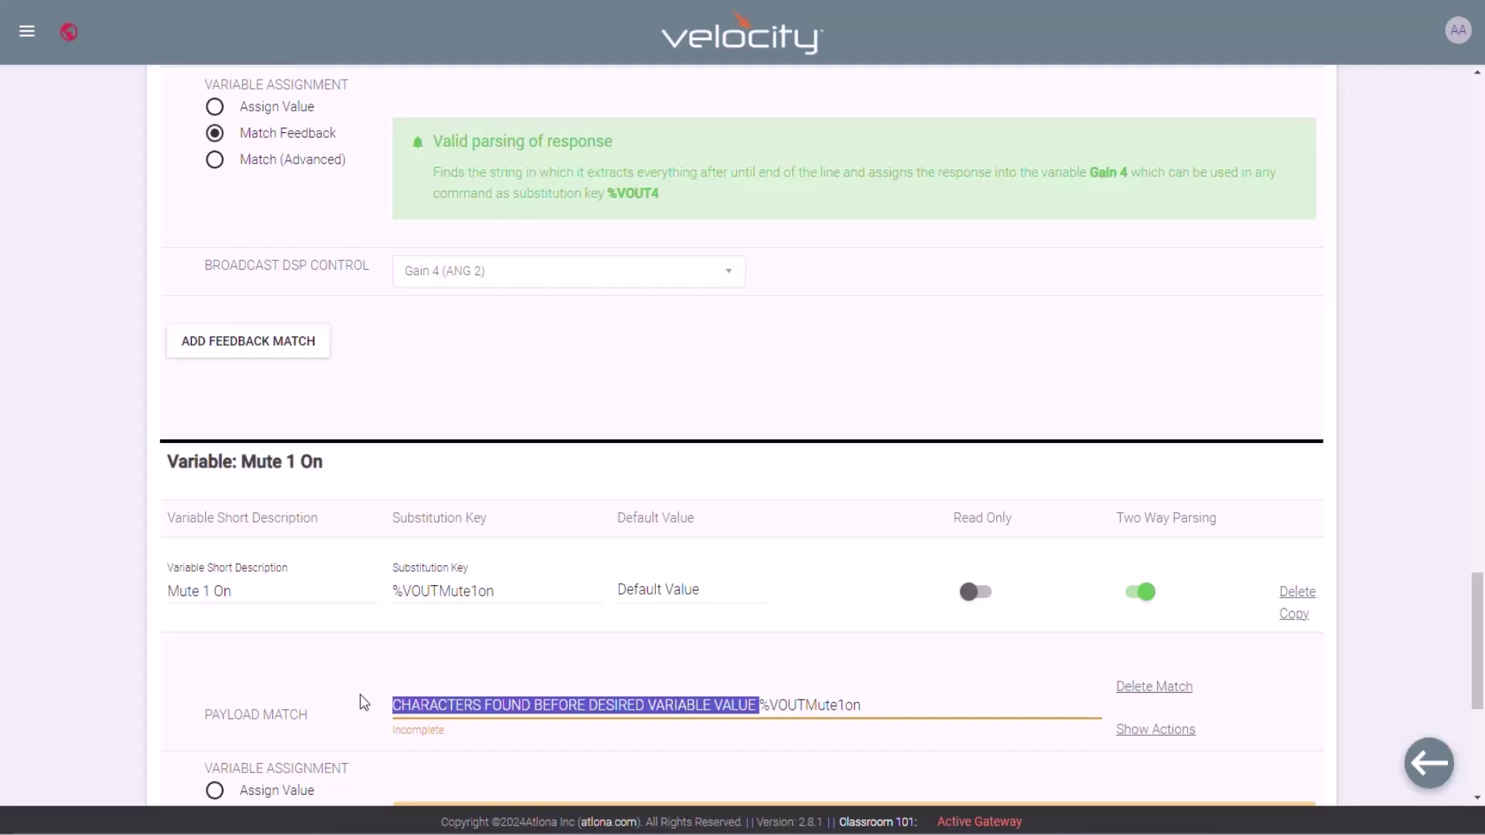
pyautogui.press('BackSpace')
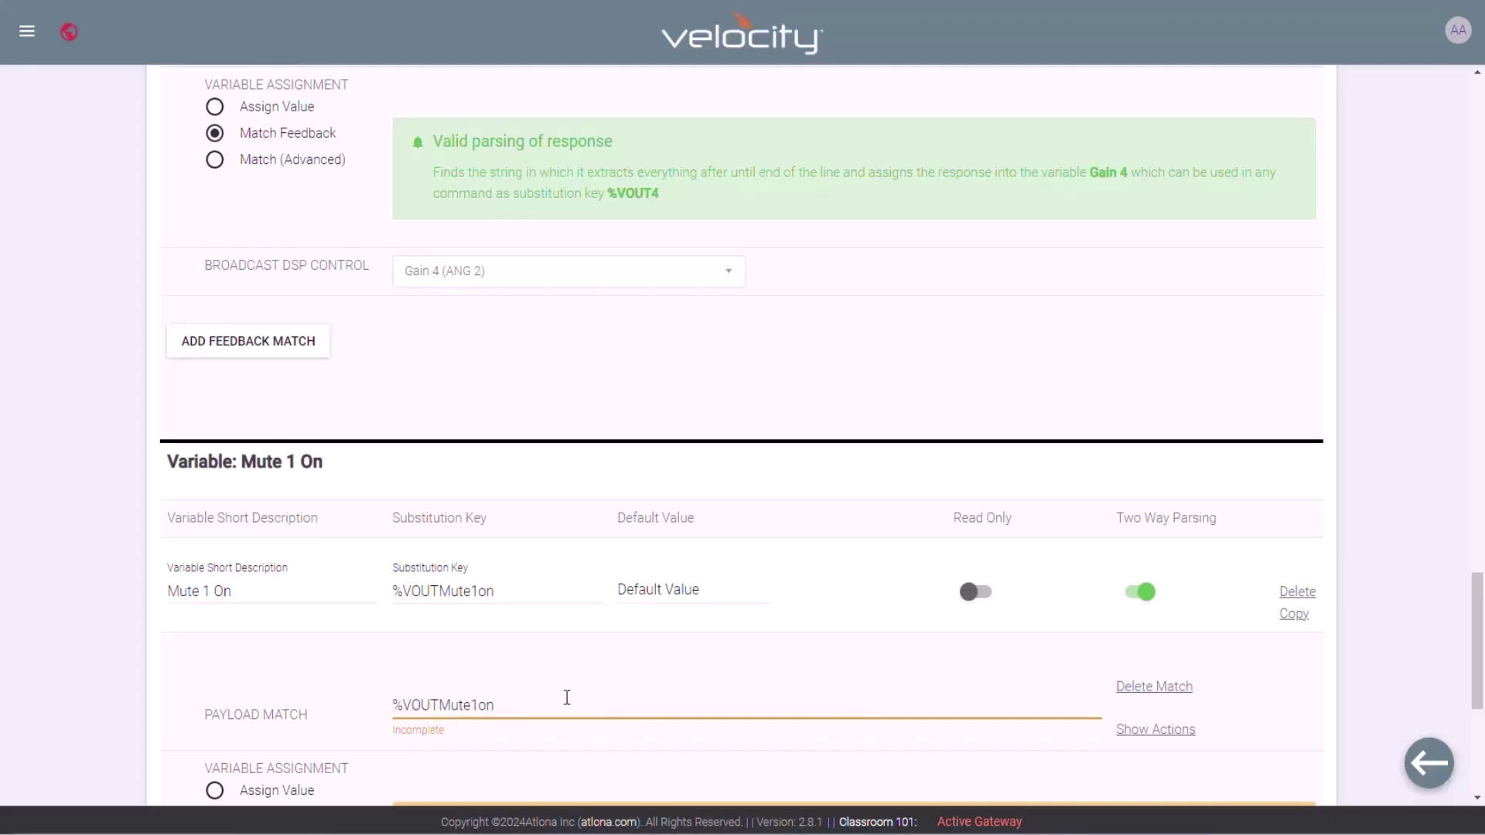
pyautogui.scroll(-1, 567, 697)
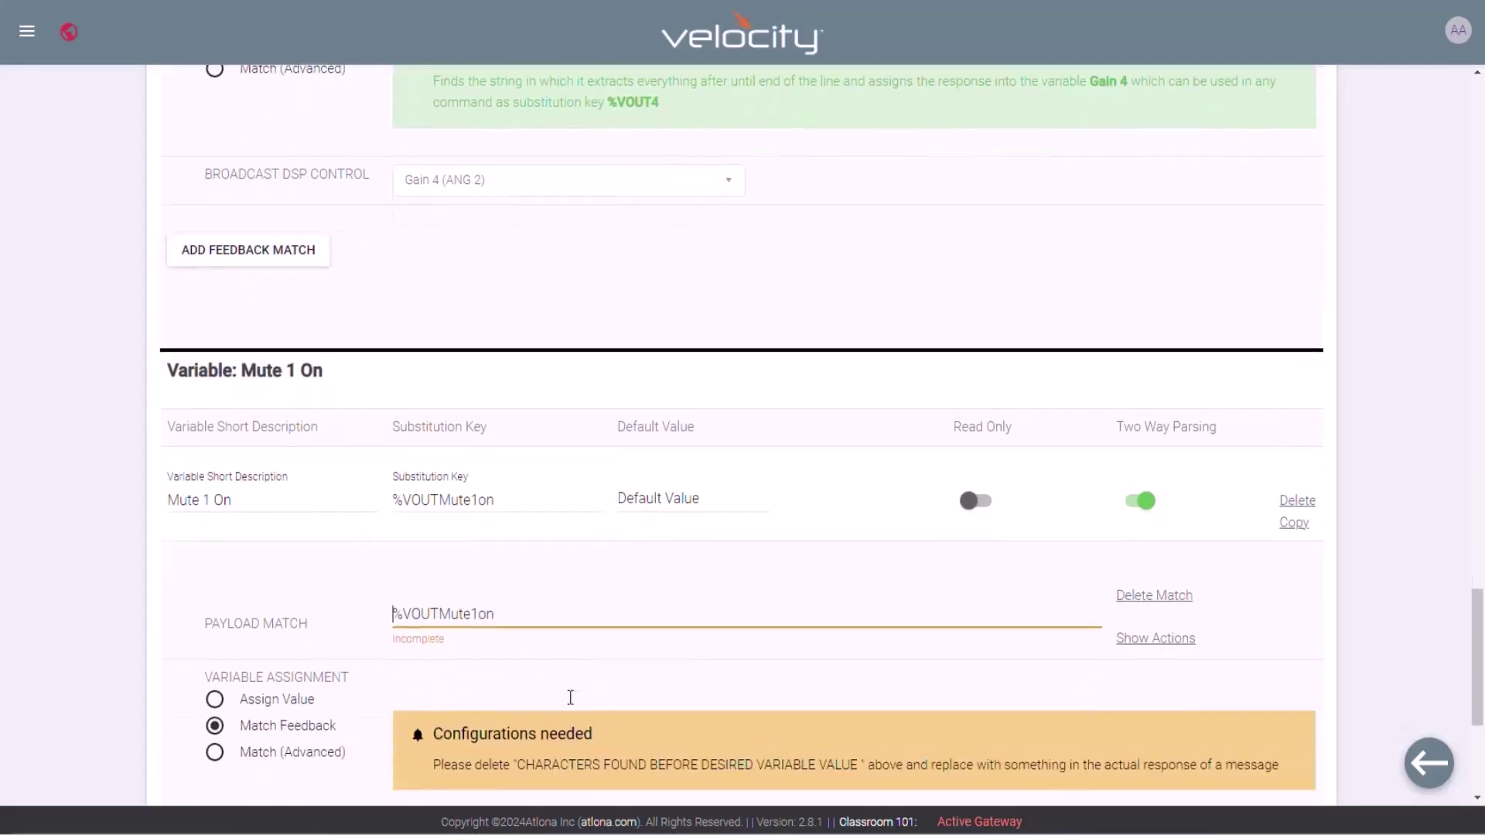
# - Have the Mute 1 On feedback match assign a fixed value of 1 to the variable
pyautogui.click(216, 700)
pyautogui.click(394, 708)
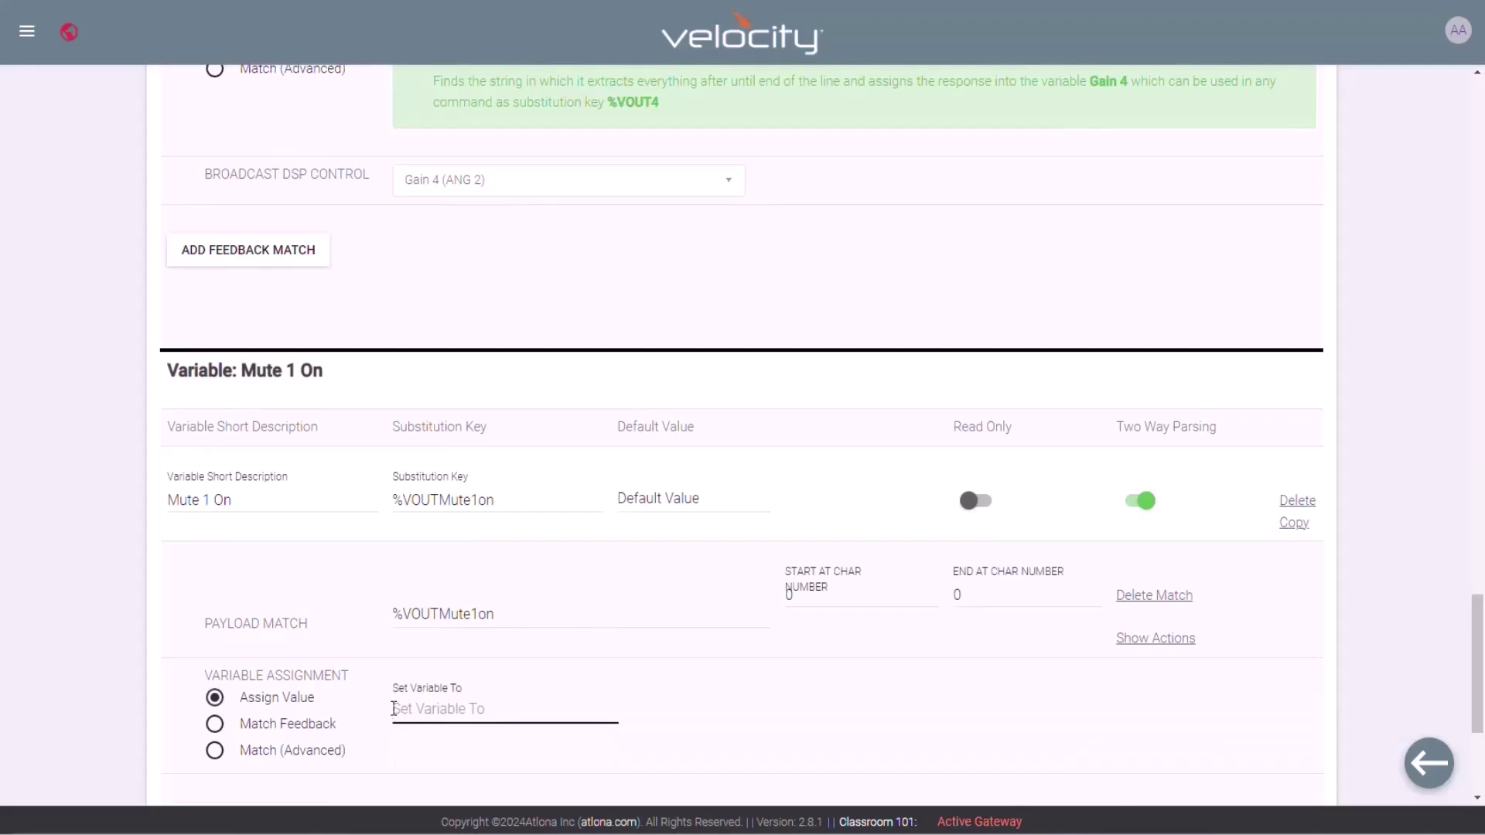
pyautogui.write('1')
pyautogui.scroll(-1, 800, 714)
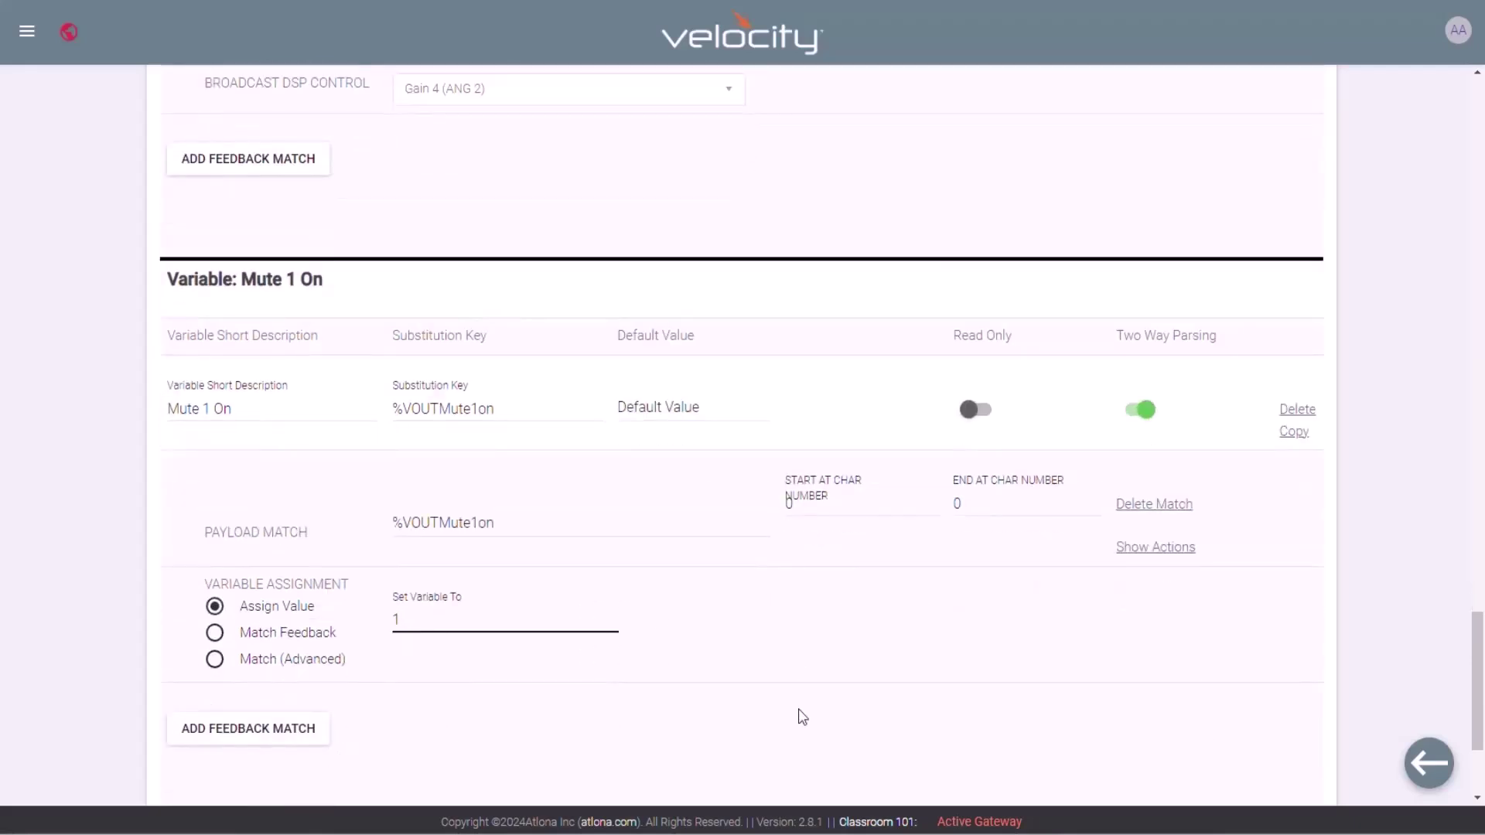
# - Show the Mute 1 On match's actions and set its broadcast DSP control to Mute 1 (HDBT)
pyautogui.click(1131, 547)
pyautogui.scroll(-1, 827, 623)
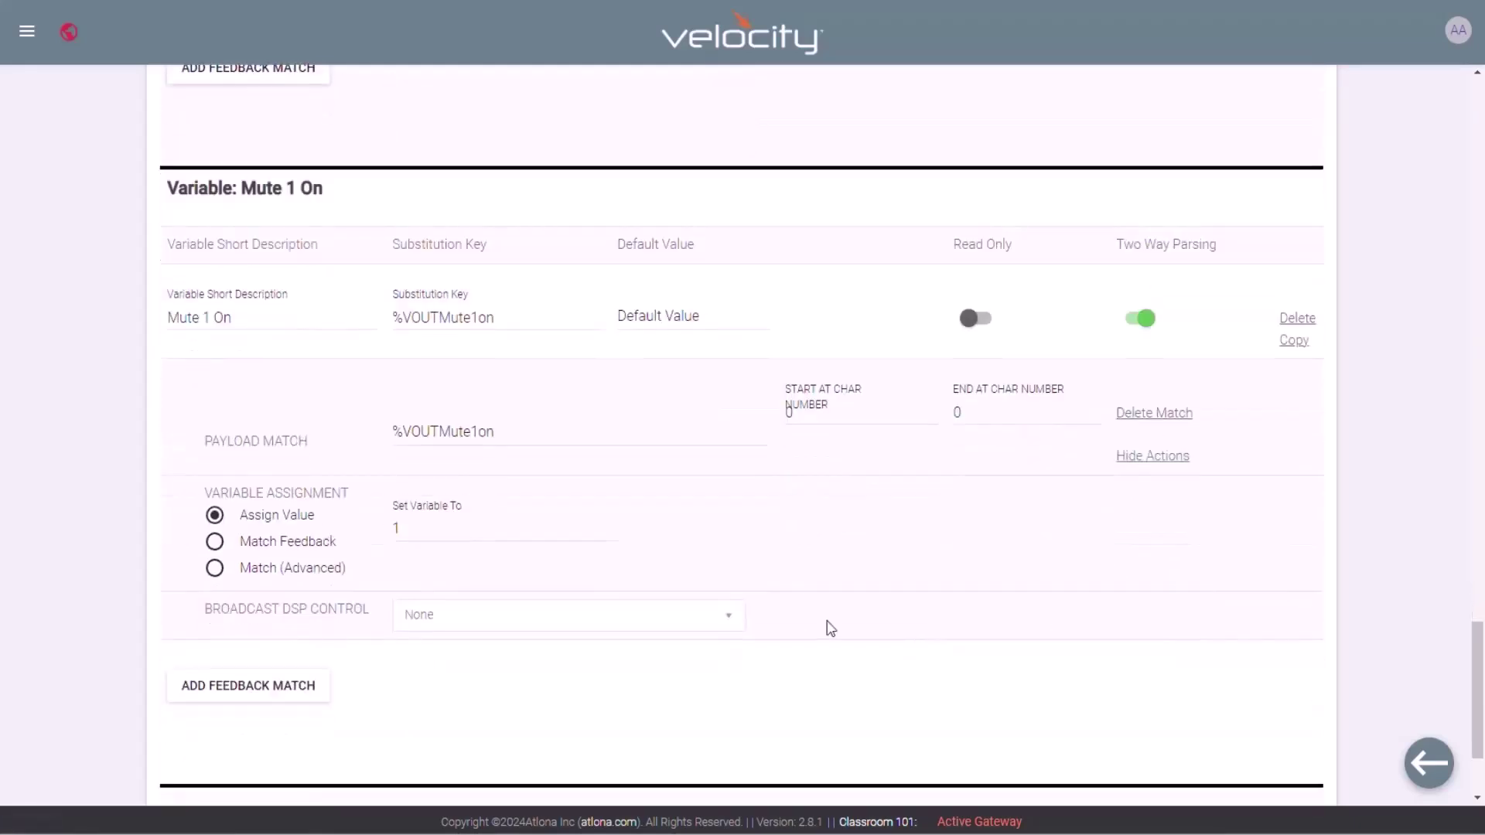
pyautogui.click(565, 619)
pyautogui.click(525, 427)
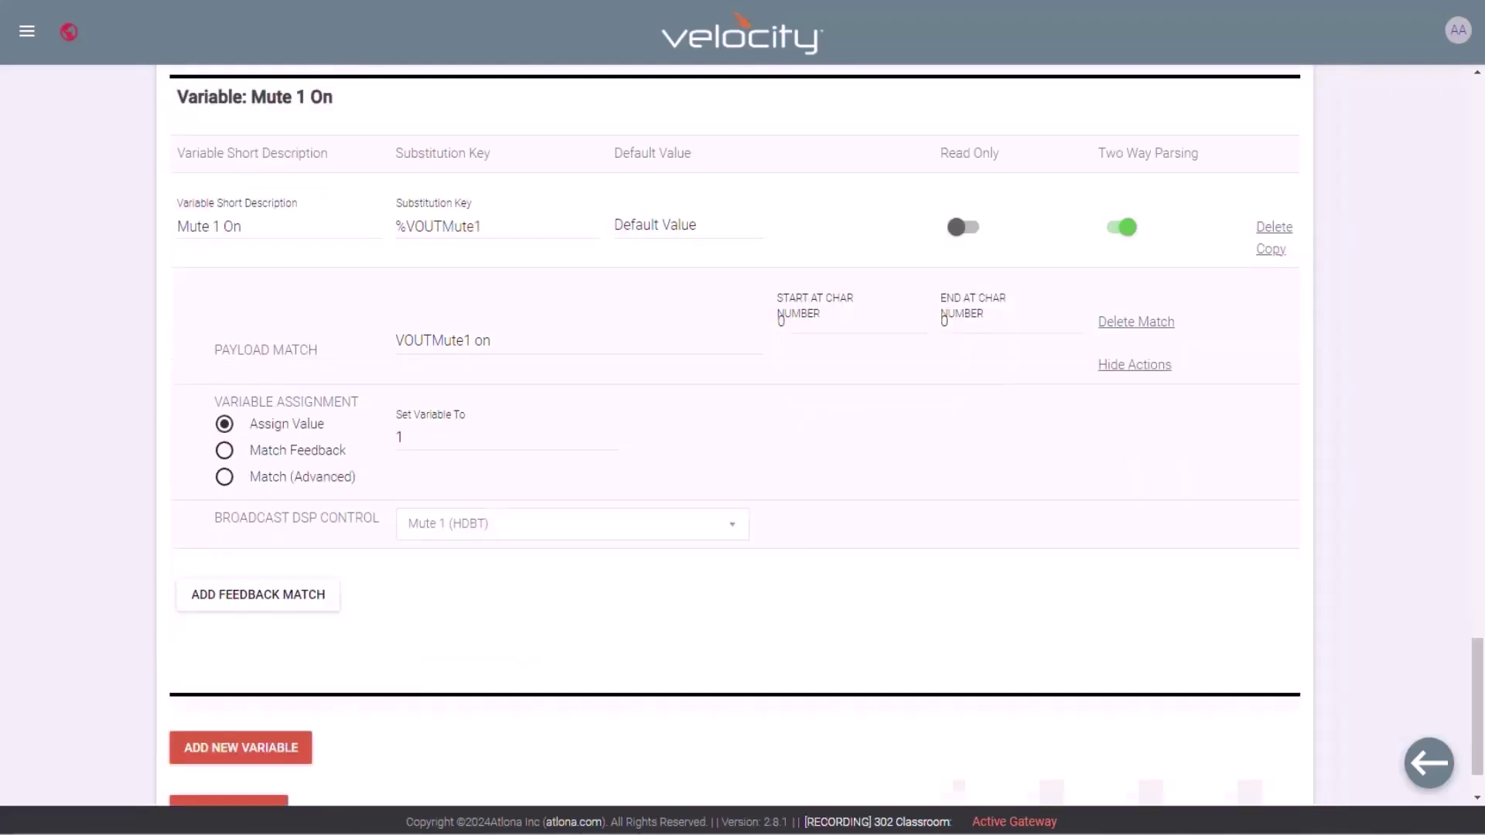
# - Copy the Mute 1 On variable as Mute 1 Off, with VOUTMute1 off as its payload match and 0 as its assigned value
pyautogui.click(1270, 249)
pyautogui.scroll(-5, 749, 561)
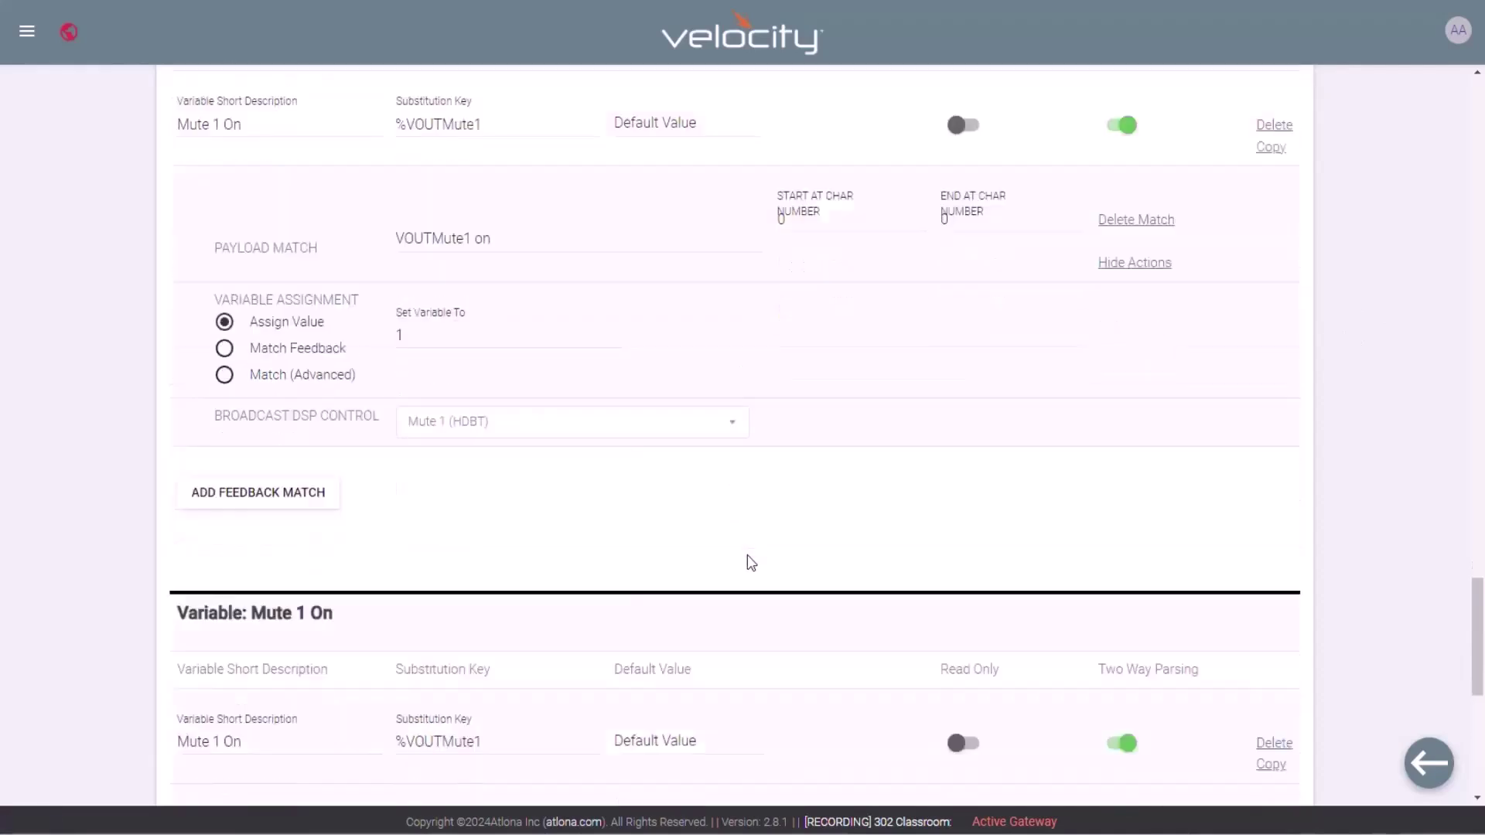
pyautogui.moveTo(239, 480); pyautogui.dragTo(242, 480)
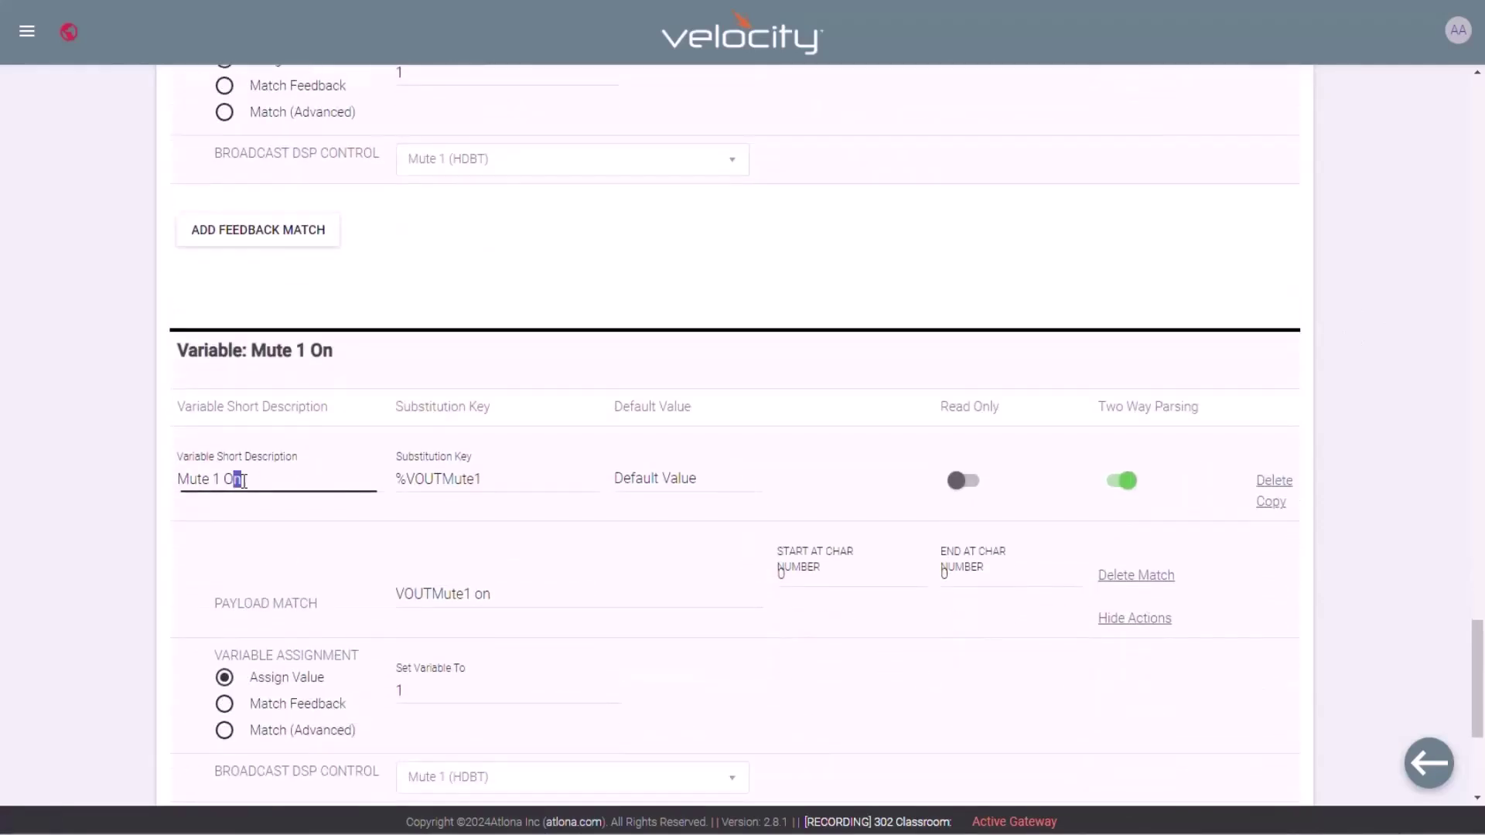
pyautogui.write('ff')
pyautogui.moveTo(484, 596); pyautogui.dragTo(498, 595)
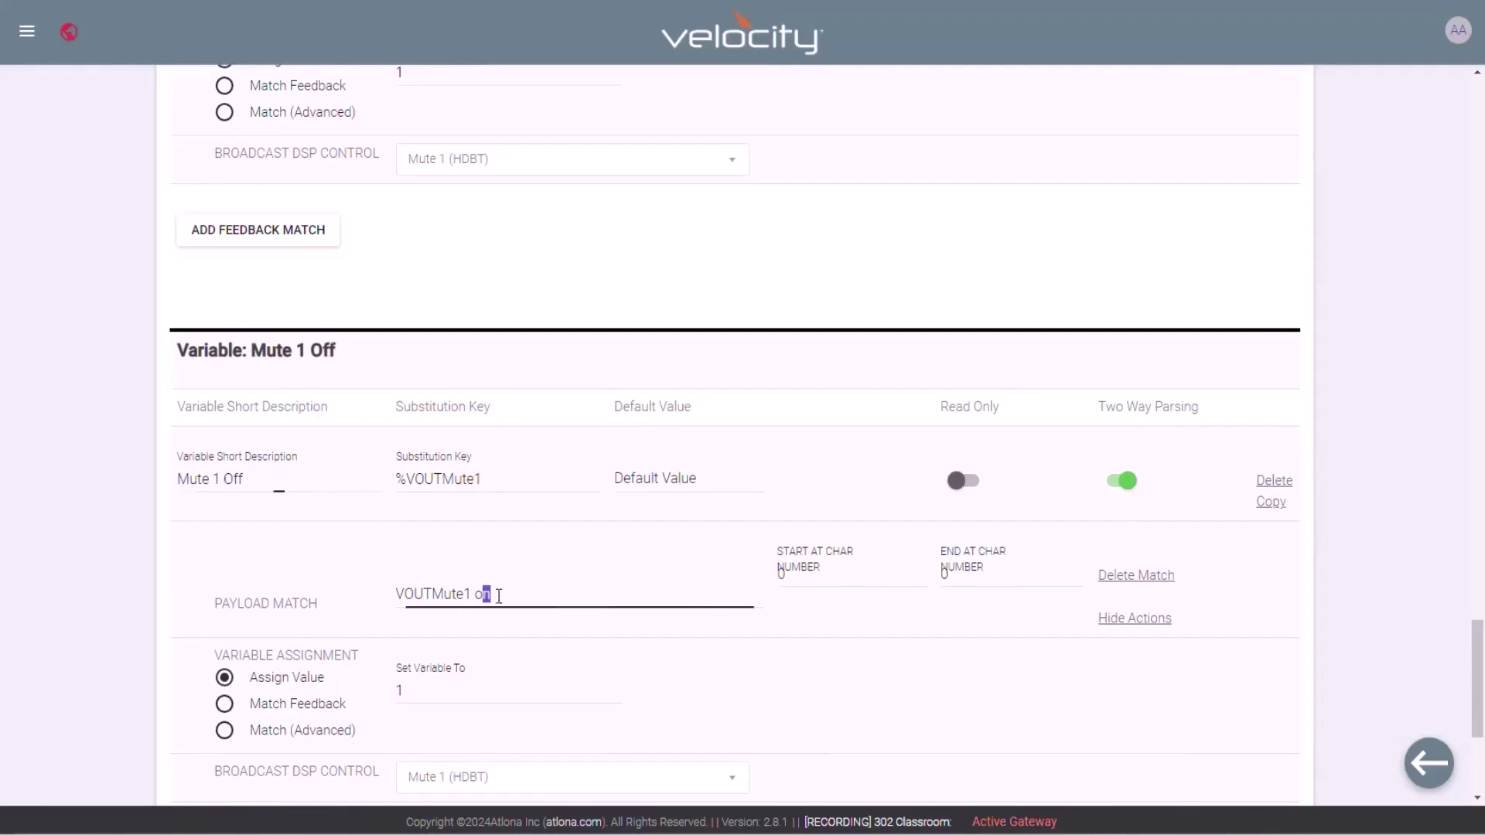
pyautogui.write('ff')
pyautogui.moveTo(405, 692); pyautogui.dragTo(396, 698)
pyautogui.write('0')
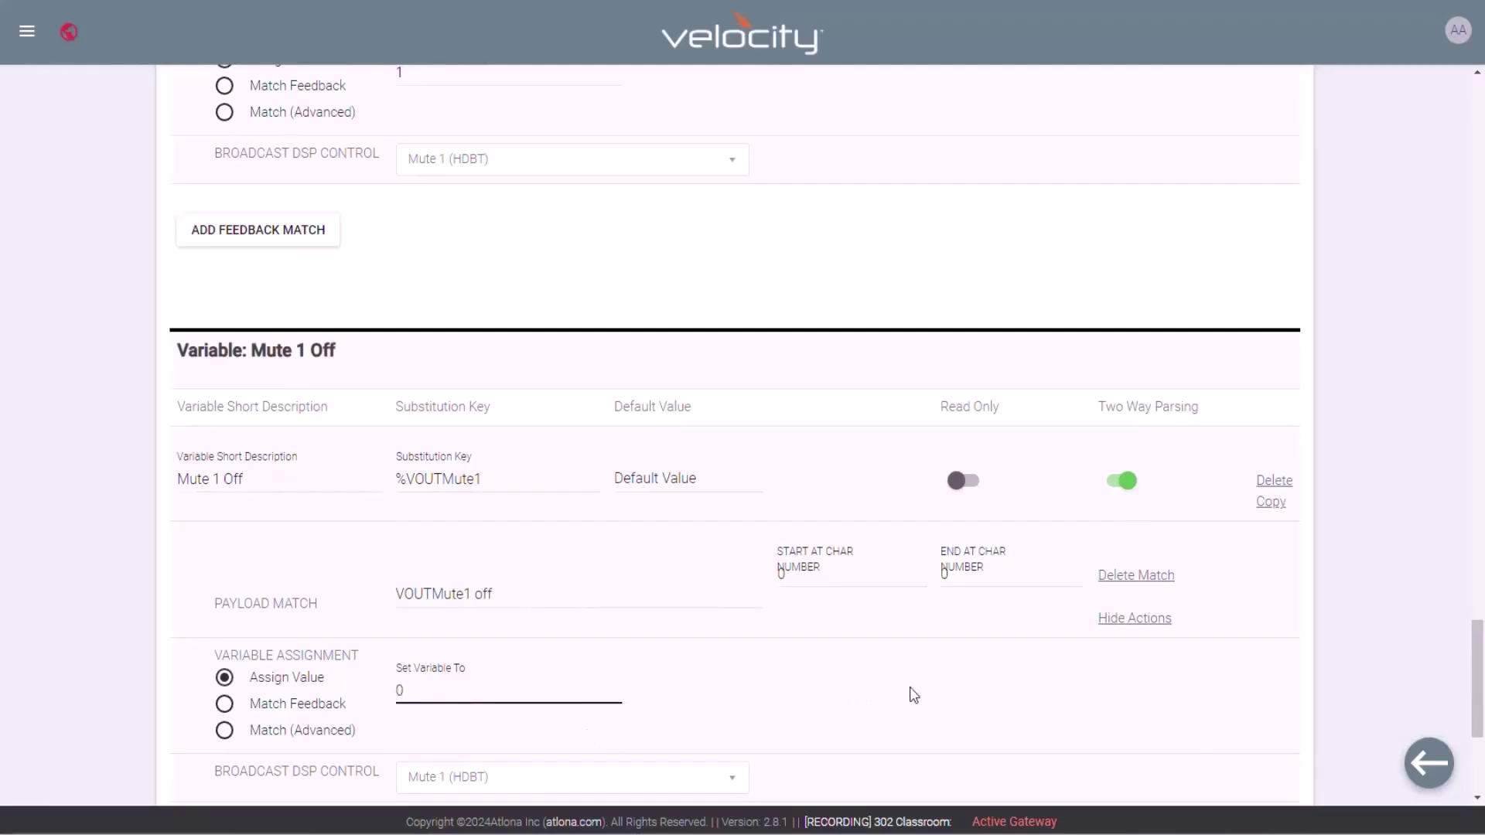
pyautogui.scroll(-3, 911, 693)
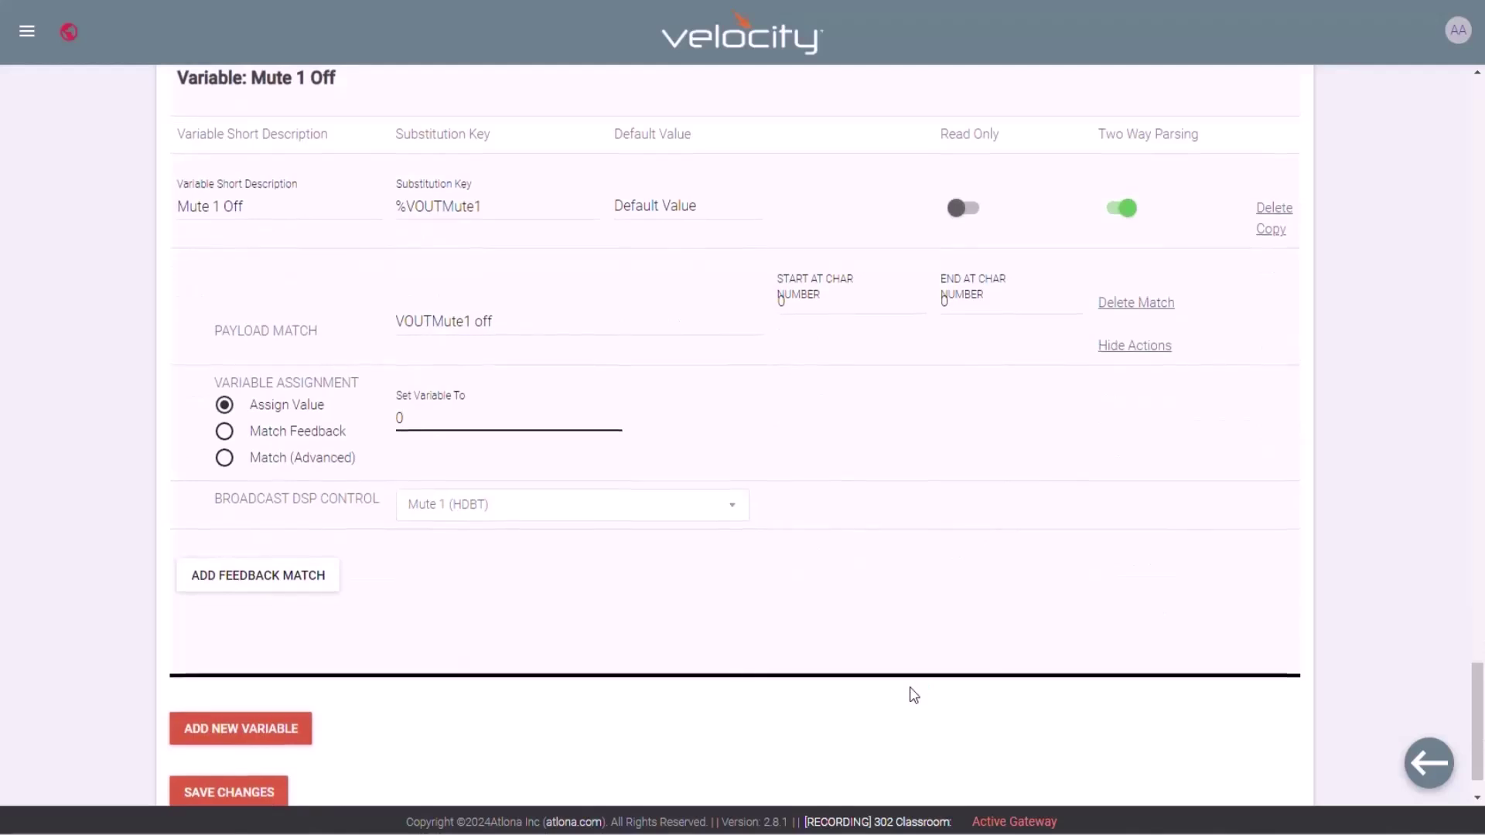
# - Copy the Mute 1 Off variable as Mute 2 On, with %VOUTMute2 as its substitution key and VOUTMute2 on as its payload match
pyautogui.scroll(1, 913, 695)
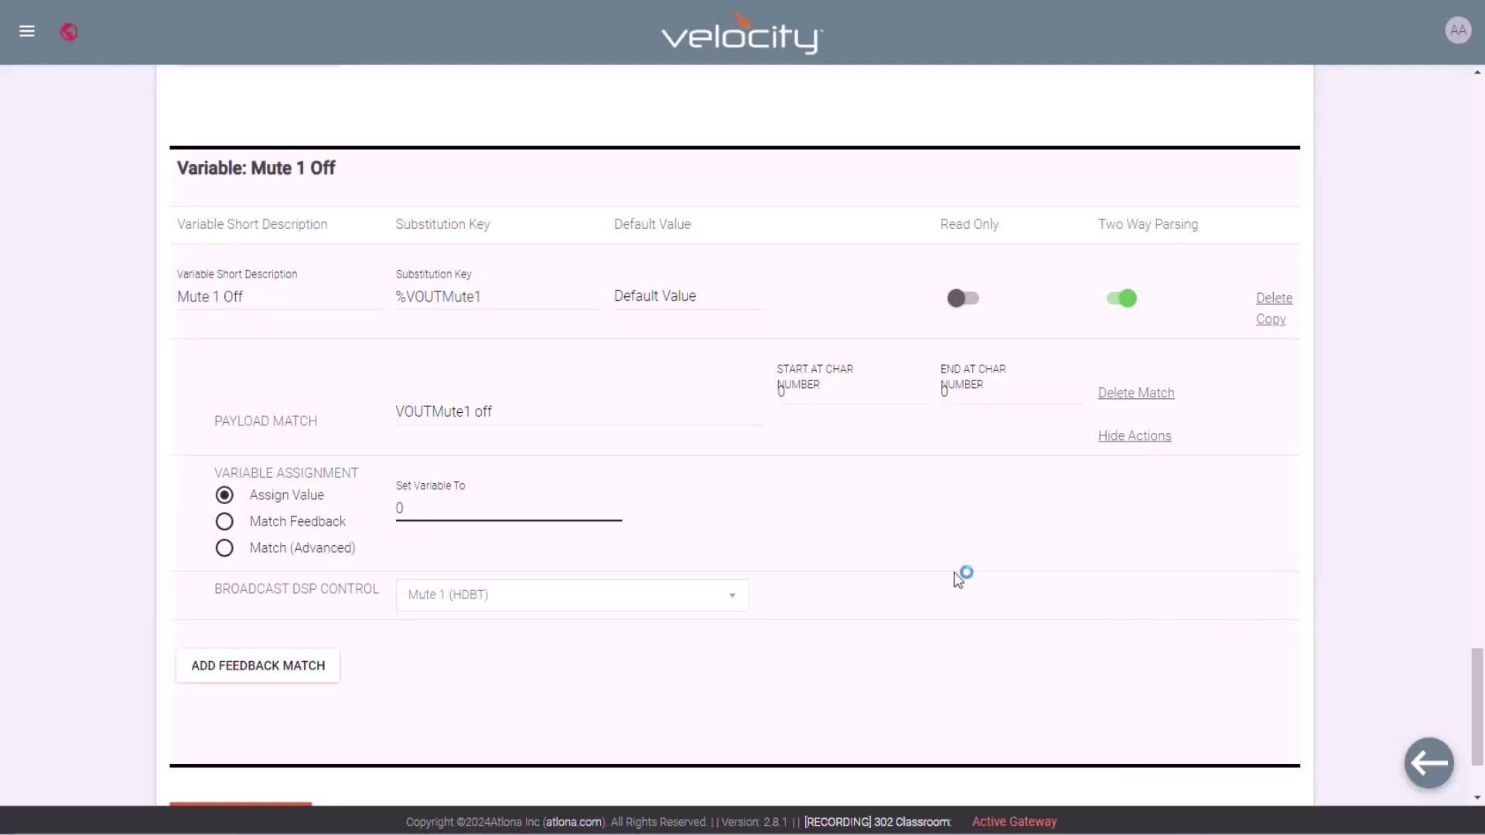
pyautogui.doubleClick(216, 641)
pyautogui.write('2 Off')
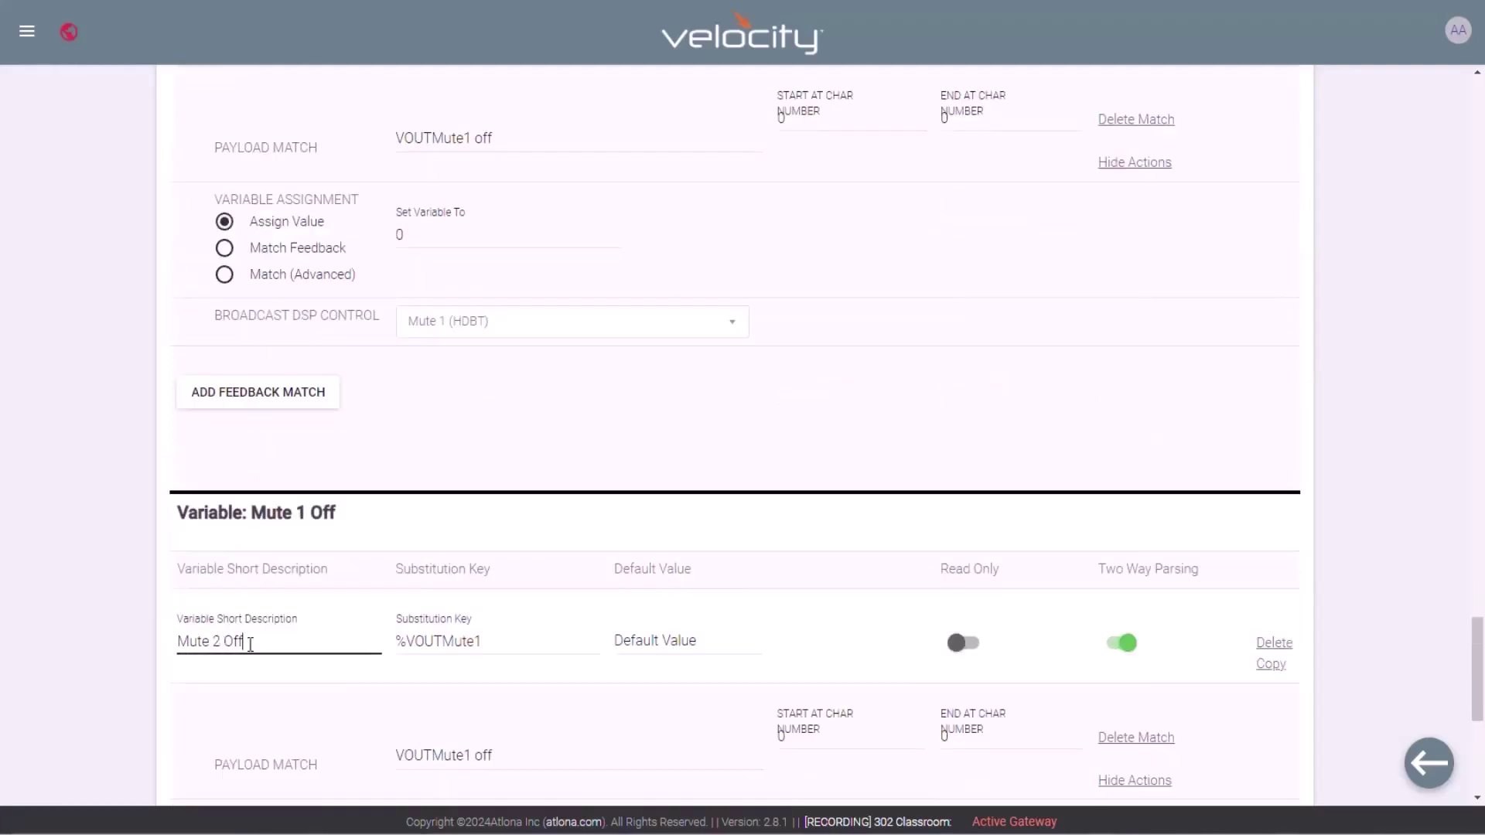
pyautogui.doubleClick(250, 641)
pyautogui.write('On')
pyautogui.scroll(-2, 485, 643)
pyautogui.moveTo(482, 459); pyautogui.dragTo(474, 459)
pyautogui.write('2')
pyautogui.moveTo(472, 573); pyautogui.dragTo(463, 573)
pyautogui.write('2')
pyautogui.doubleClick(484, 573)
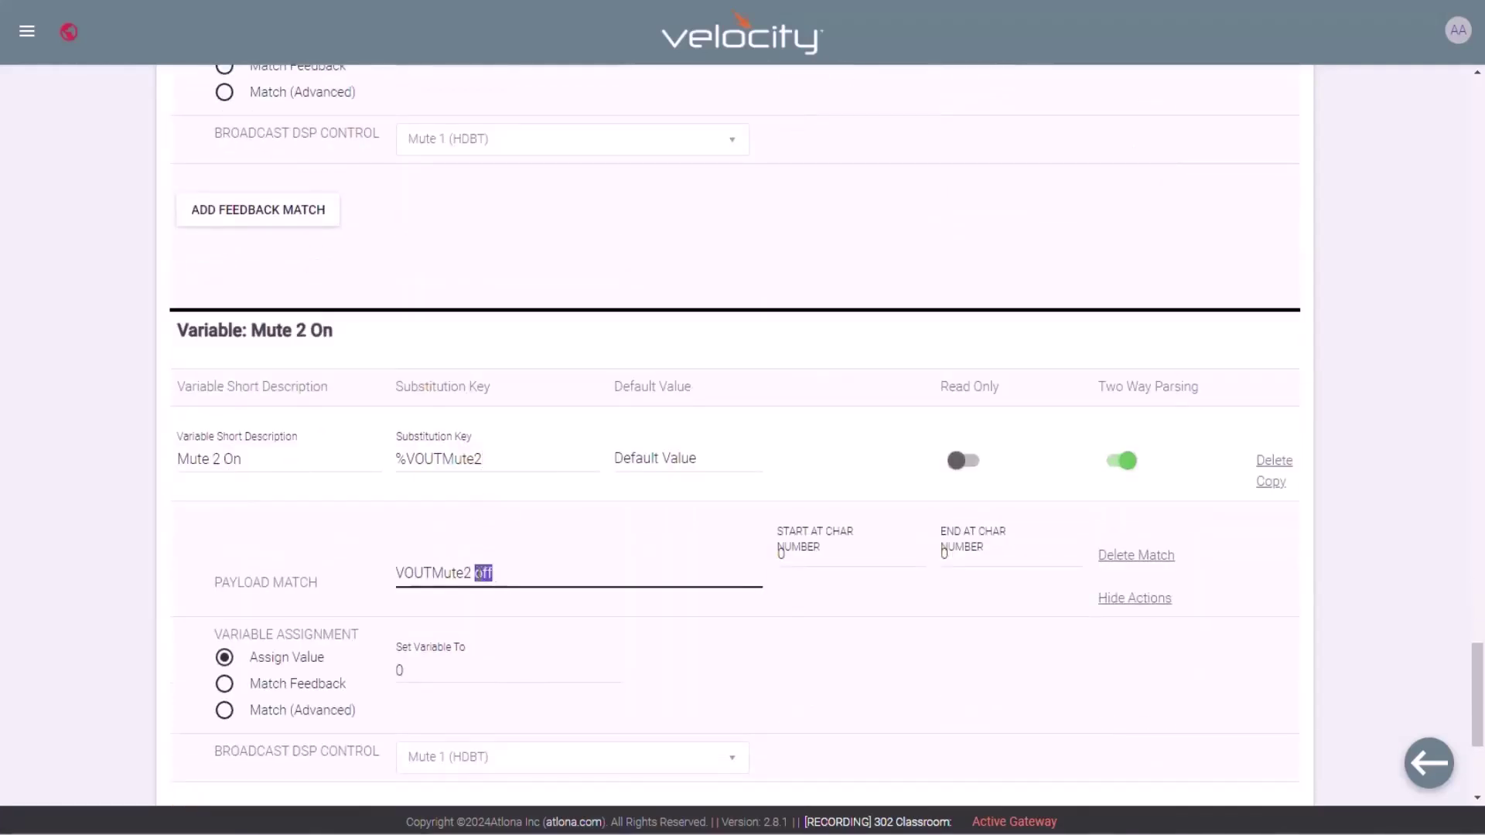
pyautogui.write('on')
# - Set the Mute 2 On variable's assigned value to 1 and its broadcast DSP control to Mute 2 (HDMI)
pyautogui.doubleClick(445, 669)
pyautogui.write('1')
pyautogui.click(582, 754)
pyautogui.click(486, 615)
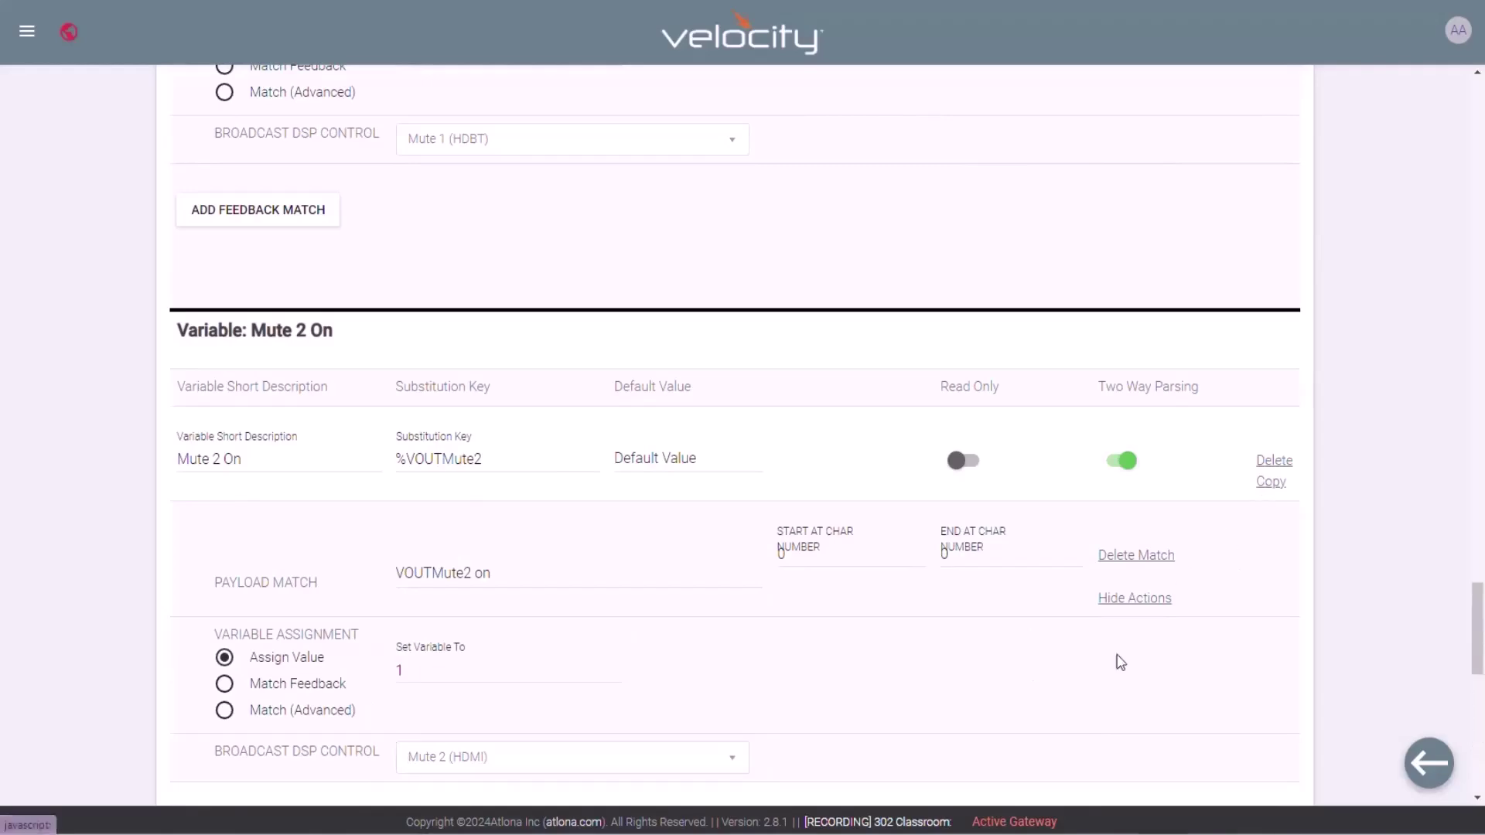
# - Copy the Mute 2 On variable as Mute 2 Off, with VOUTMute2 off as its payload match and 0 as its assigned value
pyautogui.doubleClick(232, 439)
pyautogui.write('Off')
pyautogui.write('0')
pyautogui.scroll(-1, 385, 658)
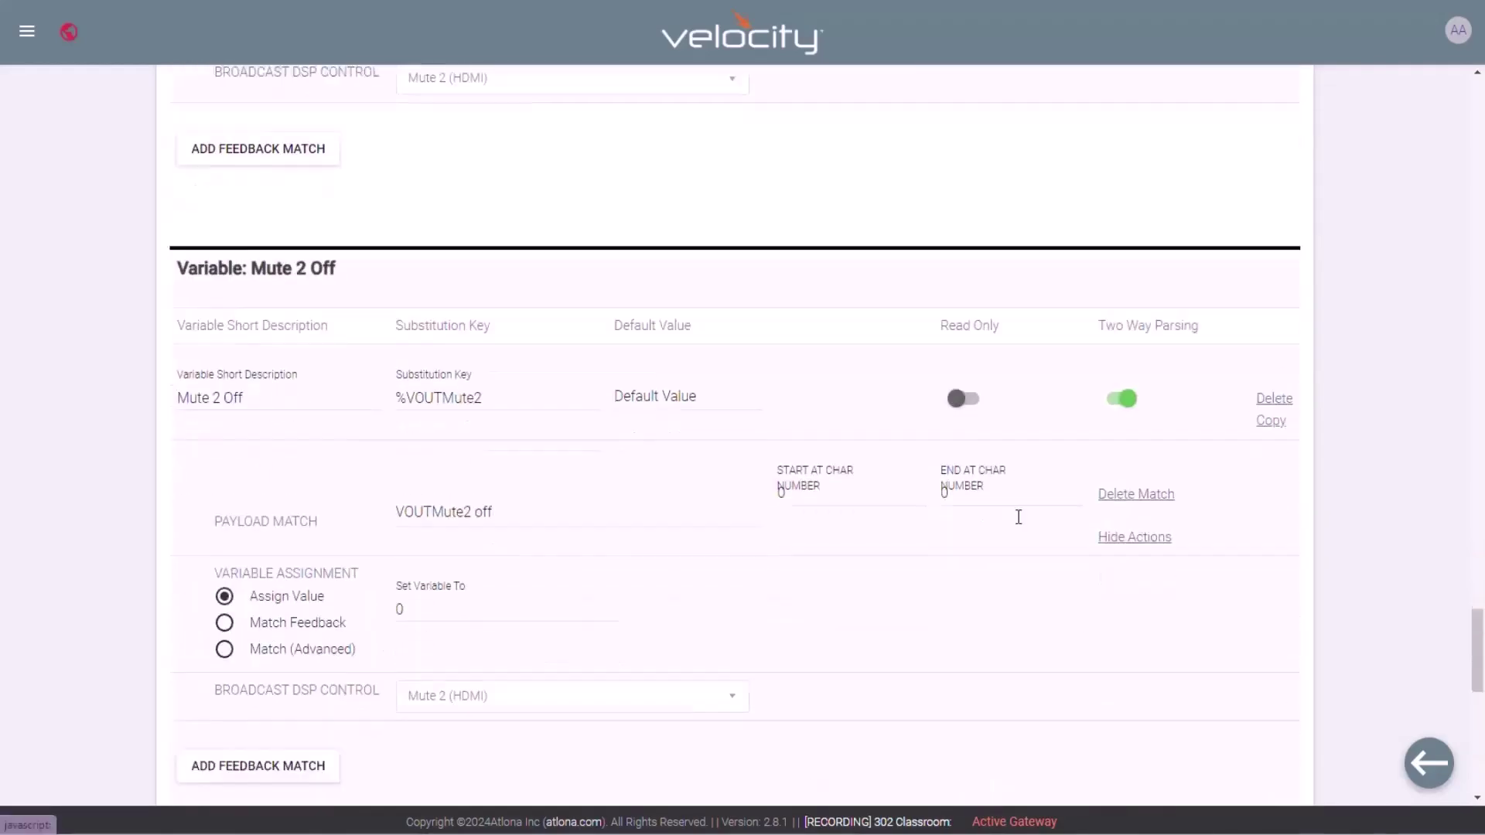
# - Turn a copy of Mute 2 Off into Mute 3 On, with key %VOUTMute3, a matching payload, value 1 and DSP control Mute 3 (ANG 1)
pyautogui.doubleClick(216, 420)
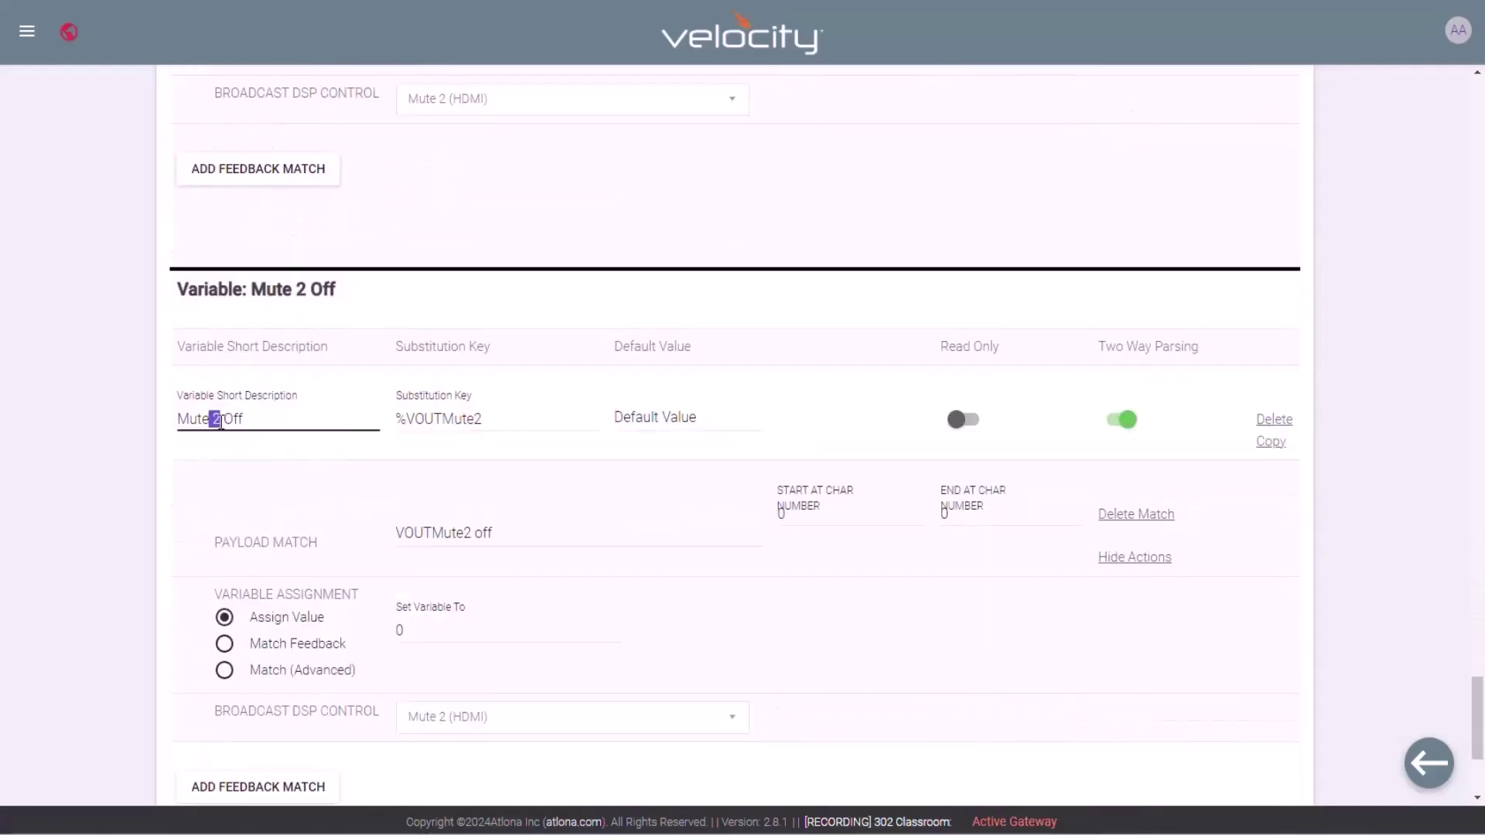
pyautogui.click(480, 422)
pyautogui.press('BackSpace')
pyautogui.write('3')
pyautogui.click(473, 534)
pyautogui.press('BackSpace')
pyautogui.write('3')
pyautogui.moveTo(410, 632); pyautogui.dragTo(391, 634)
pyautogui.write('1')
pyautogui.click(582, 719)
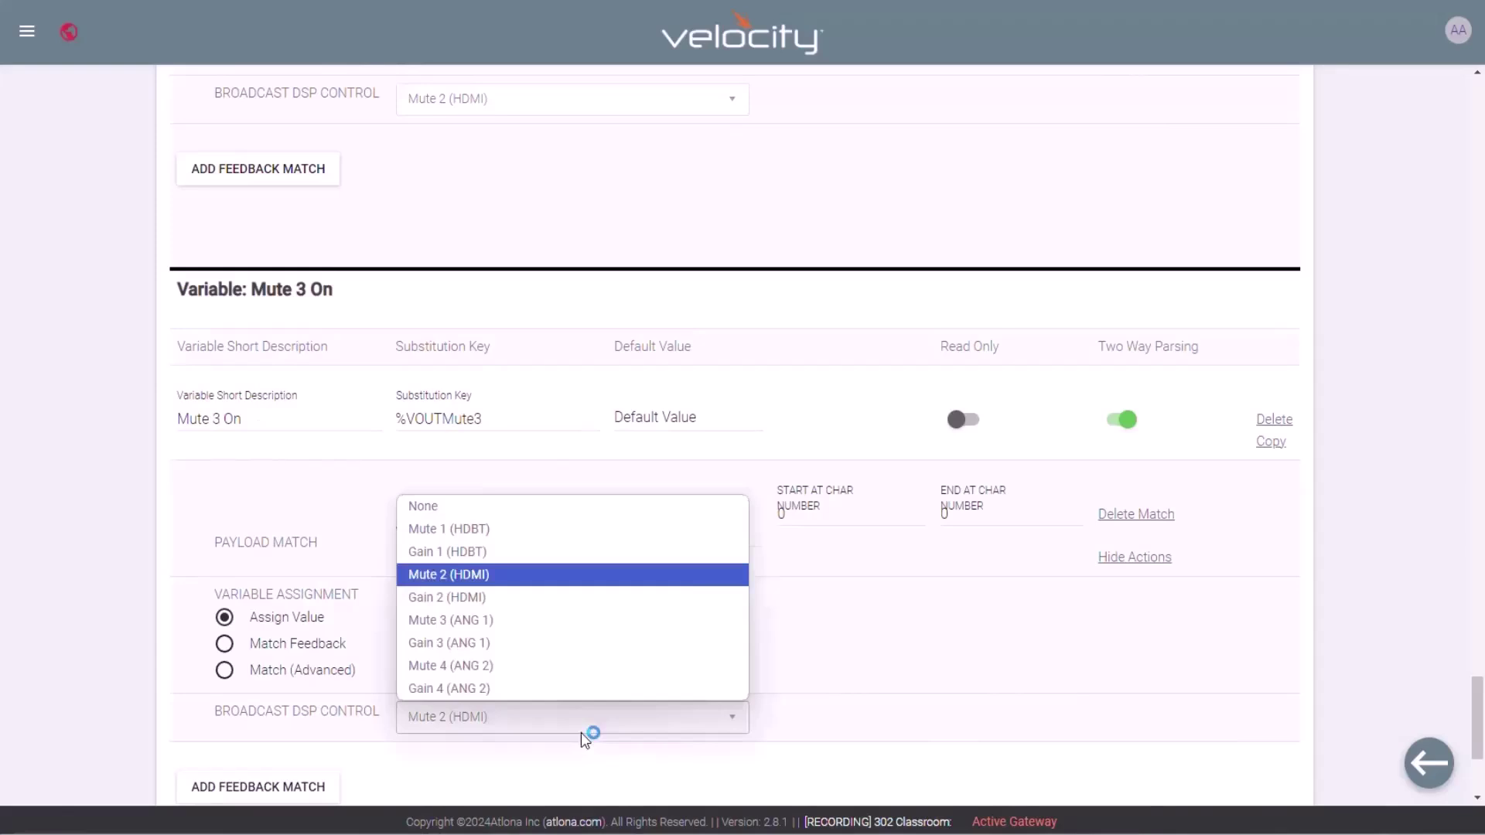
pyautogui.click(577, 622)
# - Copy the Mute 3 On variable as Mute 3 Off, with VOUTMute3 off as its payload match and 0 as its assigned value
pyautogui.scroll(-2, 1083, 386)
pyautogui.click(1269, 263)
pyautogui.scroll(-3, 1270, 282)
pyautogui.moveTo(242, 582); pyautogui.dragTo(236, 586)
pyautogui.doubleClick(495, 678)
pyautogui.write('off')
pyautogui.scroll(-4, 507, 688)
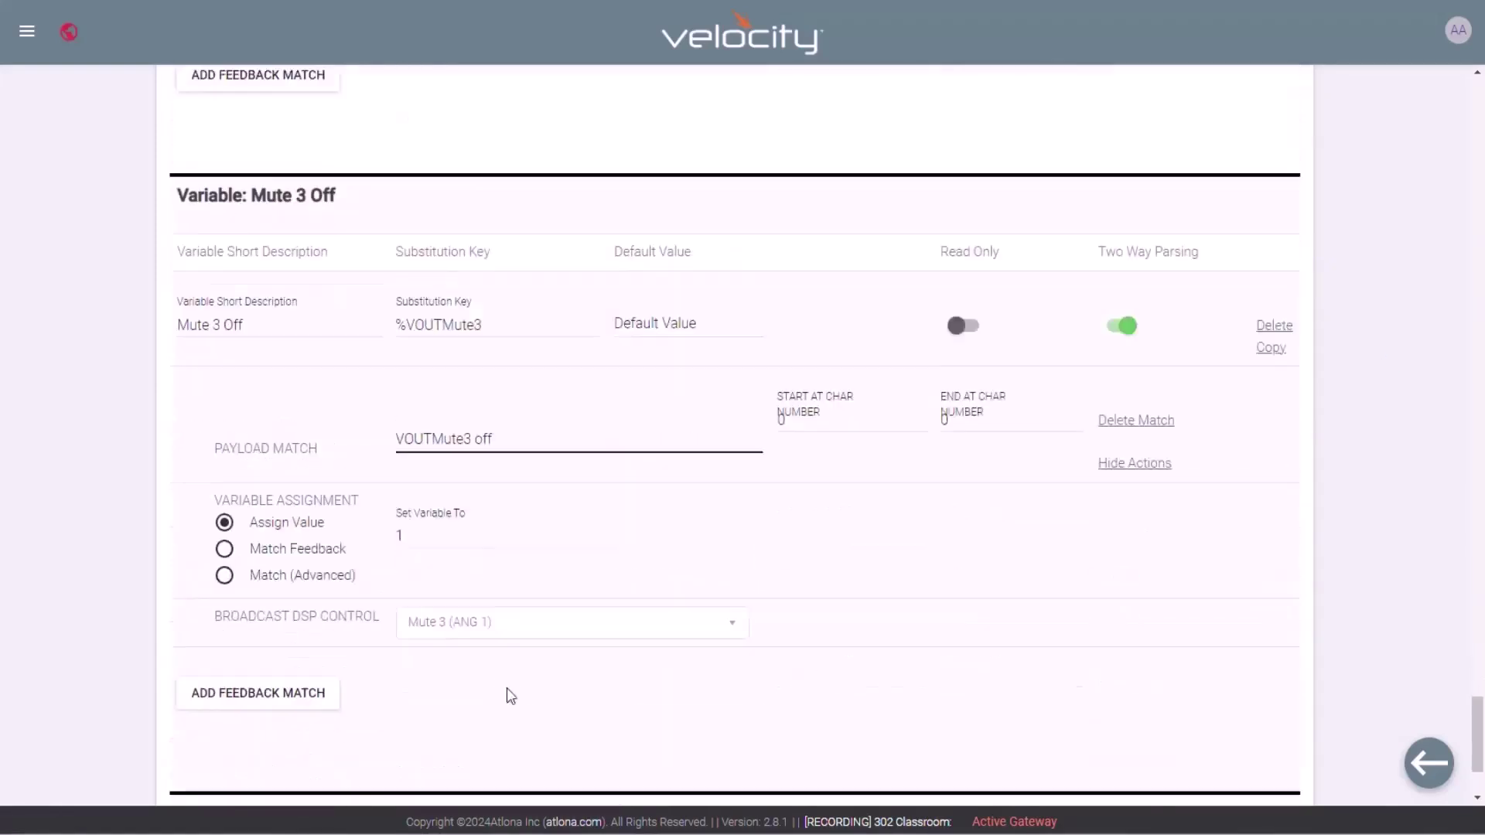
pyautogui.doubleClick(400, 516)
pyautogui.write('0')
# - Copy the Mute 3 Off variable as Mute 4 On with substitution key %VOUTMute4, and open its broadcast DSP control choices
pyautogui.click(1270, 335)
pyautogui.scroll(-6, 995, 550)
pyautogui.click(217, 377)
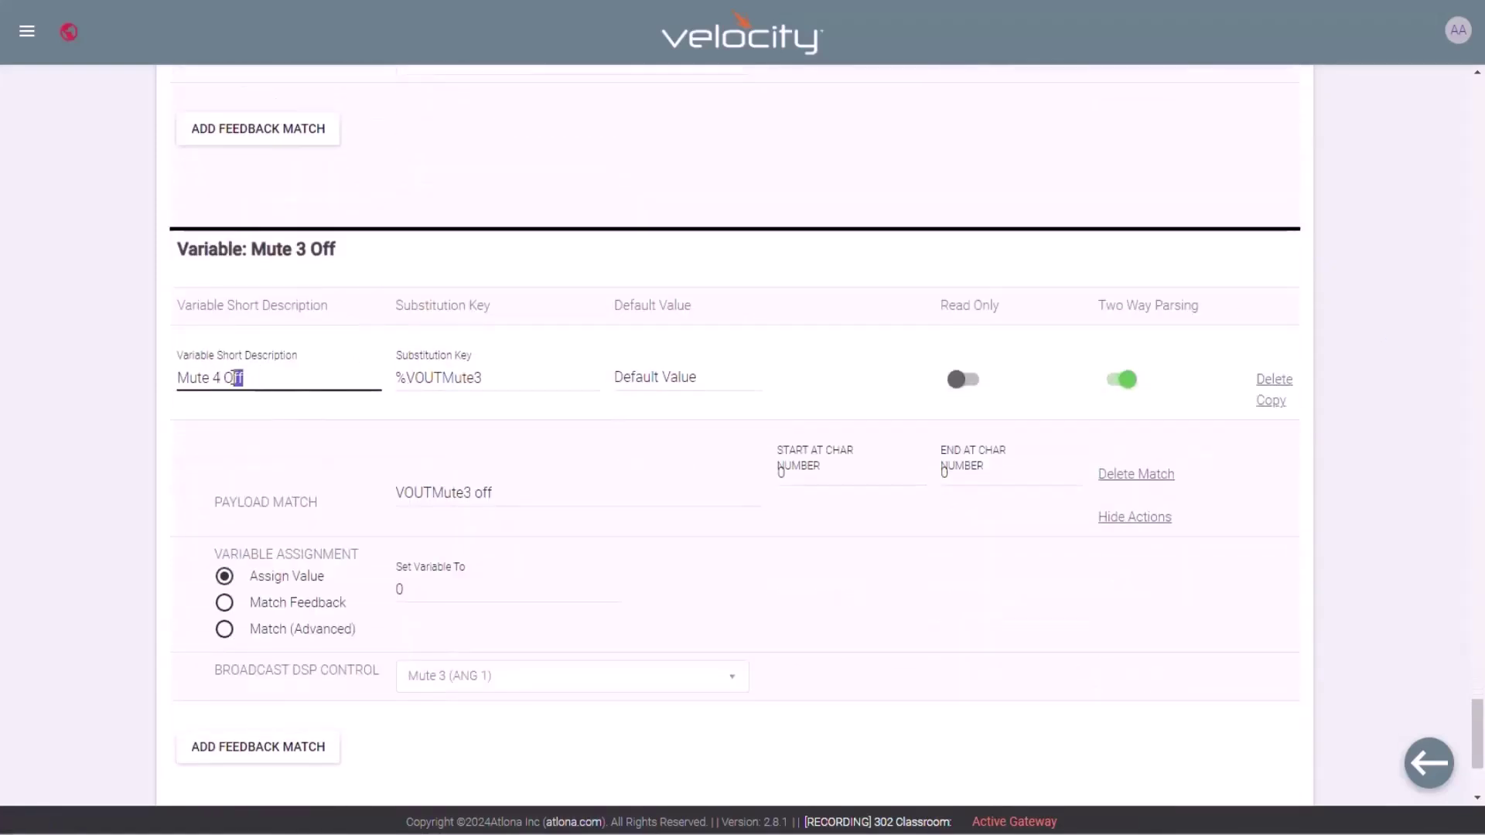
pyautogui.write('n')
pyautogui.click(483, 378)
pyautogui.press('BackSpace')
pyautogui.write('4')
pyautogui.moveTo(462, 492); pyautogui.dragTo(470, 495)
pyautogui.click(503, 676)
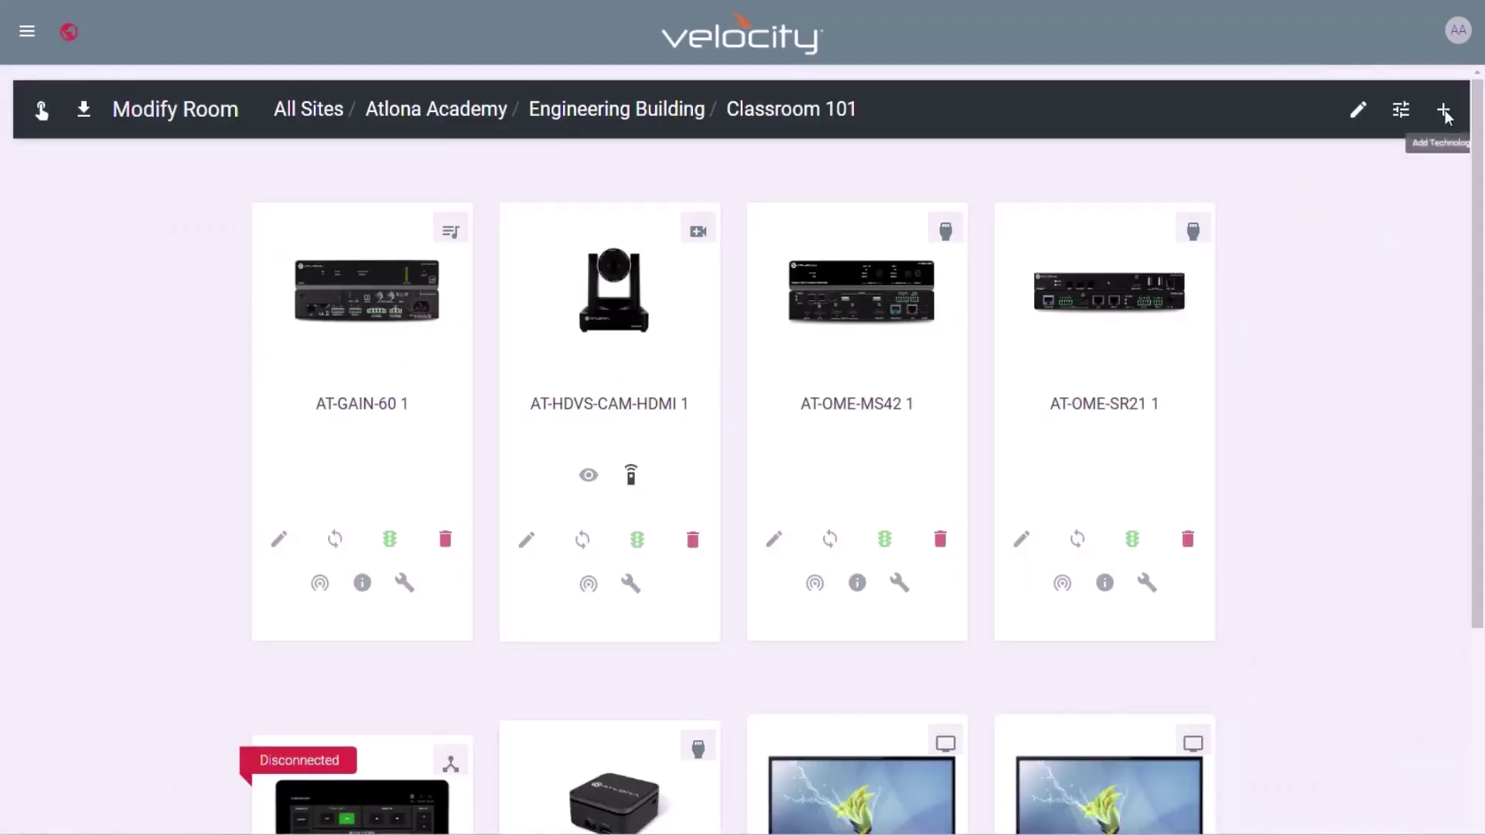
# - Add one Atlona Master Volume PS62-AA: AT-OME-PS62 Telnet device to Classroom 101
pyautogui.click(1444, 110)
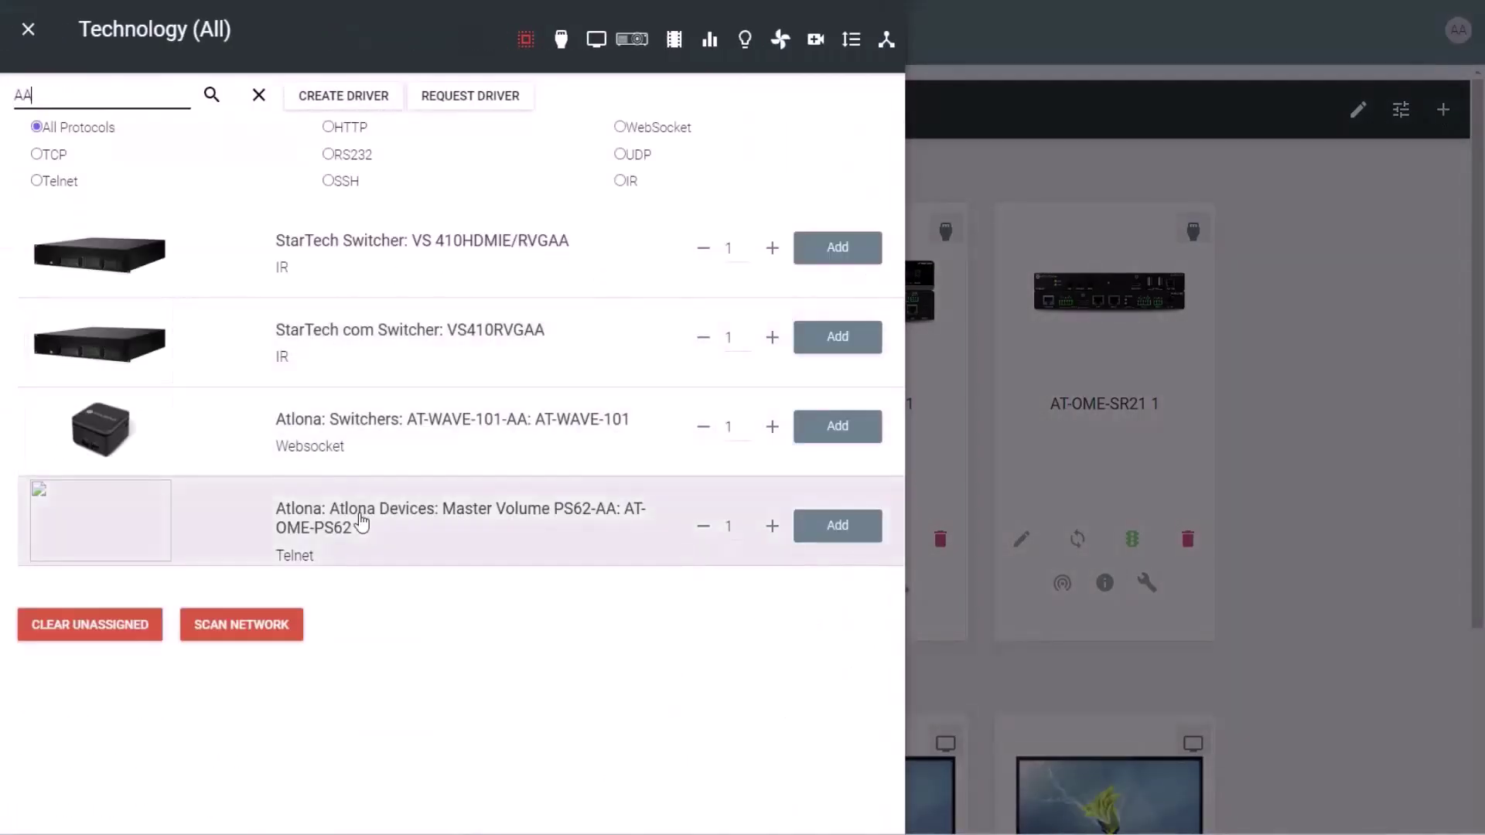
pyautogui.click(829, 530)
pyautogui.click(1126, 510)
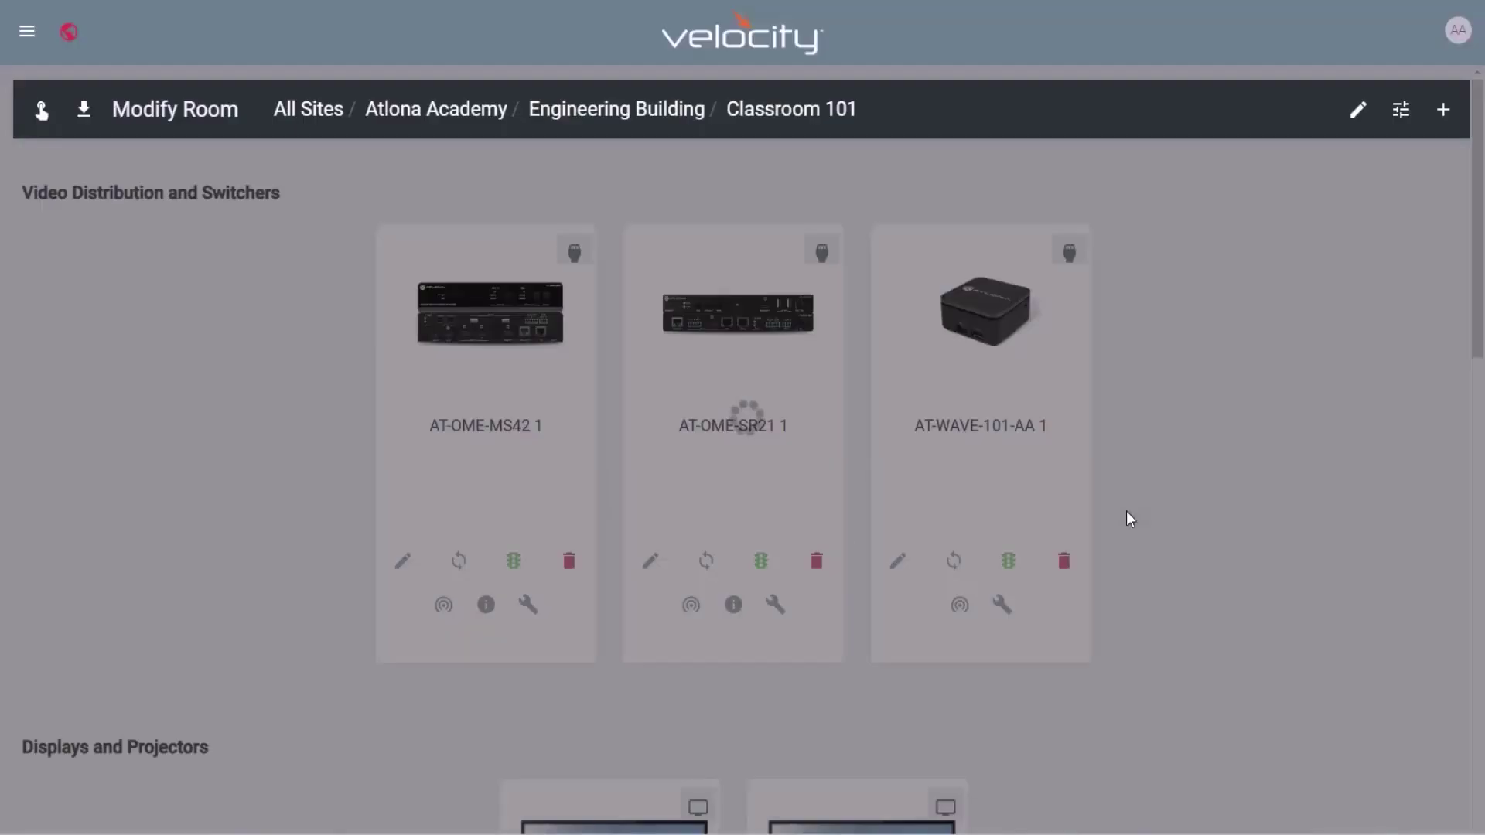
# - Set the Master Volume PS62-AA 1 device's IP address to 10.1.1.50 and save its configuration
pyautogui.scroll(-20, 1176, 570)
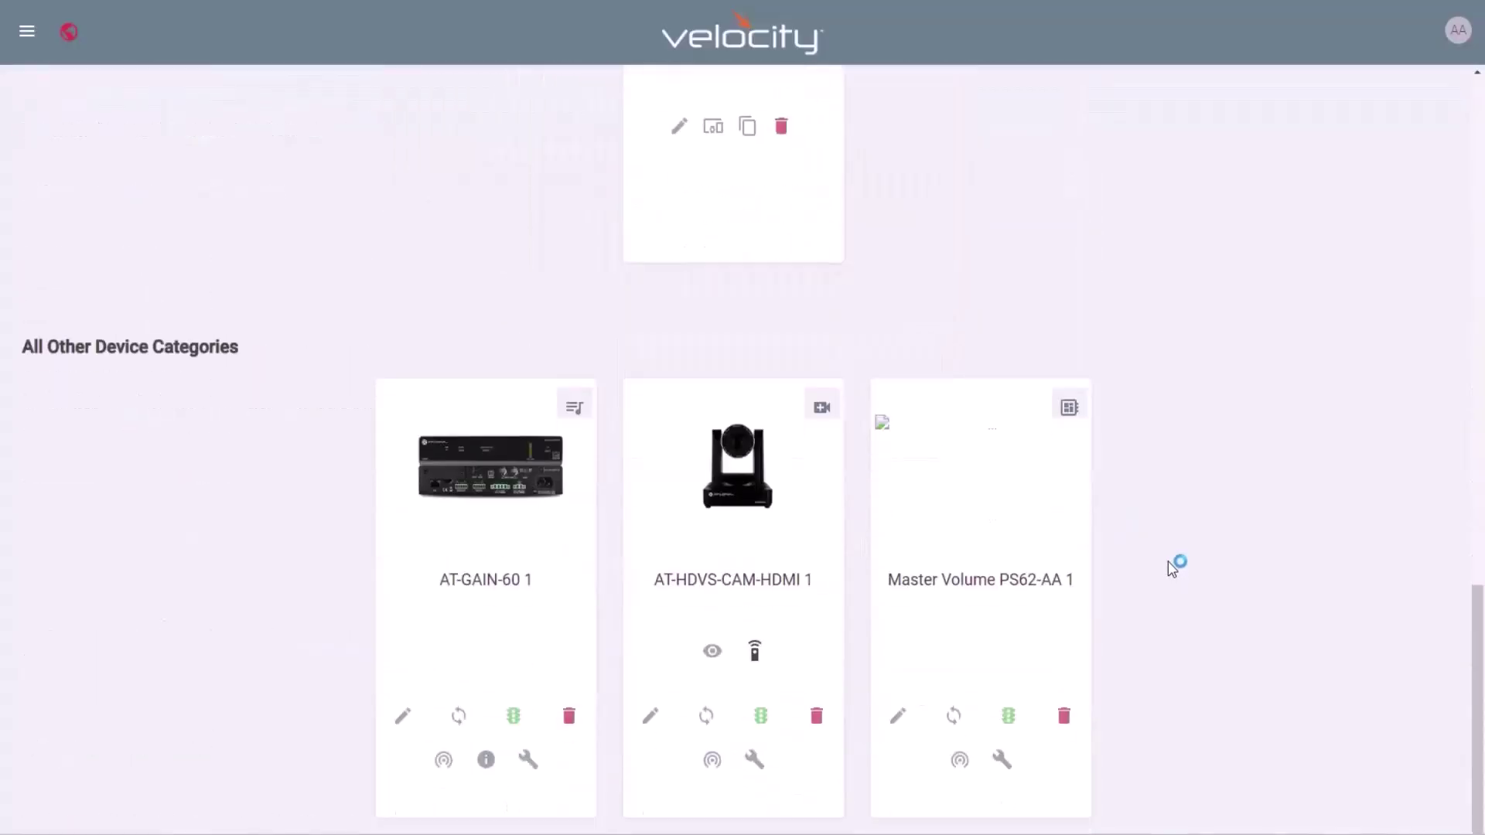
pyautogui.click(899, 708)
pyautogui.click(93, 545)
pyautogui.write('10.1.1.50')
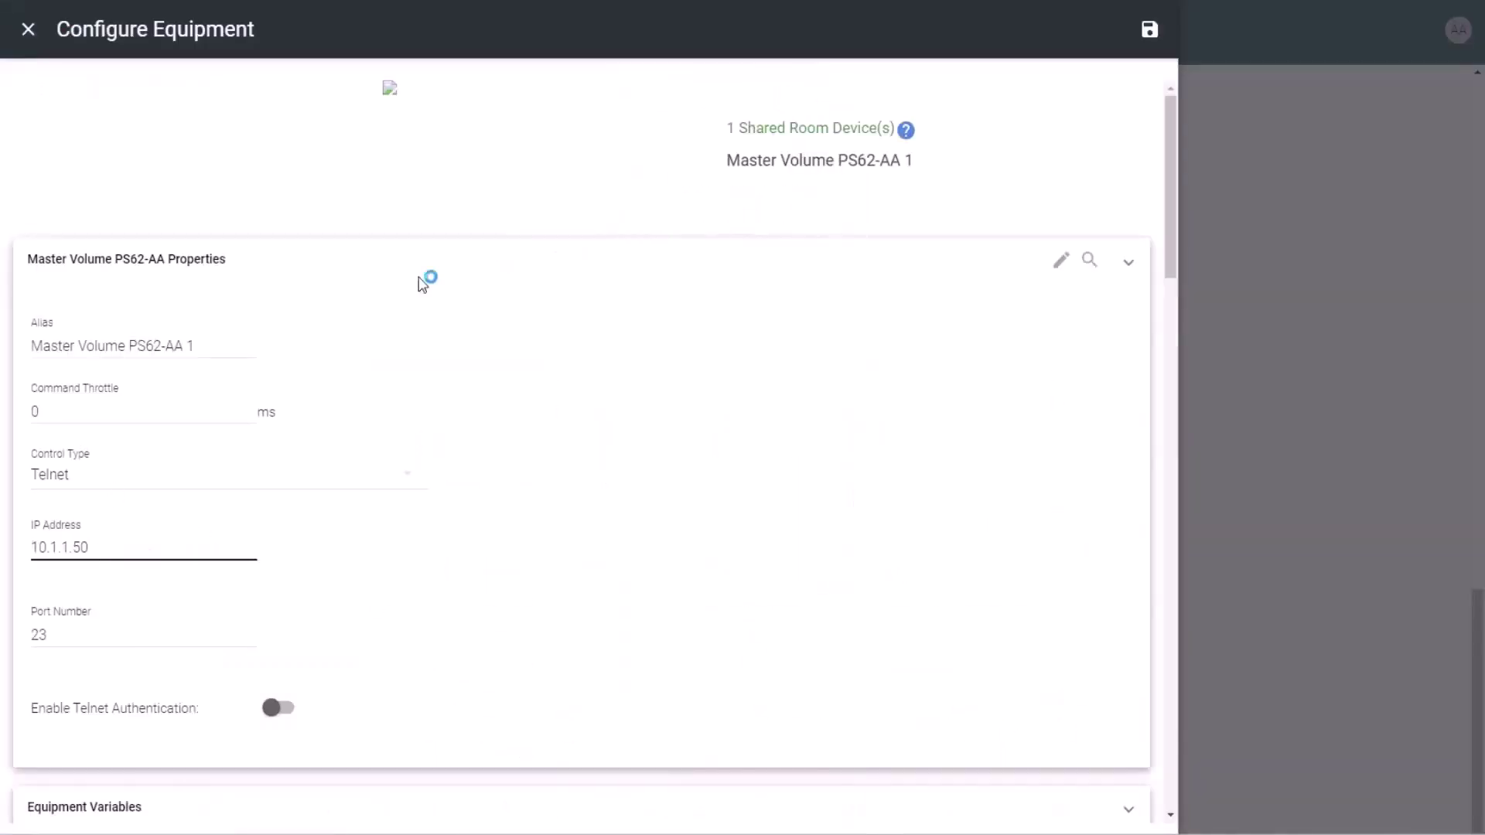
pyautogui.click(1149, 30)
pyautogui.scroll(-10, 401, 382)
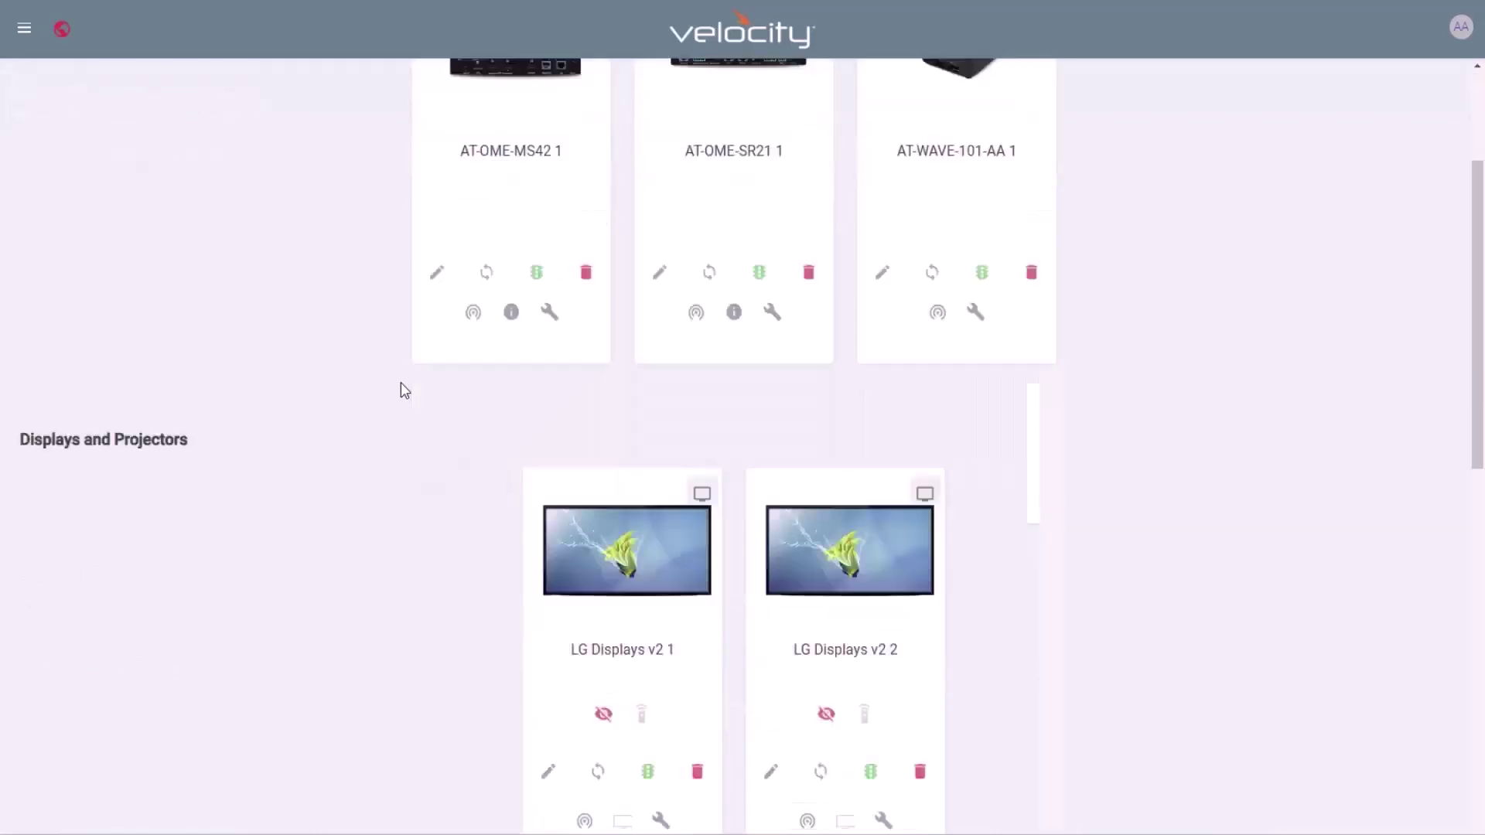
# - Add a horizontal slider labelled HDBaseT GAIN to the Tech Page of Classroom 101's control panel, placed at about x 217, y 87
pyautogui.click(716, 540)
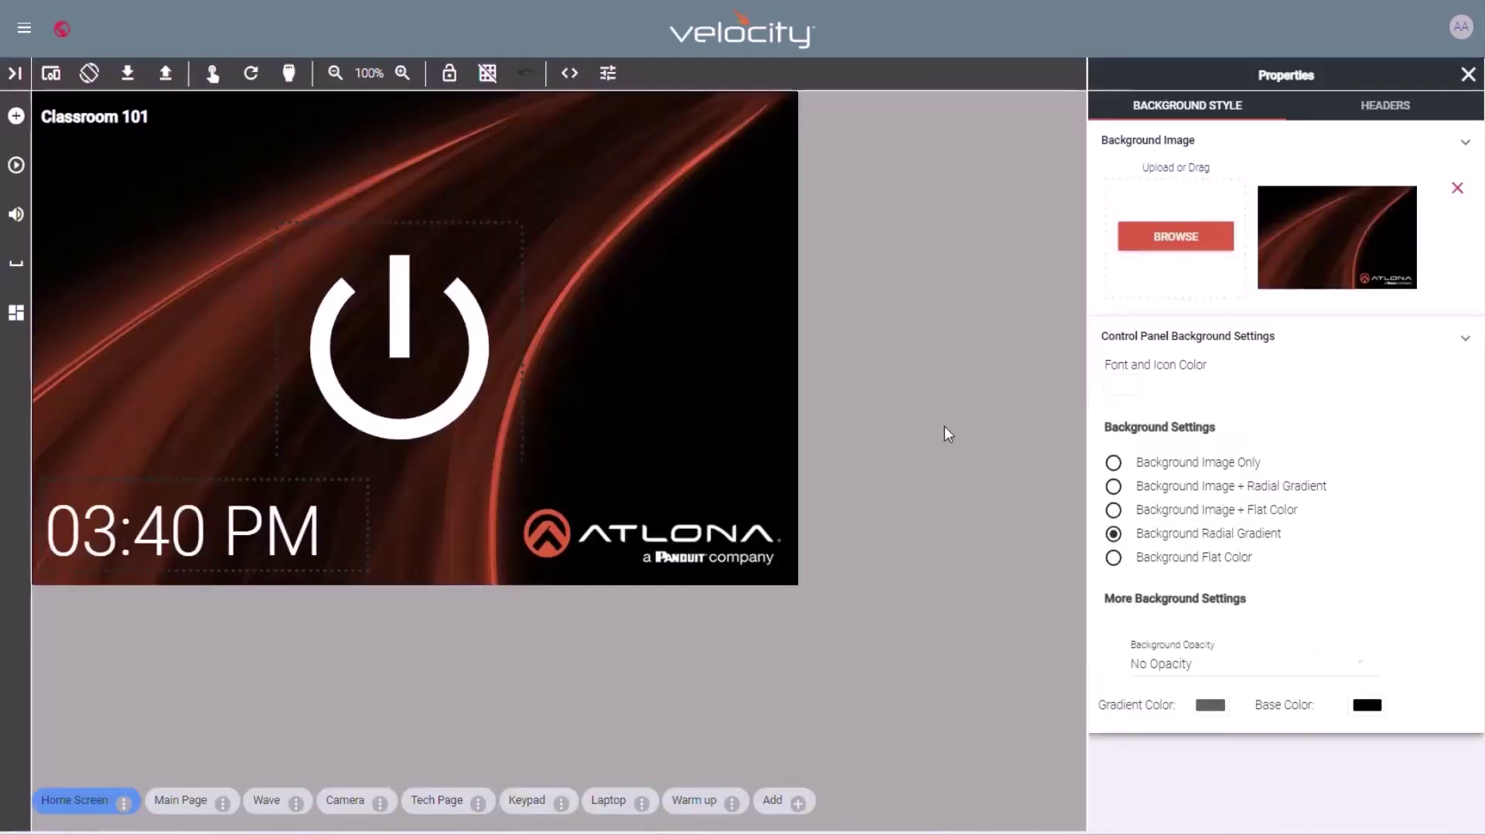
pyautogui.click(22, 73)
pyautogui.click(664, 808)
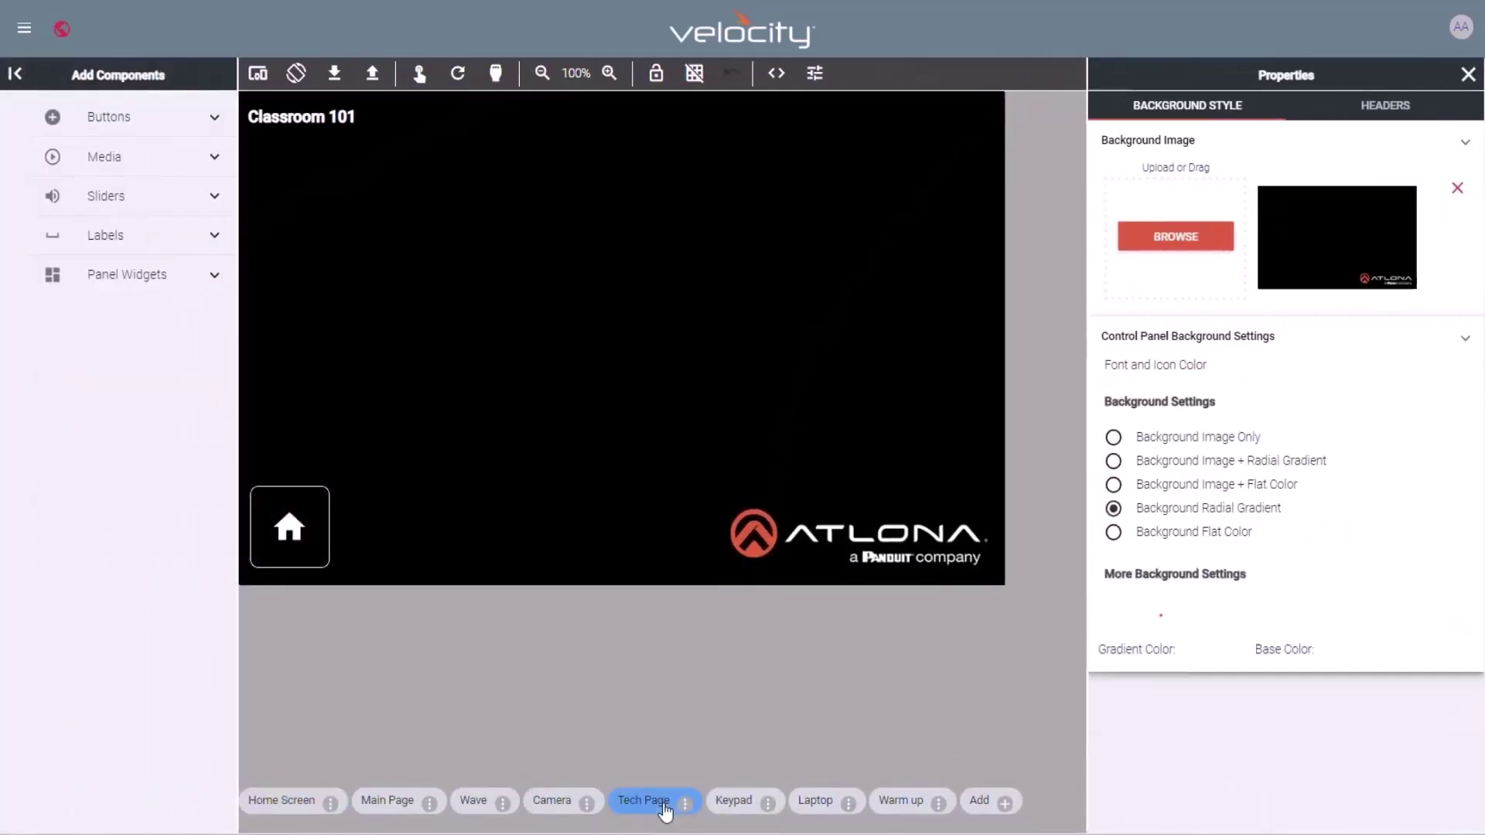
pyautogui.click(135, 198)
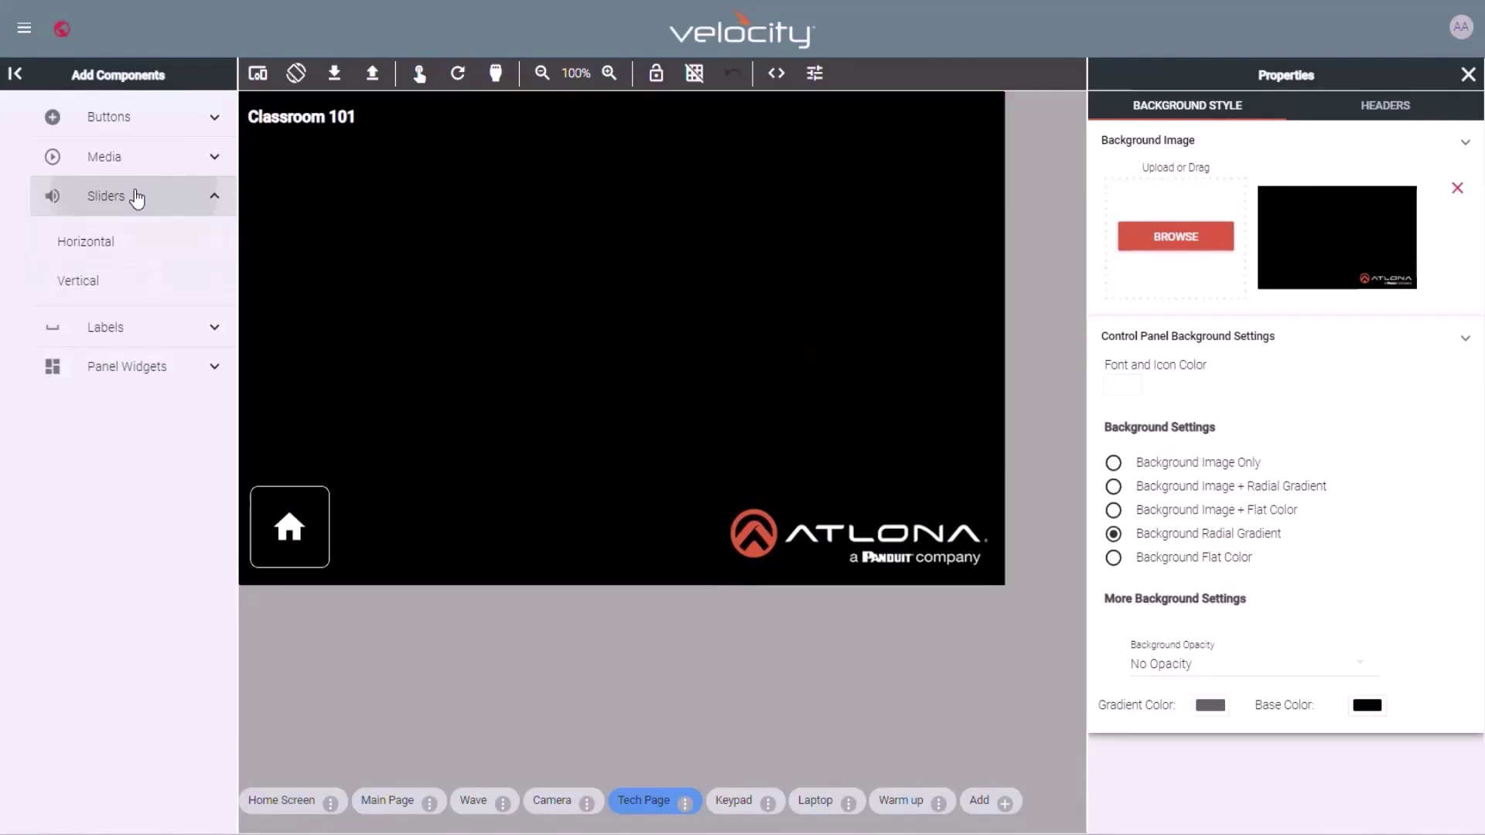
pyautogui.click(137, 246)
pyautogui.click(513, 397)
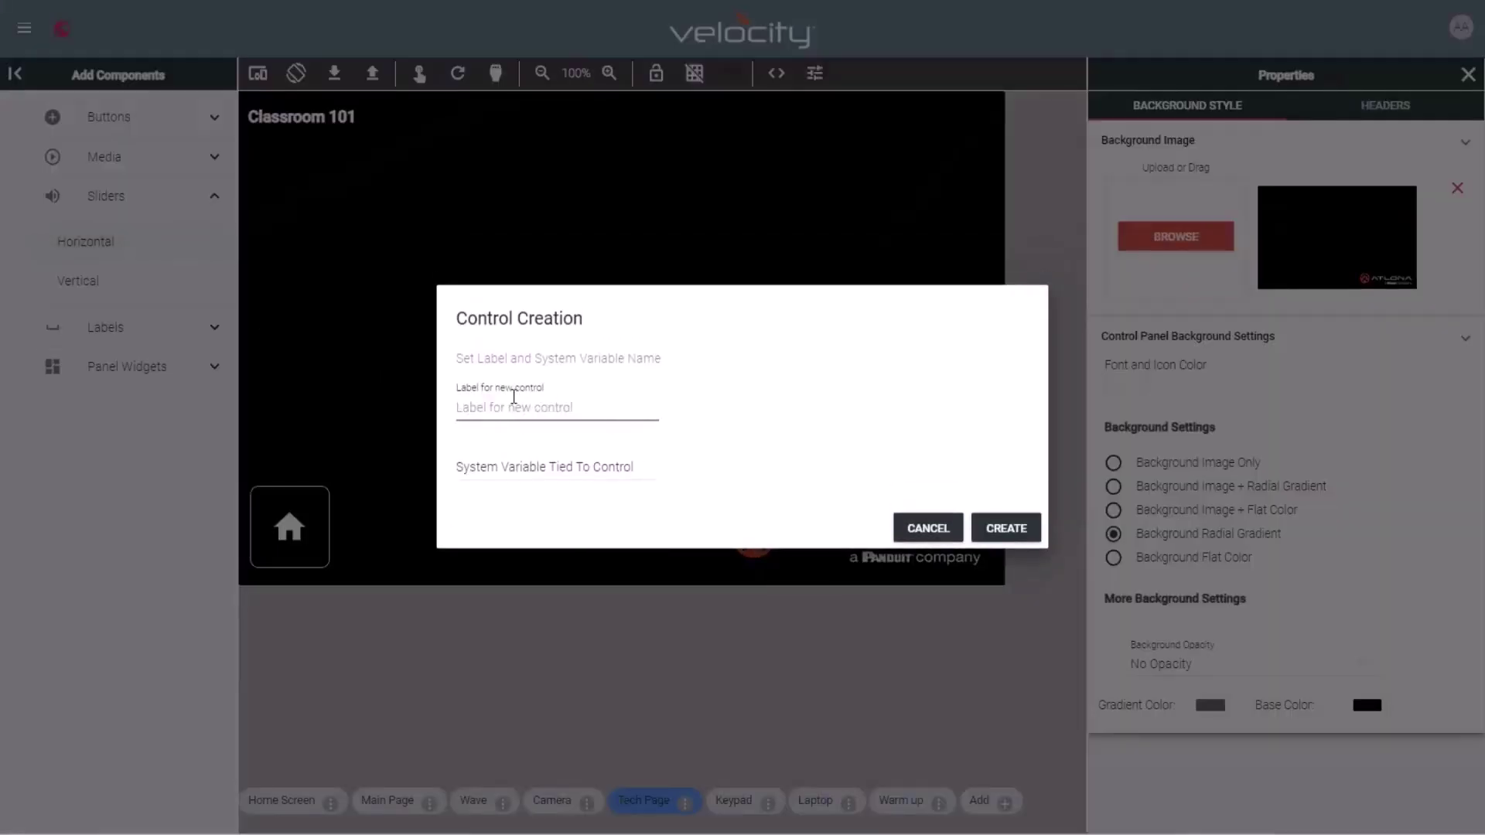
pyautogui.write('HDBaseT GAIN')
pyautogui.click(972, 526)
pyautogui.moveTo(360, 132); pyautogui.dragTo(531, 204)
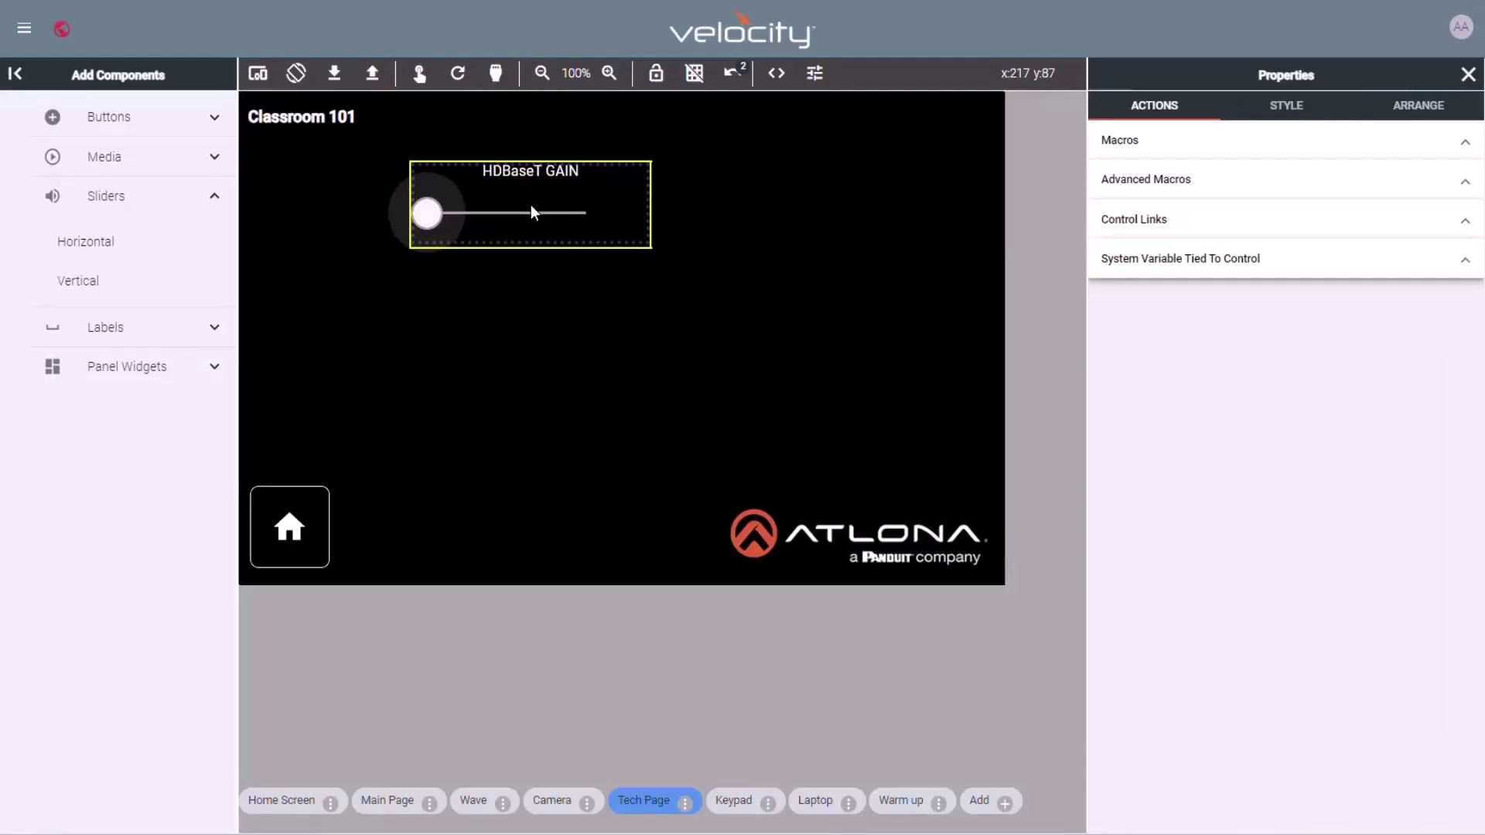
# - Add a DSP Mute widget and place it level with the HDBaseT GAIN slider at about x 673, y 87
pyautogui.click(108, 371)
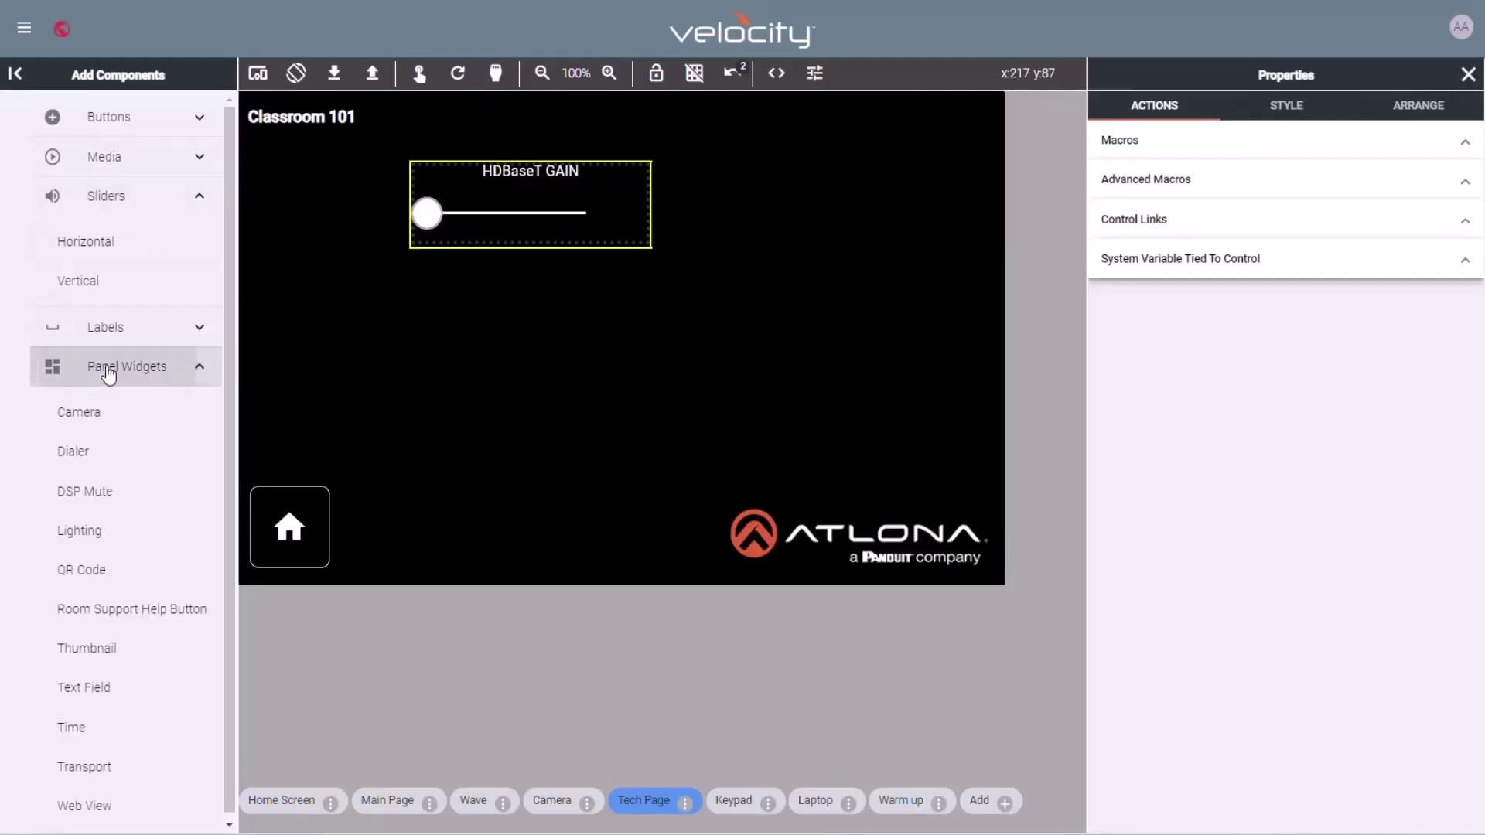
pyautogui.click(110, 497)
pyautogui.click(1005, 528)
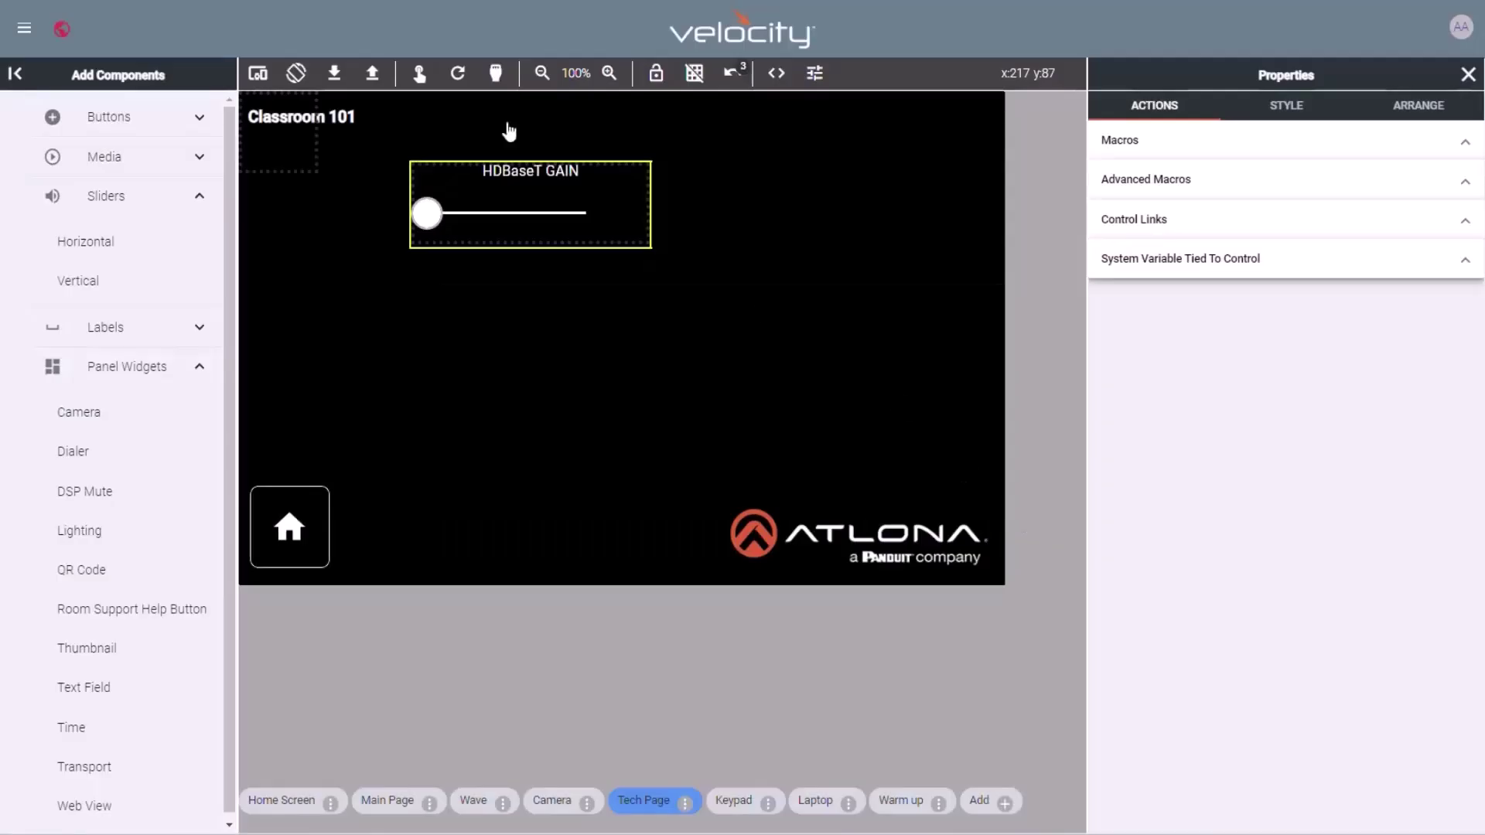
pyautogui.moveTo(291, 142); pyautogui.dragTo(817, 216)
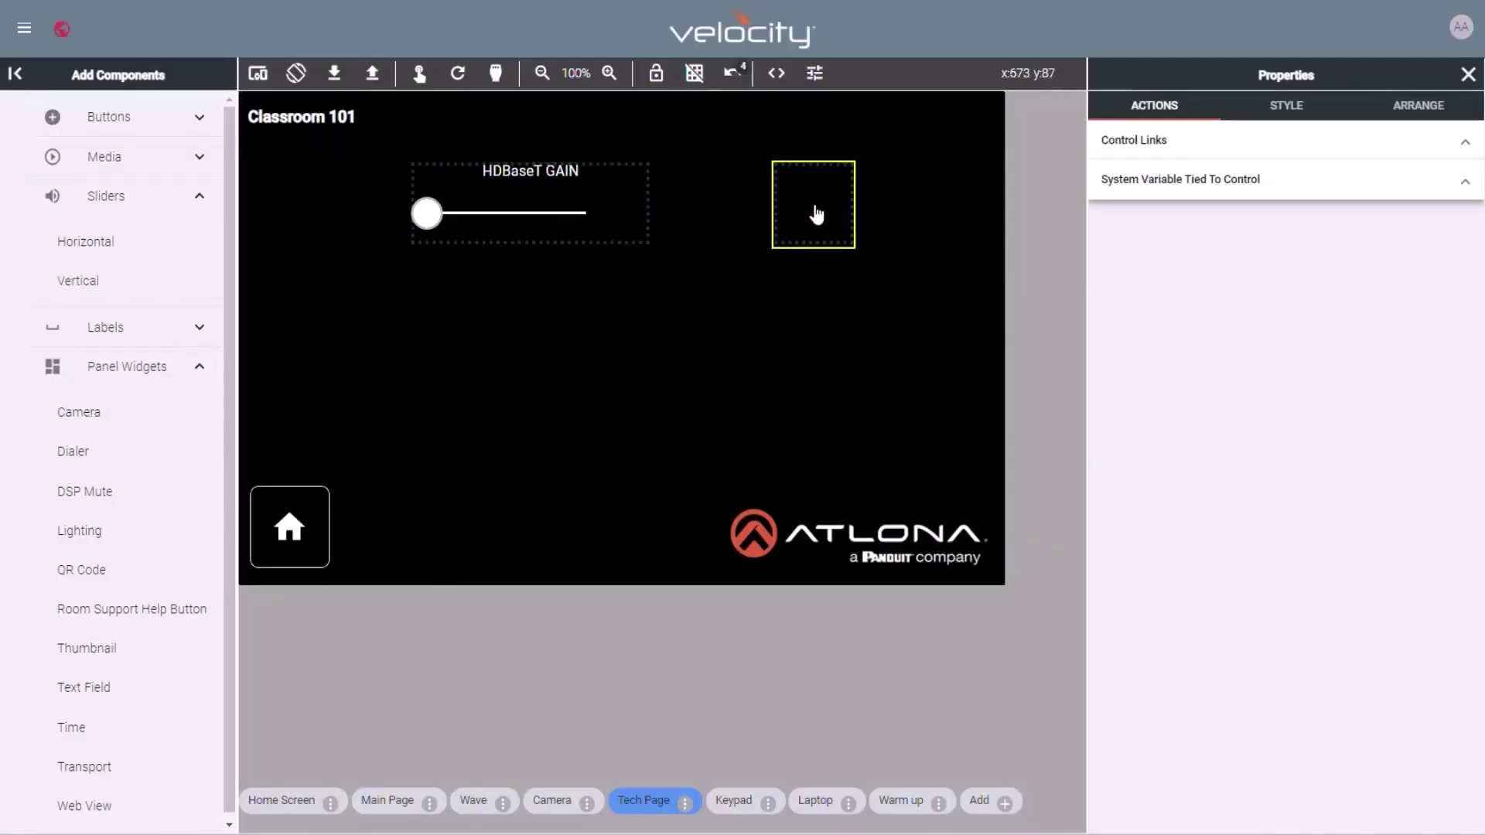
# - Link the HDBaseT GAIN slider to the Master Volume PS62-AA device's Gain 1 (HDBT) (Audio) channel
pyautogui.click(478, 191)
pyautogui.click(1283, 225)
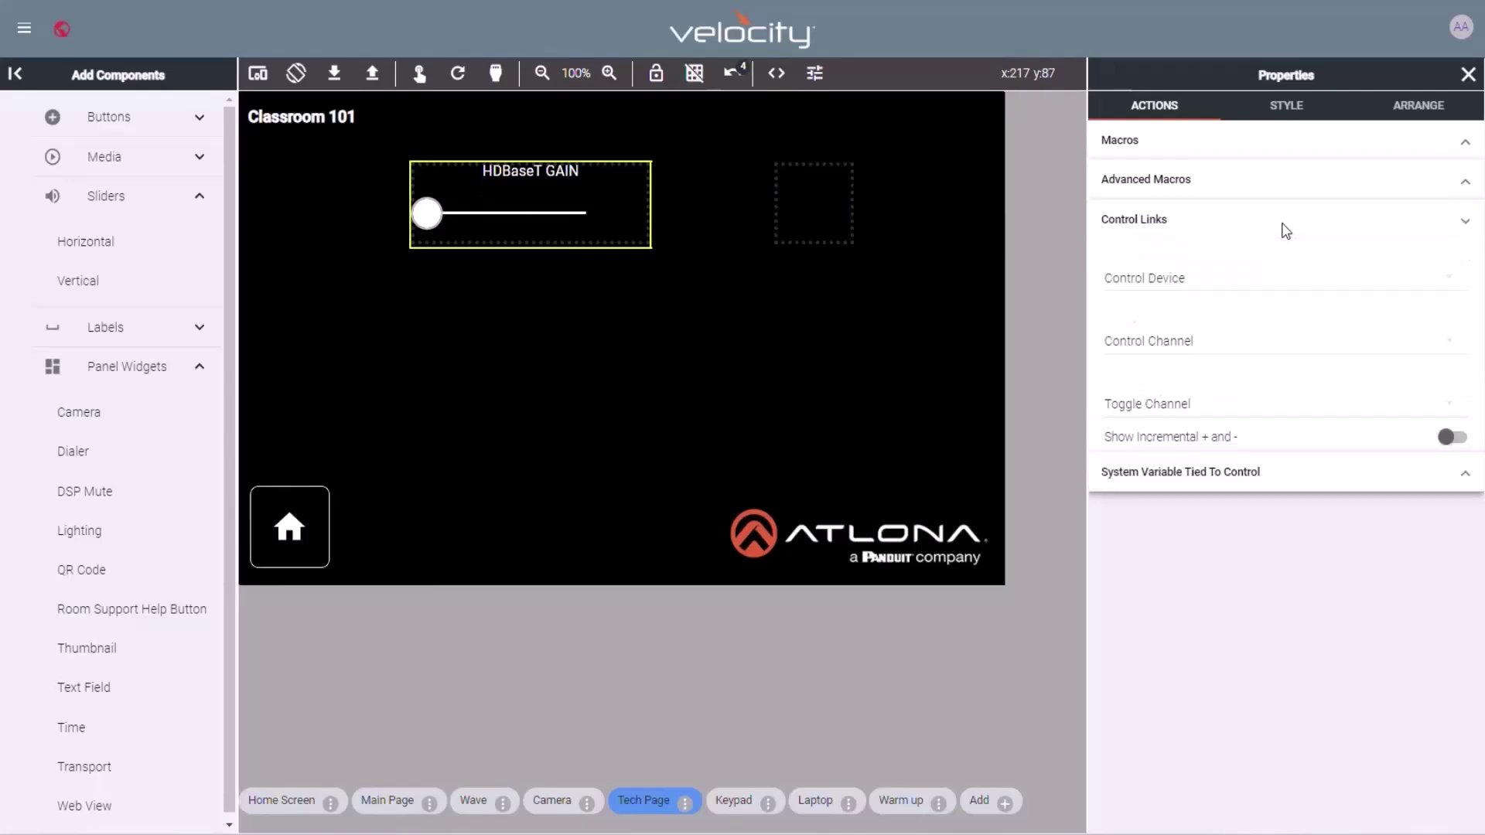
pyautogui.click(1270, 280)
pyautogui.click(1253, 434)
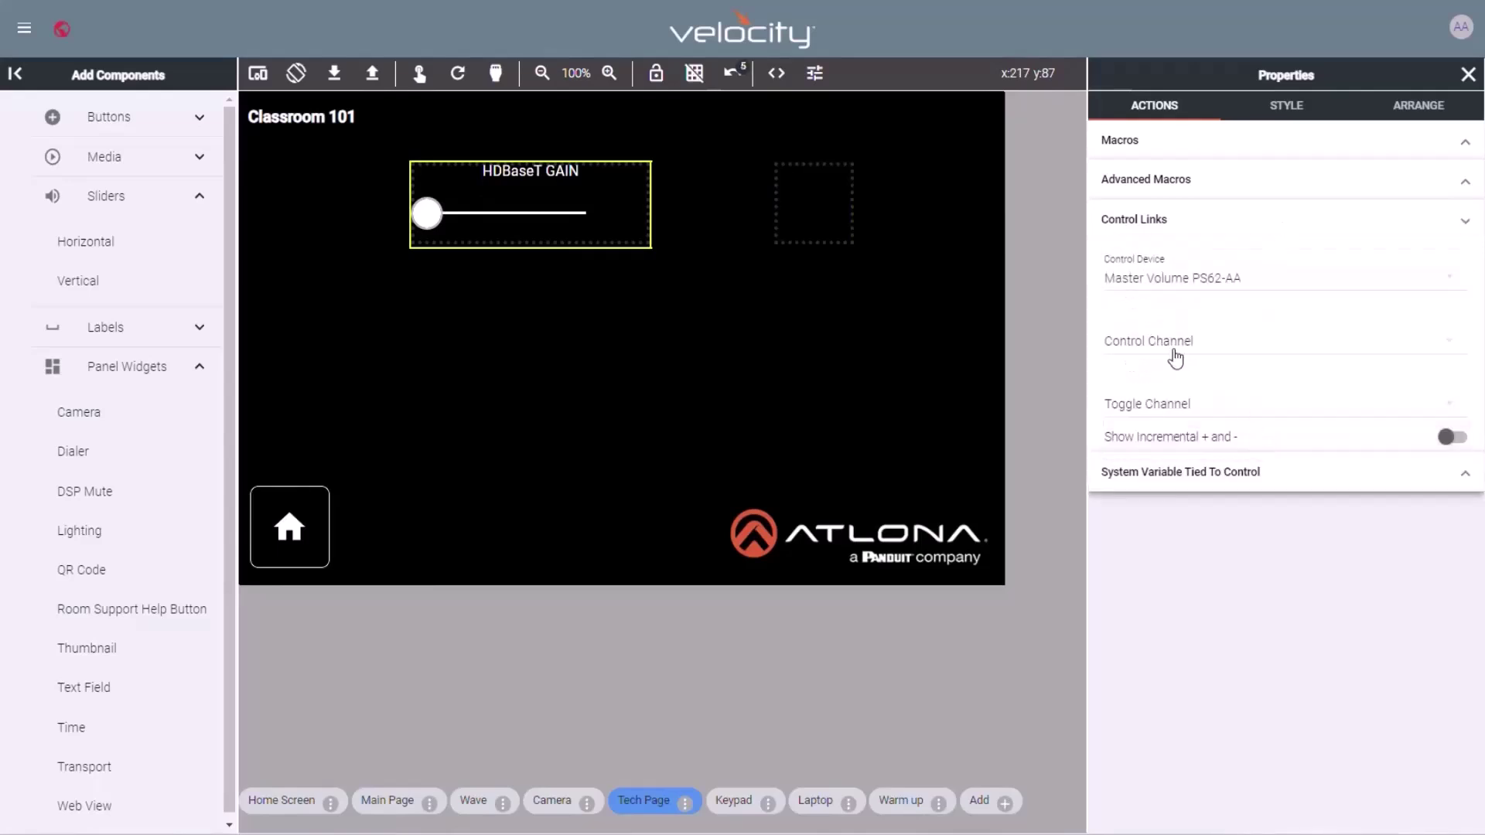
pyautogui.click(1177, 352)
pyautogui.click(1179, 365)
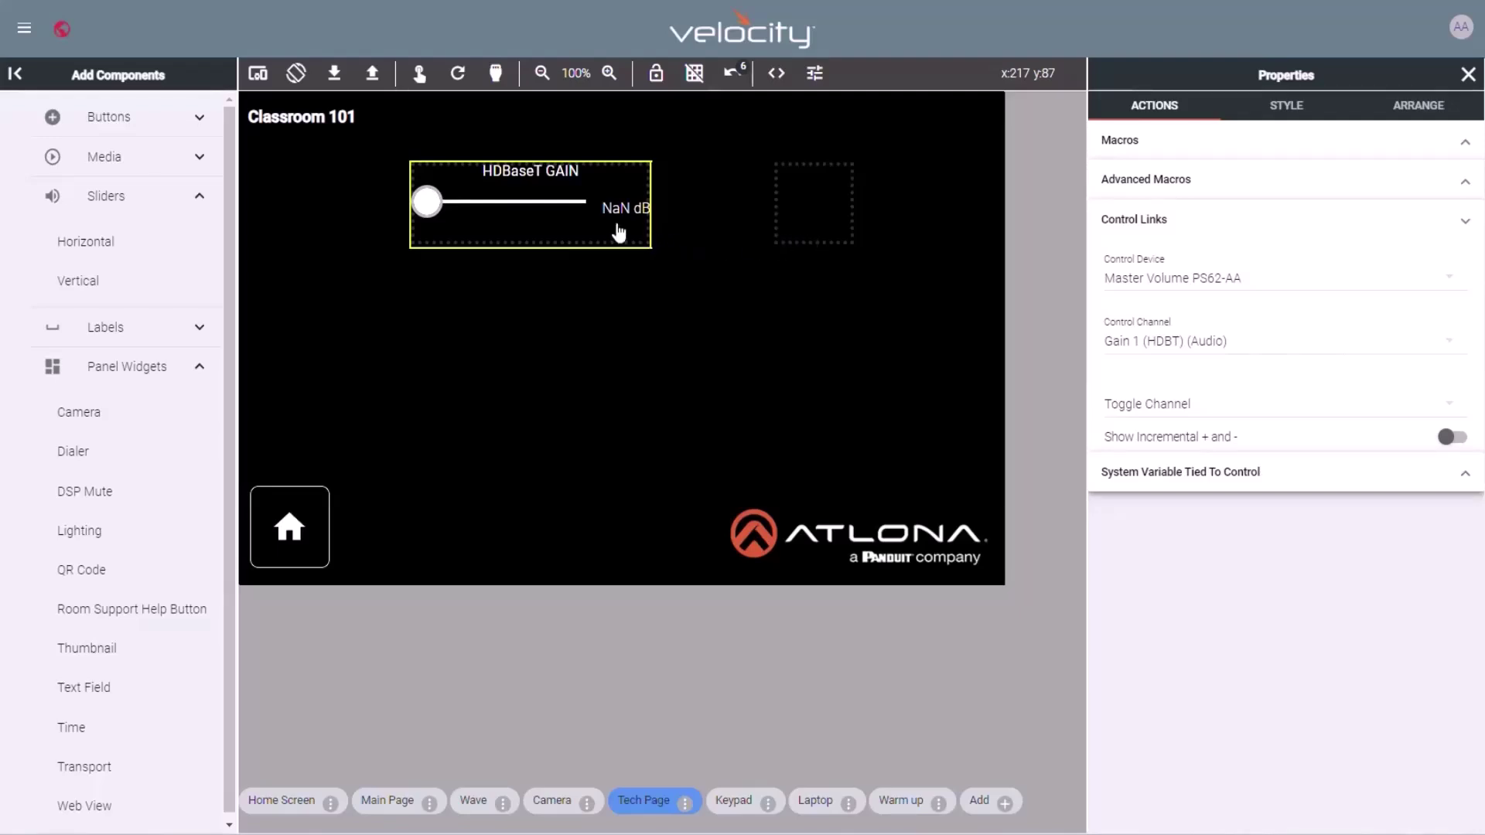
# - Link the DSP Mute widget to the Master Volume PS62-AA device's Mute 1 (HDBT) (Audio) channel
pyautogui.click(791, 200)
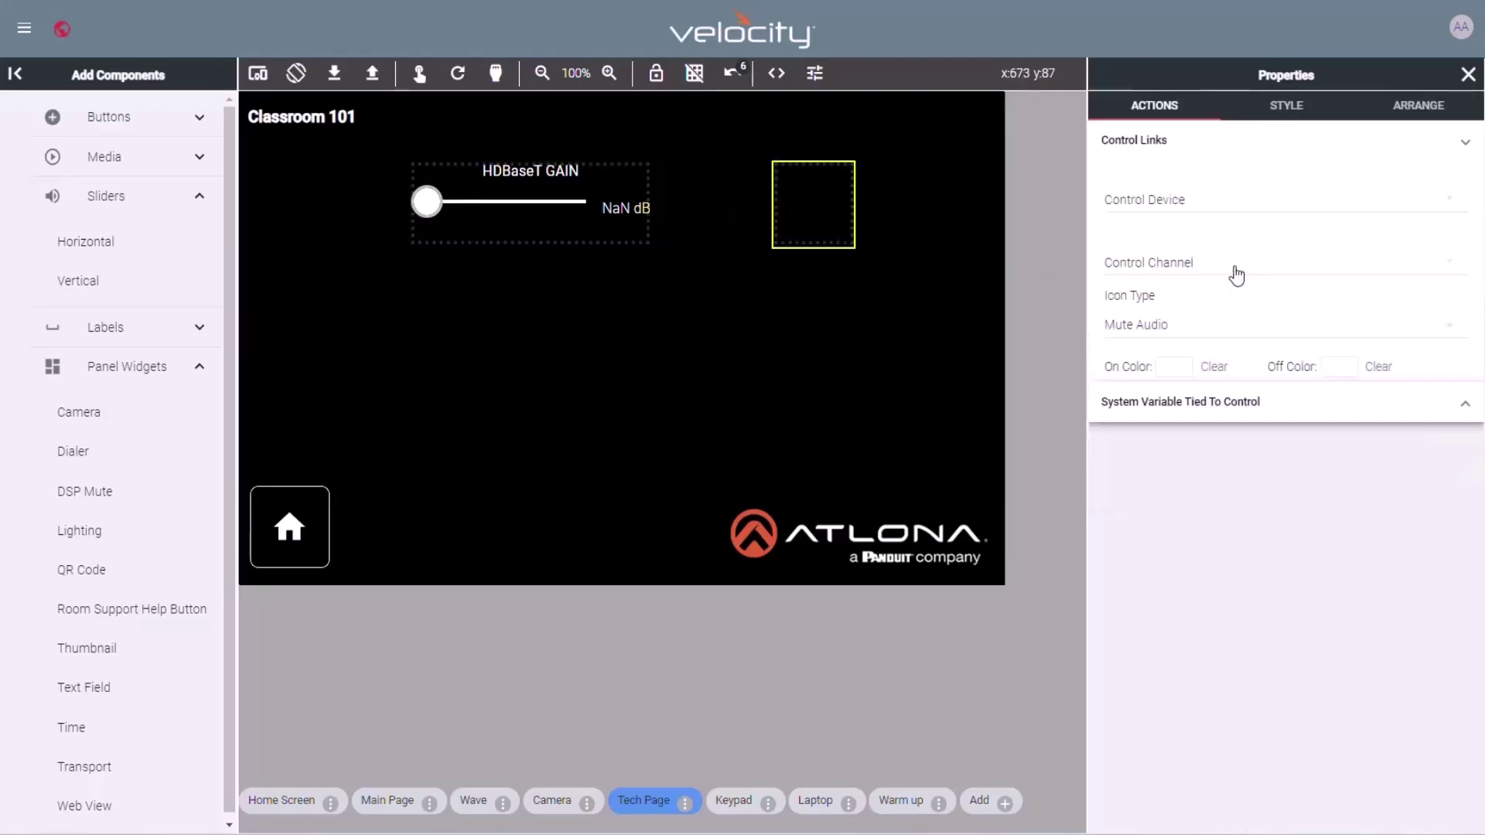
pyautogui.click(1199, 199)
pyautogui.click(1211, 354)
pyautogui.click(1186, 263)
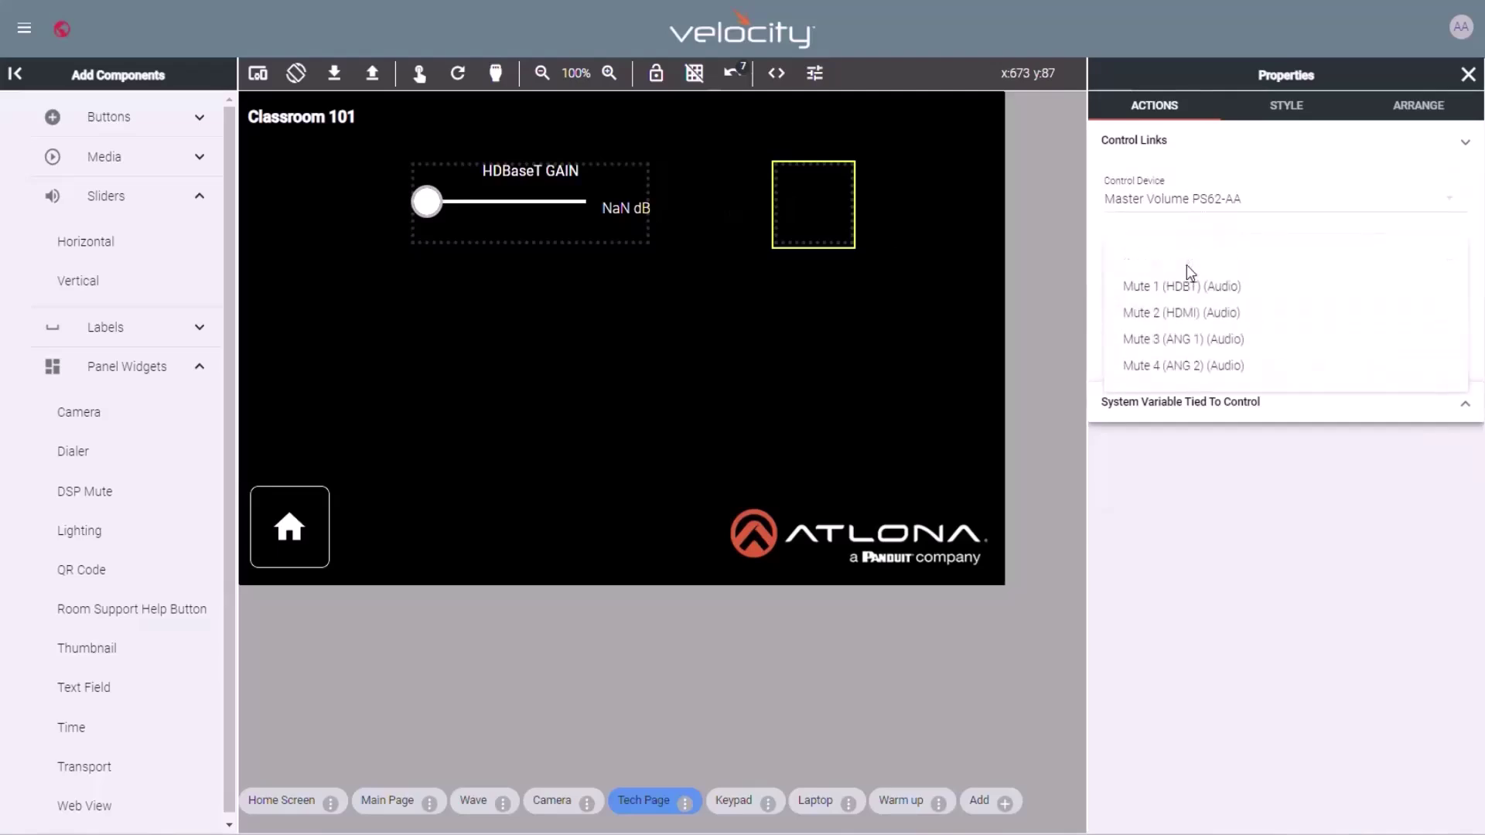
pyautogui.click(1175, 288)
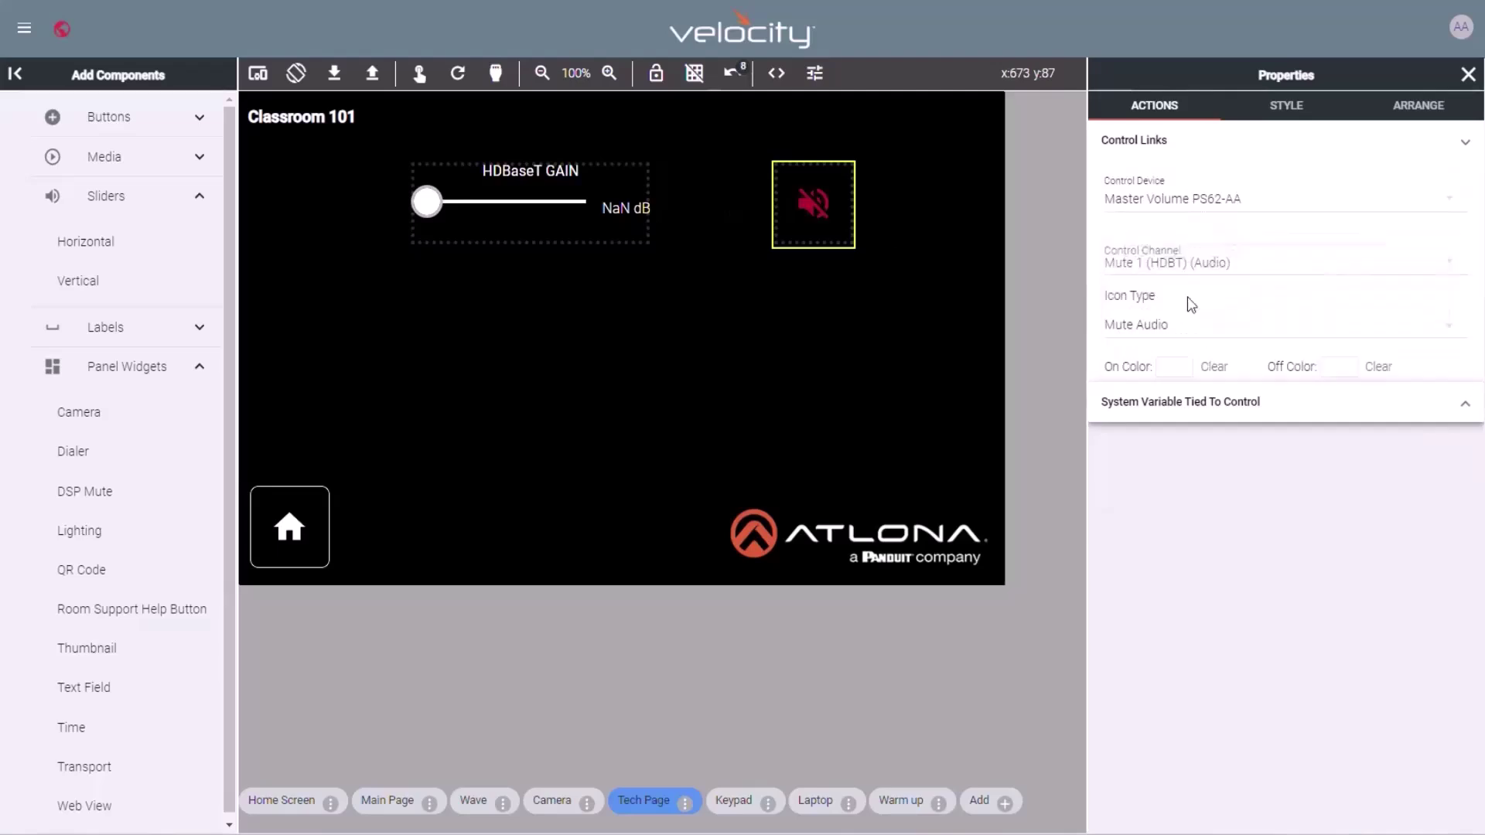
# - Set the mute widget's on color to dark red and its off color to white
pyautogui.click(1172, 371)
pyautogui.click(1174, 602)
pyautogui.click(1338, 376)
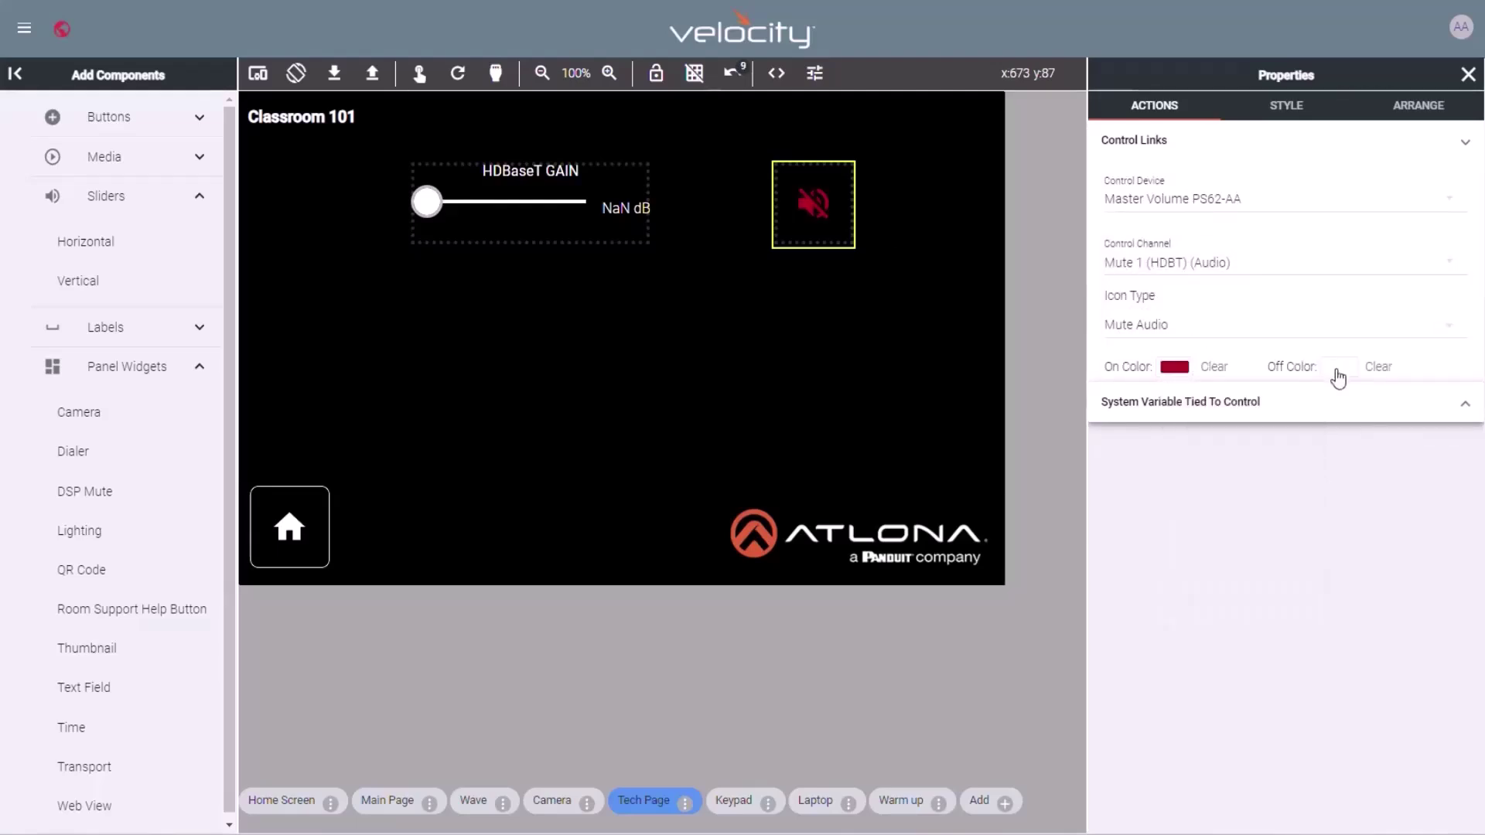
pyautogui.click(1338, 368)
pyautogui.click(1321, 620)
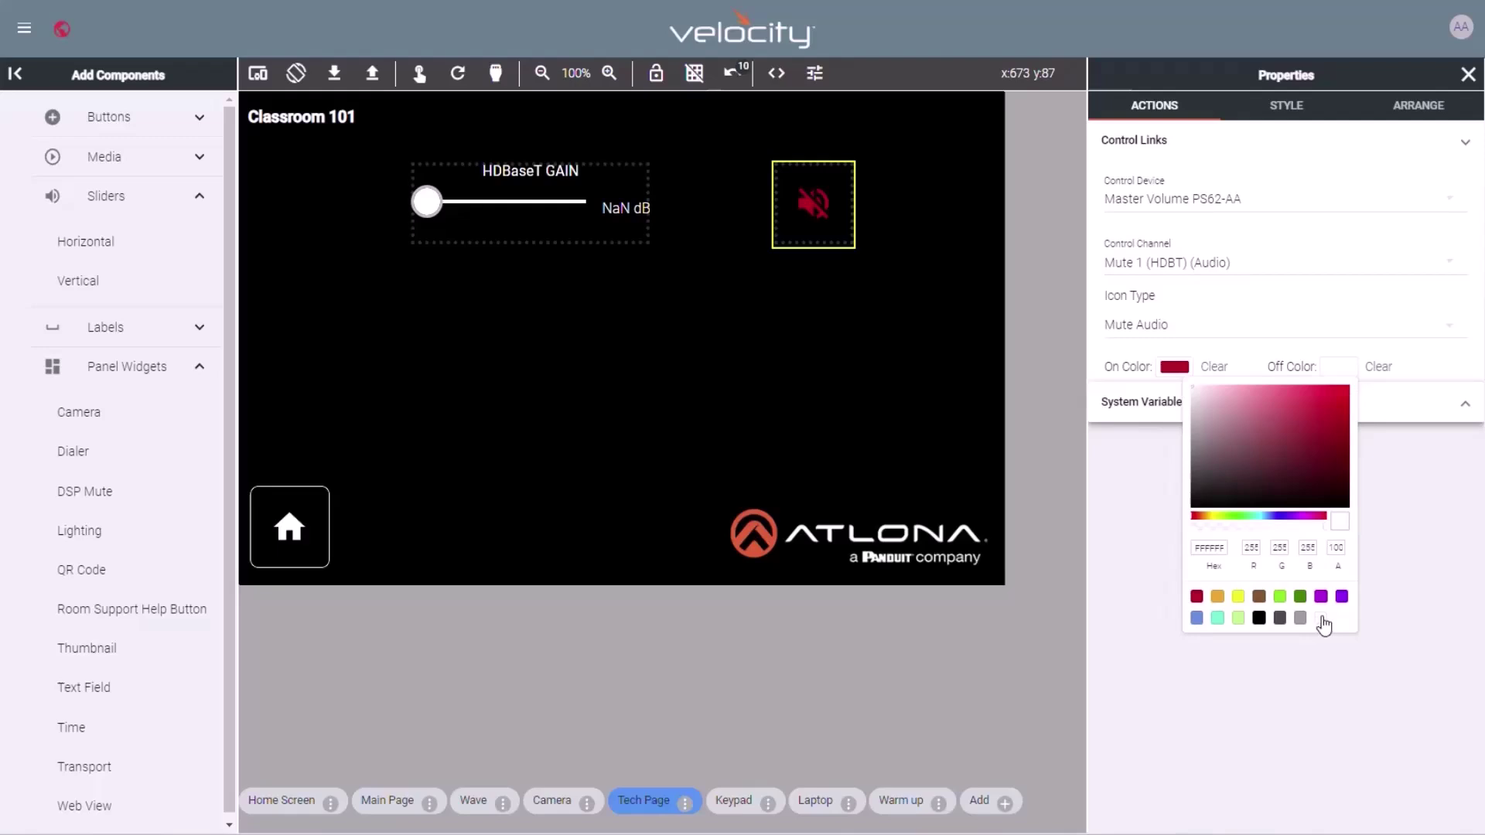
pyautogui.click(1407, 480)
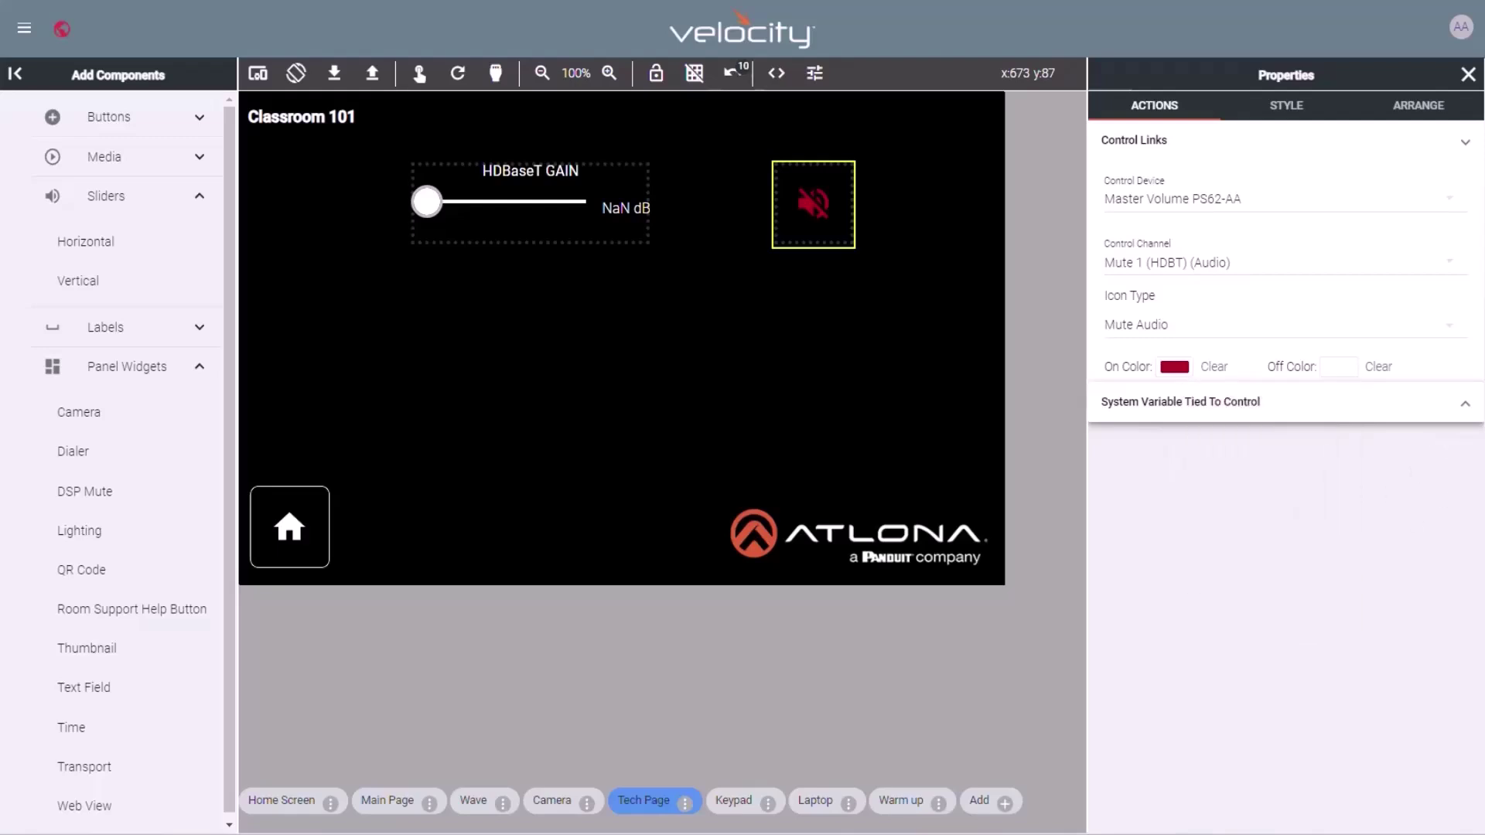
# - Duplicate the HDBaseT GAIN slider and place the copy directly beneath it at about x 217, y 220
pyautogui.rightClick(520, 232)
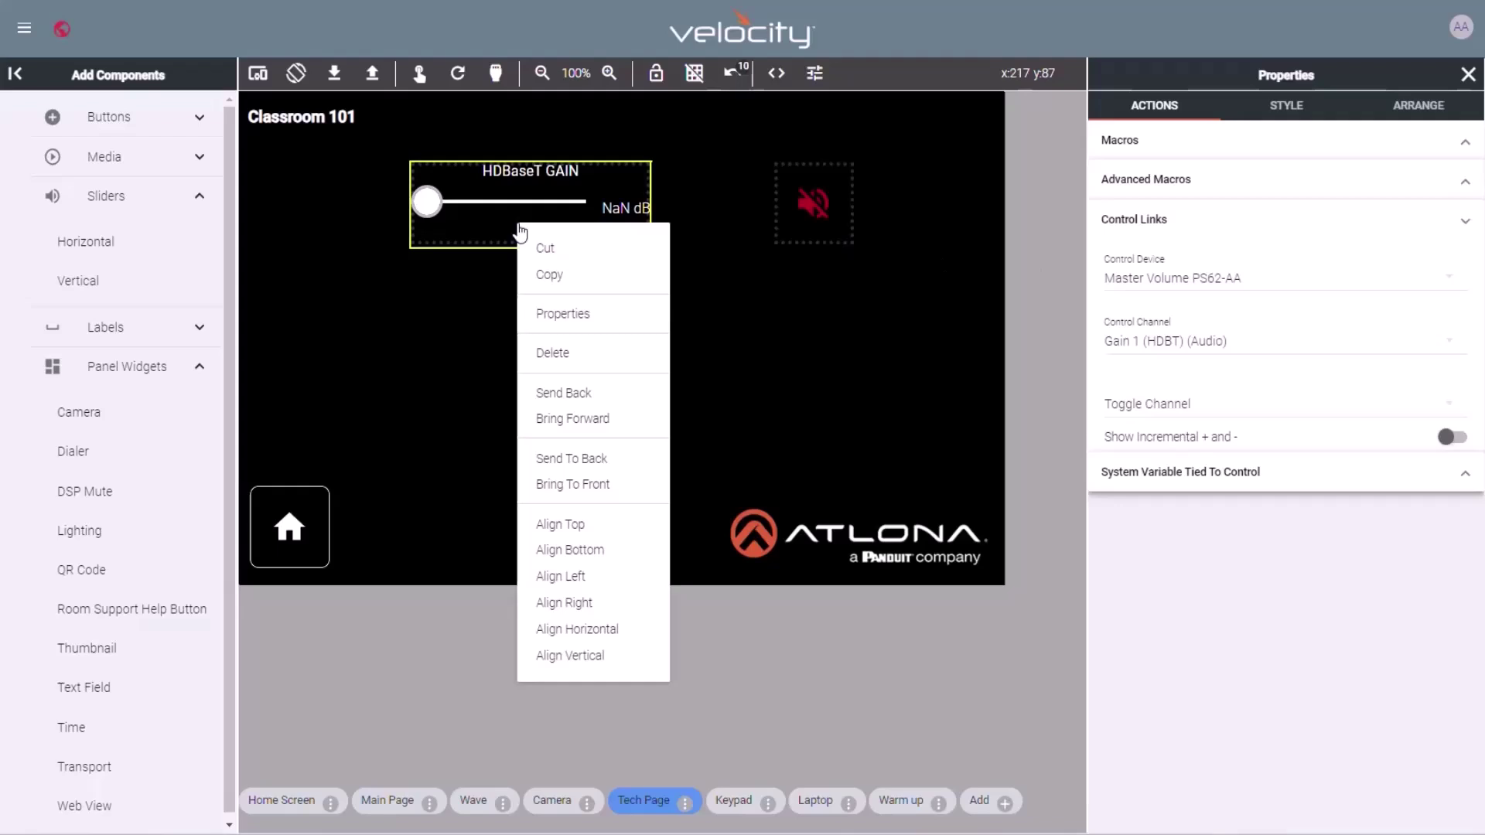
pyautogui.click(537, 279)
pyautogui.rightClick(552, 351)
pyautogui.click(587, 401)
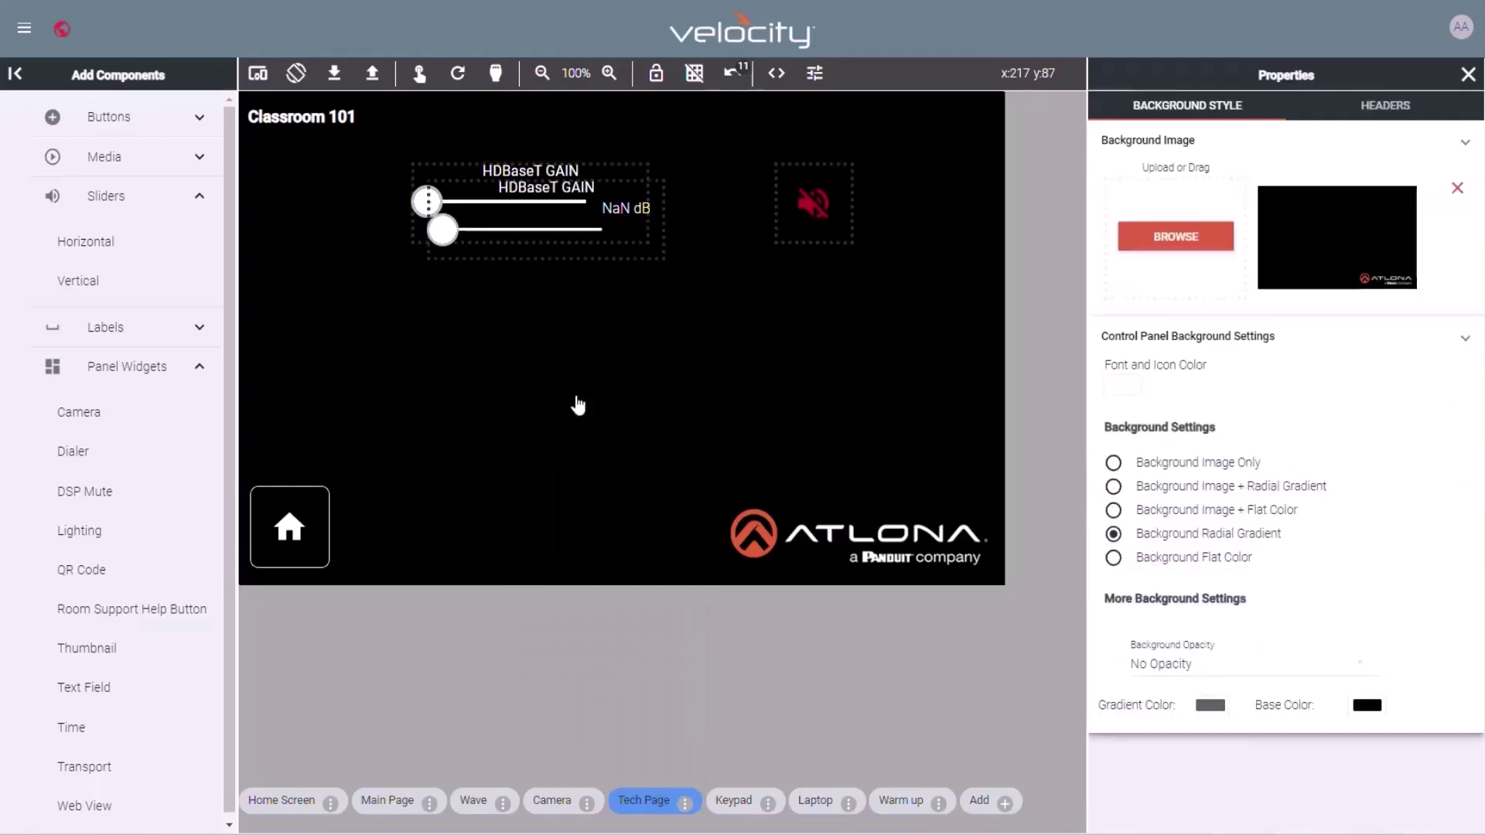
pyautogui.moveTo(557, 248); pyautogui.dragTo(531, 314)
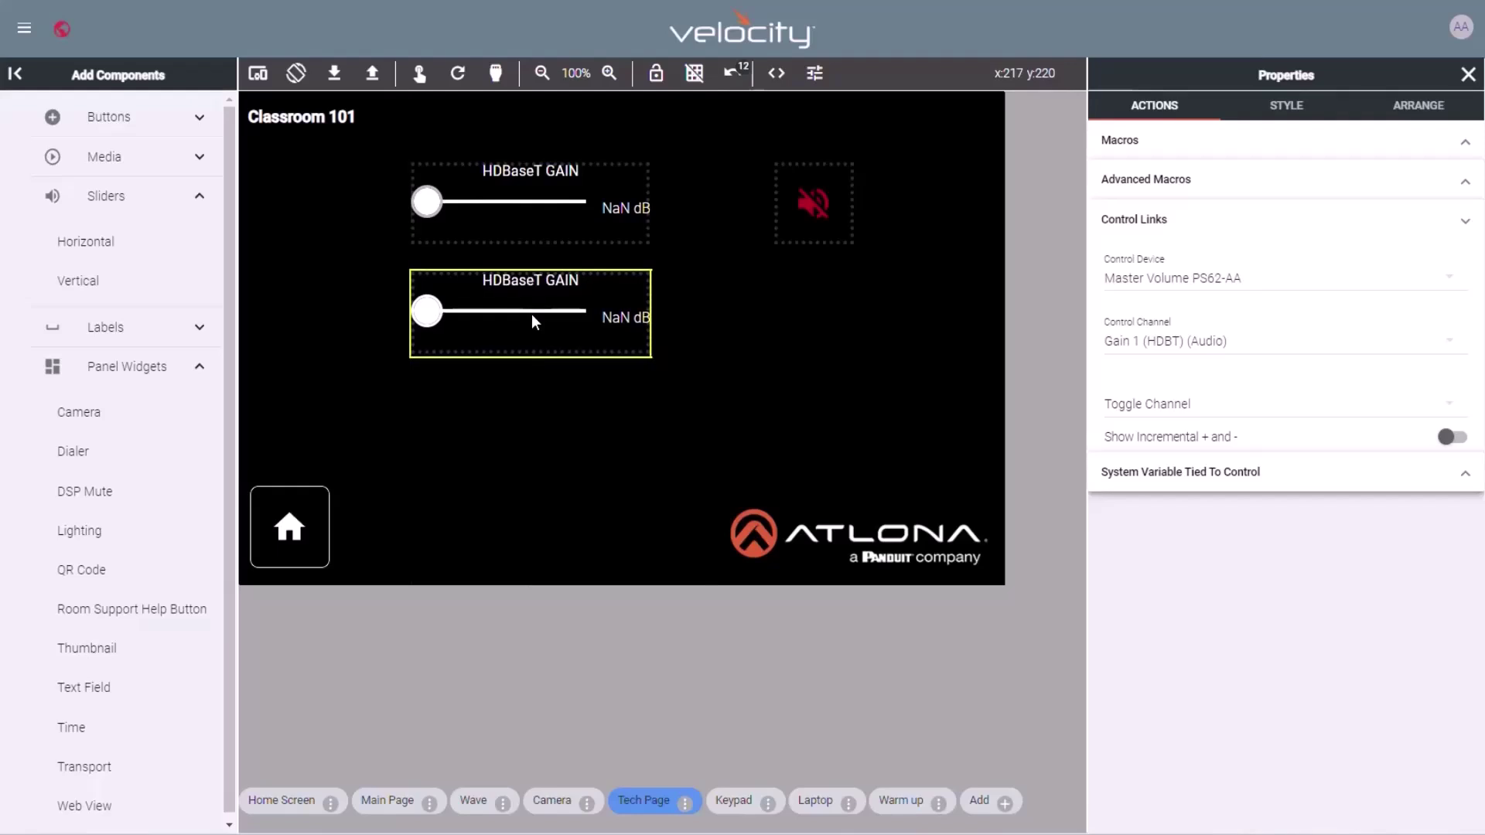
# - Link the copied slider to the HDMI gain channel and set its display text to HDMI GAIN
pyautogui.click(1195, 346)
pyautogui.click(1197, 389)
pyautogui.click(1272, 106)
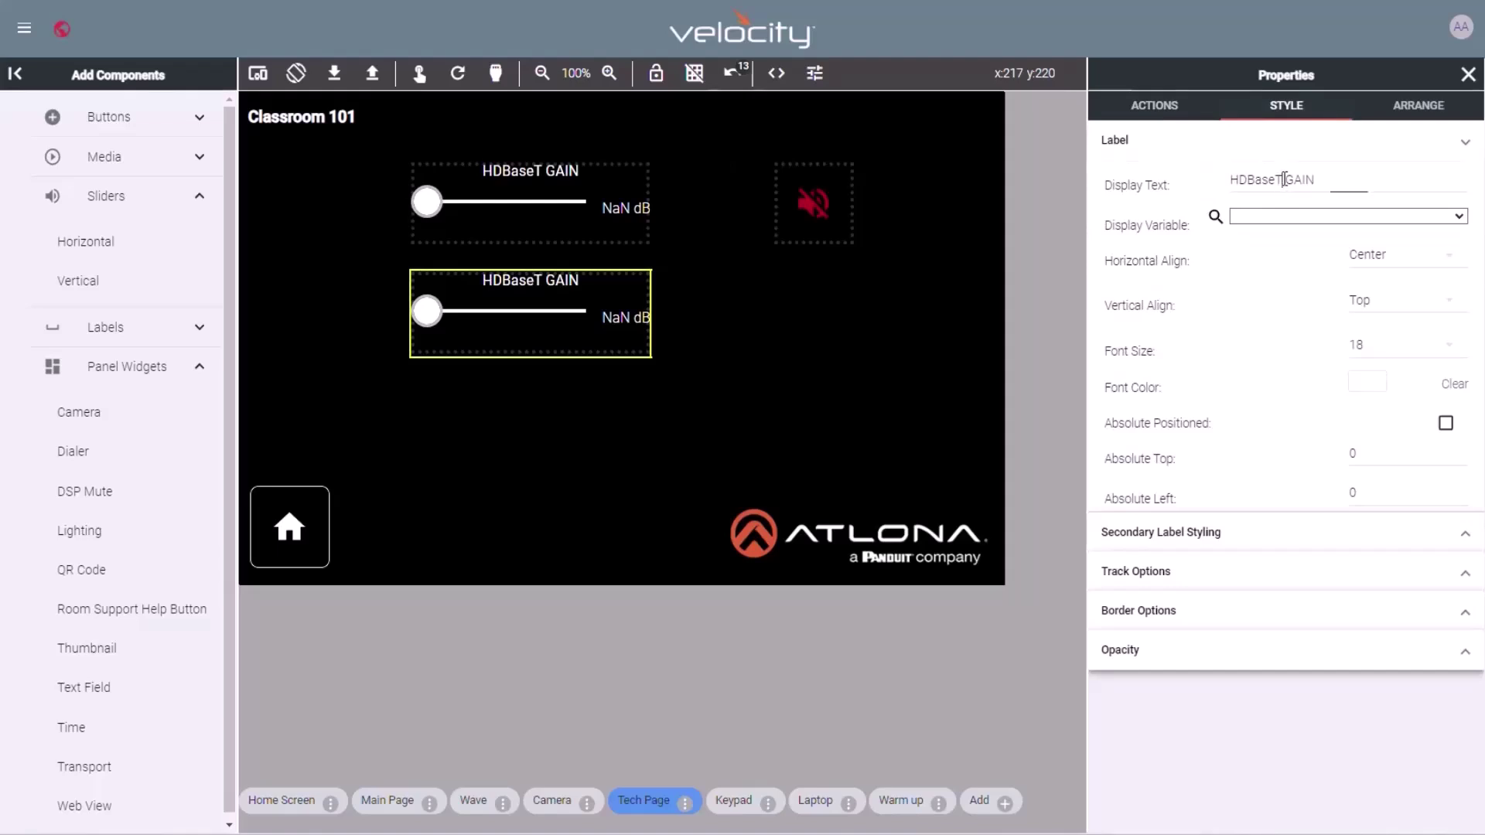
pyautogui.moveTo(1284, 180); pyautogui.dragTo(1238, 180)
pyautogui.write('D')
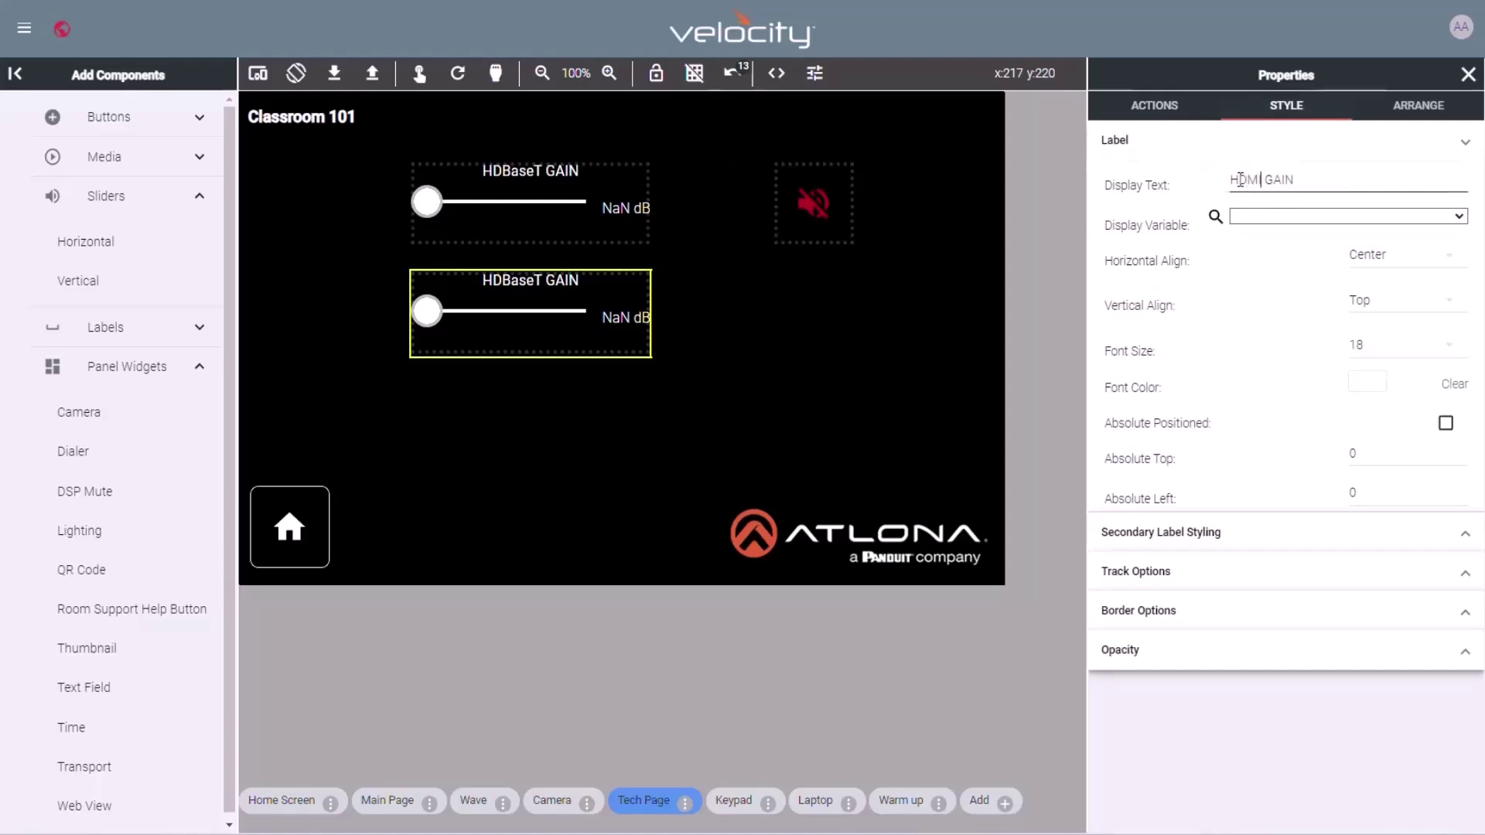
pyautogui.write('MI')
pyautogui.press('Return')
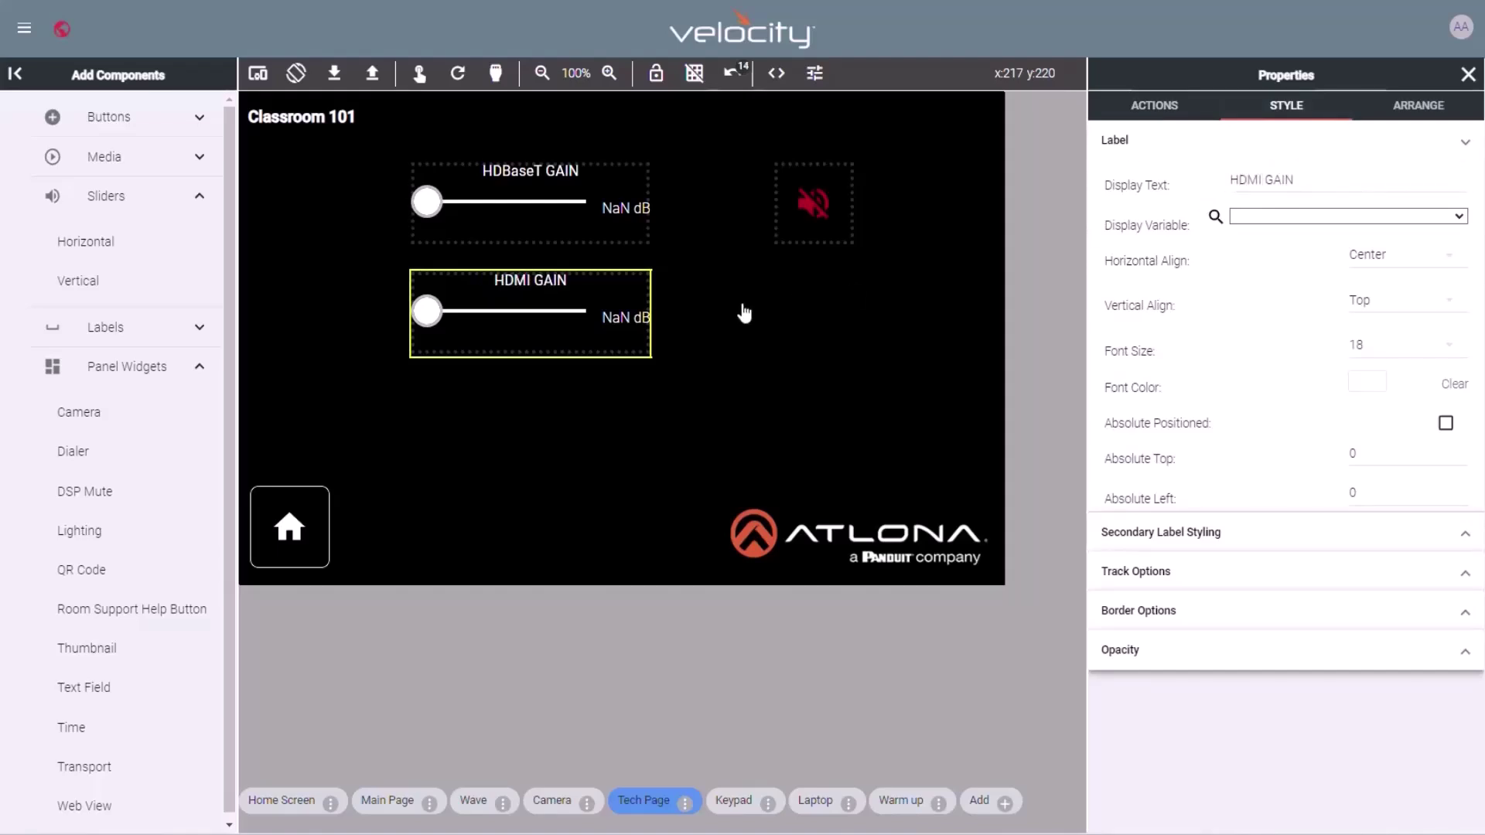
# - Duplicate the mute widget beside the HDMI GAIN slider and link the copy to Mute 2 (HDMI) (Audio)
pyautogui.rightClick(791, 241)
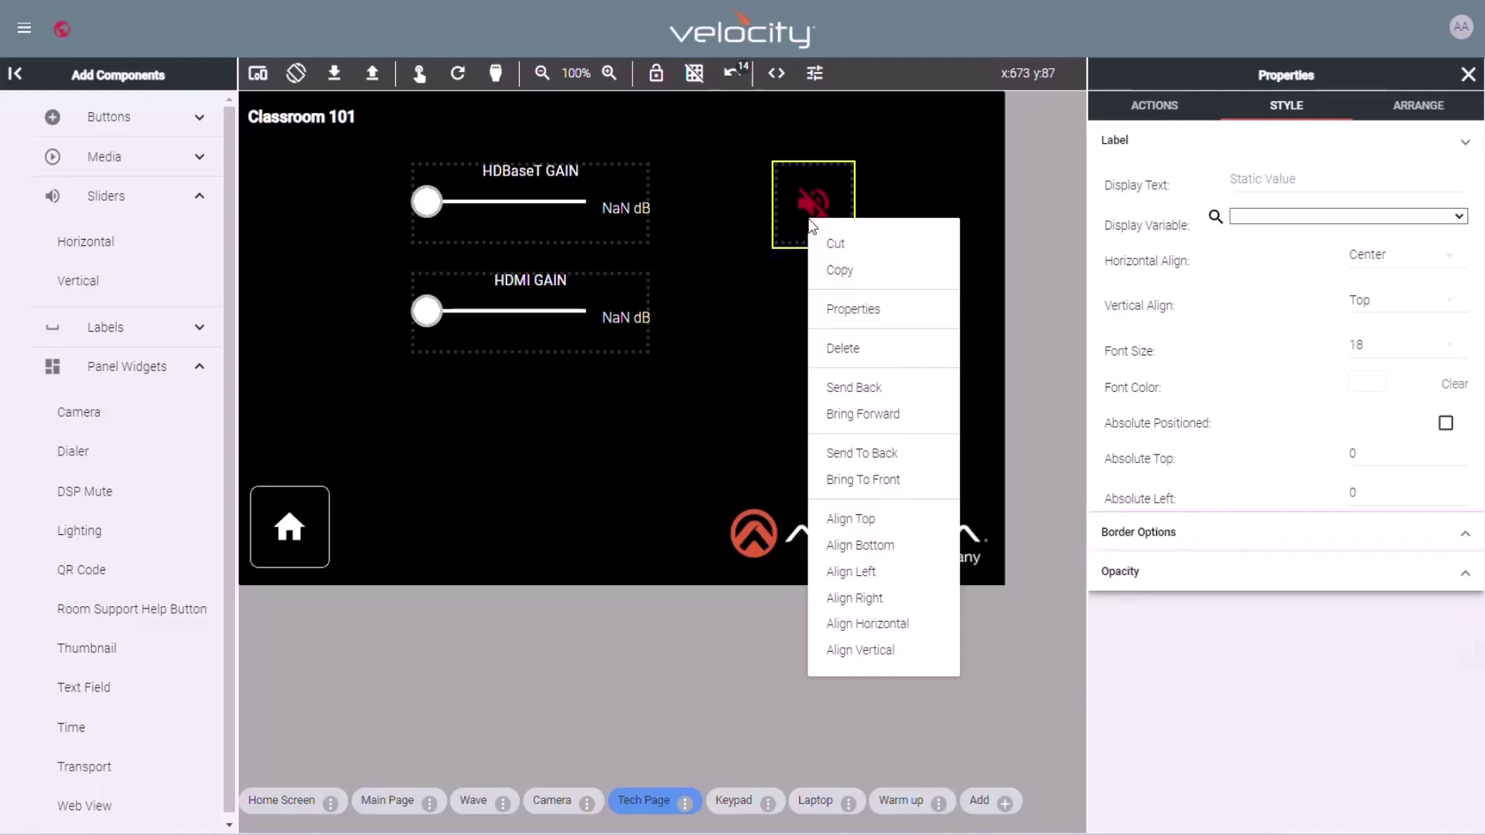
pyautogui.click(824, 274)
pyautogui.rightClick(824, 277)
pyautogui.click(820, 329)
pyautogui.moveTo(822, 299); pyautogui.dragTo(819, 322)
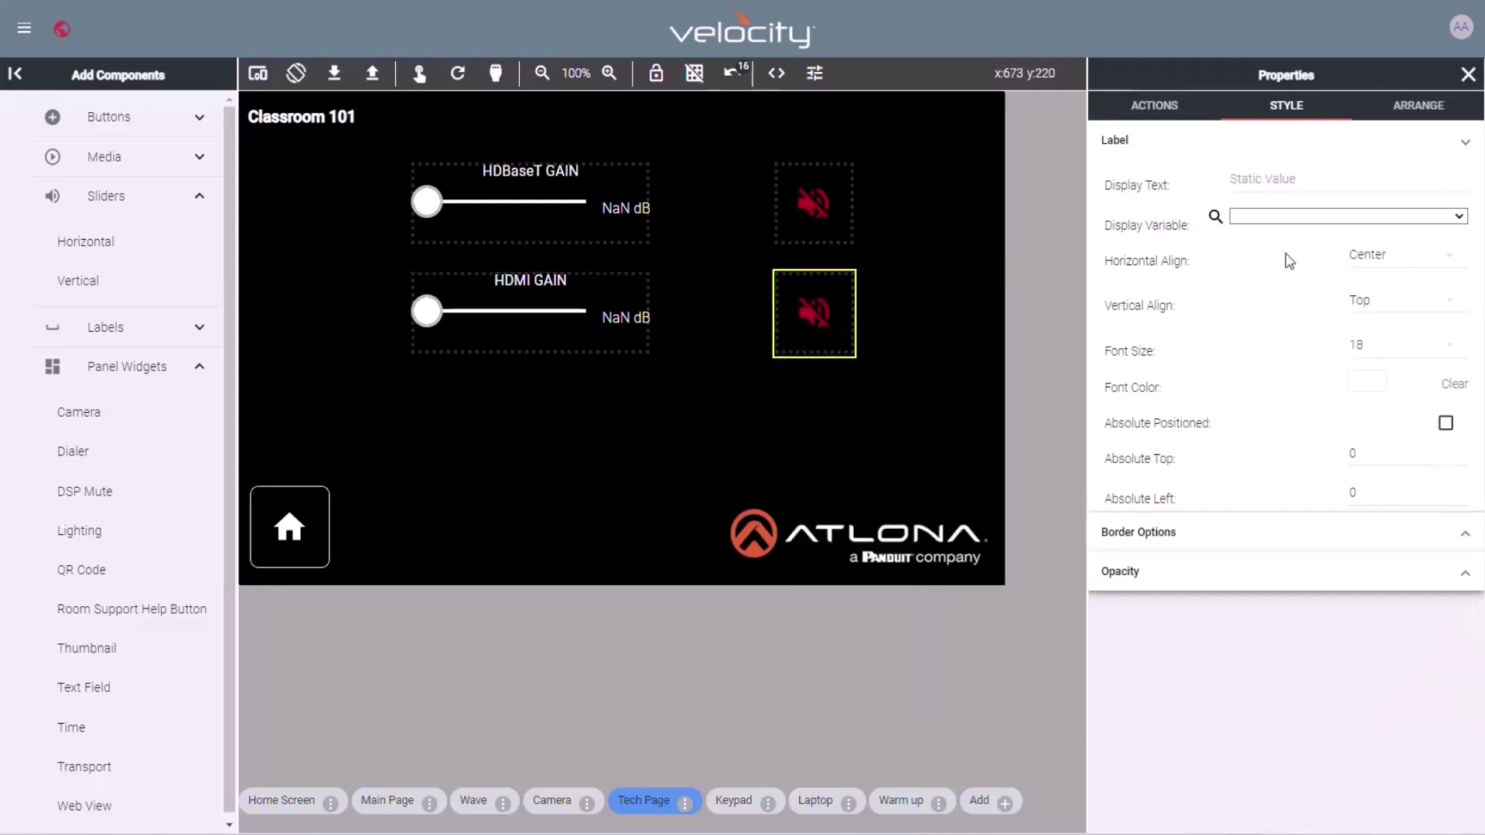
pyautogui.click(1183, 108)
pyautogui.click(1160, 264)
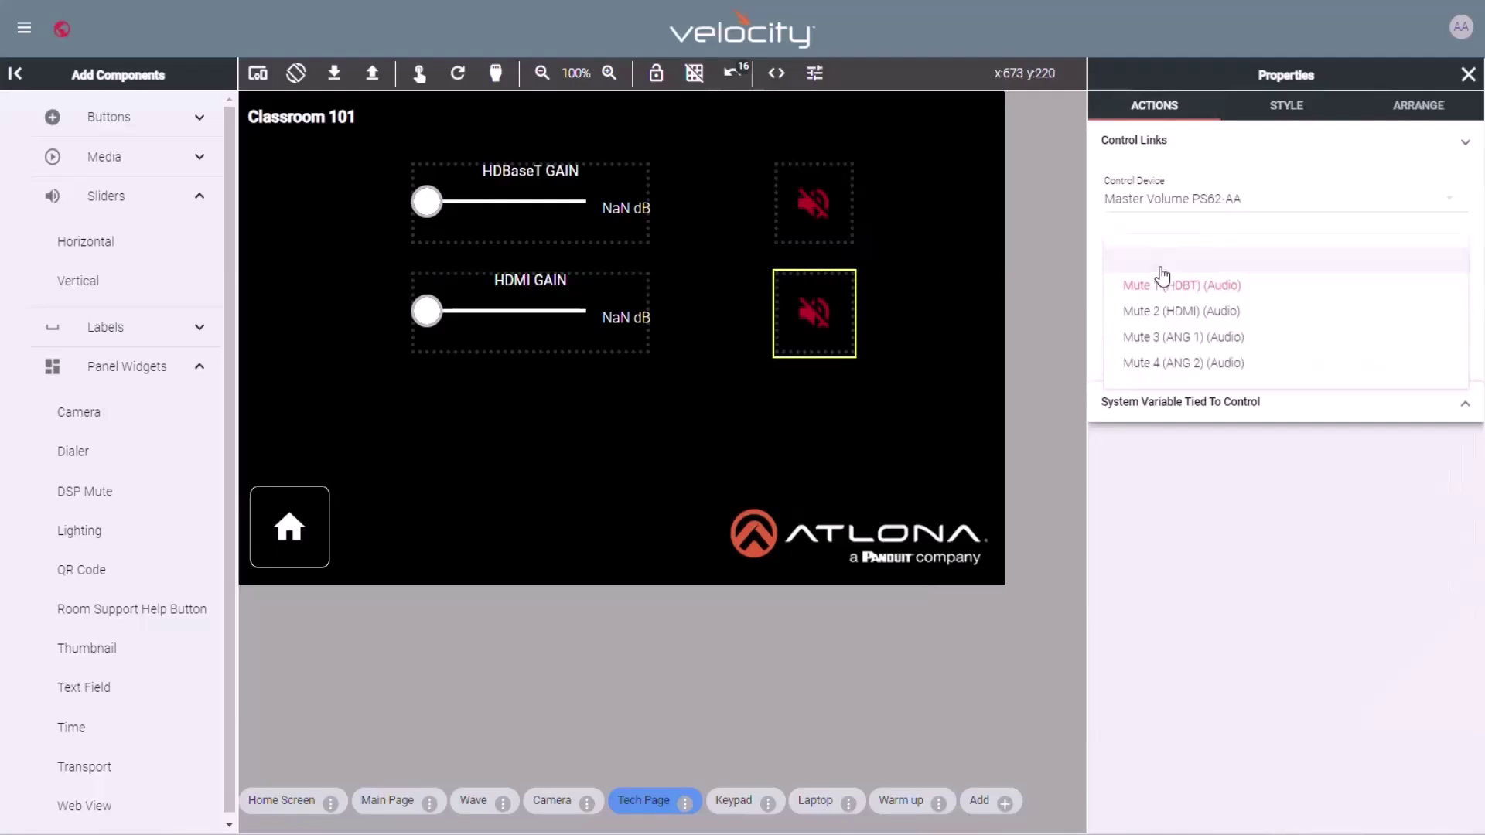
pyautogui.click(1161, 314)
# - Duplicate the HDMI GAIN slider beneath itself at about y 346, change its control channel, and label it ANG 1 GAIN
pyautogui.click(521, 317)
pyautogui.rightClick(508, 327)
pyautogui.click(557, 341)
pyautogui.rightClick(527, 383)
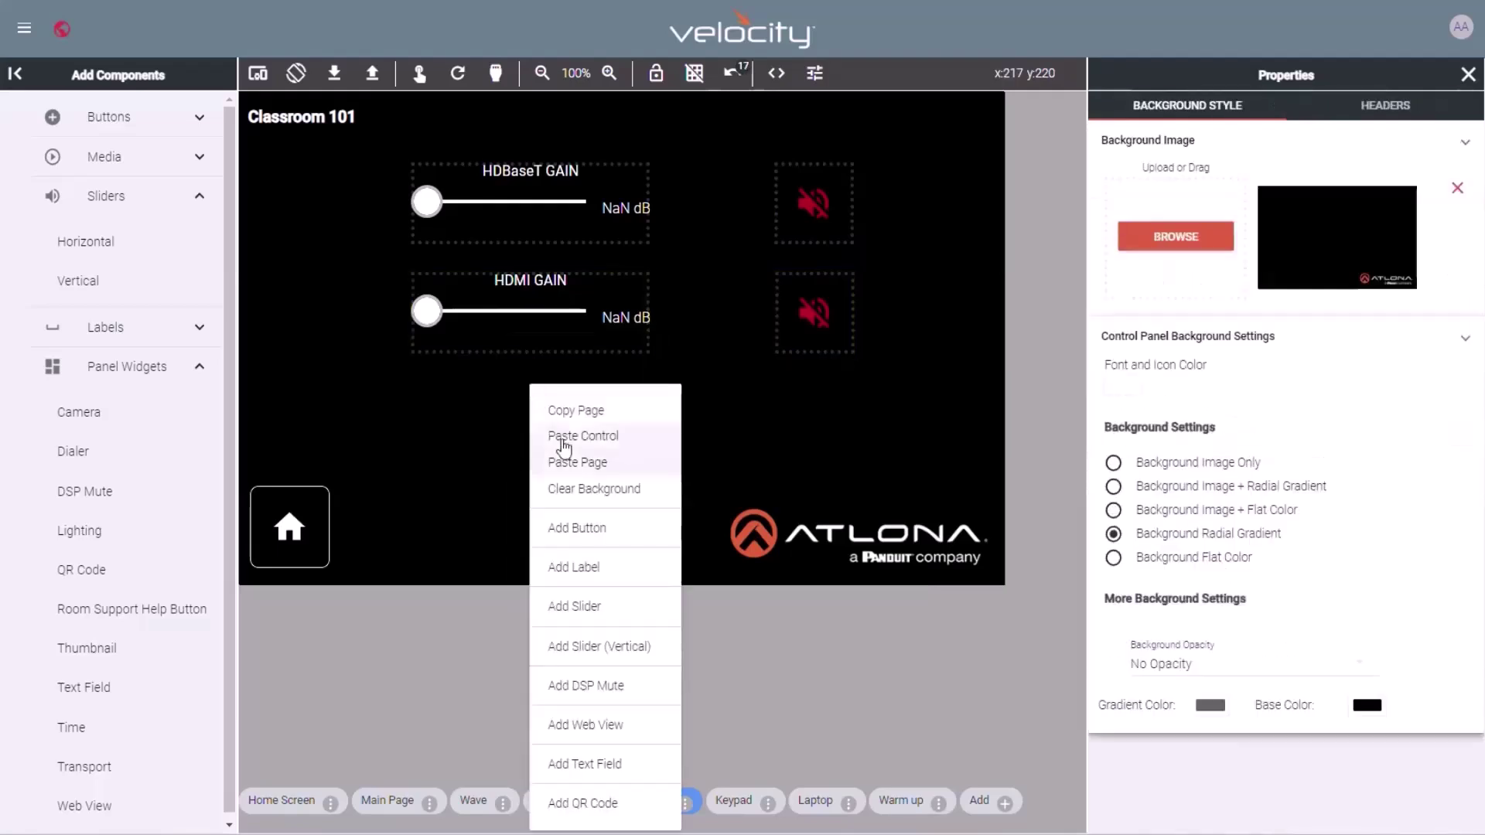
pyautogui.click(564, 431)
pyautogui.click(1164, 341)
pyautogui.click(1219, 423)
pyautogui.click(1286, 105)
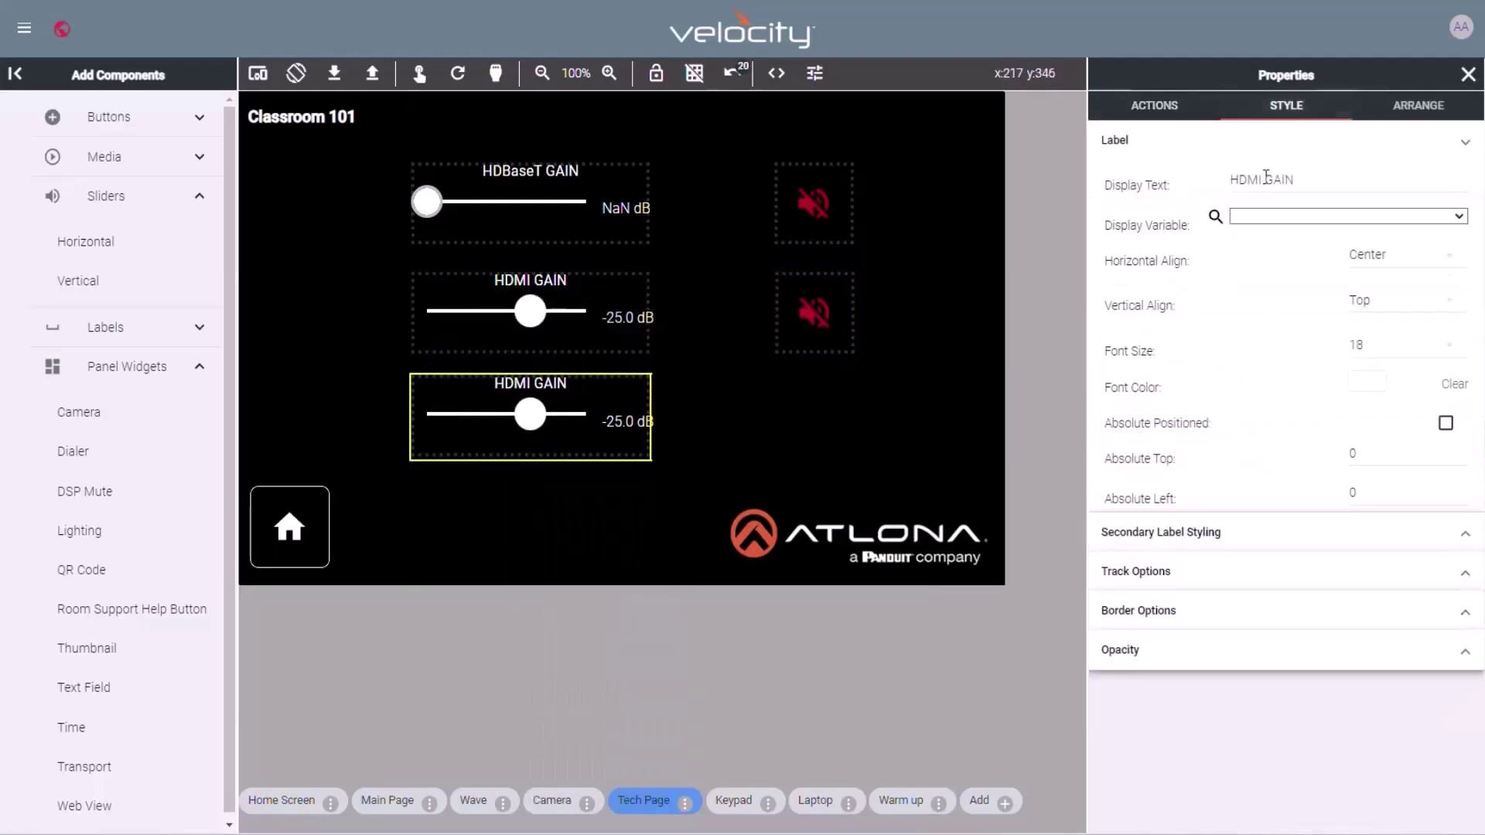
pyautogui.doubleClick(1242, 180)
pyautogui.write('AND')
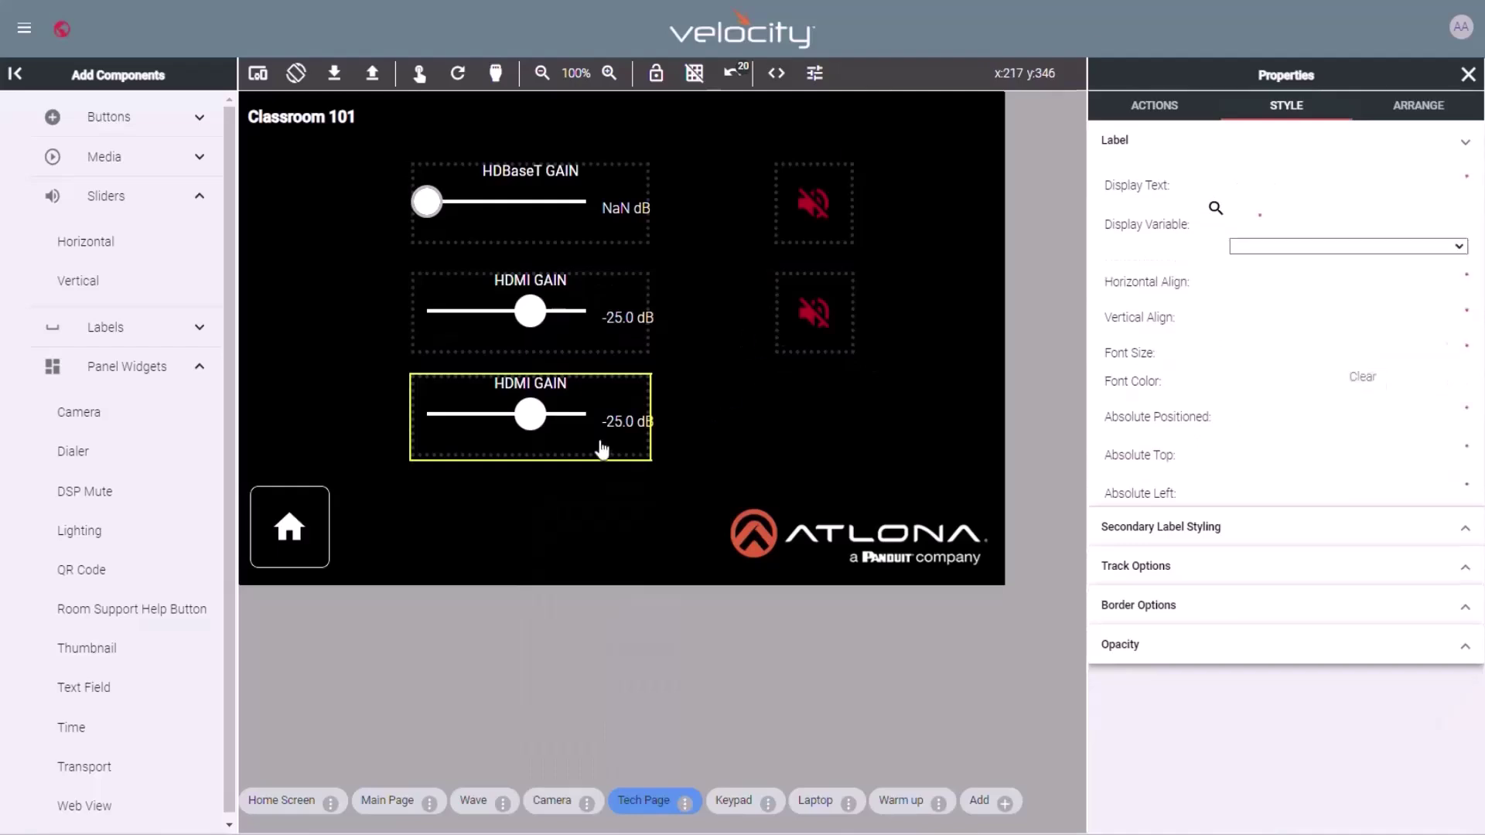
# - Duplicate the ANG 1 GAIN slider beneath itself at about x 217, y 468, and label the copy ANG 2 GAIN
pyautogui.rightClick(731, 399)
pyautogui.click(696, 117)
pyautogui.moveTo(532, 429); pyautogui.dragTo(534, 522)
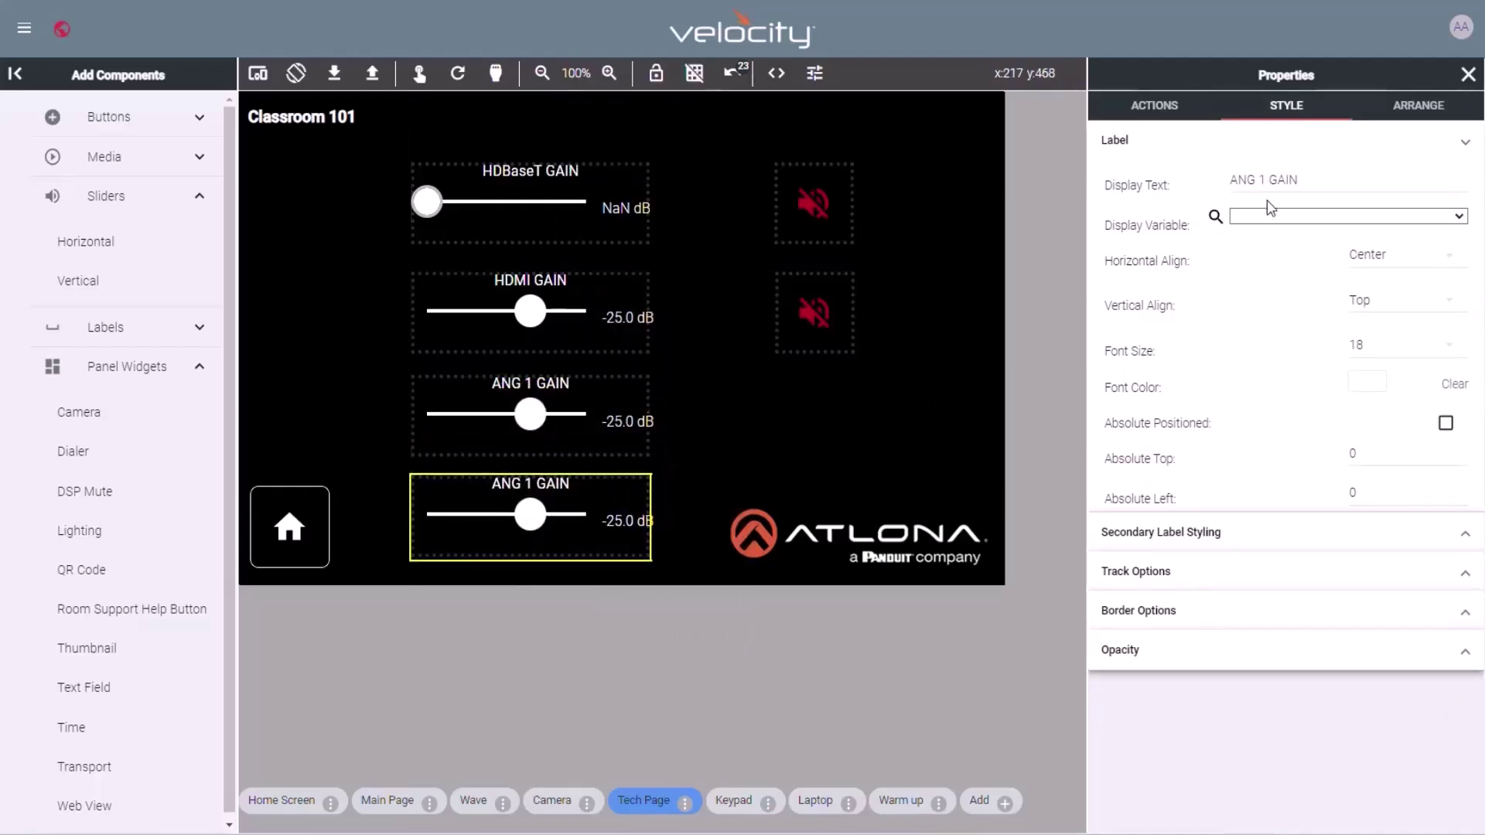
pyautogui.doubleClick(1266, 180)
pyautogui.write('2')
# - Duplicate the HDMI mute widget beneath itself in the mute column and link the copy to Mute 3 (ANG 1) (Audio)
pyautogui.rightClick(833, 325)
pyautogui.click(881, 339)
pyautogui.rightClick(852, 386)
pyautogui.click(890, 434)
pyautogui.moveTo(847, 347); pyautogui.dragTo(814, 518)
pyautogui.click(1155, 105)
pyautogui.click(1164, 262)
pyautogui.click(1220, 344)
# - Add another copy of the mute widget for the ANG 2 GAIN row and link it to Mute 4 (ANG 2) (Audio)
pyautogui.rightClick(851, 418)
pyautogui.click(887, 239)
pyautogui.hotkey('ctrl', 'v')
pyautogui.click(1164, 262)
pyautogui.click(1176, 369)
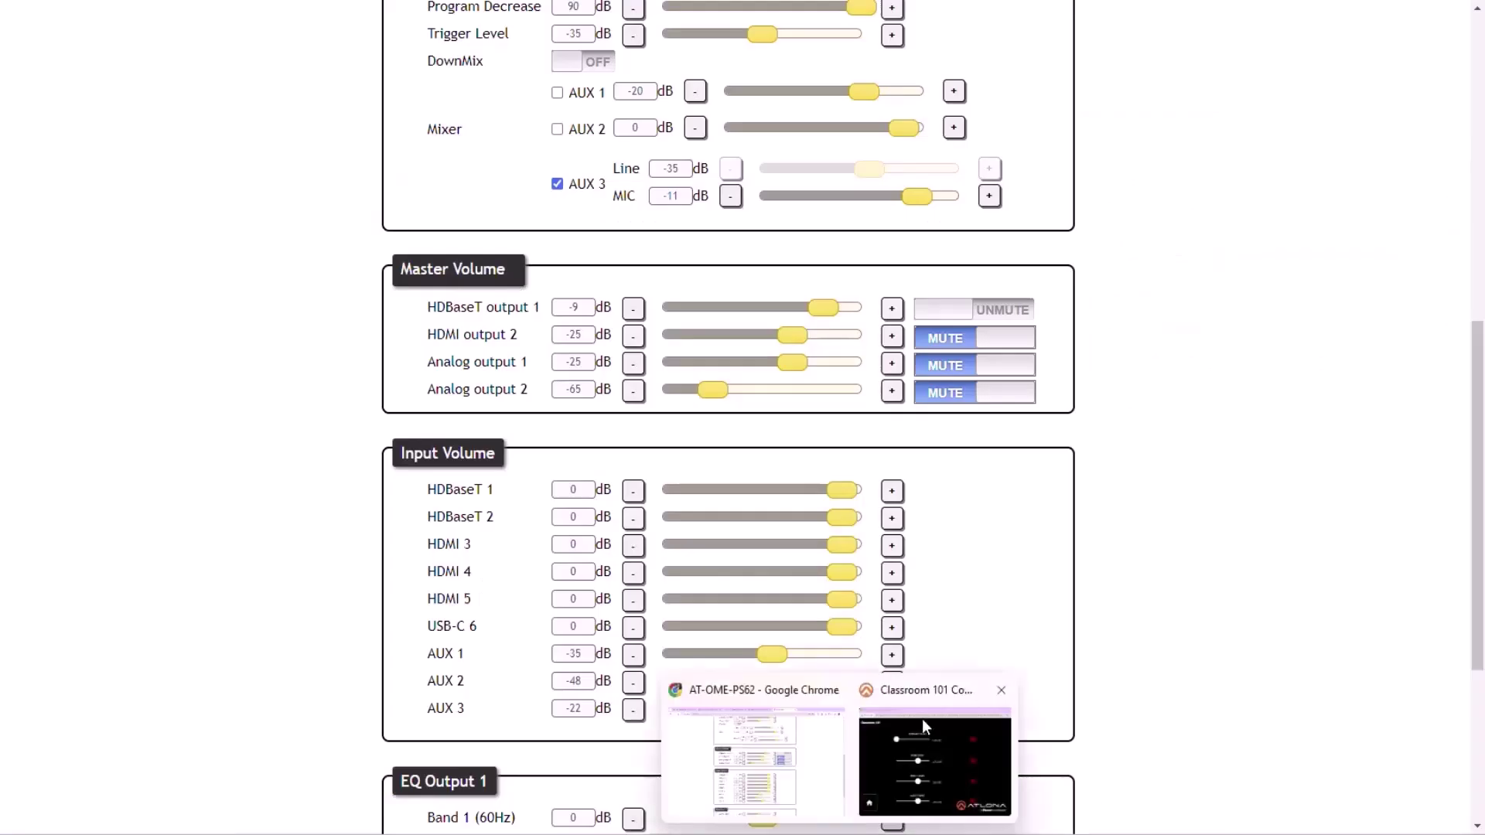
# - Switch to the Classroom 101 control window and unmute the HDBaseT, HDMI, ANG 1 and ANG 2 outputs
pyautogui.click(922, 718)
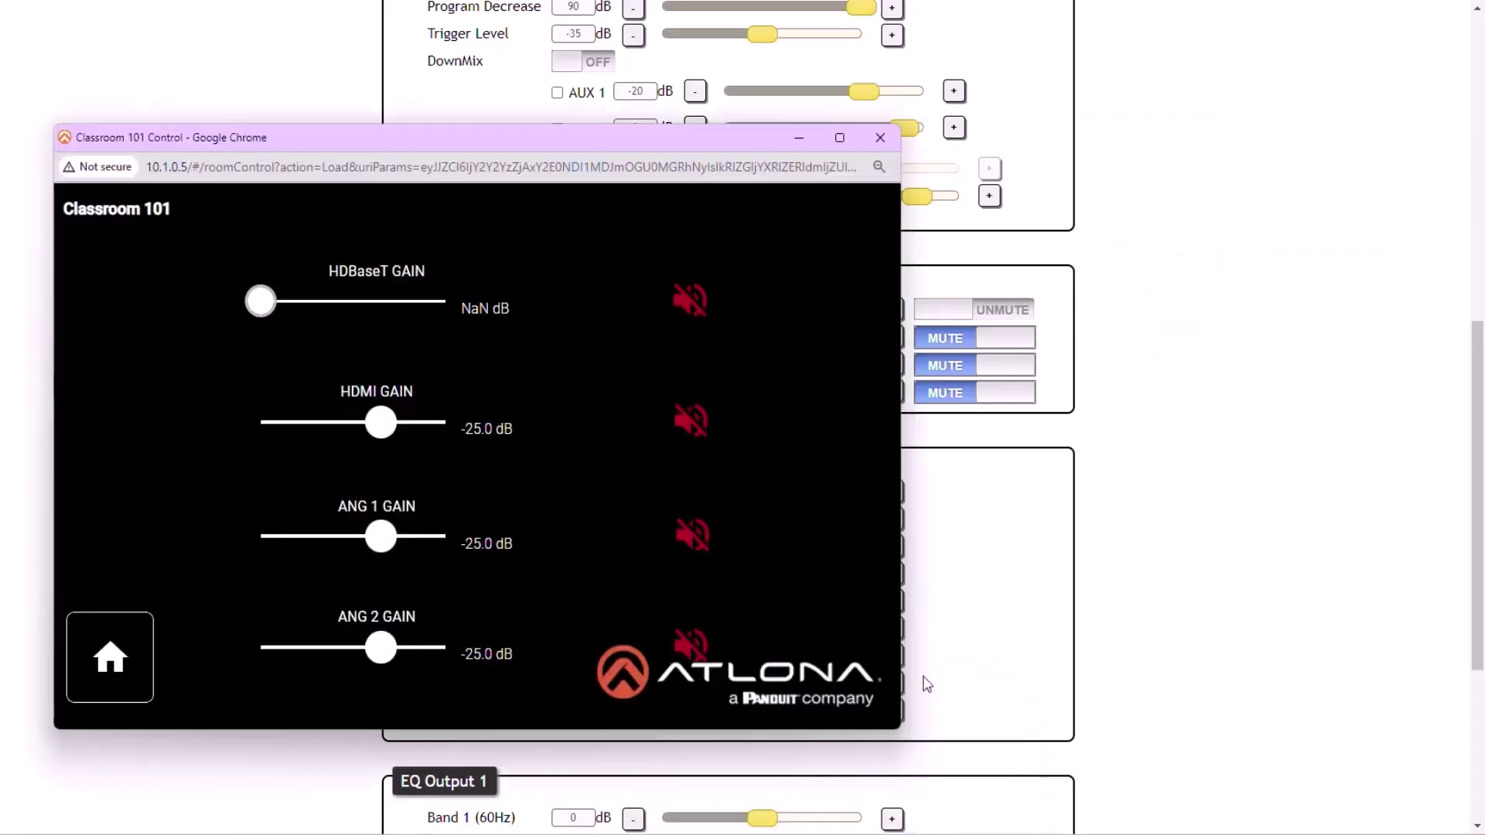
pyautogui.click(691, 308)
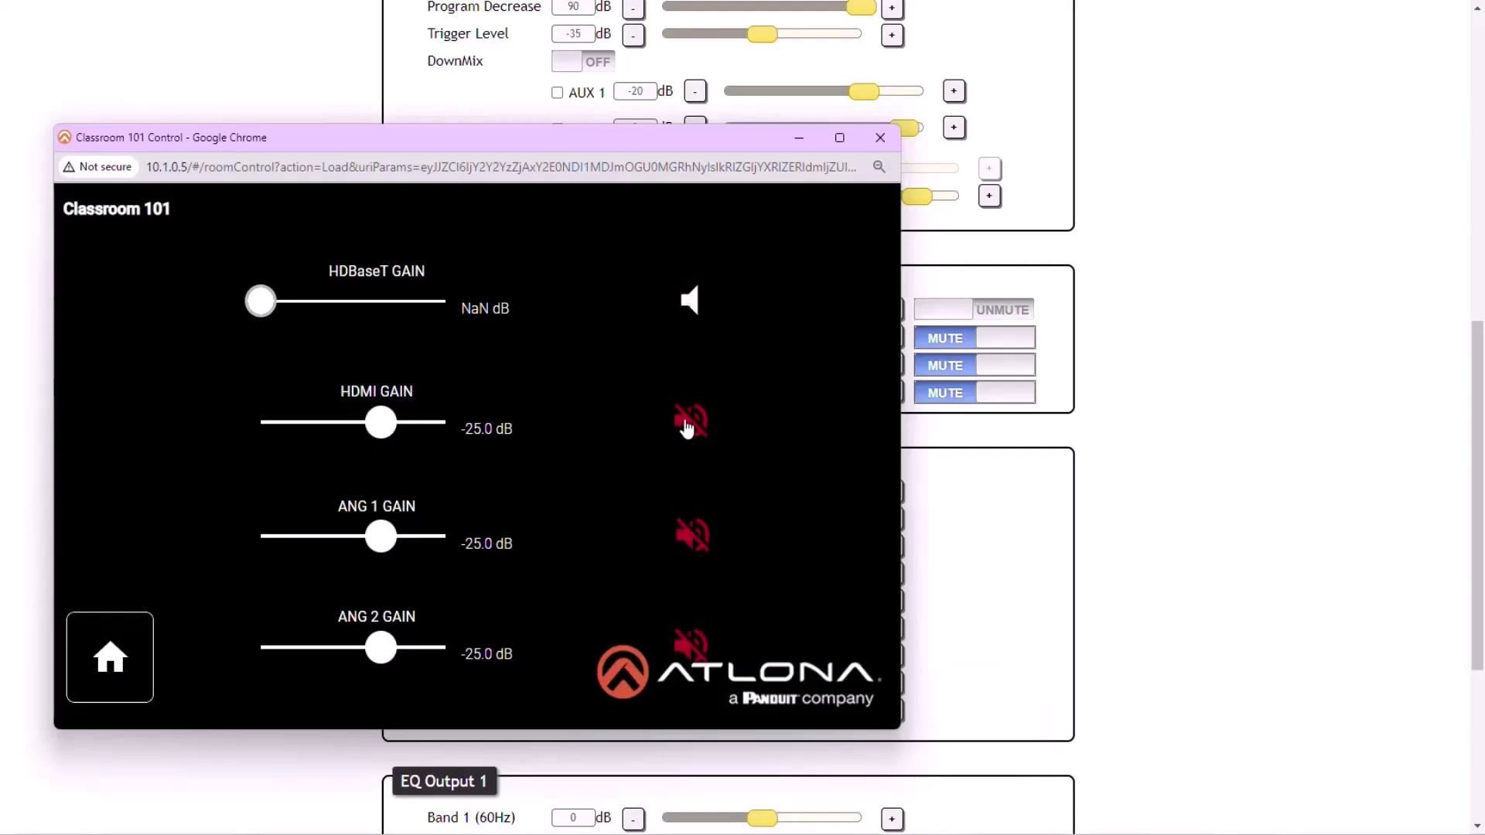
pyautogui.click(687, 424)
pyautogui.click(693, 533)
pyautogui.click(690, 644)
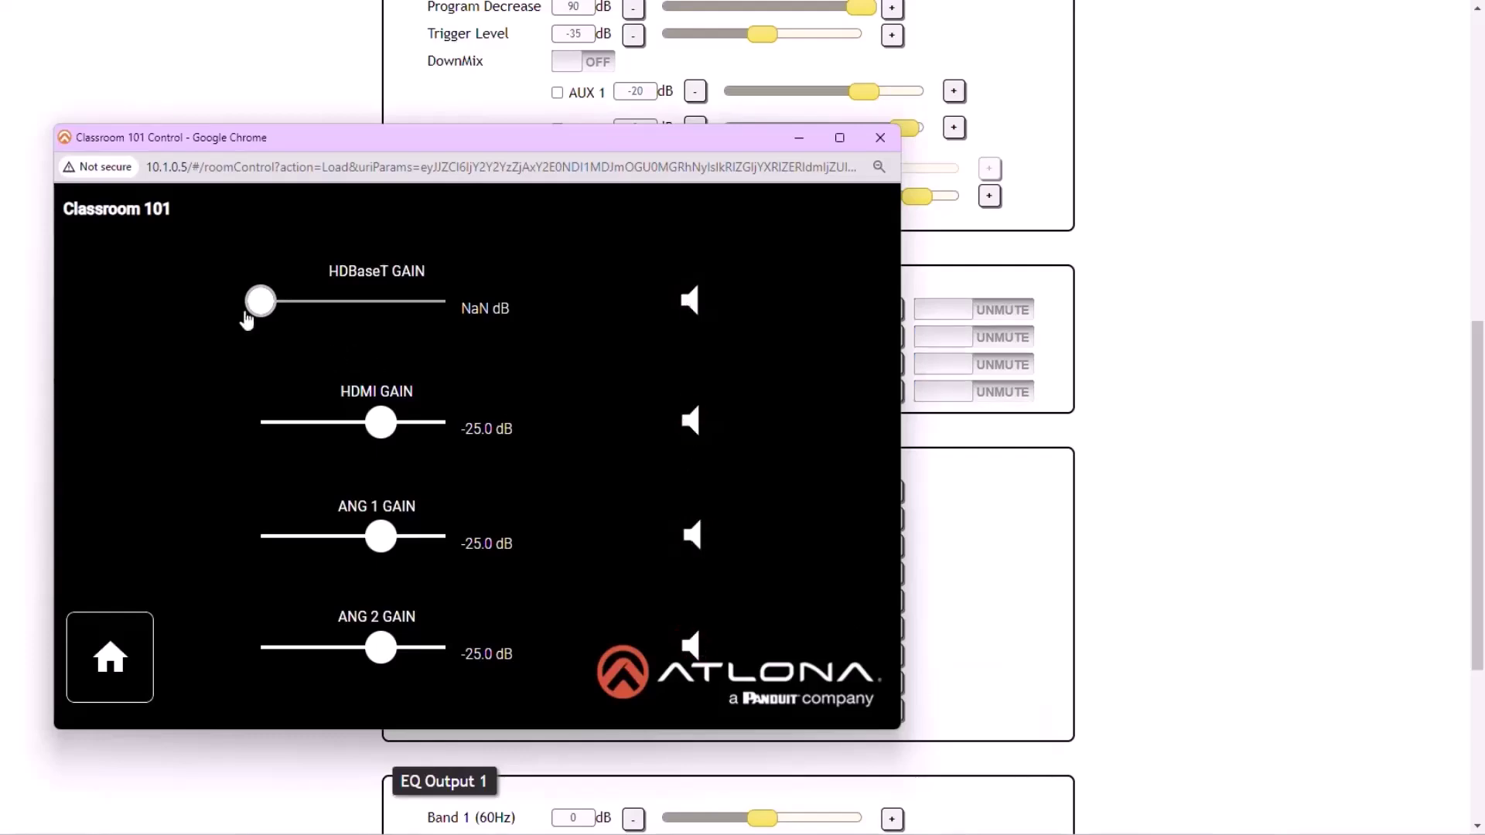
# - Set the HDBaseT gain to -8 dB, HDMI to -58 dB and the analog gains to -25 dB, moving the window clear of the device's volume values
pyautogui.moveTo(248, 305); pyautogui.dragTo(411, 302)
pyautogui.moveTo(405, 425); pyautogui.dragTo(320, 424)
pyautogui.click(412, 536)
pyautogui.click(404, 648)
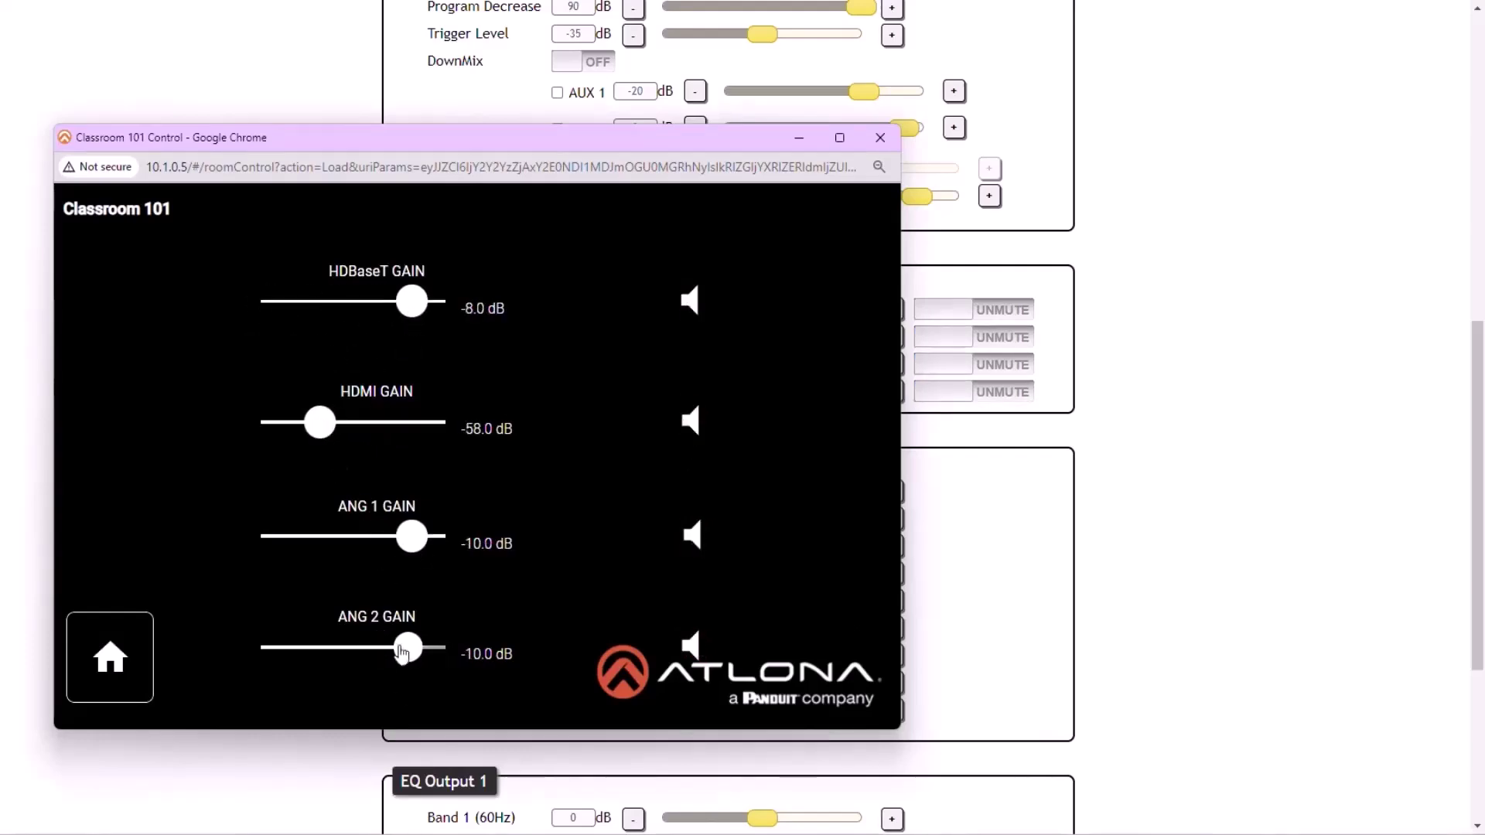
pyautogui.moveTo(593, 139); pyautogui.dragTo(1157, 97)
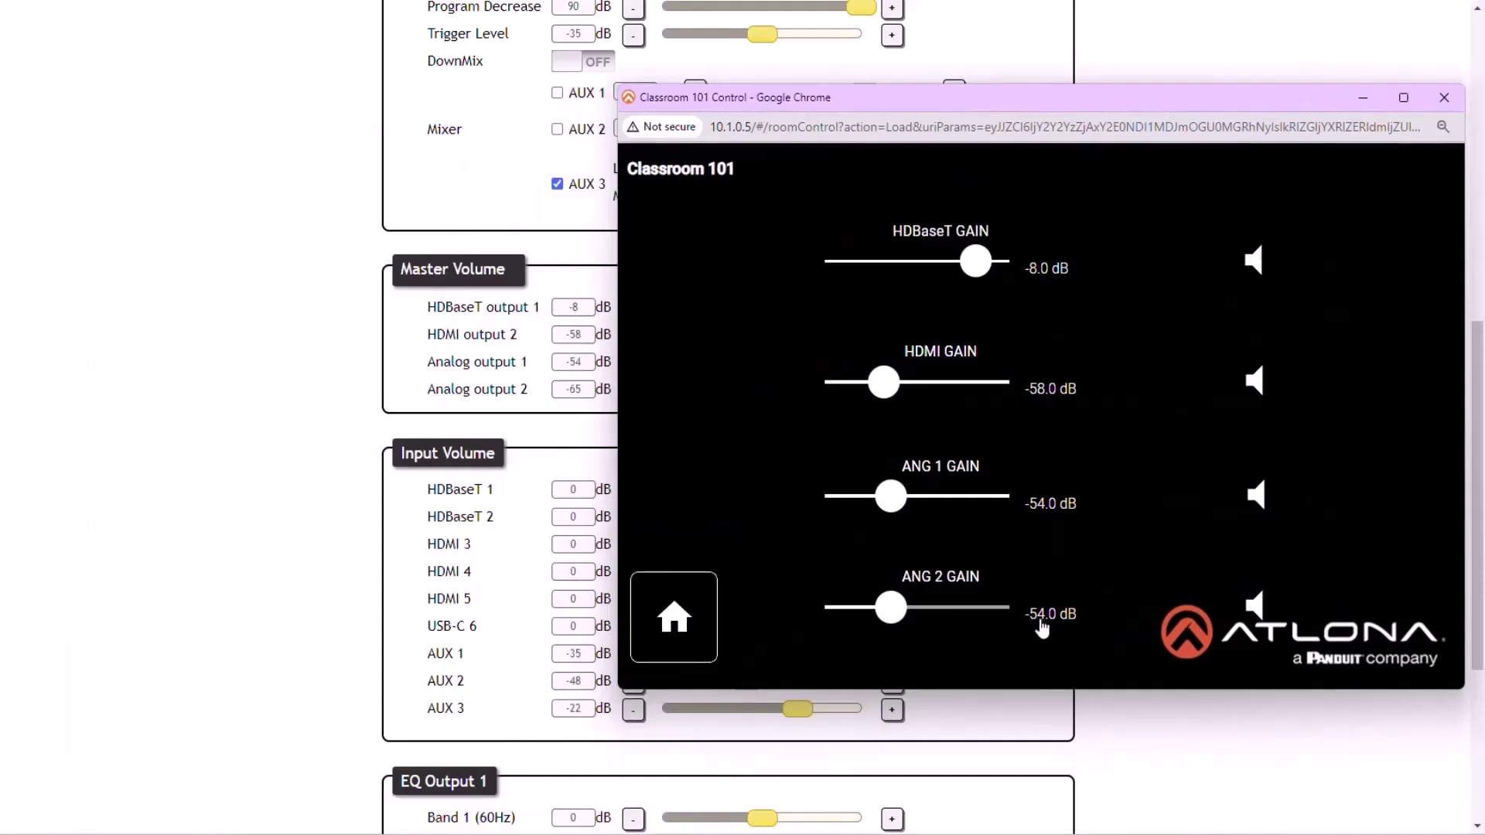
pyautogui.click(945, 609)
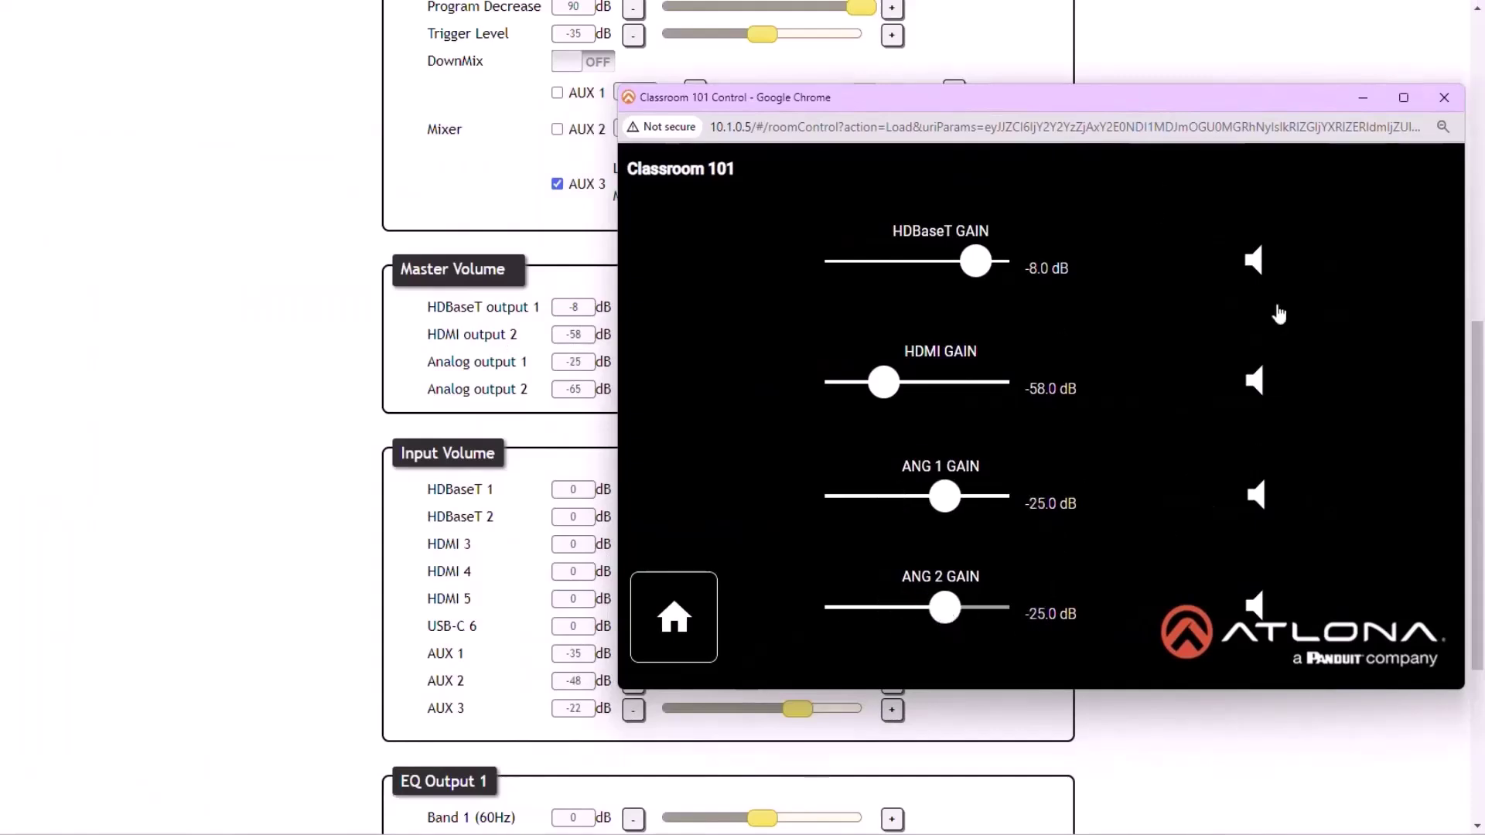
# - Mute the HDBaseT and ANG 1 outputs and move the control window to uncover the device's mute states
pyautogui.click(1254, 263)
pyautogui.click(1269, 514)
pyautogui.moveTo(1170, 107); pyautogui.dragTo(605, 119)
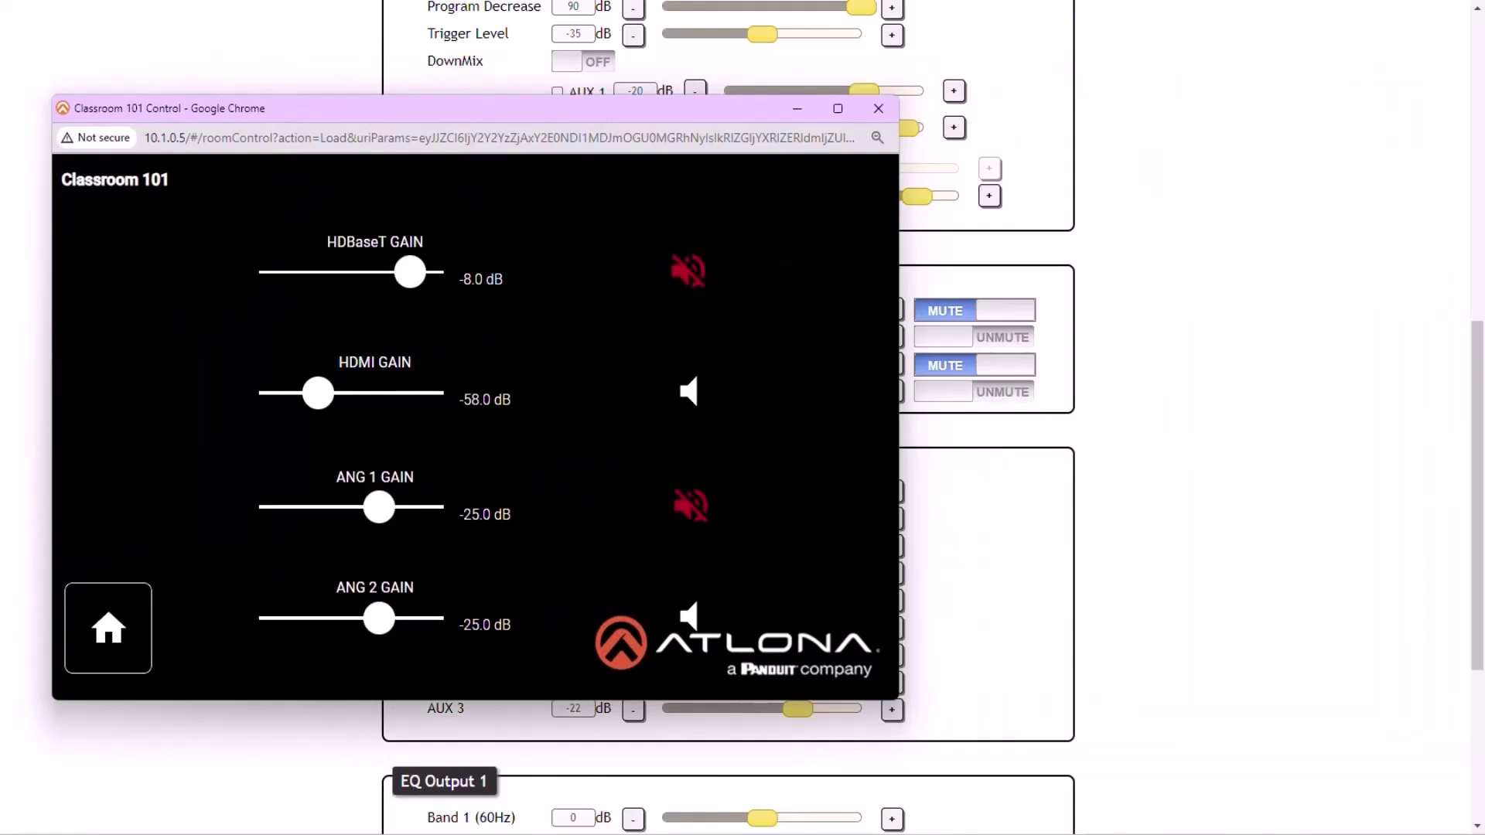